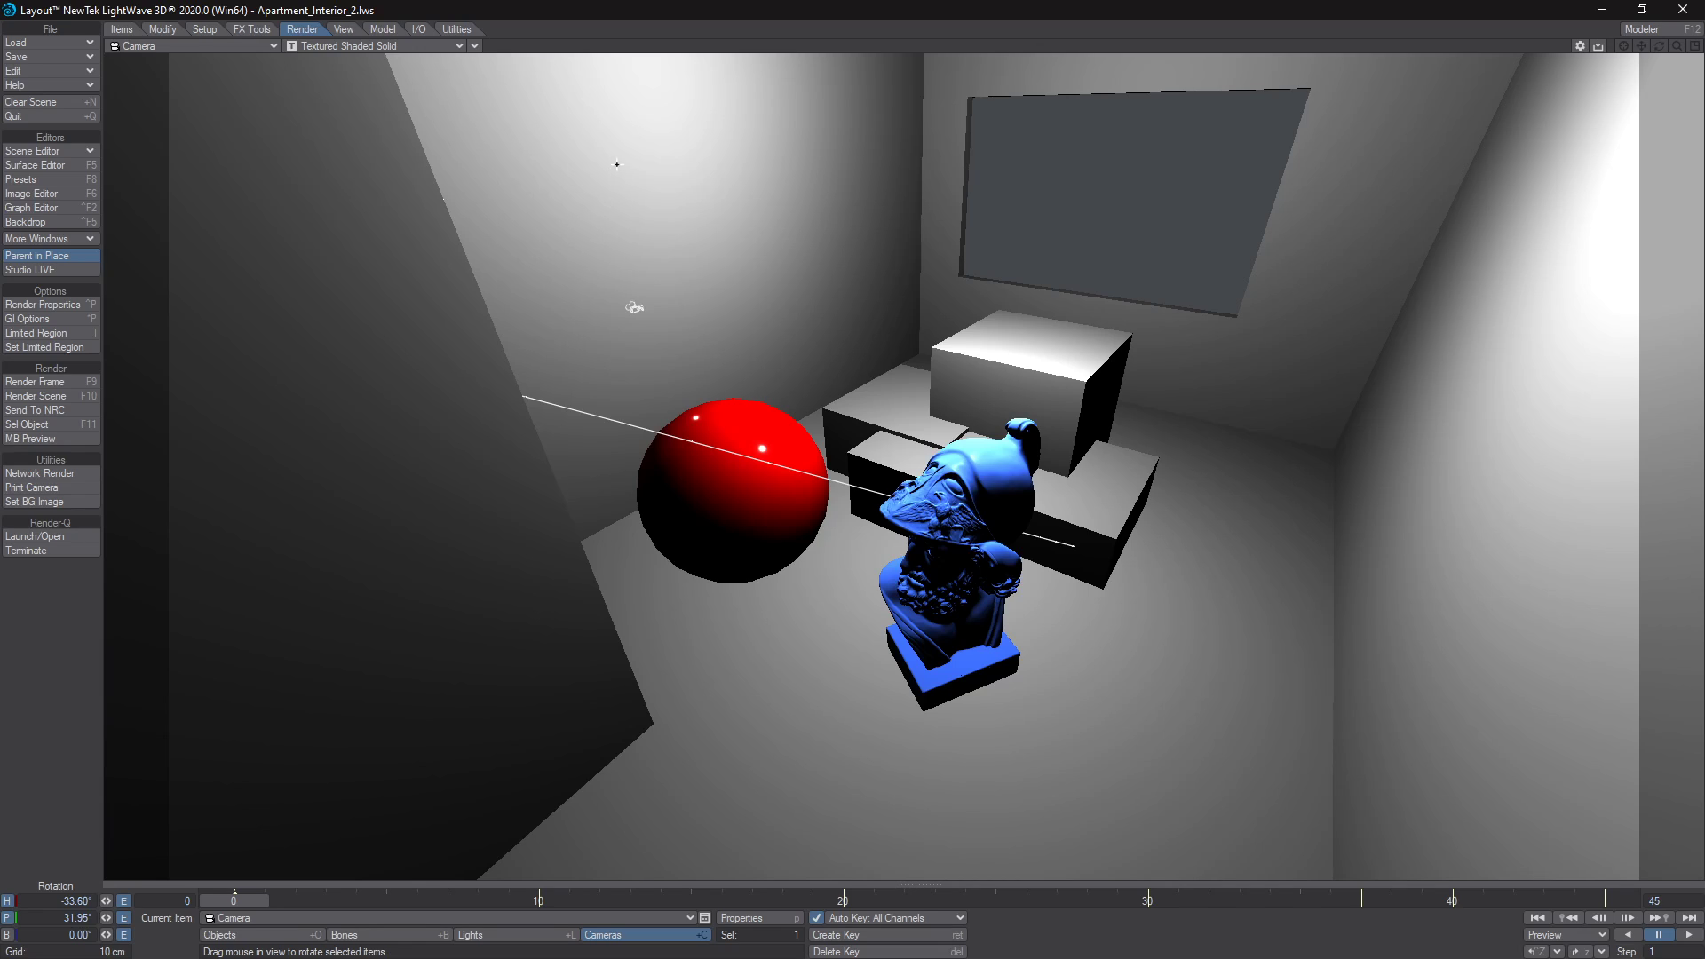
# Switch the camera viewport to VPR and rotate the camera to heading about -28° and pitch about 28°.
pyautogui.click(343, 48)
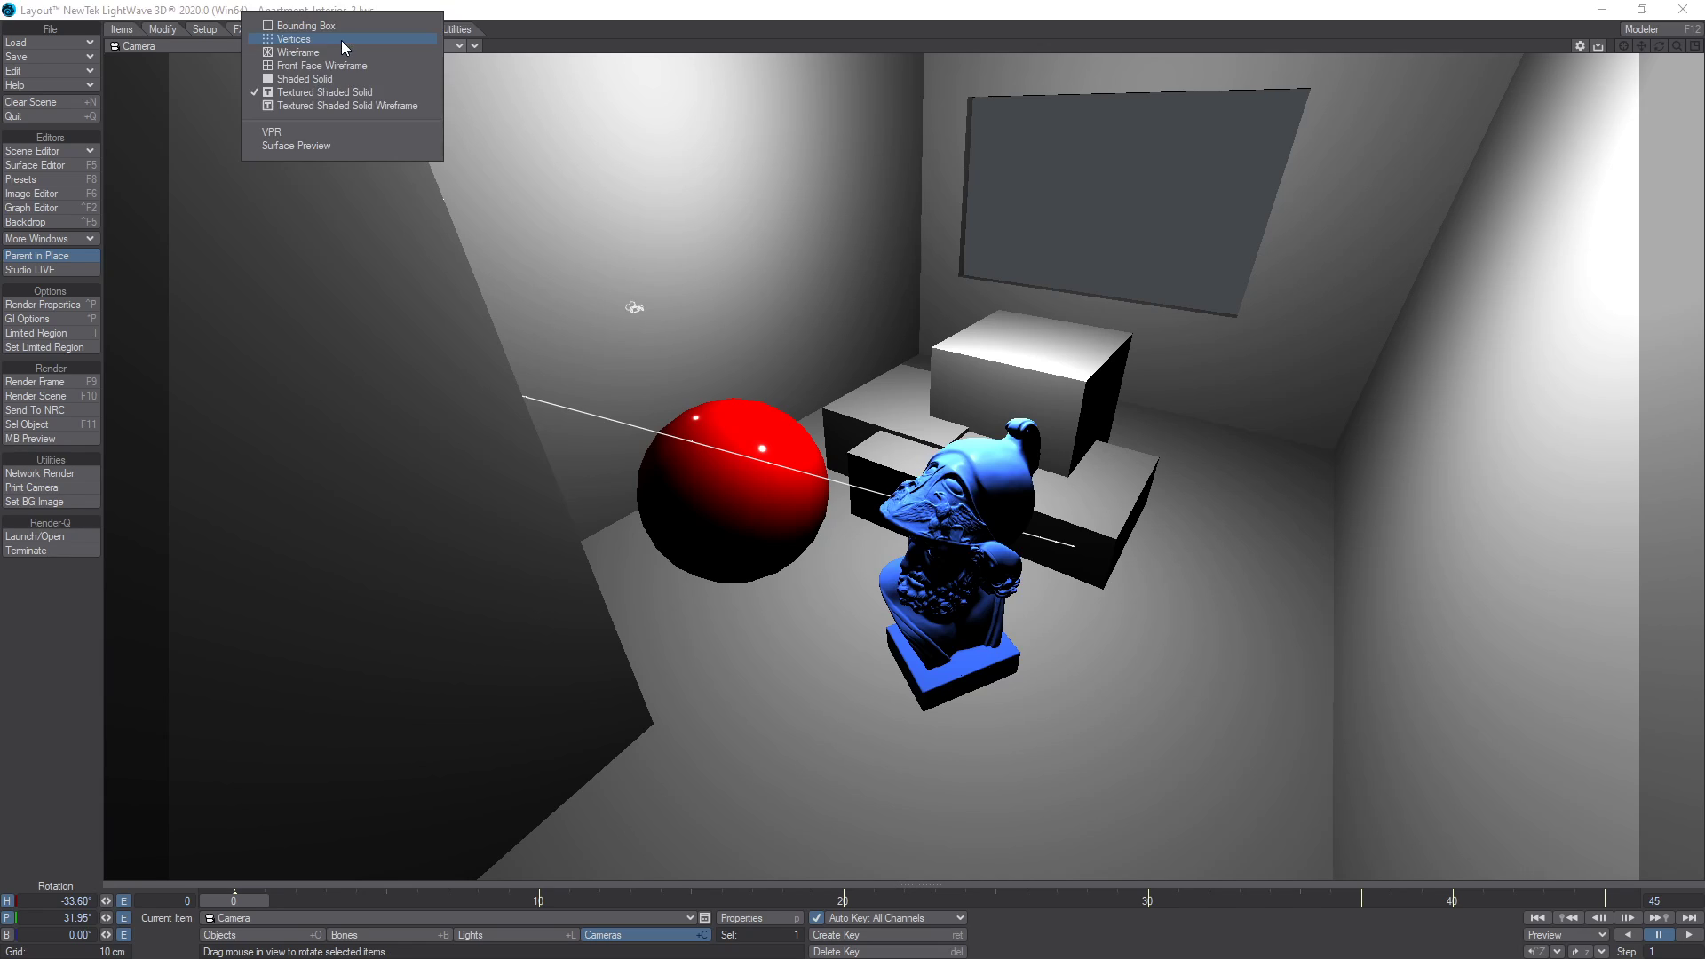
pyautogui.click(304, 131)
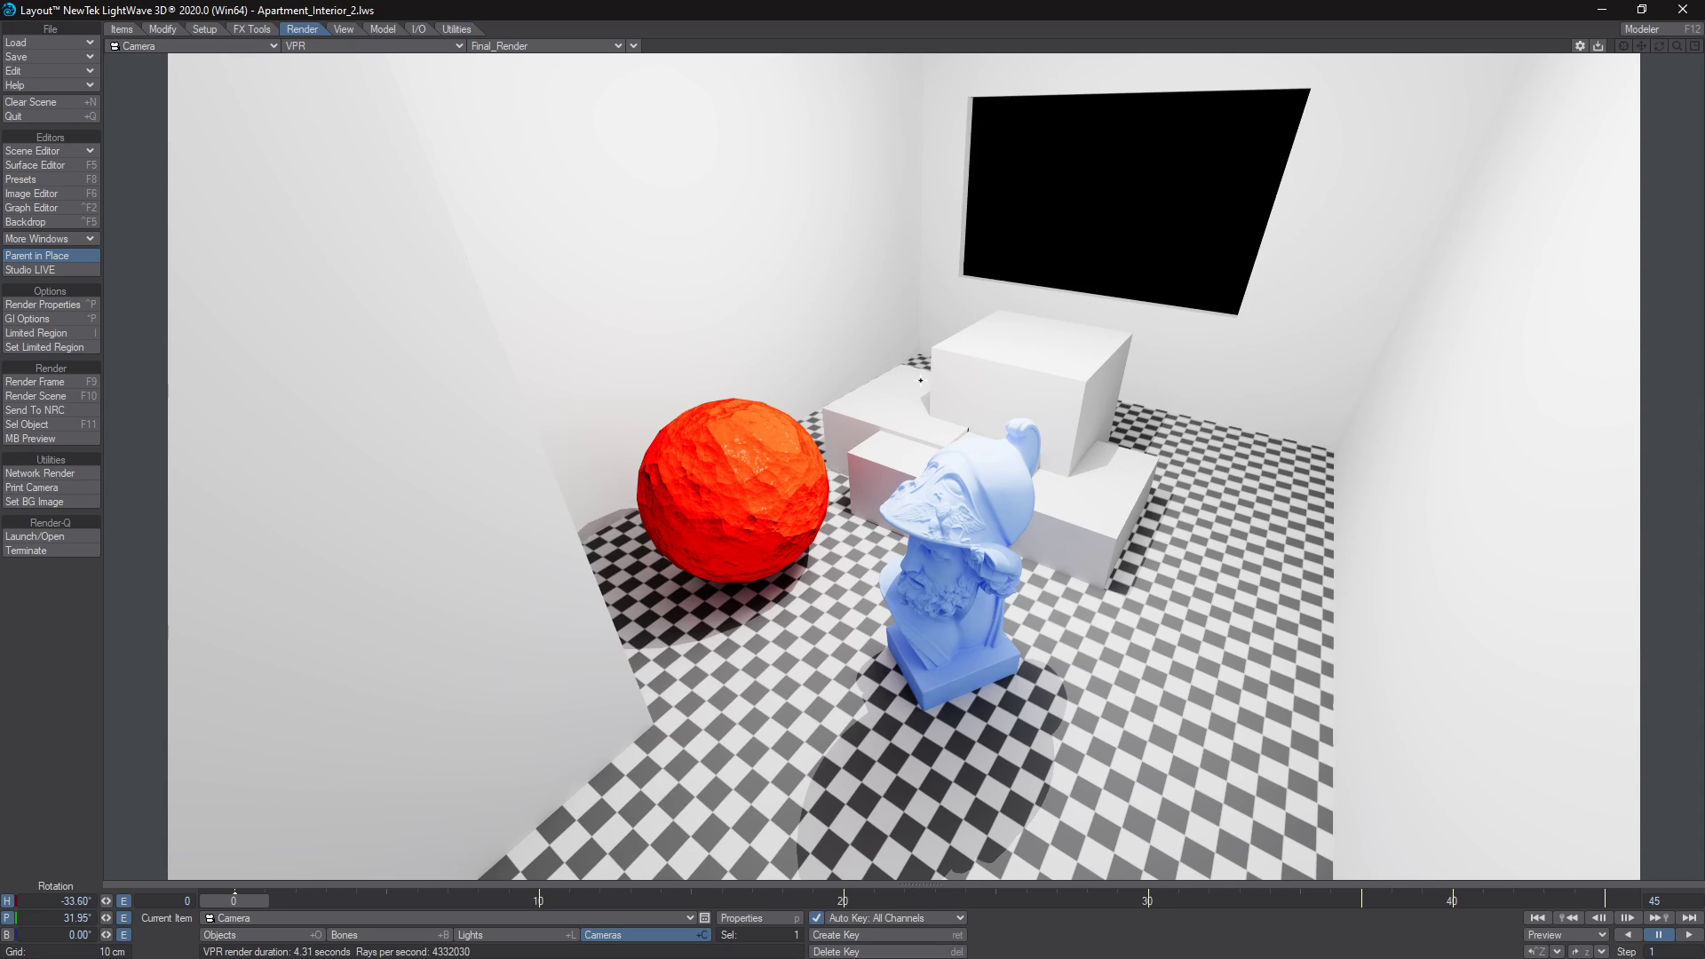
pyautogui.moveTo(920, 380); pyautogui.dragTo(949, 411)
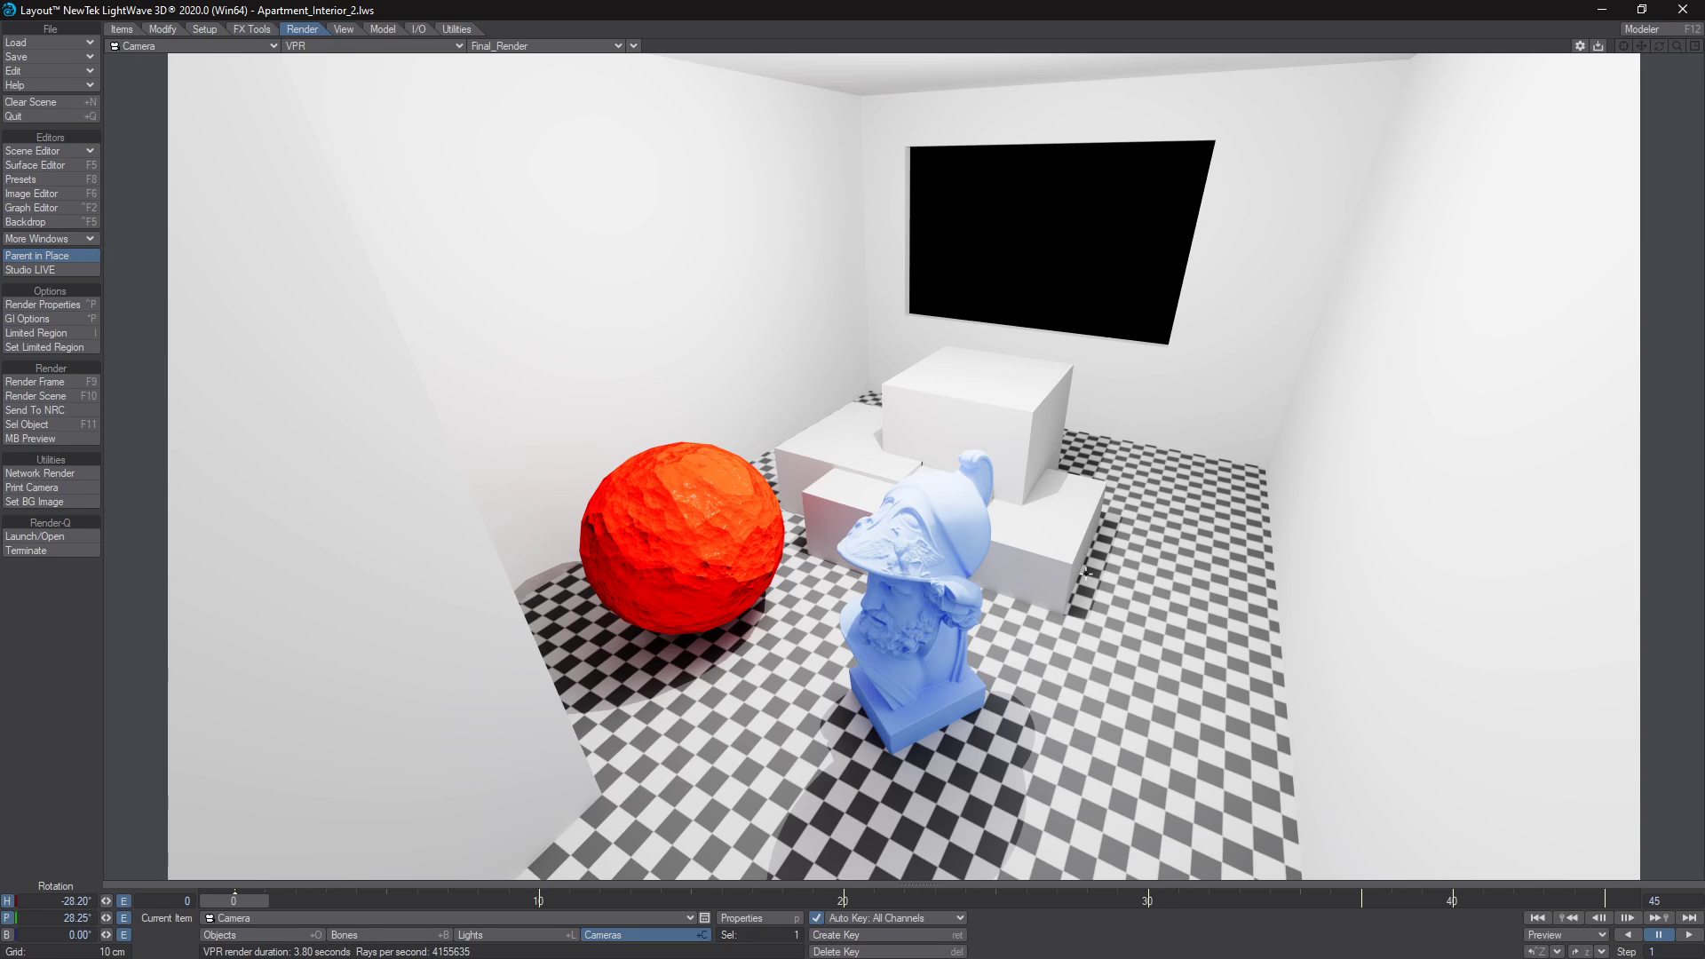
# Move and turn the camera into the yellow-and-turquoise room with the red balls, near X -1.07 m, Z -1.42 m.
pyautogui.press('t')
pyautogui.moveTo(1088, 544); pyautogui.dragTo(1080, 293)
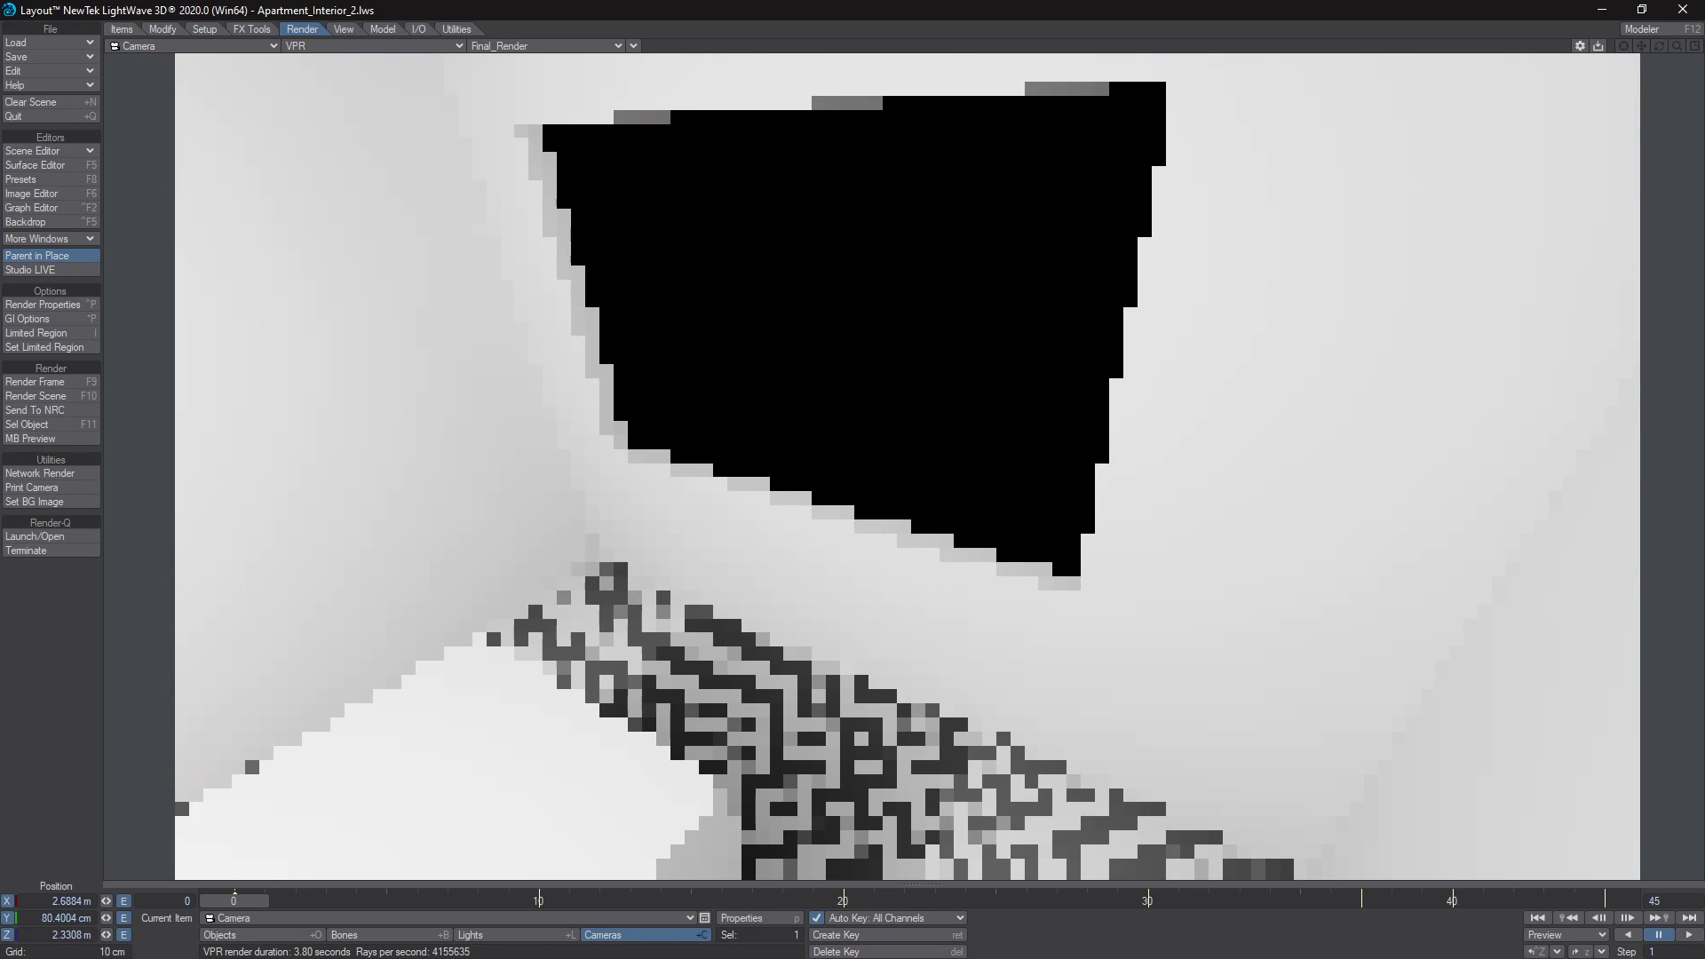
pyautogui.press('y')
pyautogui.moveTo(1031, 663); pyautogui.dragTo(966, 293)
pyautogui.press('t')
pyautogui.press('y')
pyautogui.press('t')
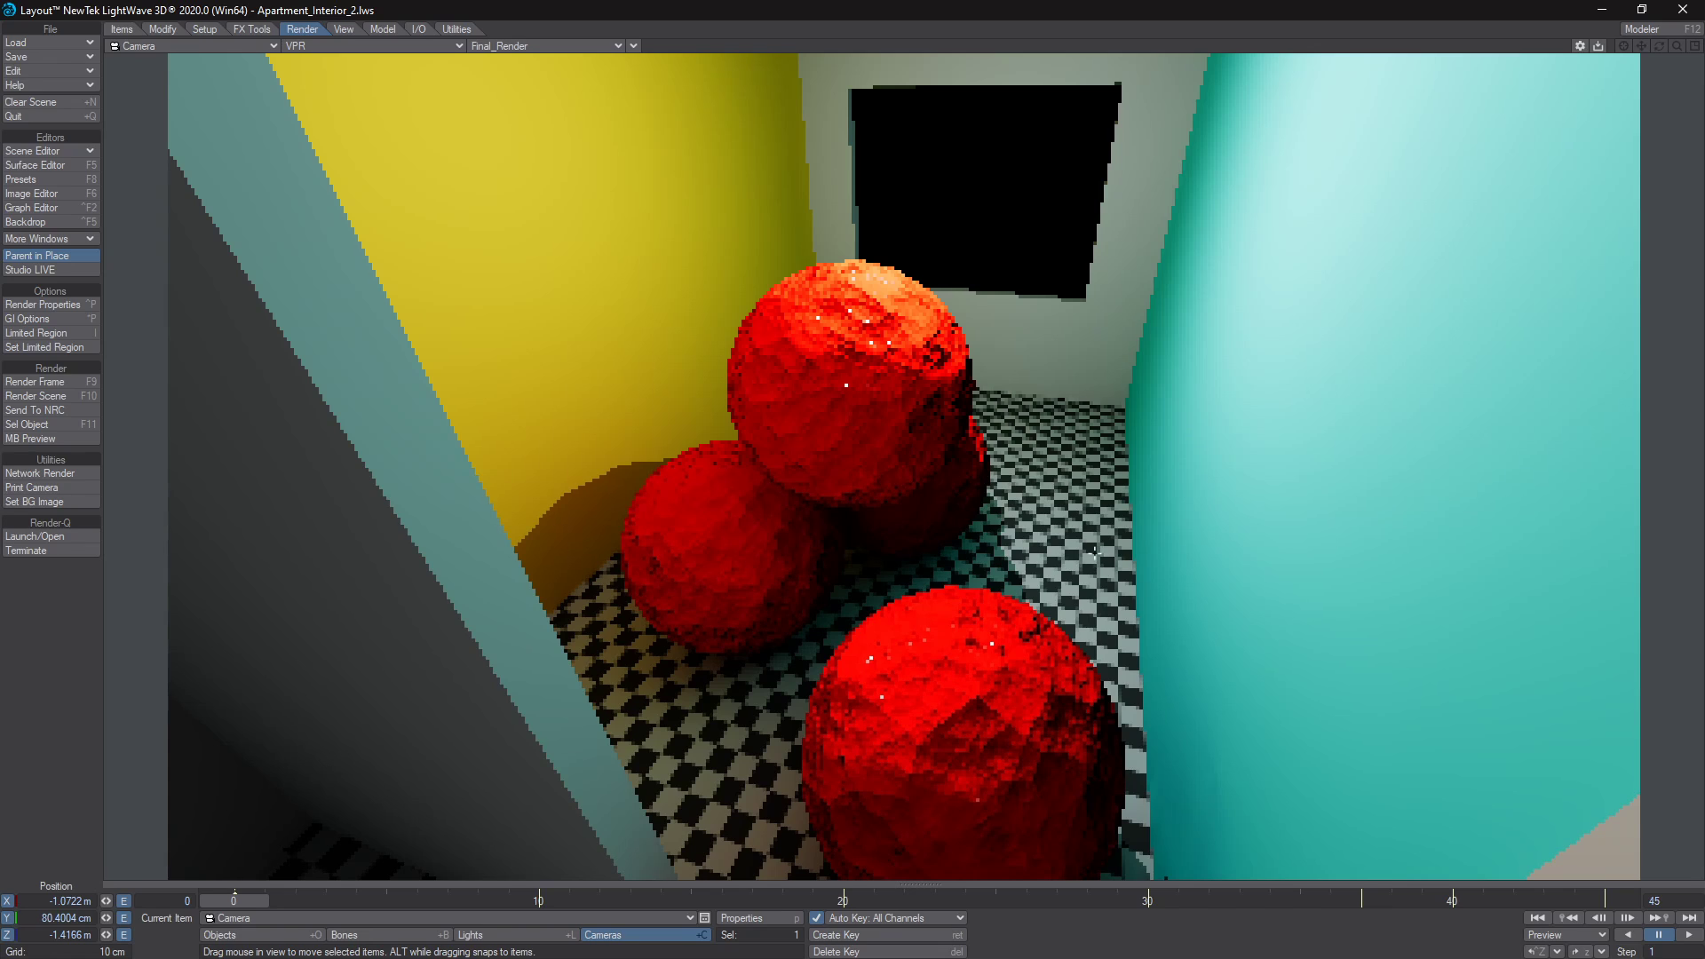
# Reposition the camera to frame both rooms beside the dividing wall, rotated to heading 6.00° and pitch 22.25°.
pyautogui.press('y')
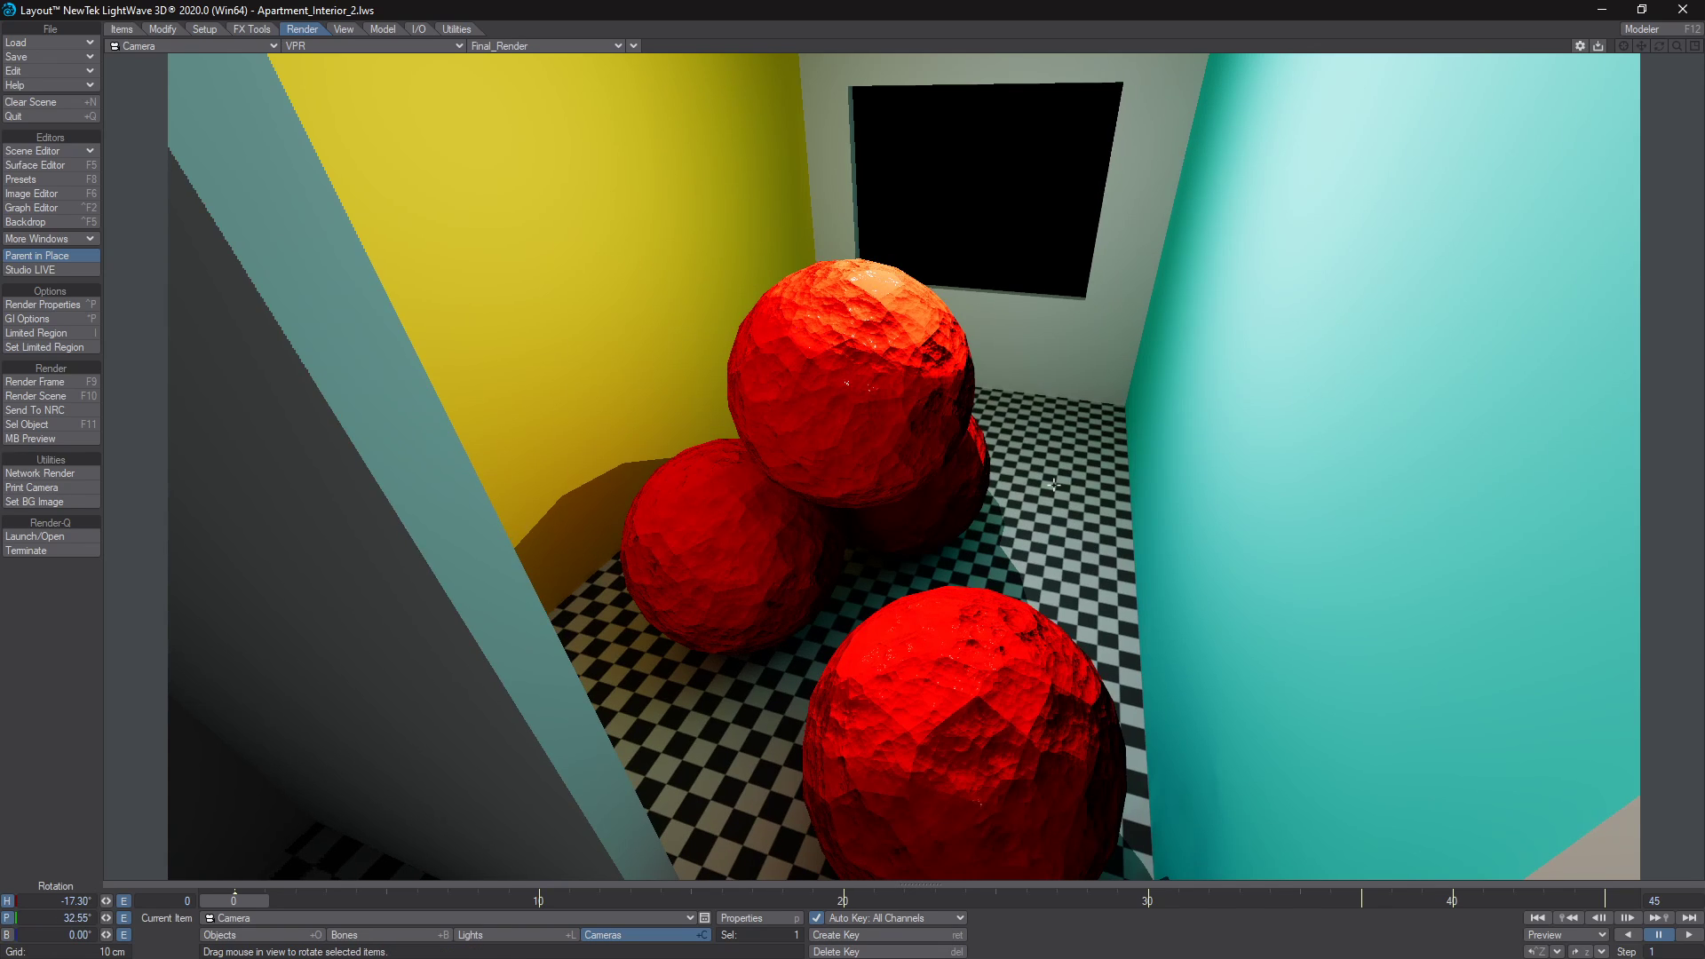
pyautogui.moveTo(1070, 504)
pyautogui.mouseDown()
pyautogui.moveTo(1057, 461)
pyautogui.moveTo(1055, 484)
pyautogui.mouseUp()
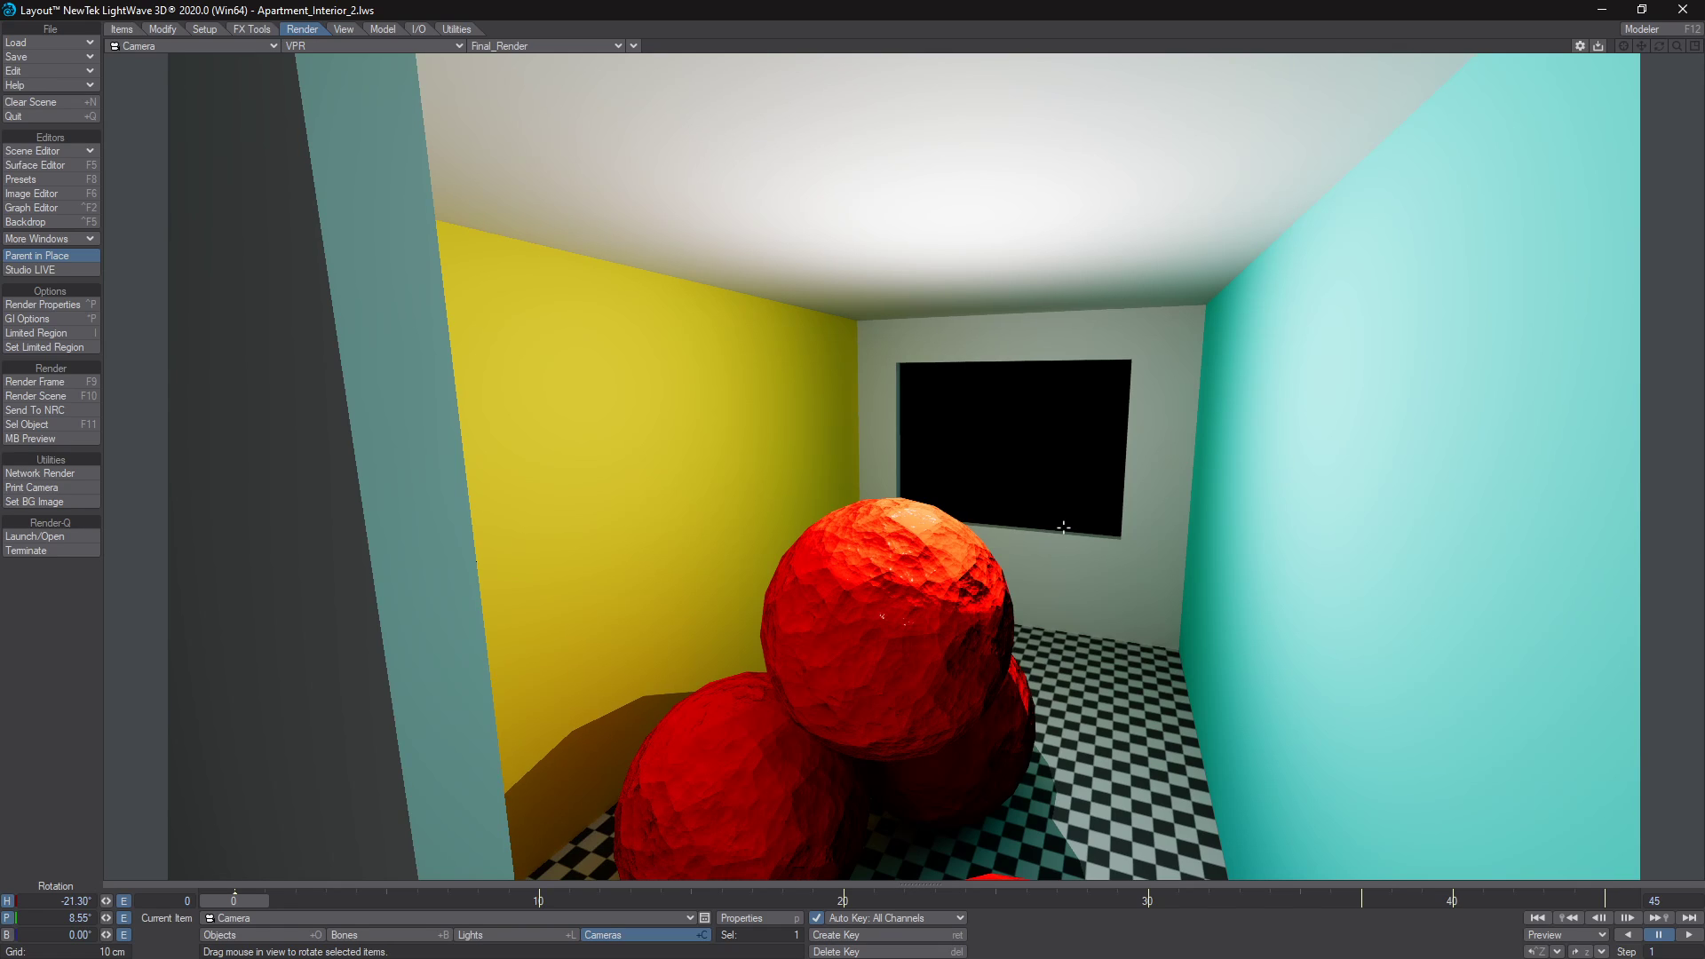
pyautogui.moveTo(1063, 527); pyautogui.dragTo(1465, 178)
pyautogui.press('t')
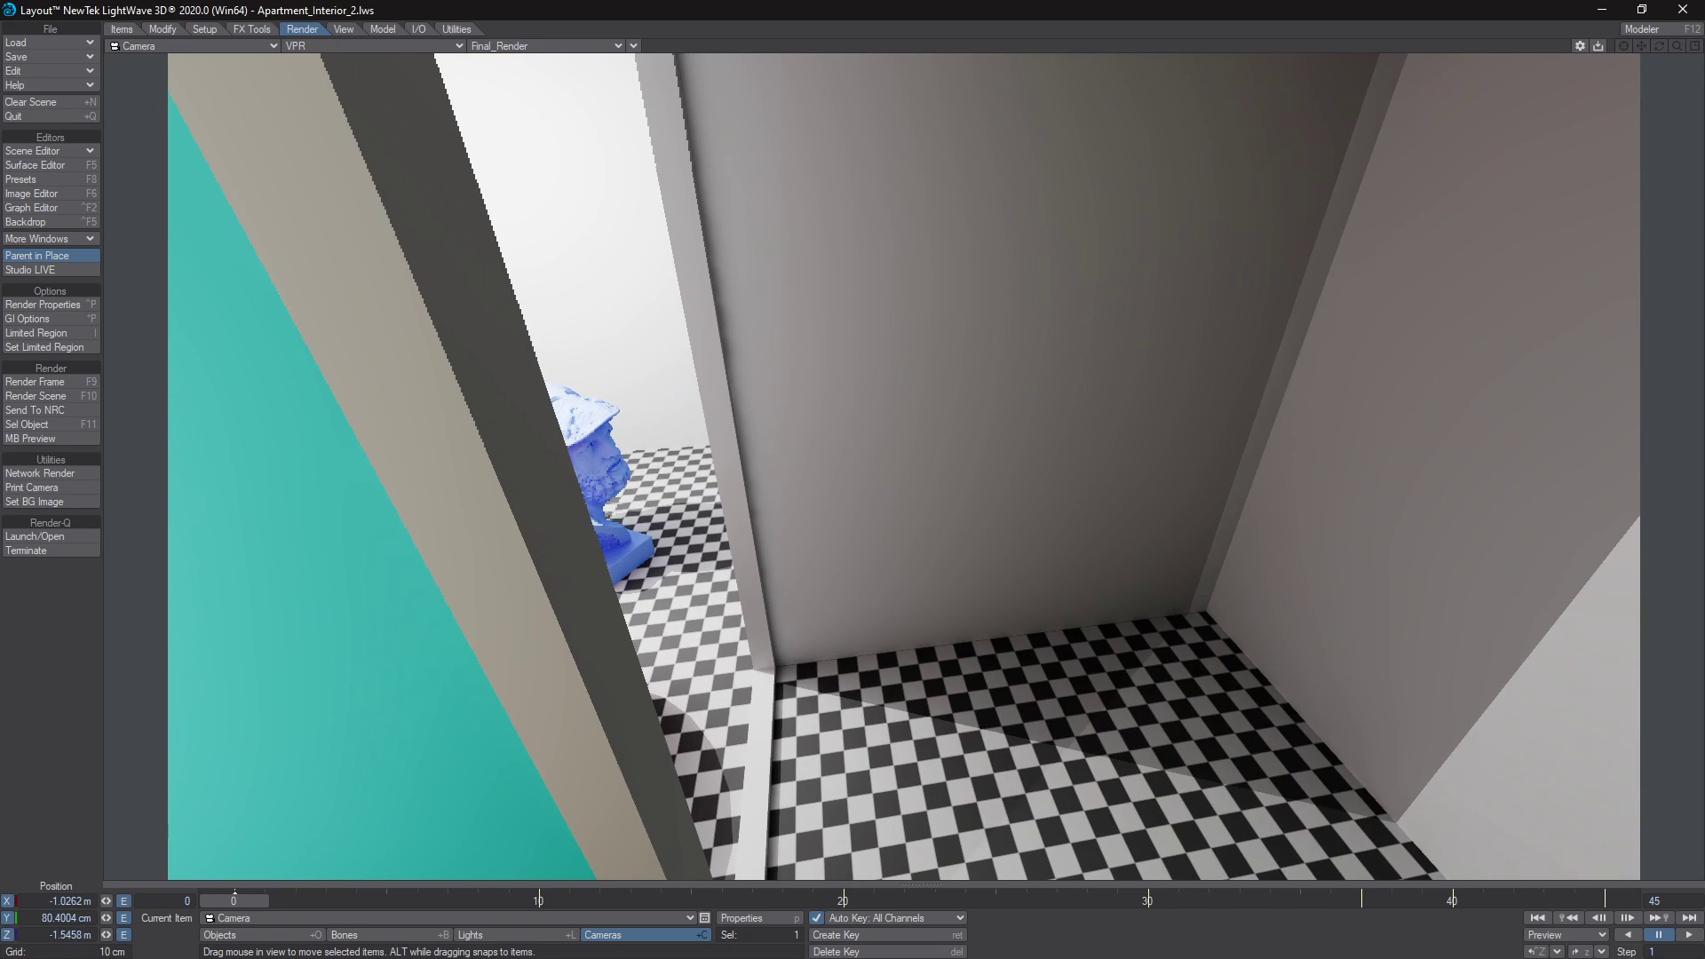
pyautogui.moveTo(853, 462); pyautogui.dragTo(1048, 559)
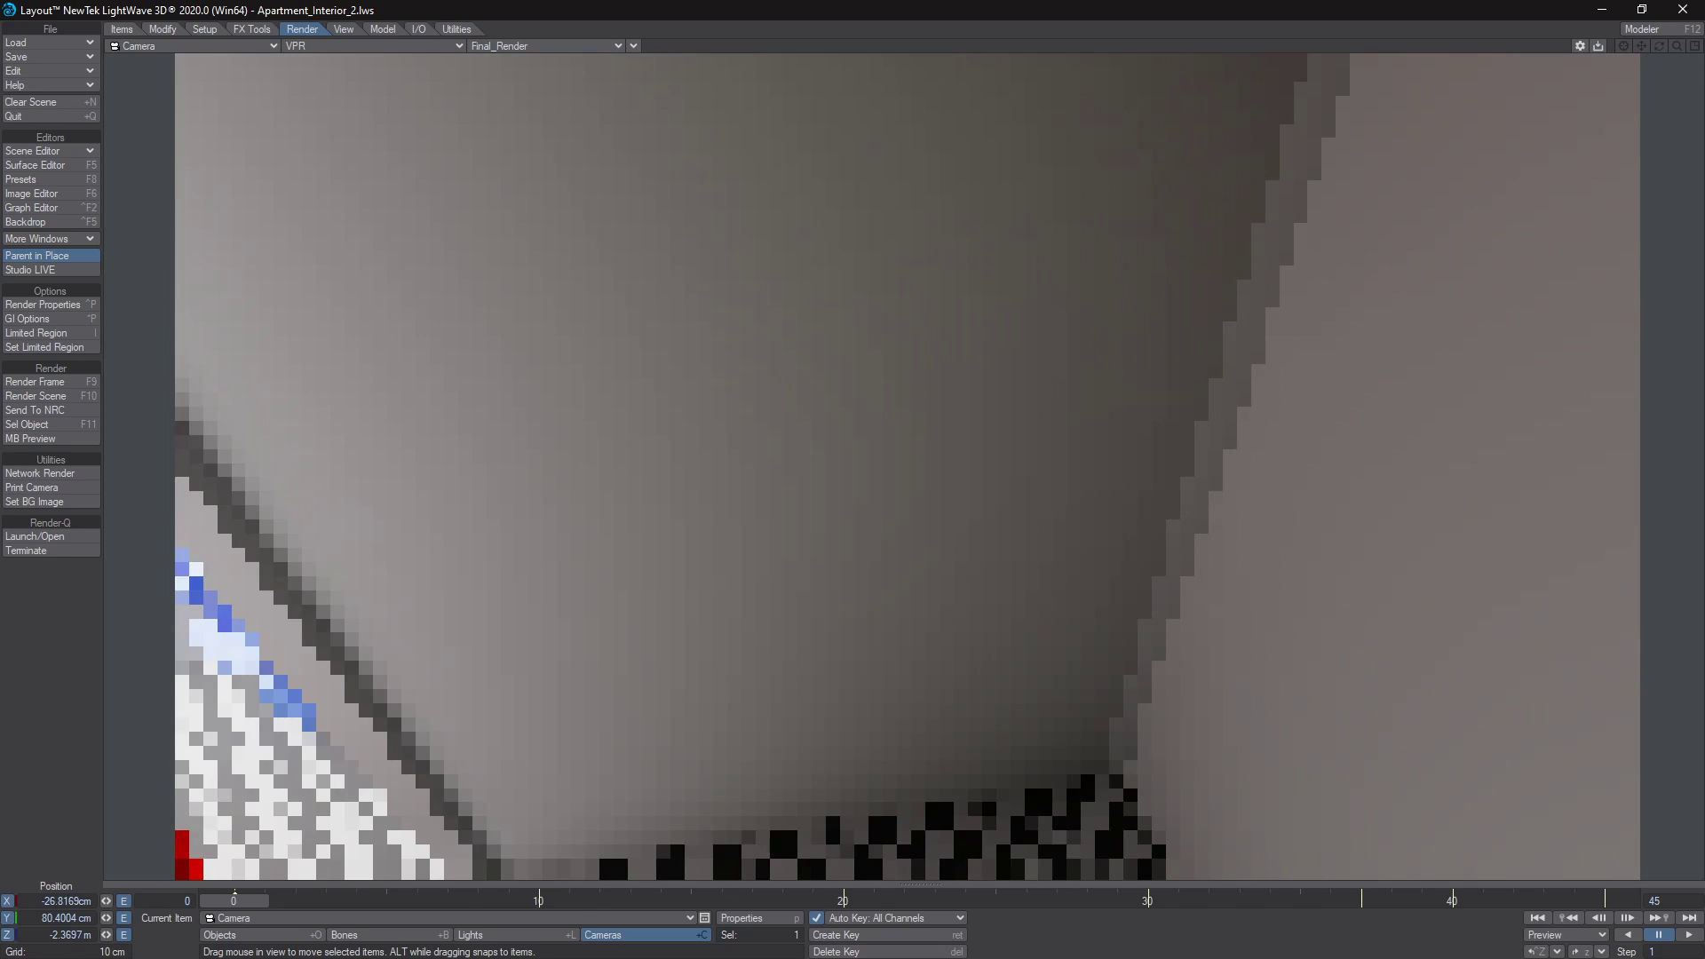
pyautogui.press('y')
pyautogui.moveTo(951, 666); pyautogui.dragTo(773, 573)
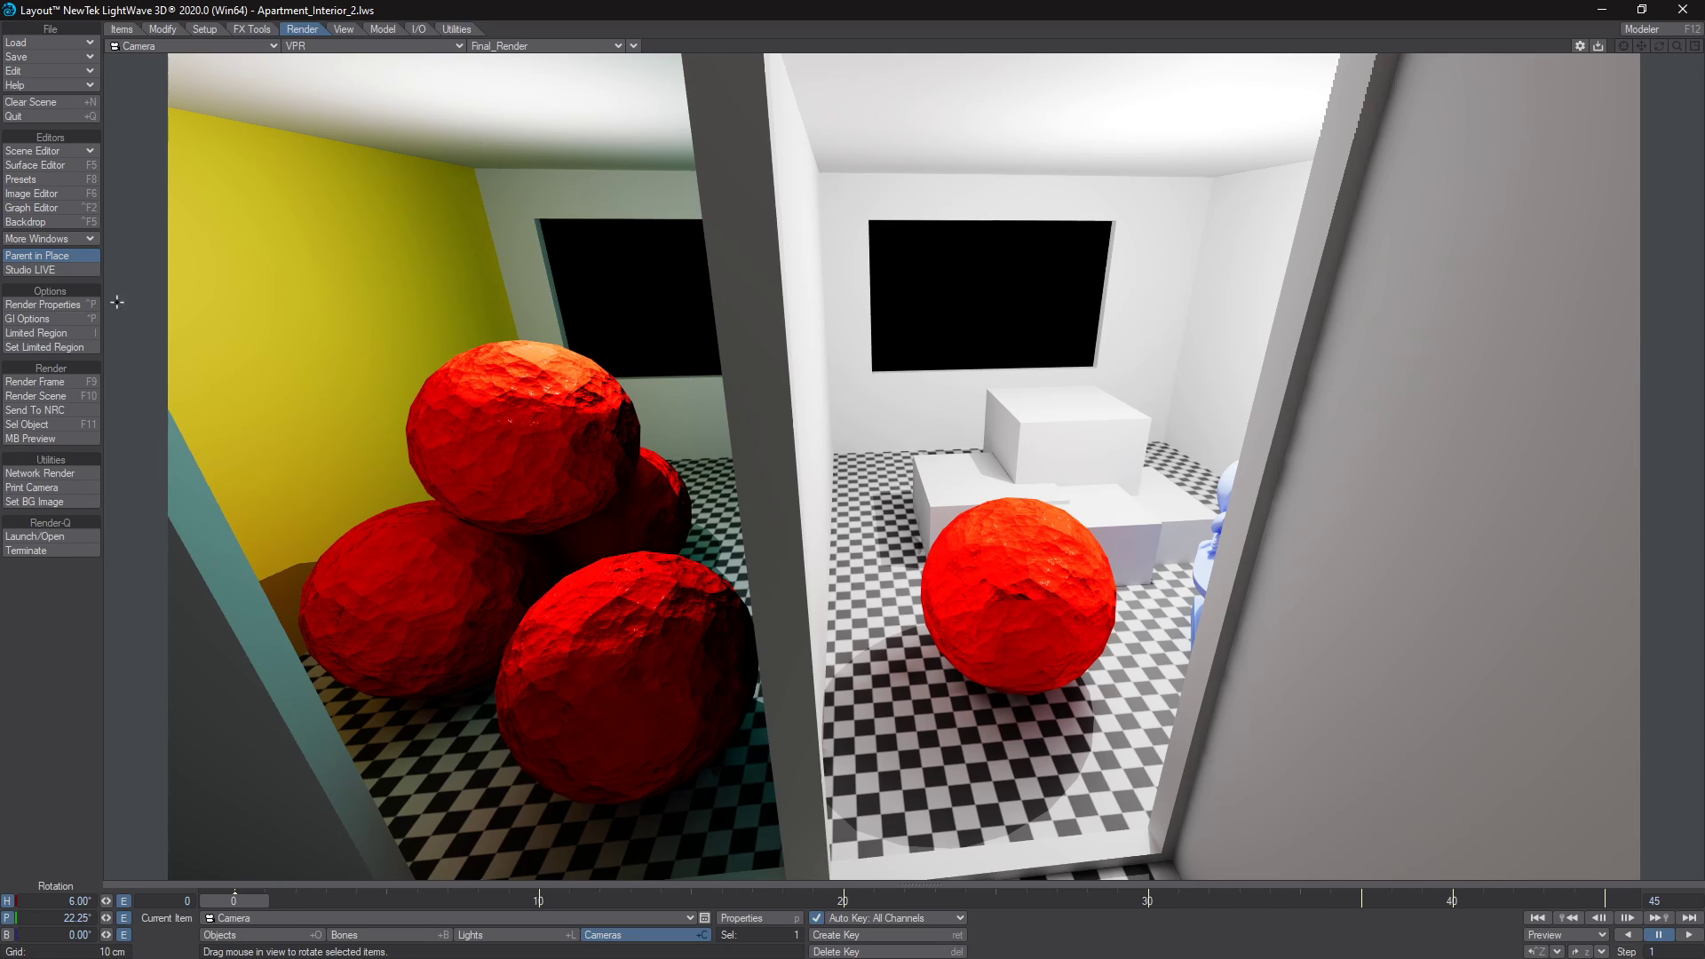
# Open the render properties at the Irradiance Cache settings and set the viewport display to Shaded Solid.
pyautogui.click(43, 305)
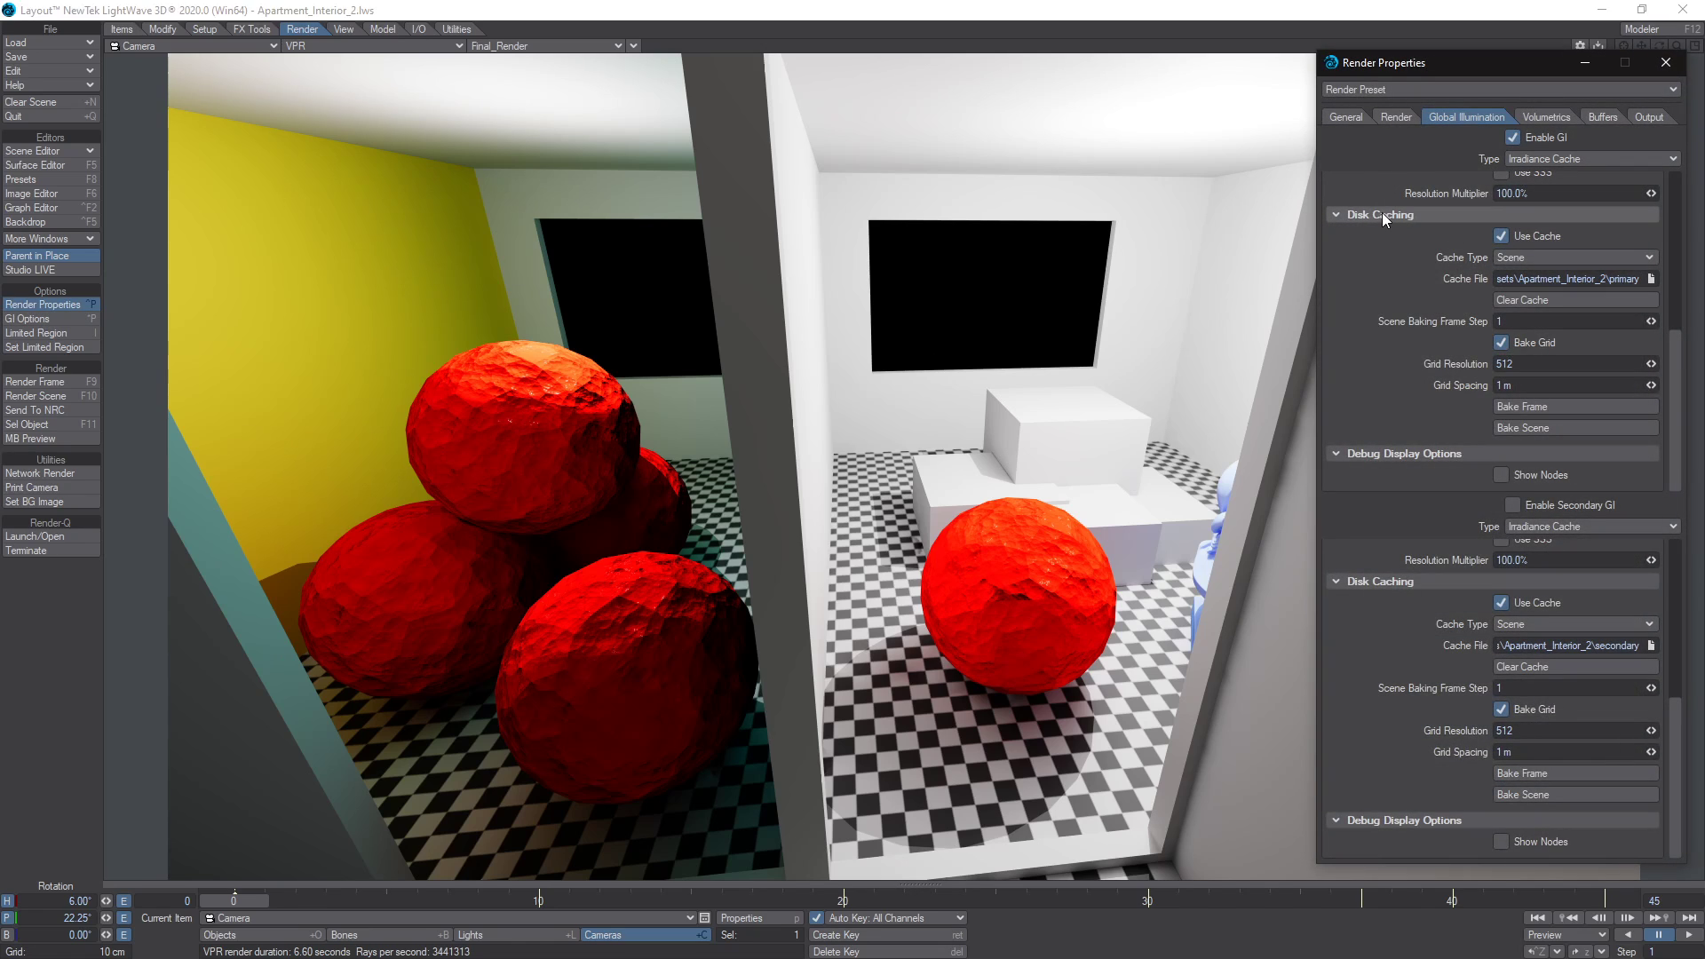
pyautogui.scroll(5, 1448, 280)
pyautogui.scroll(5, 1474, 657)
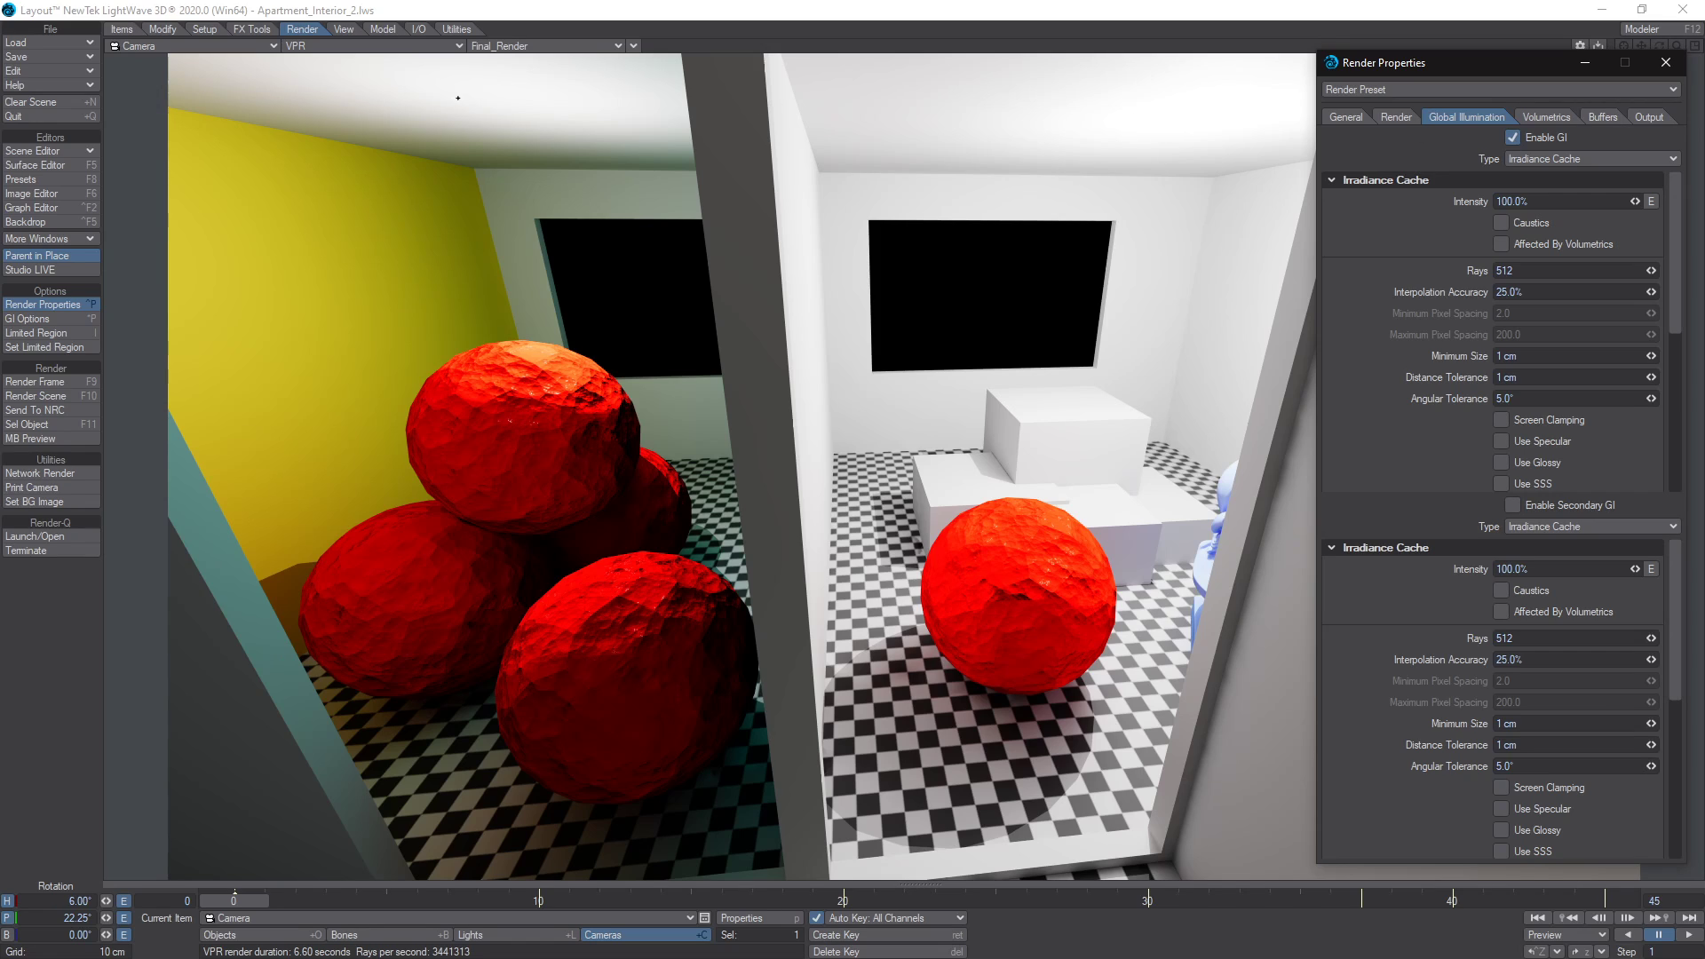
pyautogui.click(325, 50)
pyautogui.click(321, 77)
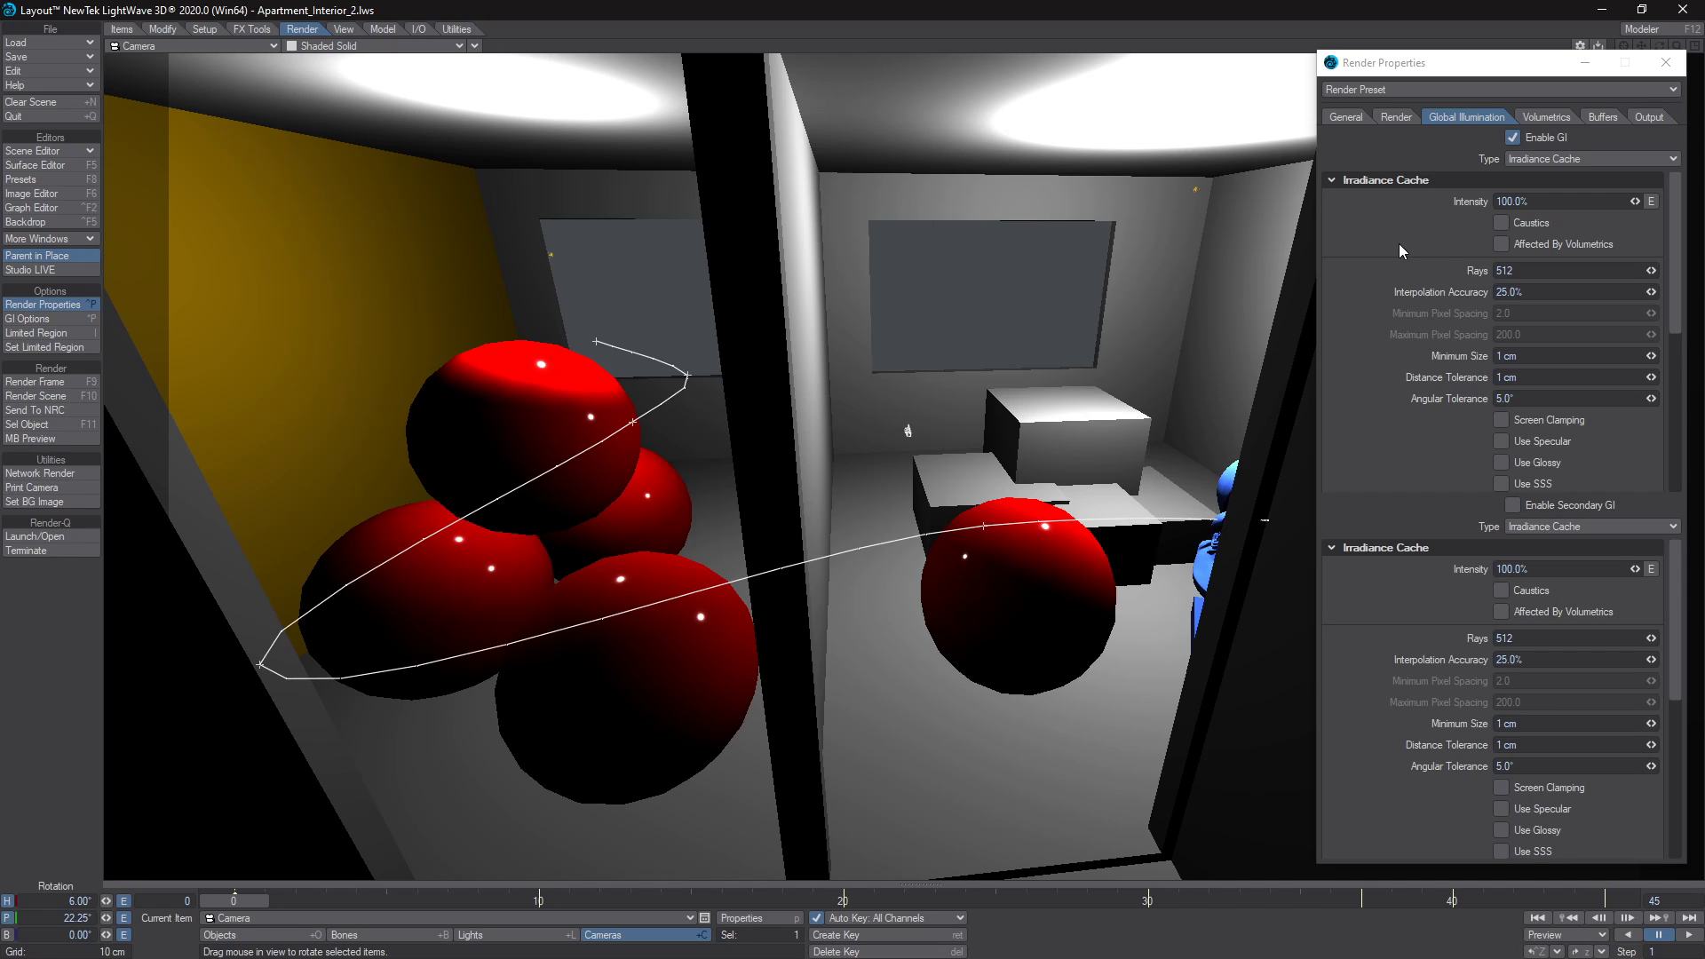
# Enable secondary GI and turn off the disk cache for both primary and secondary GI.
pyautogui.click(1513, 505)
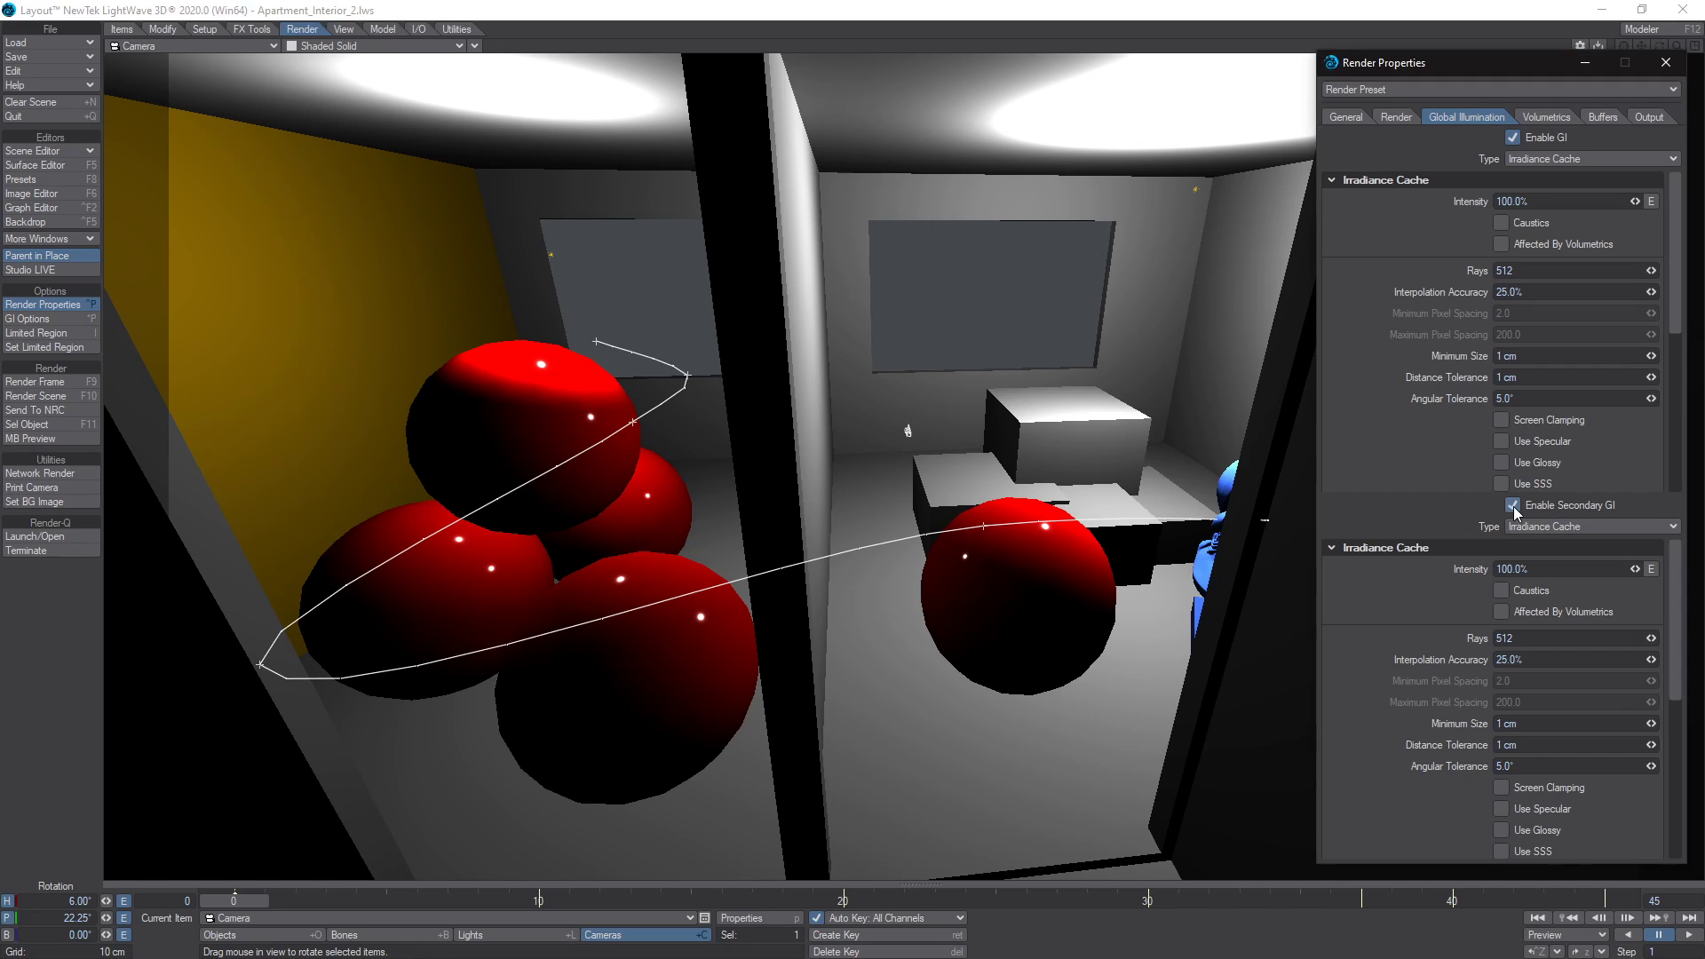
pyautogui.scroll(-5, 1513, 506)
pyautogui.click(1501, 235)
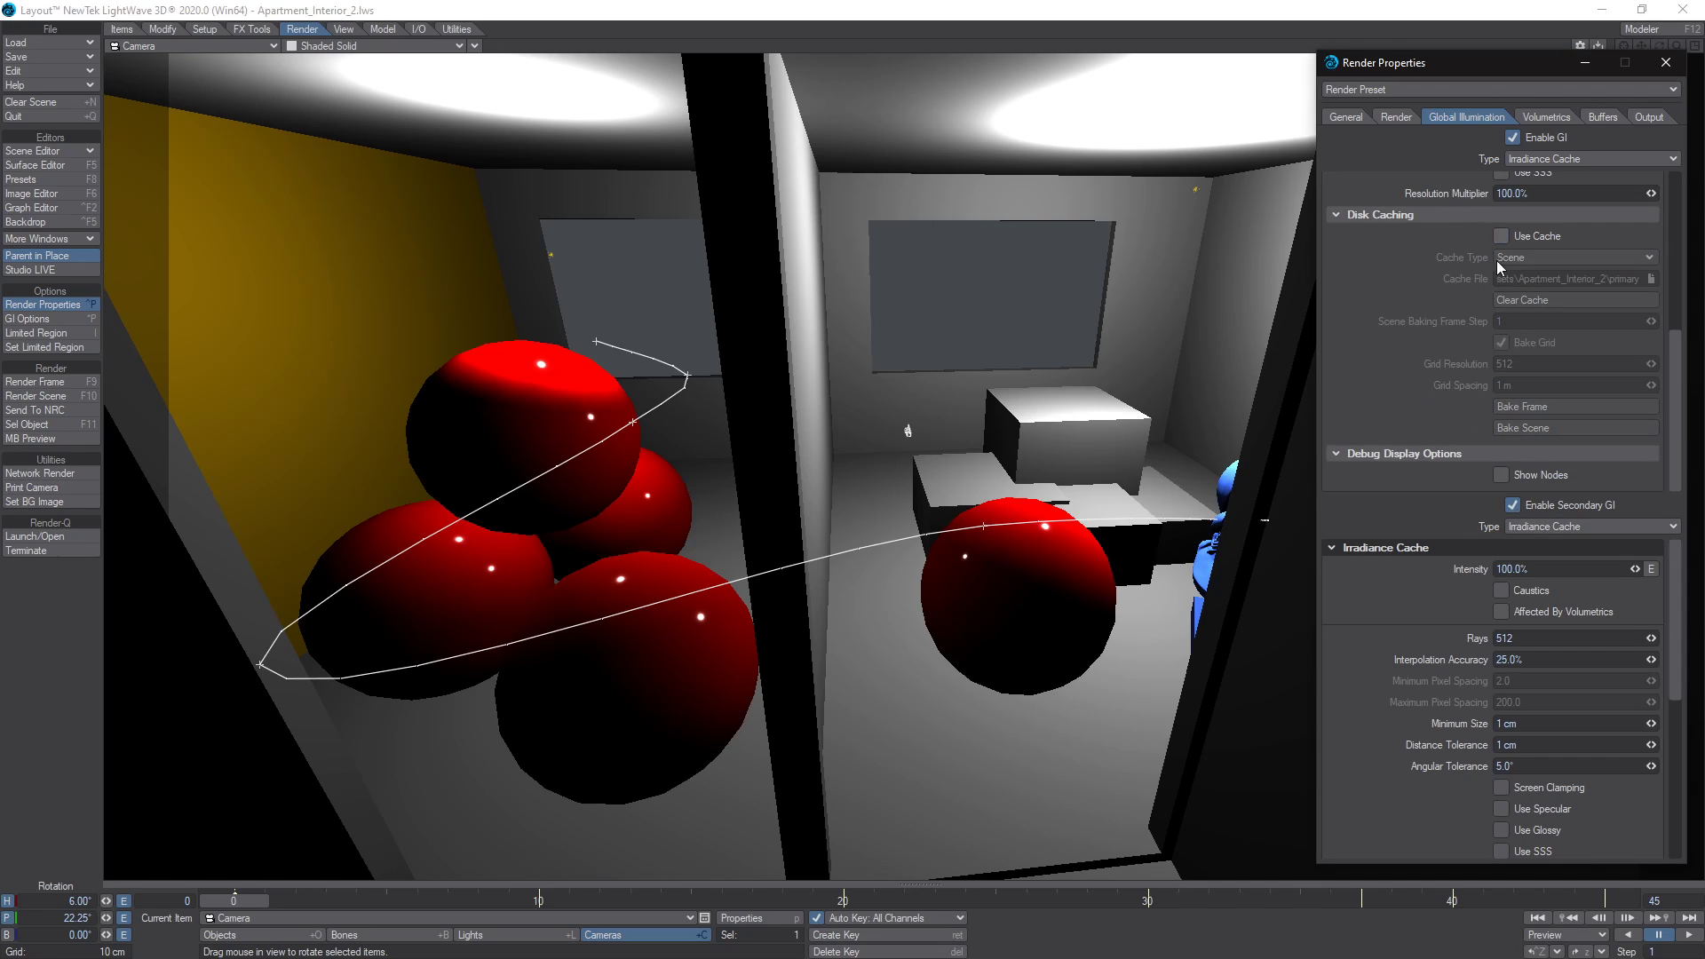
pyautogui.scroll(-5, 1563, 676)
pyautogui.click(1501, 603)
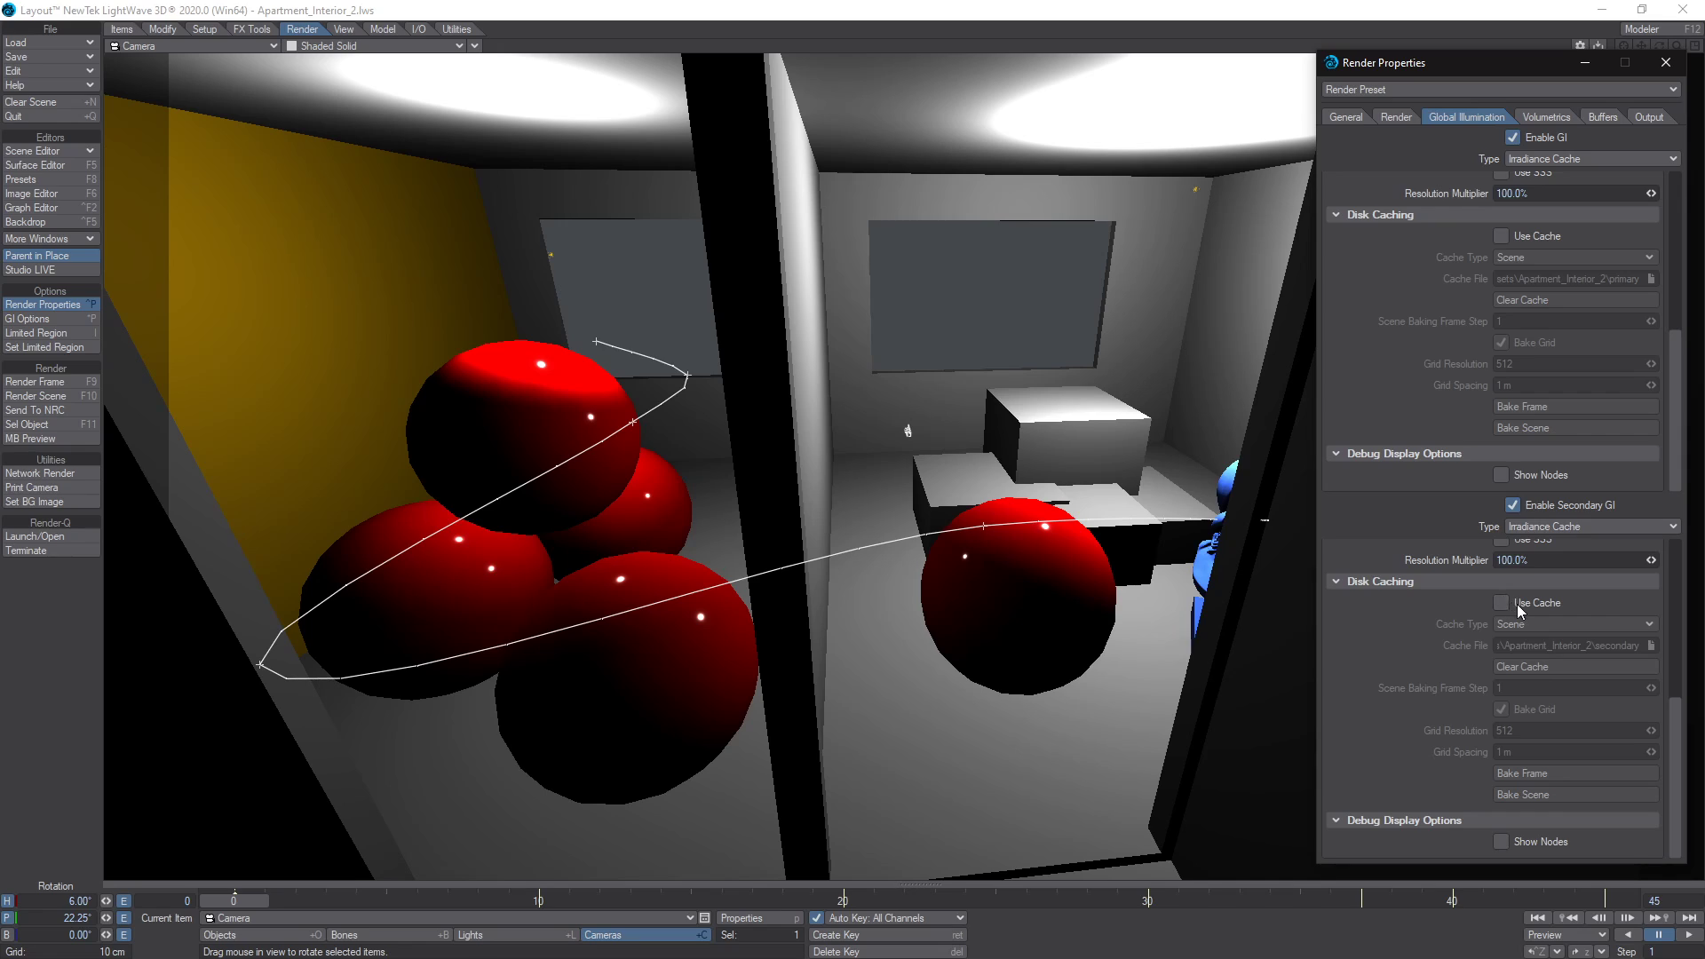
pyautogui.scroll(5, 1510, 335)
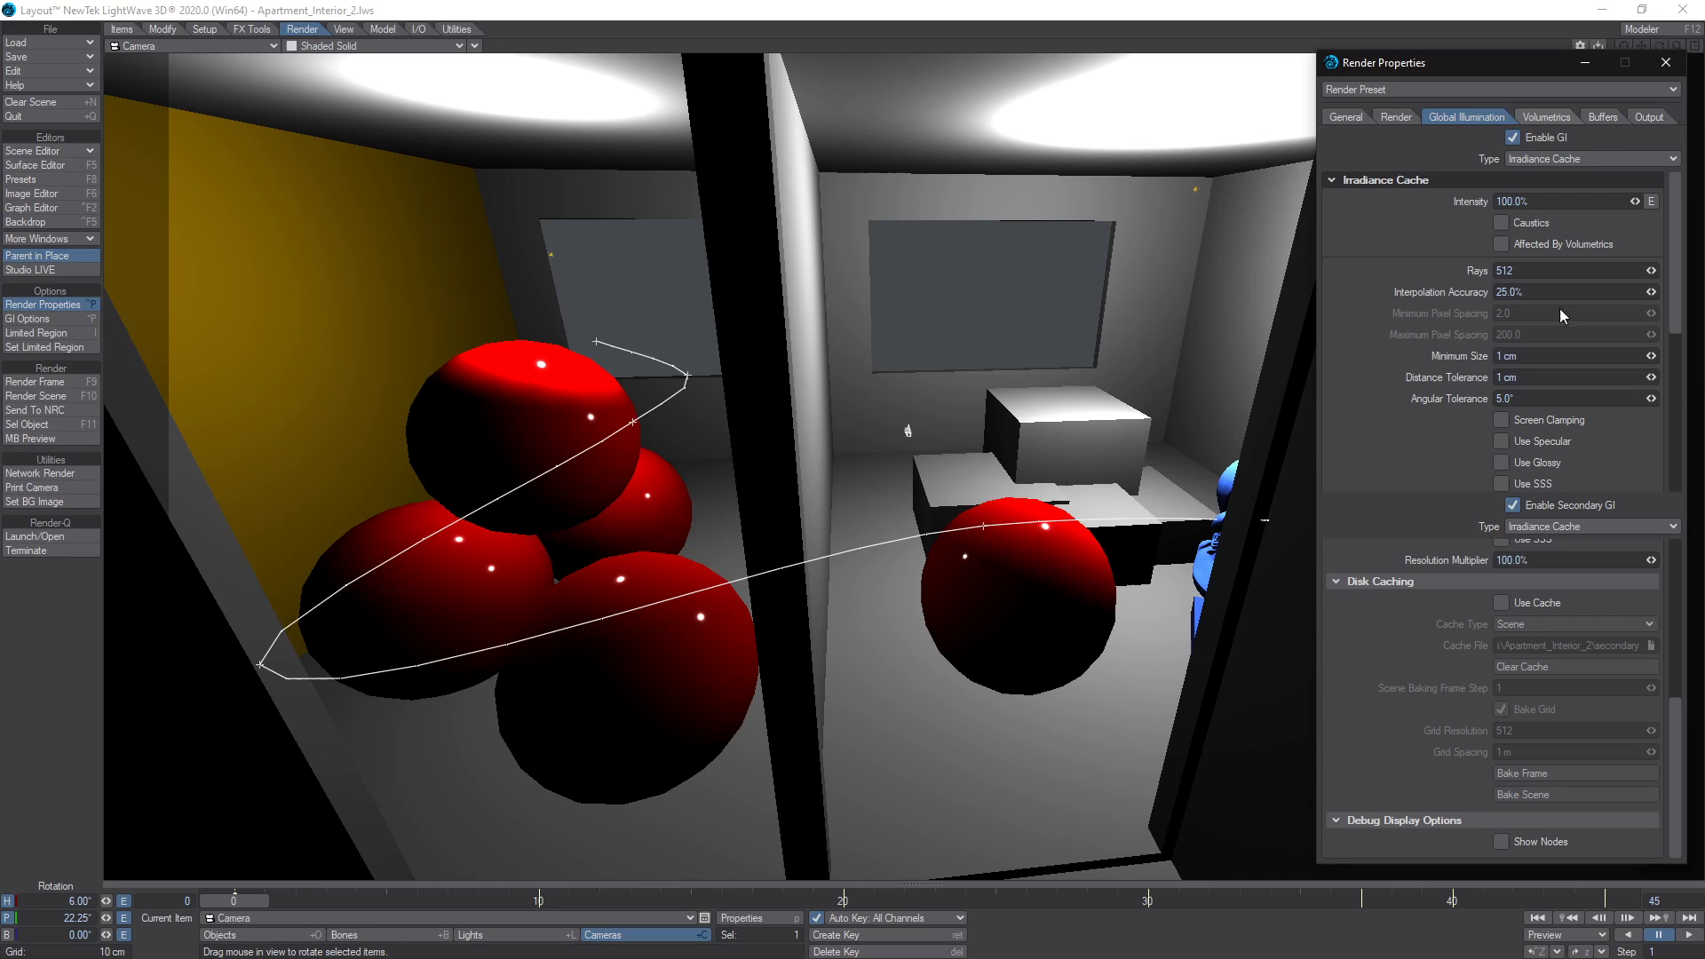
# Disable secondary GI and render the current frame using only the primary irradiance cache.
pyautogui.click(1514, 505)
pyautogui.press('F9')
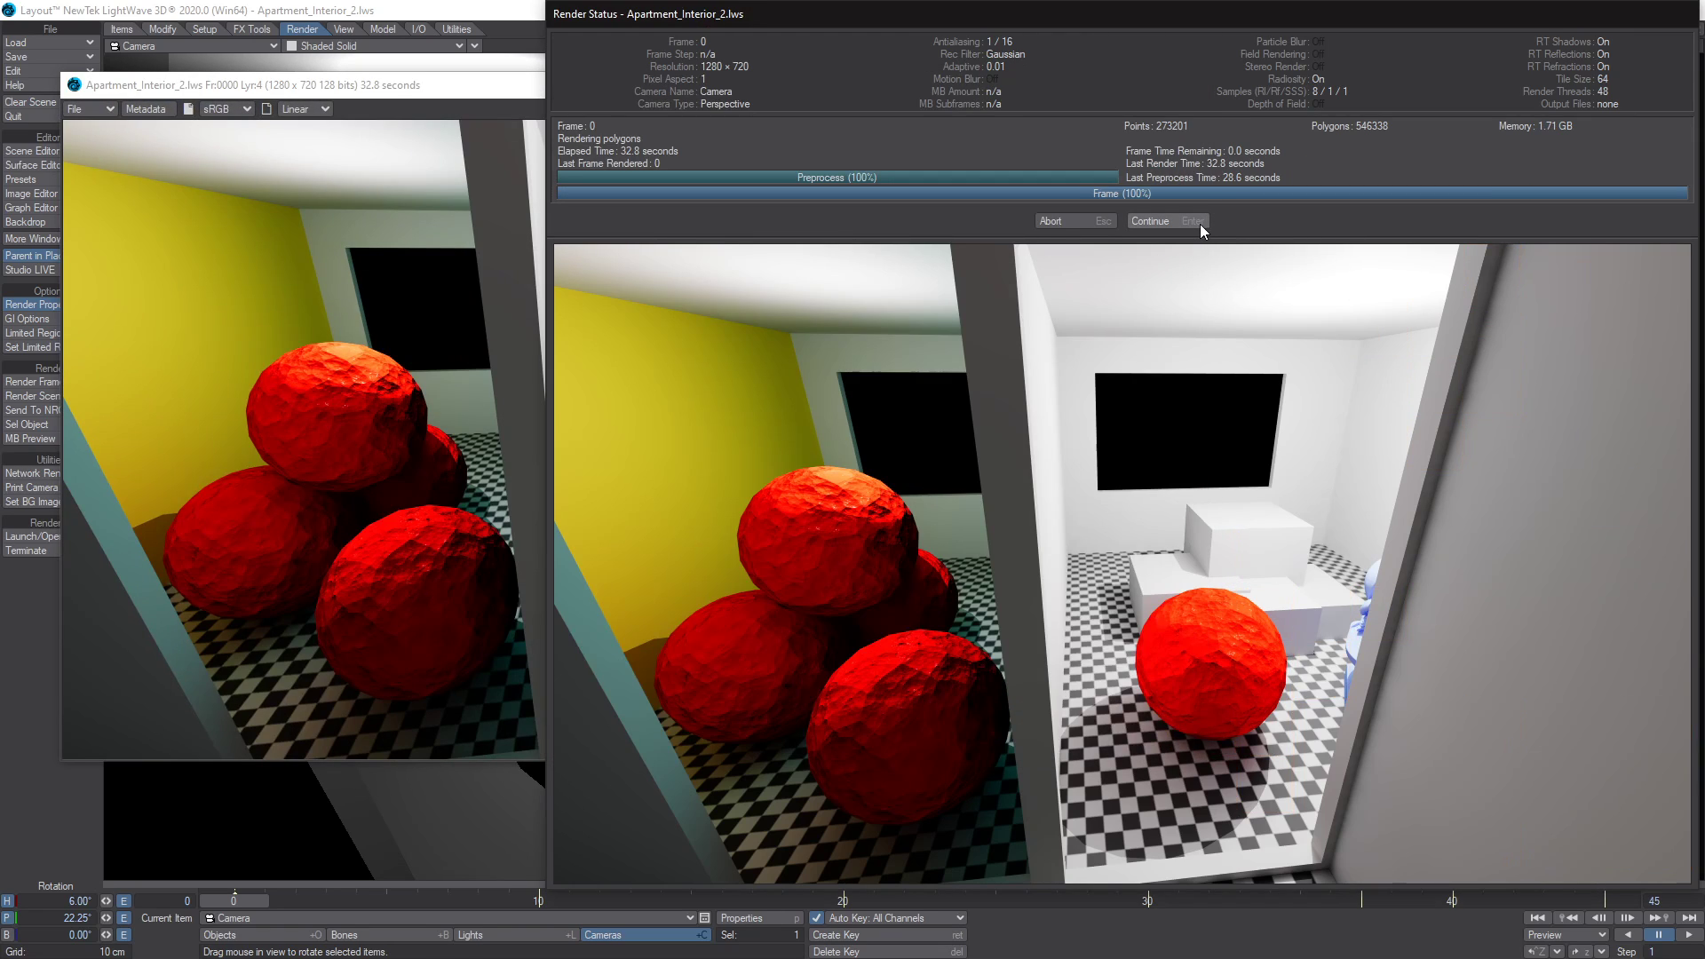
pyautogui.click(1201, 224)
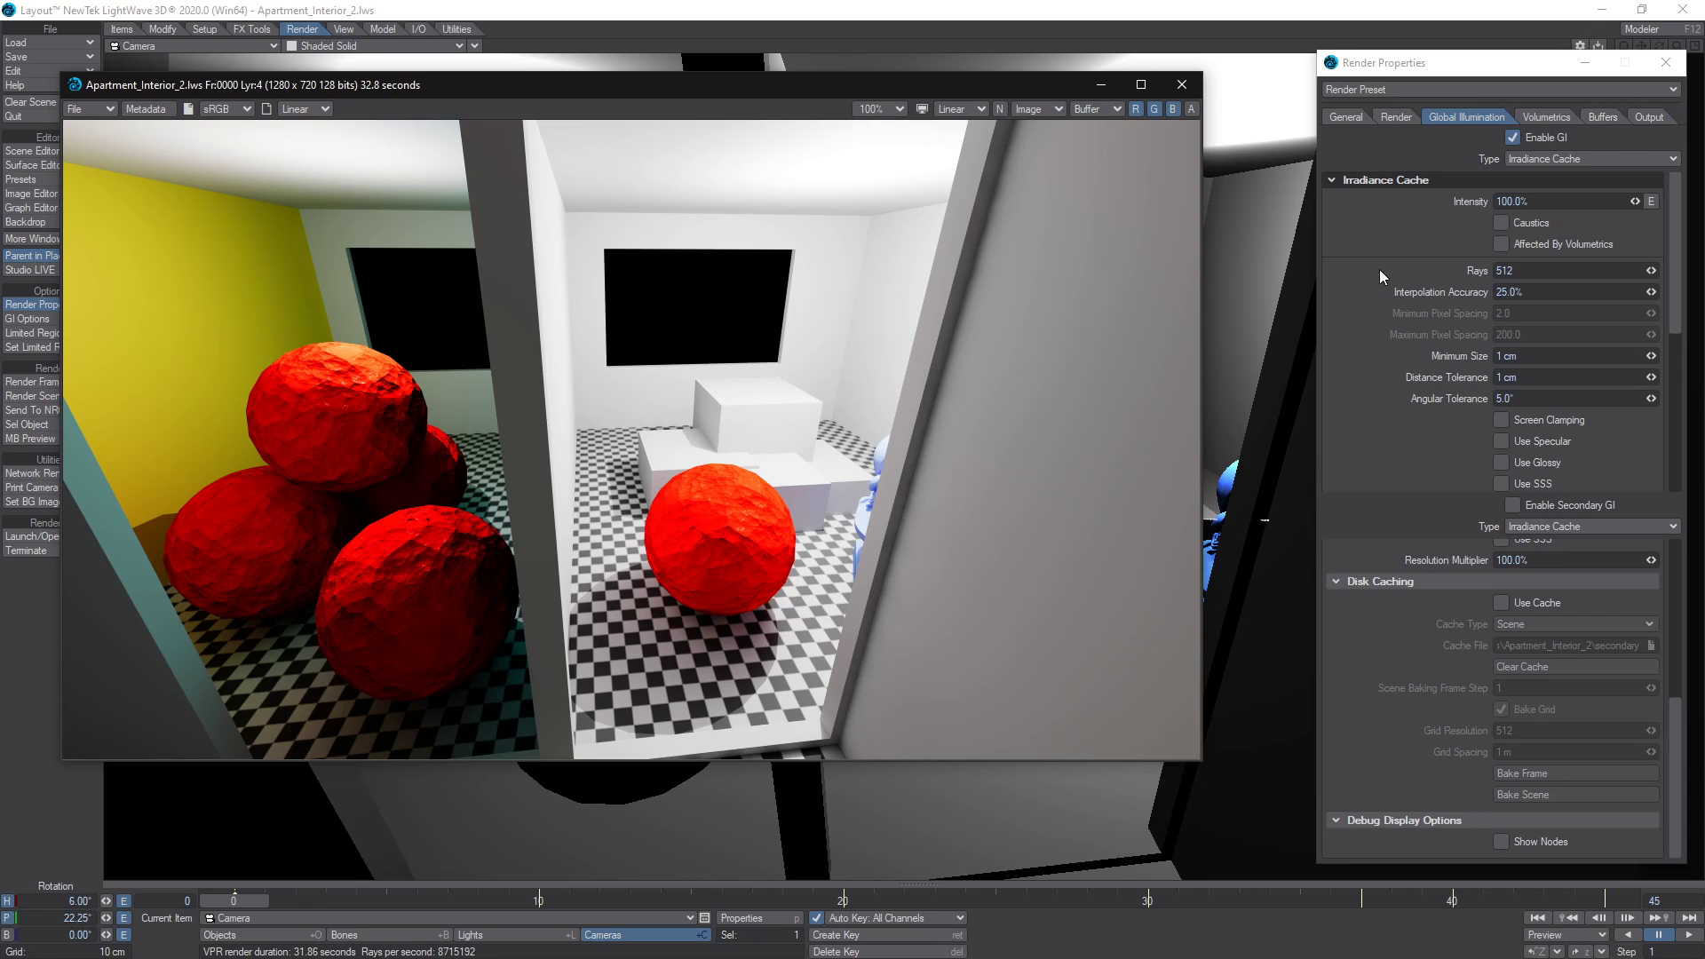
# Enable secondary GI with screen clamping on for both irradiance caches and render the current frame.
pyautogui.click(1511, 505)
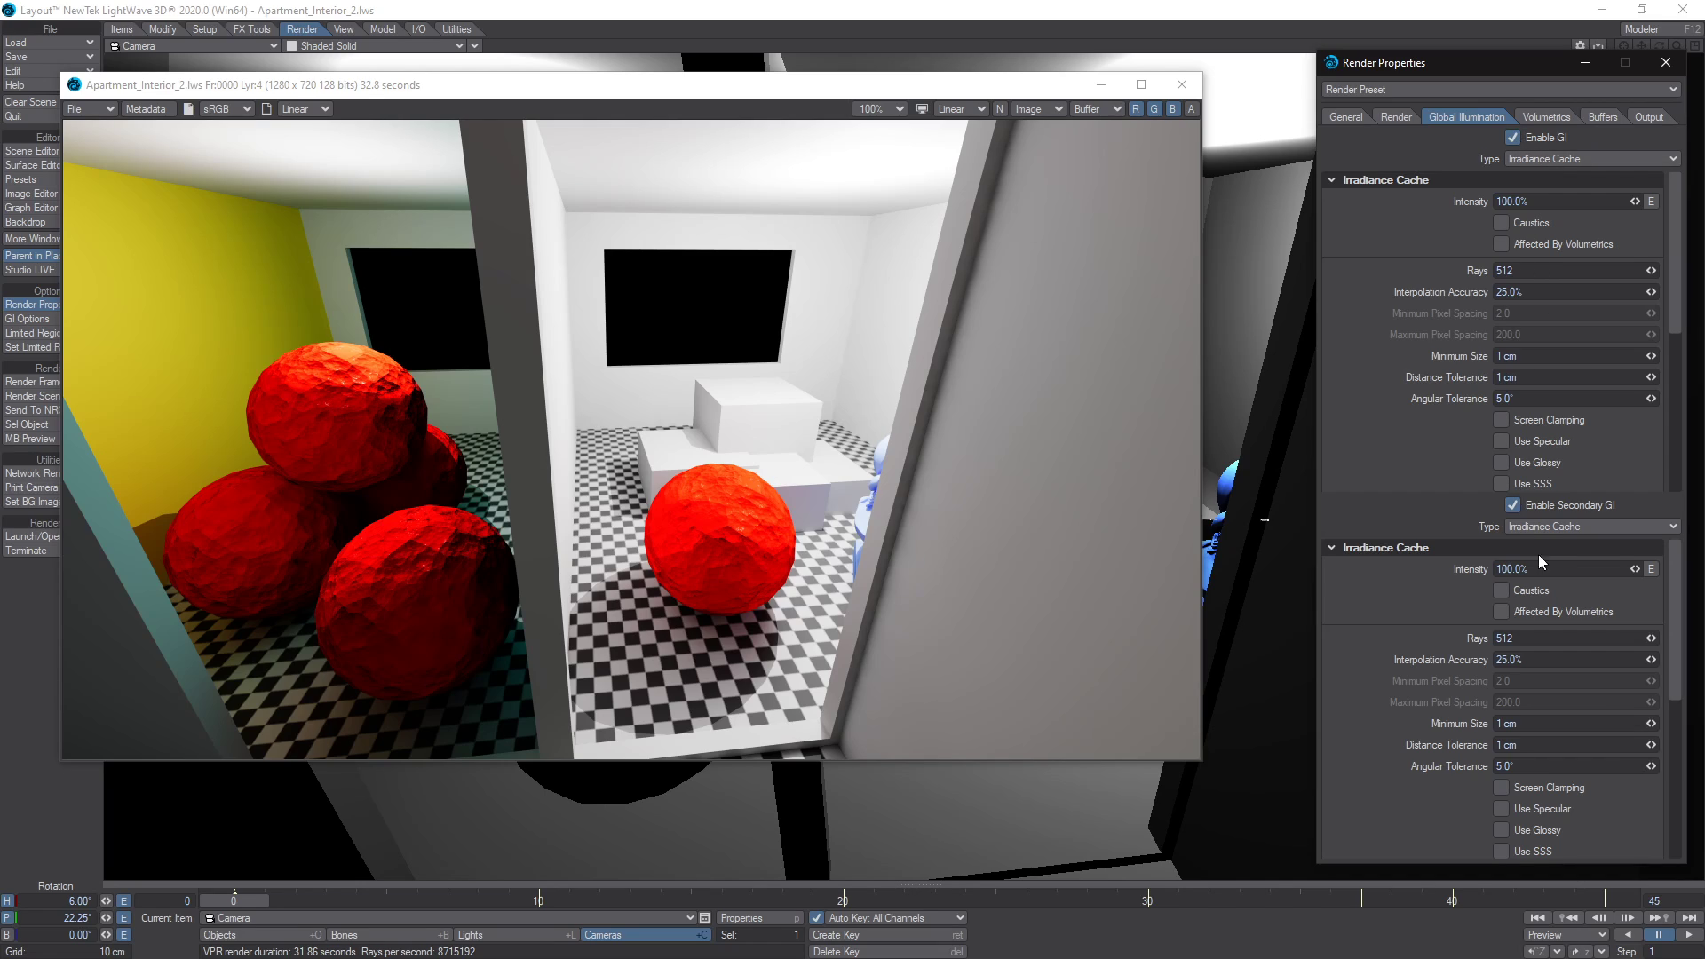
pyautogui.click(1502, 787)
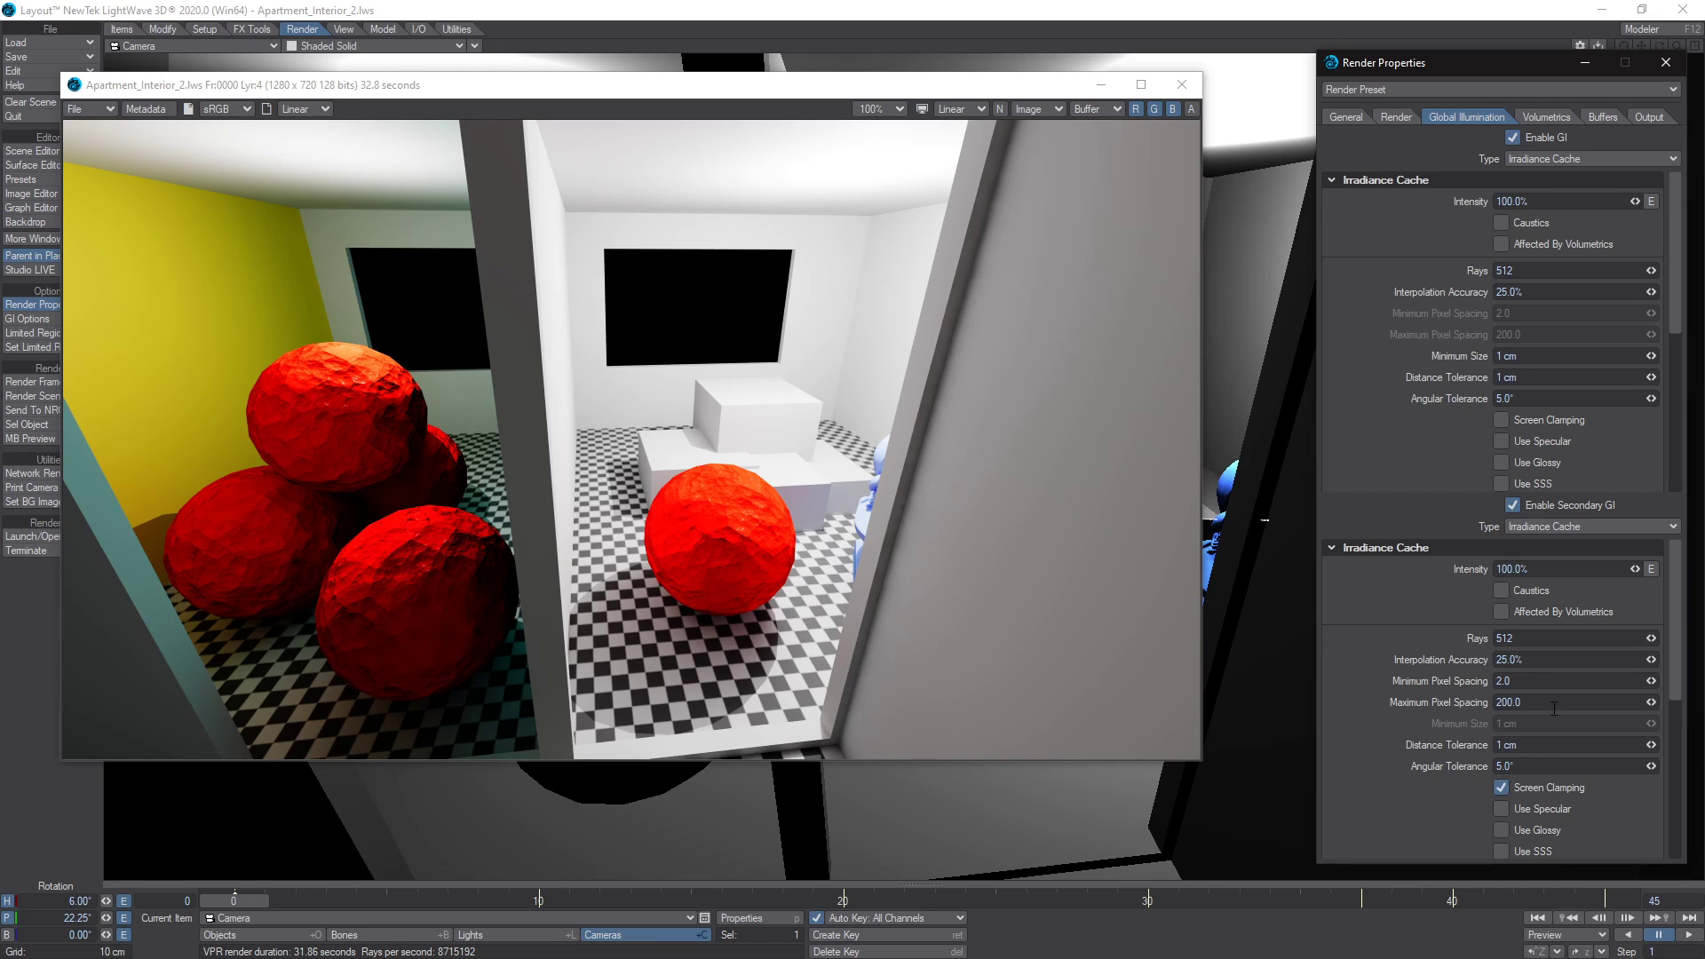
pyautogui.click(1501, 421)
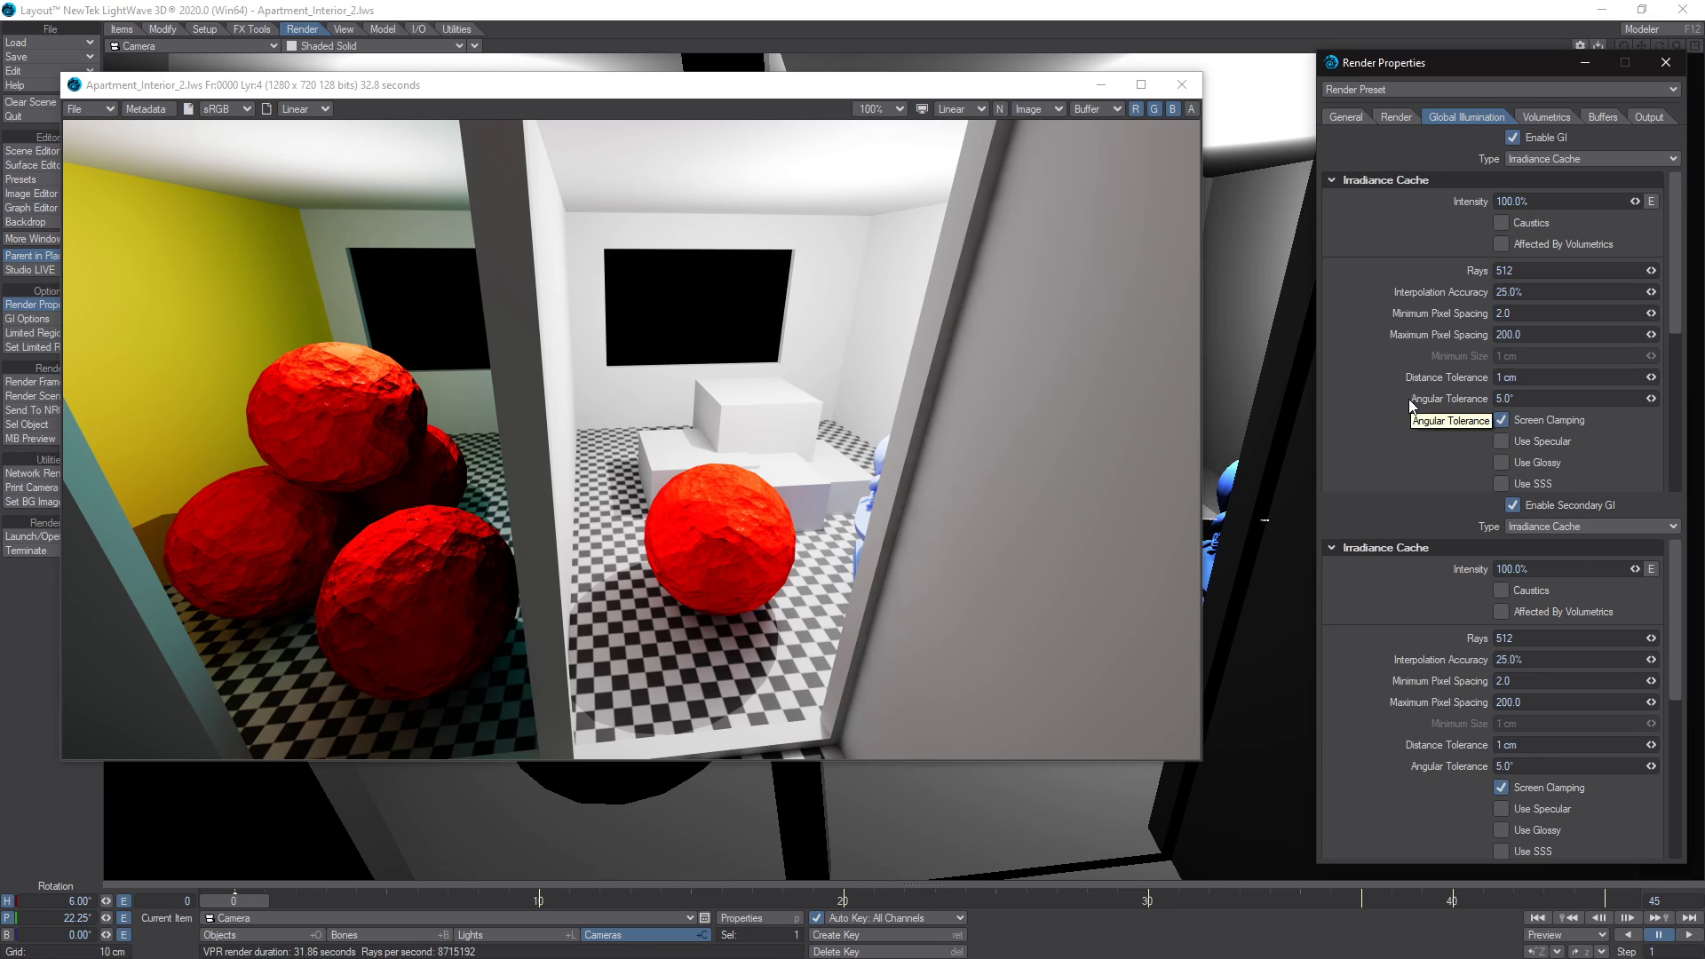
pyautogui.press('F9')
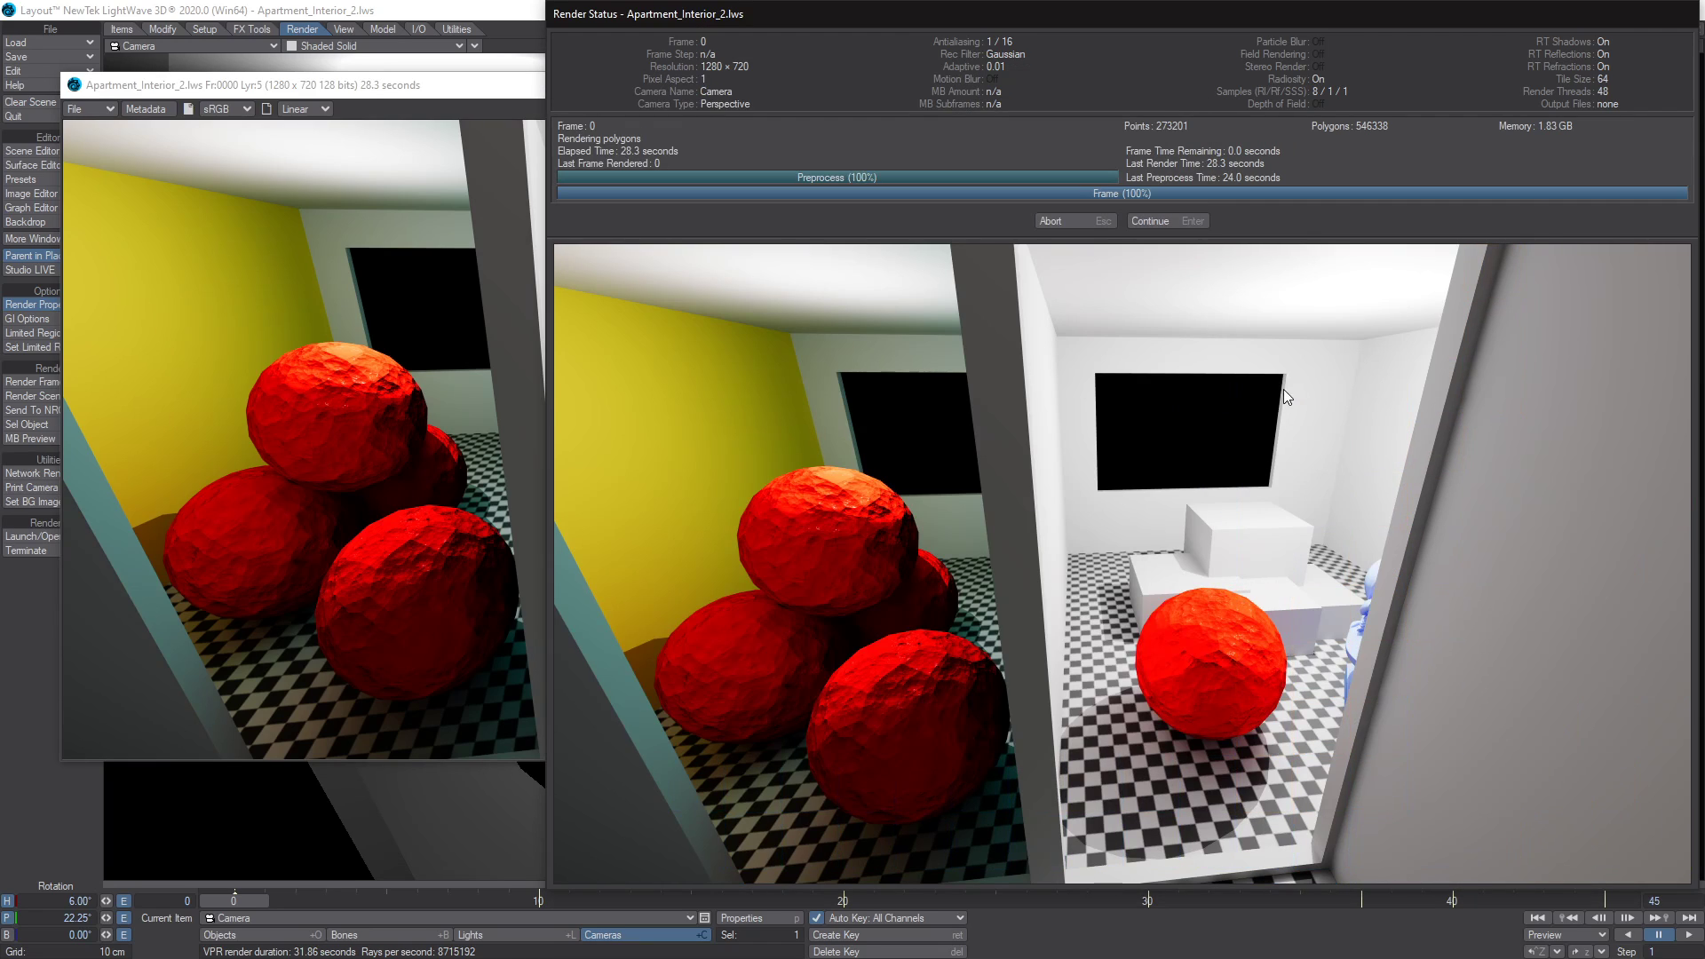
pyautogui.click(1192, 222)
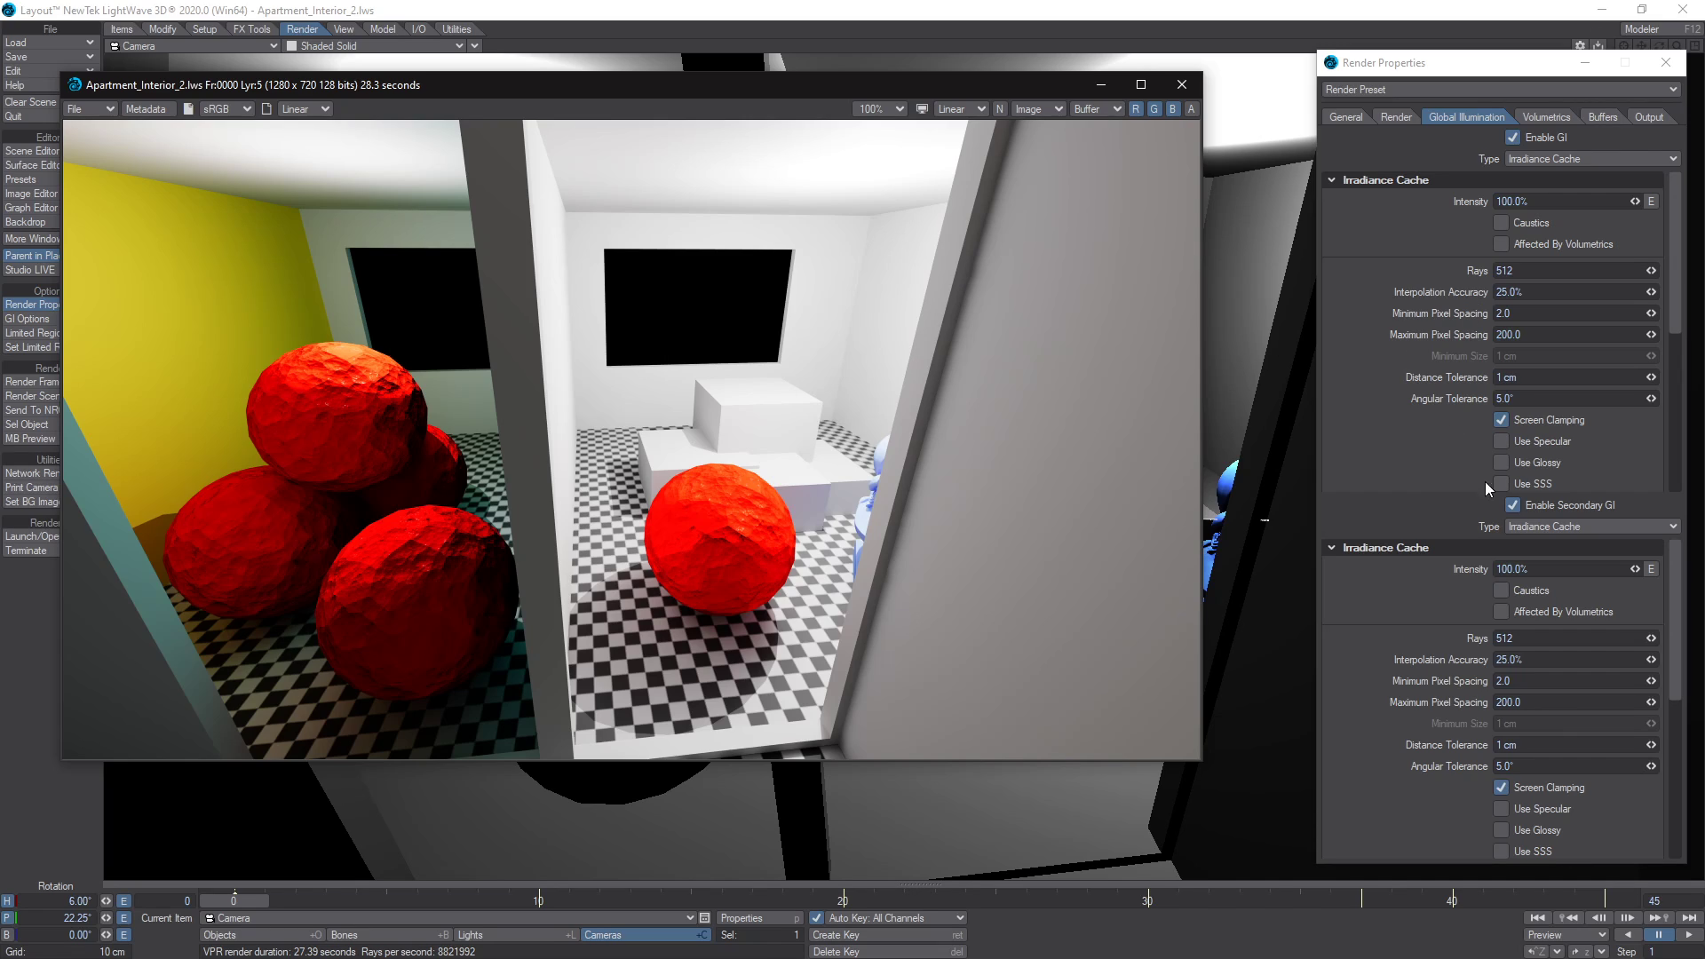
# Set the primary GI type to Brute Force, keeping the secondary irradiance cache, and render the current frame.
pyautogui.click(1564, 161)
pyautogui.click(1561, 154)
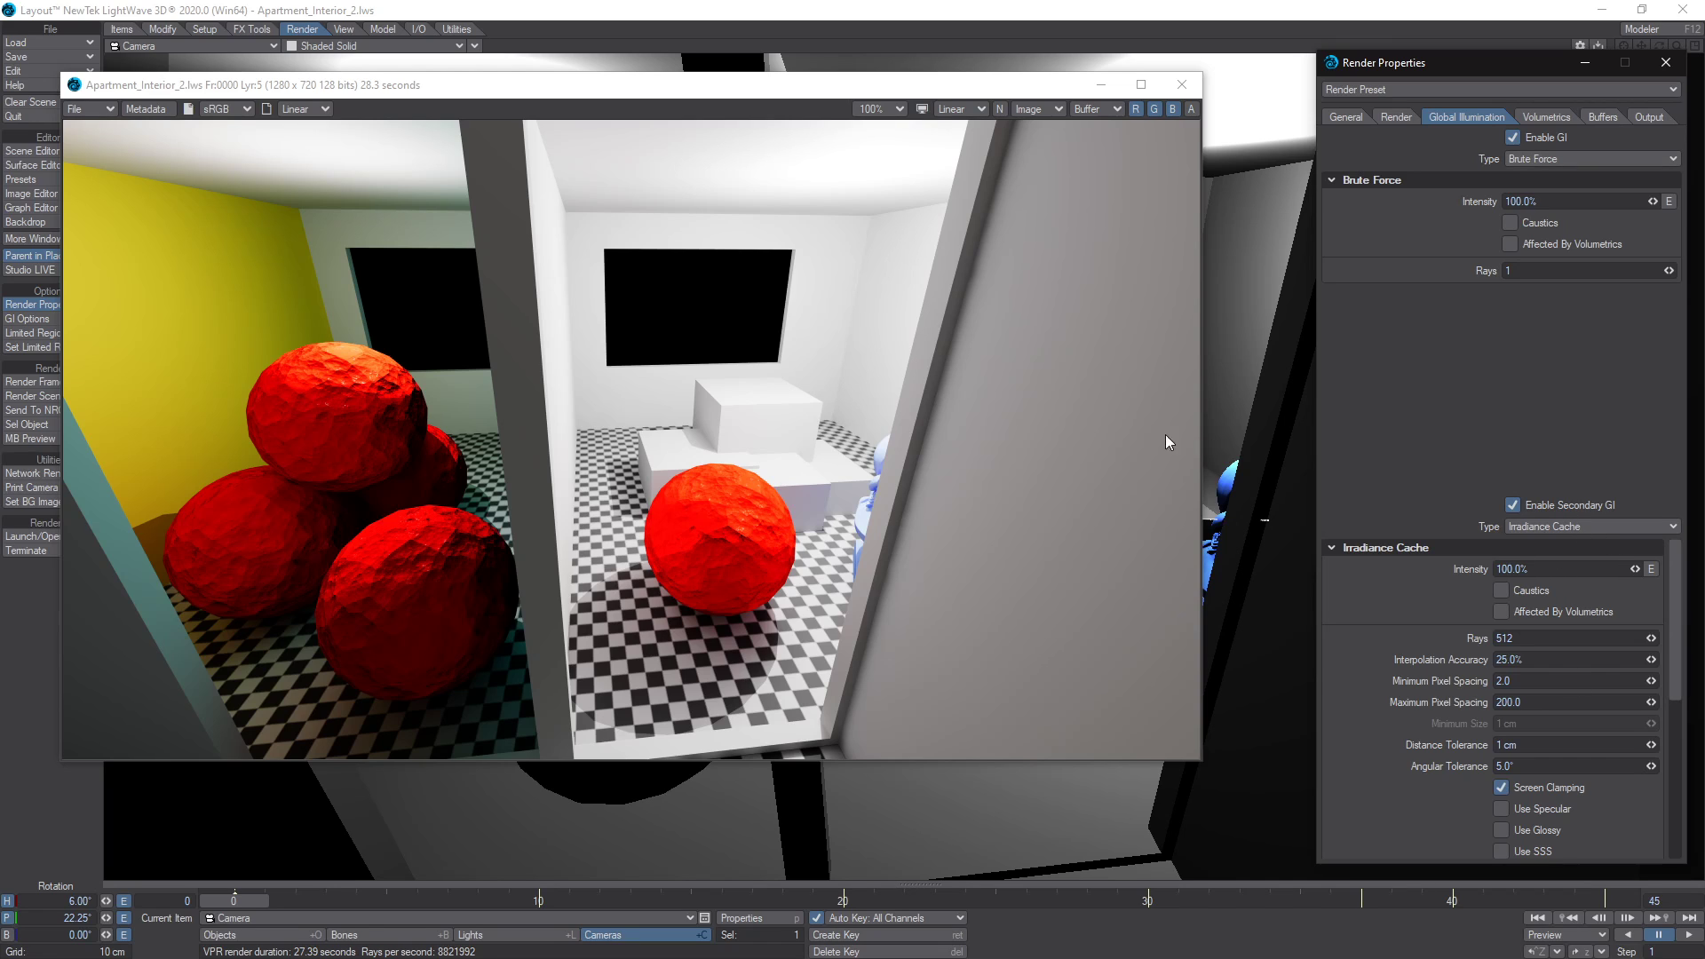
pyautogui.press('F9')
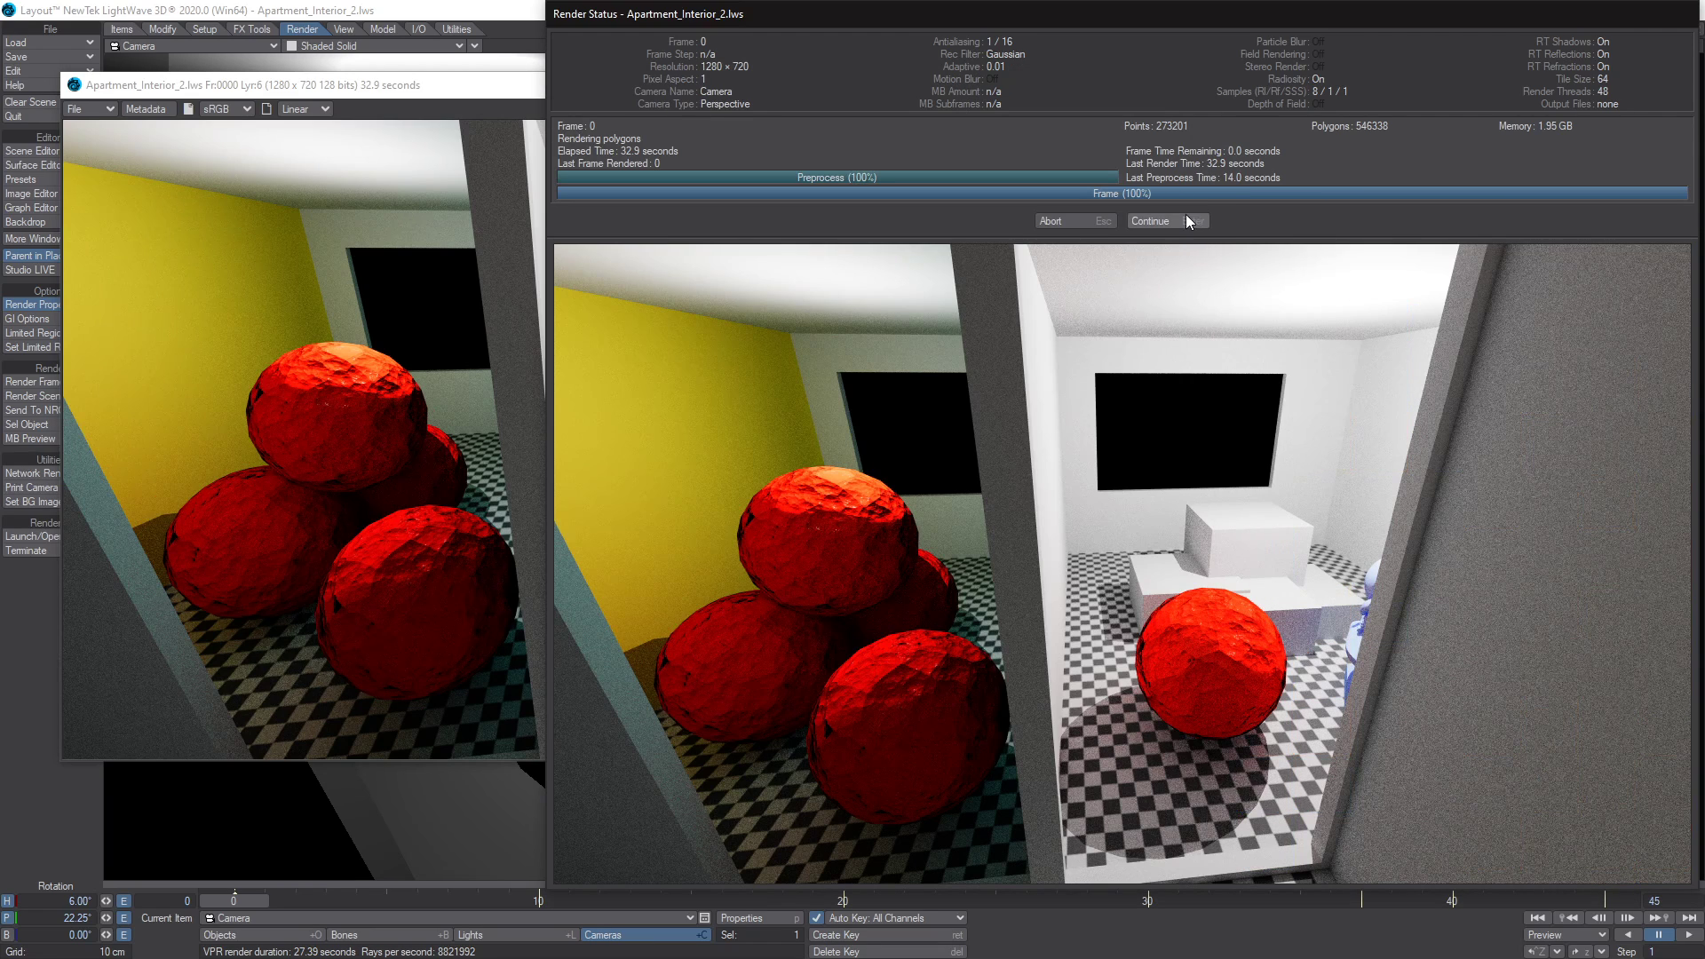
pyautogui.click(1182, 220)
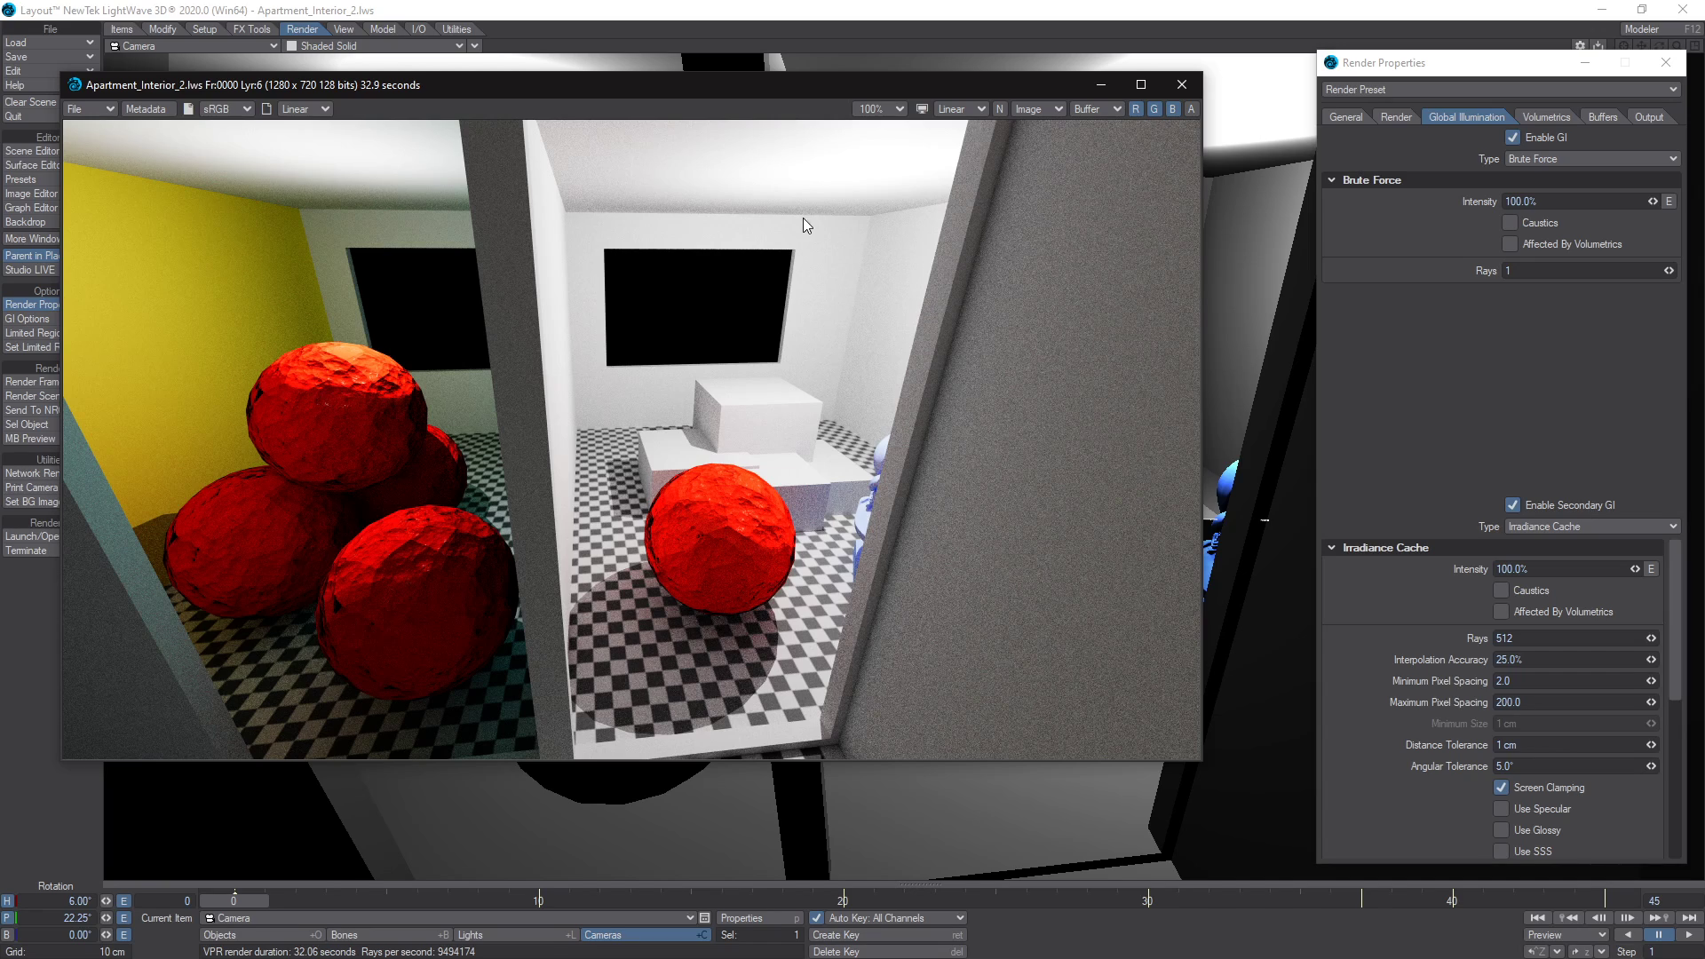
# Turn off secondary GI and render the current frame with Brute Force alone.
pyautogui.click(1513, 505)
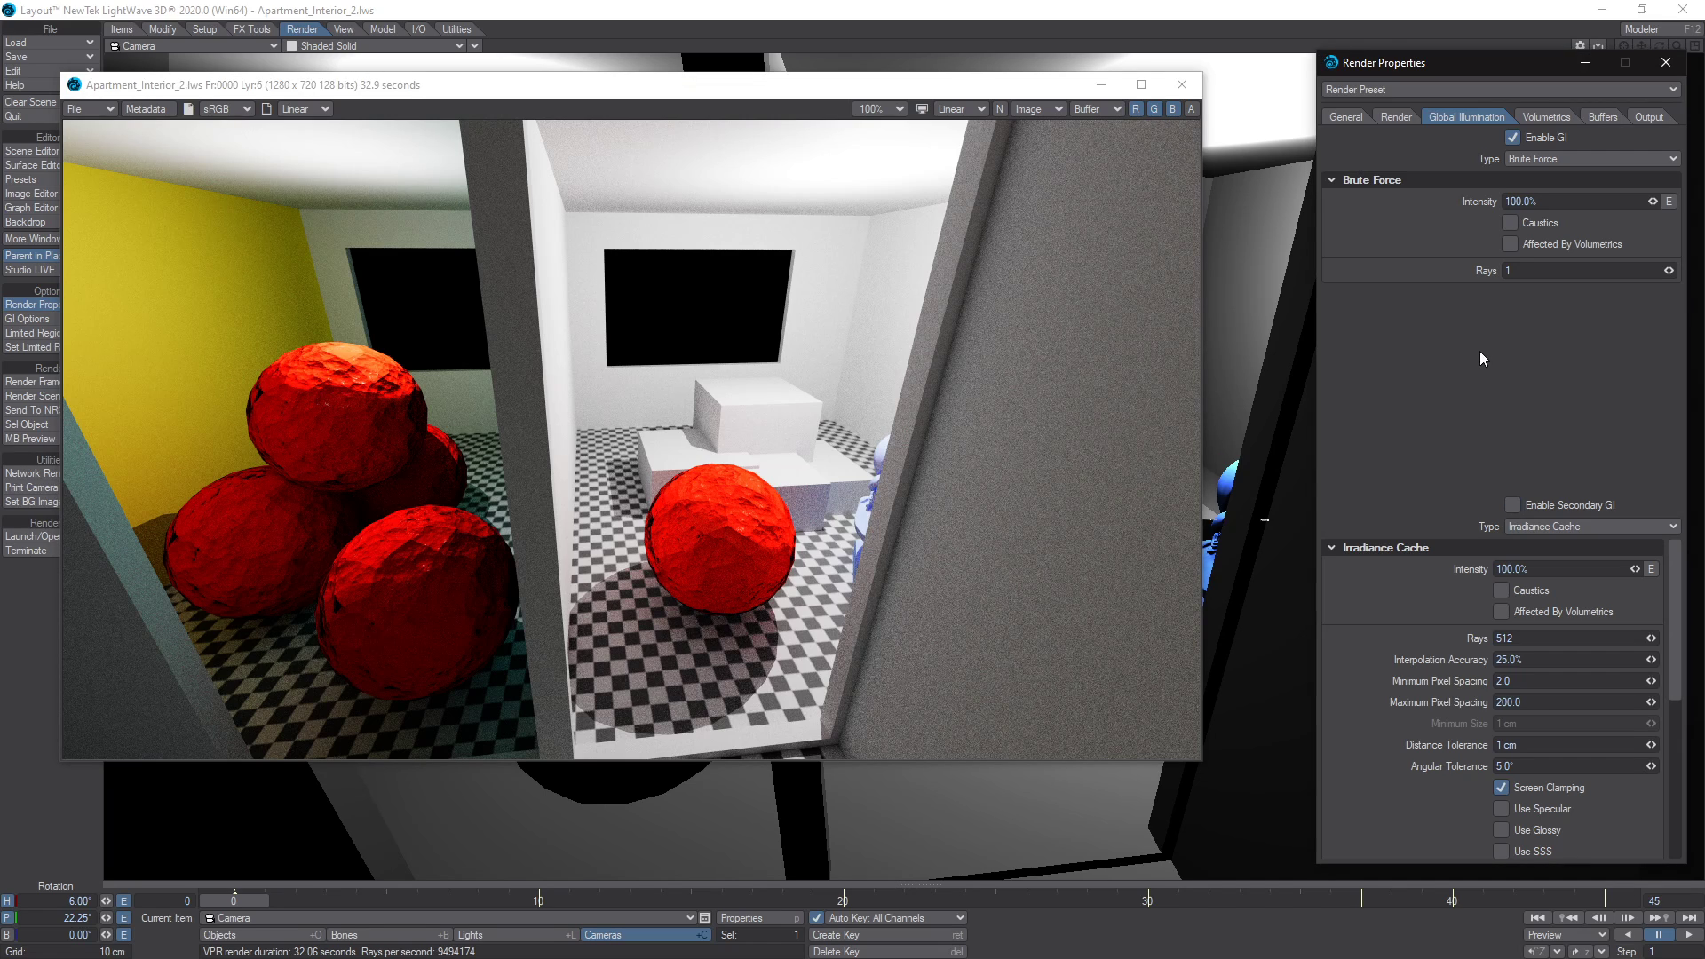
pyautogui.press('F9')
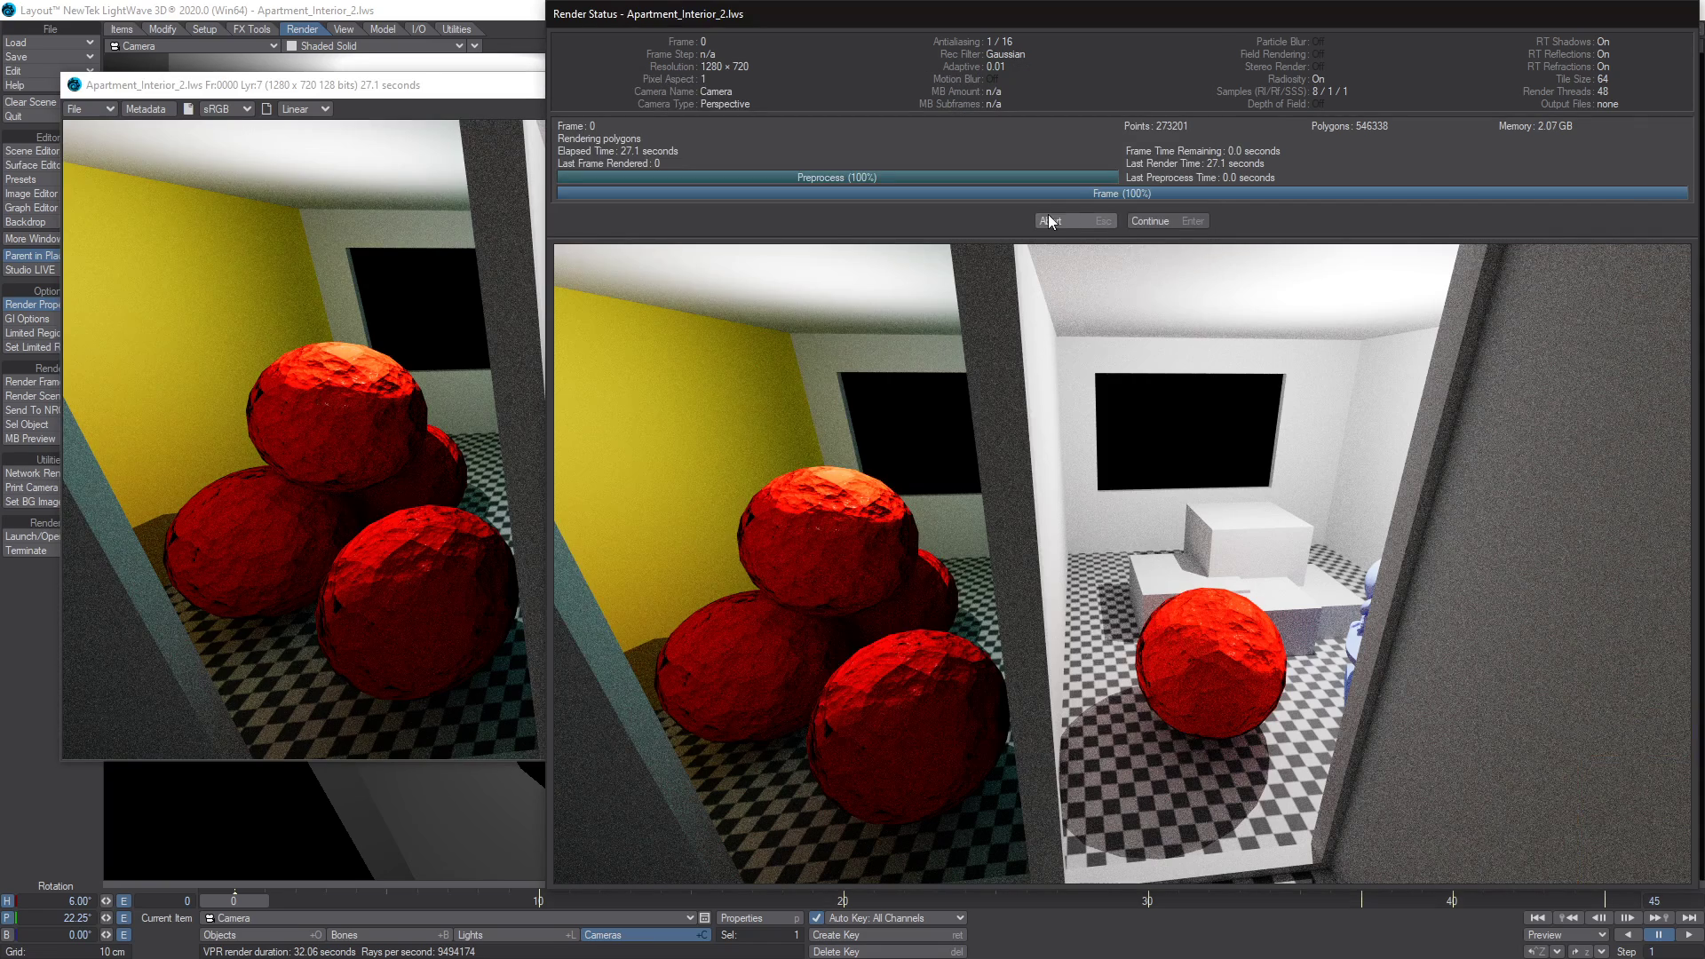
pyautogui.click(1176, 221)
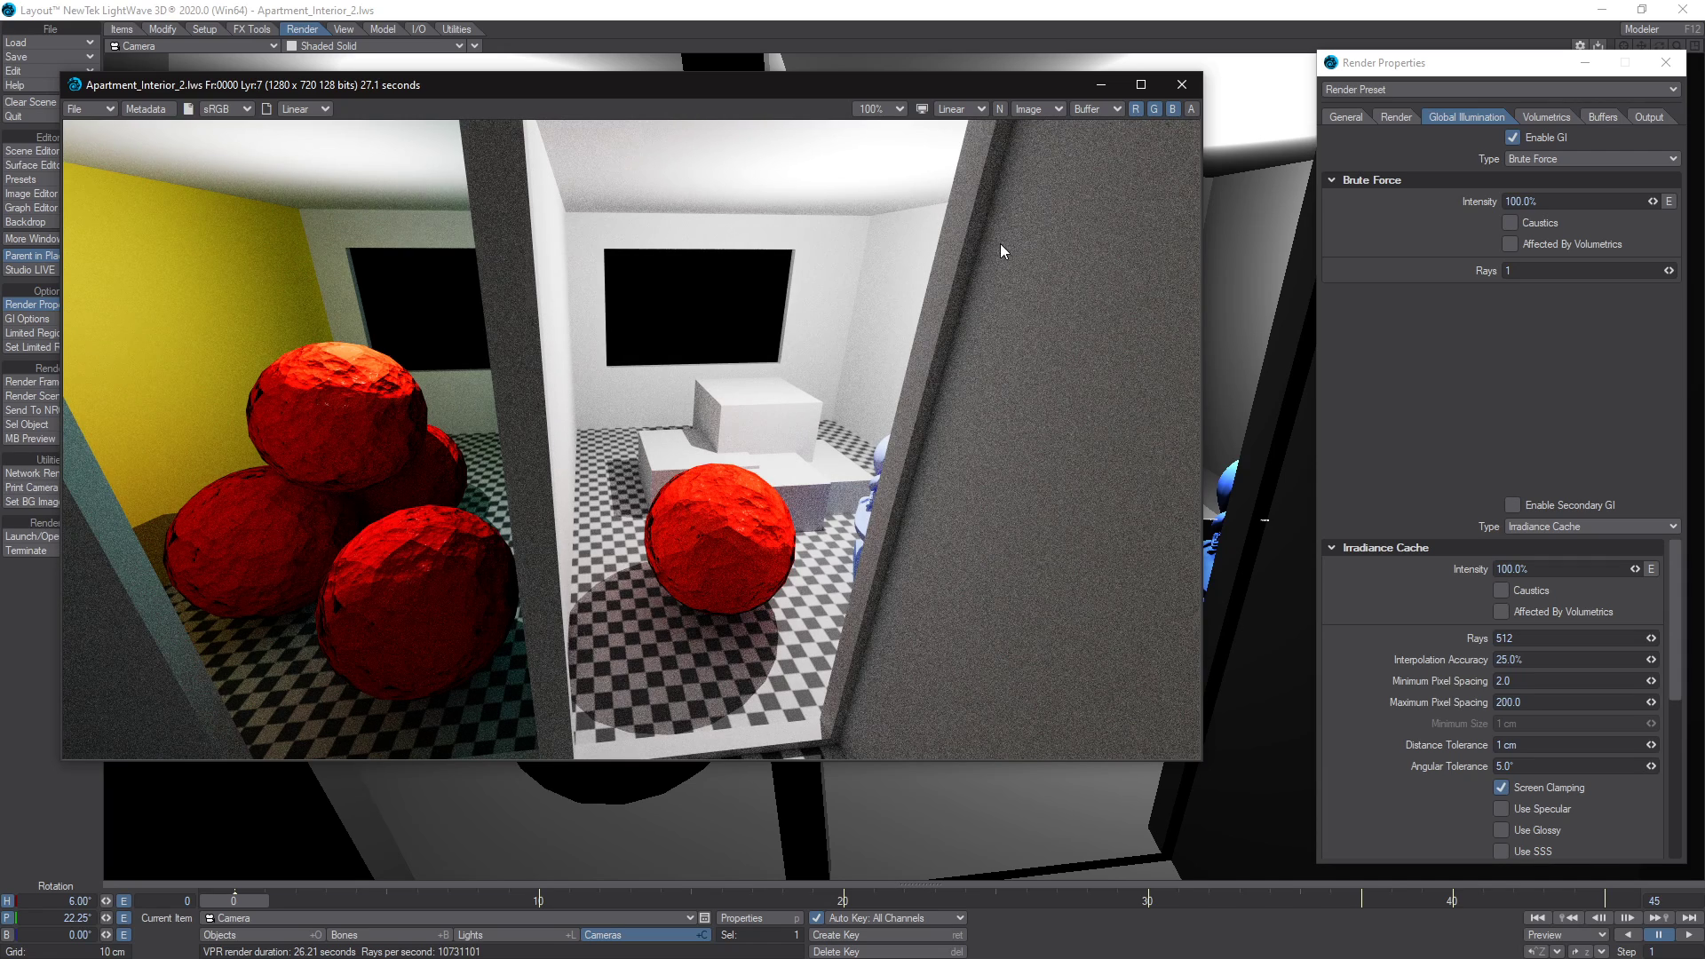
# Inspect the noise on the grey wall of the Brute Force plus secondary cache render at 400%, and restore 100% zoom.
pyautogui.click(877, 108)
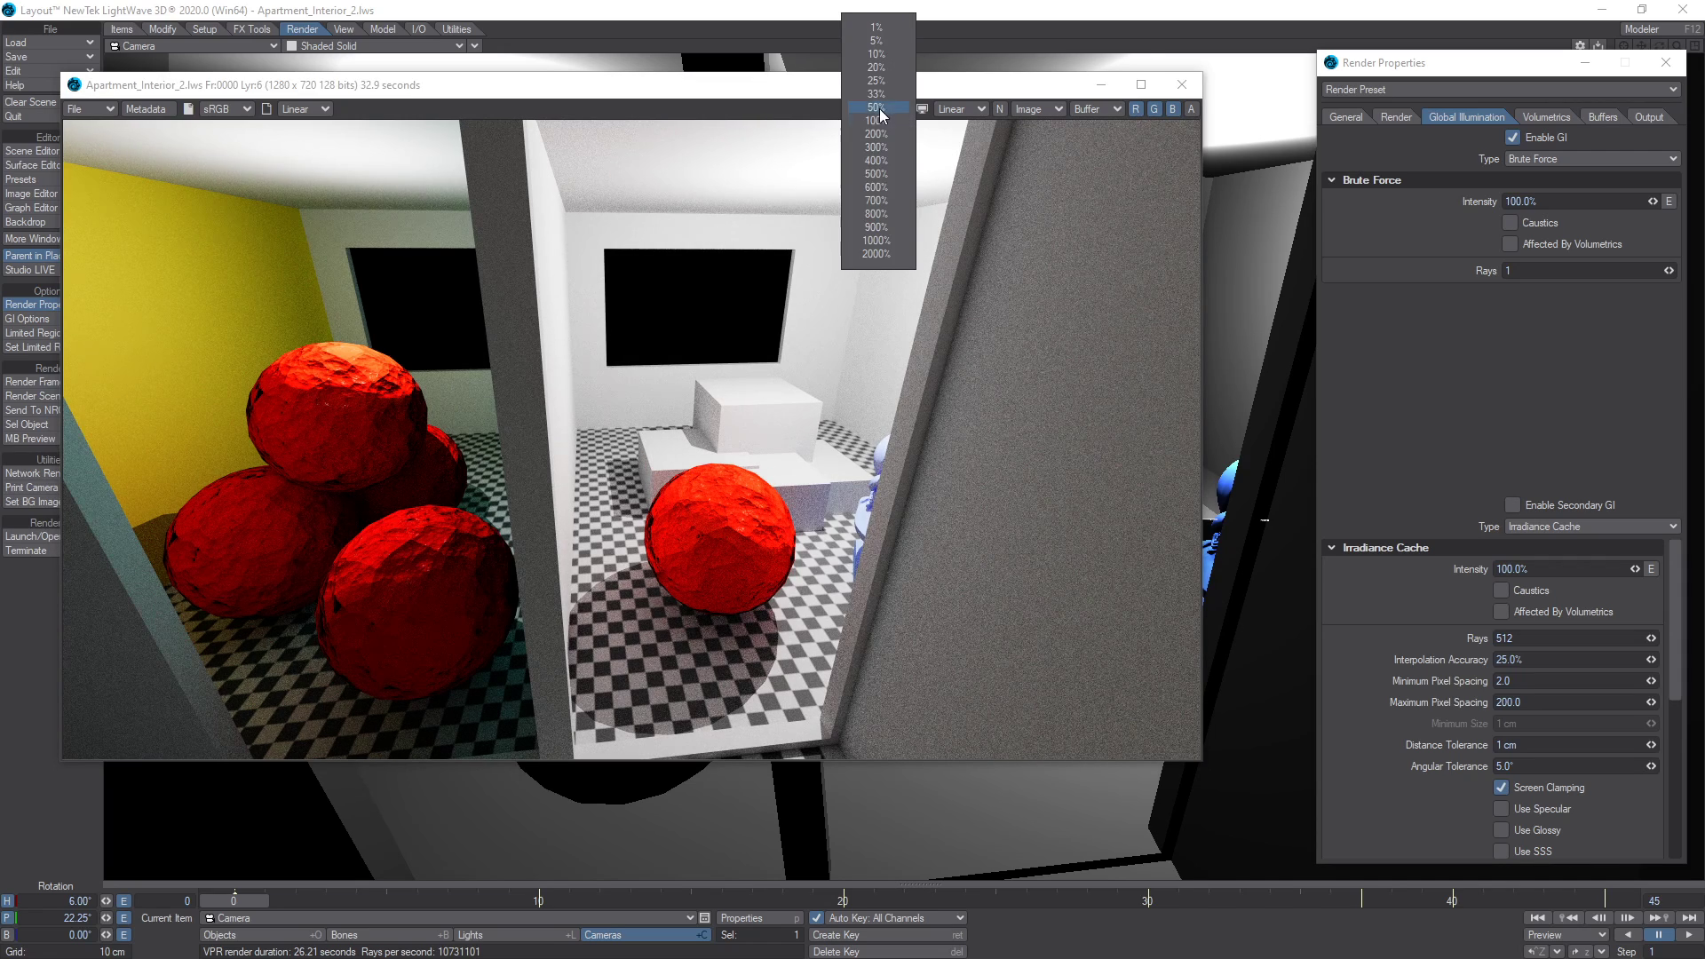
pyautogui.click(875, 160)
pyautogui.moveTo(531, 751); pyautogui.dragTo(796, 762)
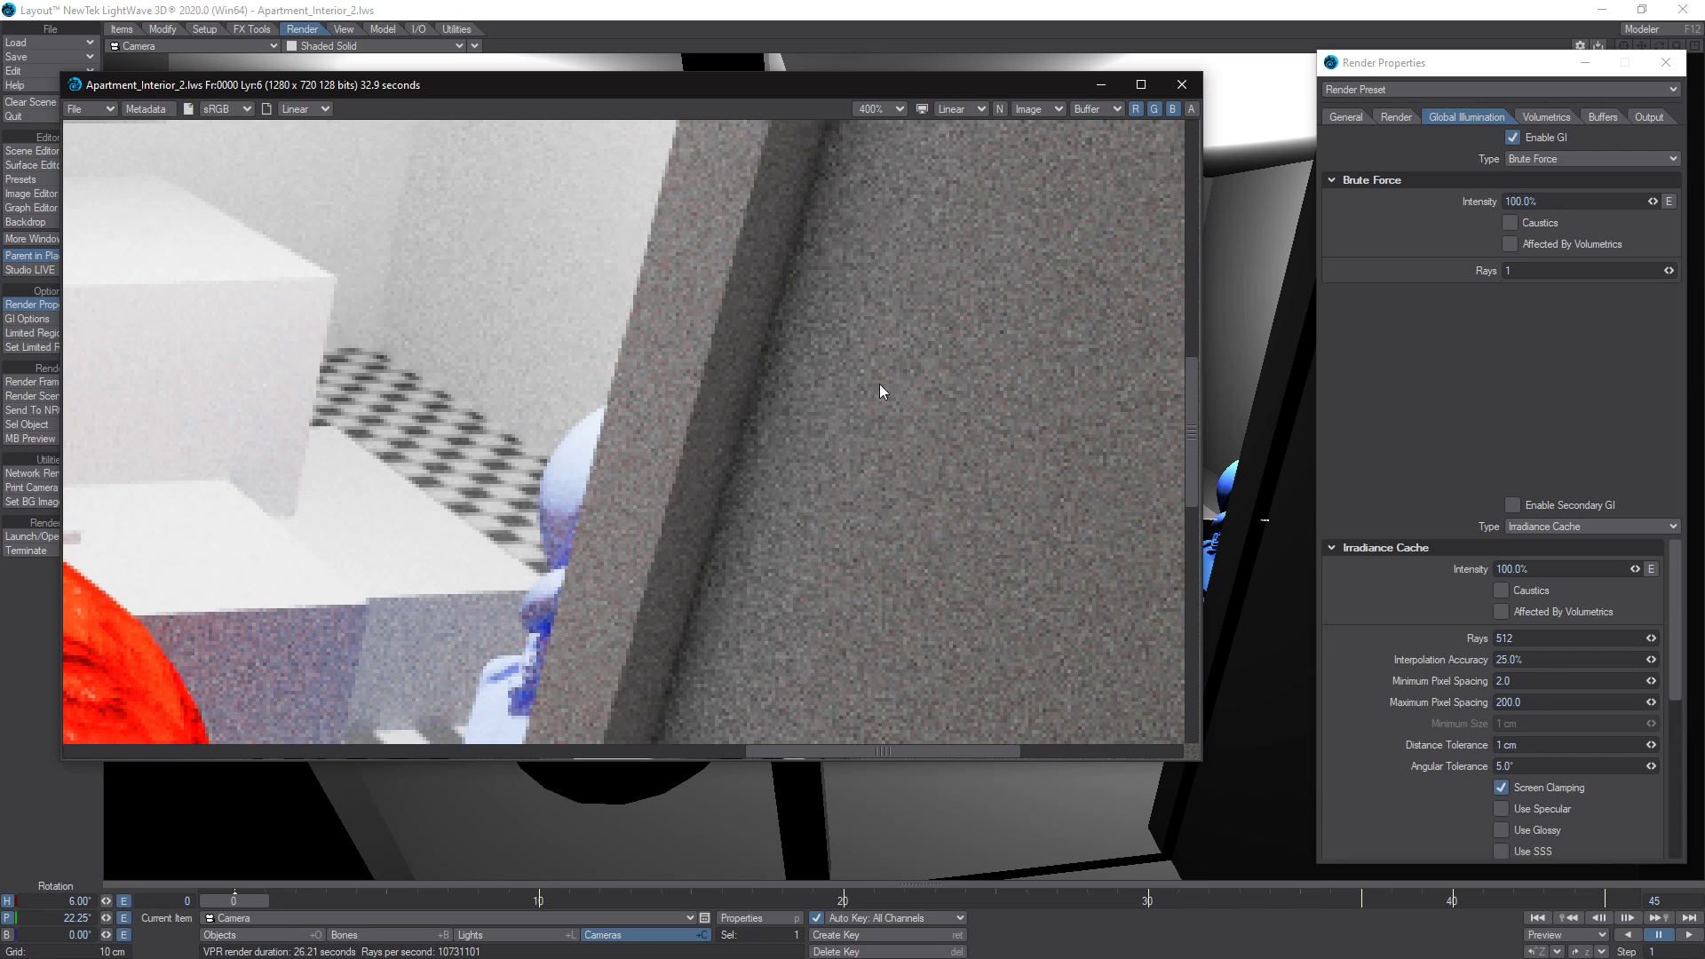
pyautogui.moveTo(1190, 426); pyautogui.dragTo(1195, 376)
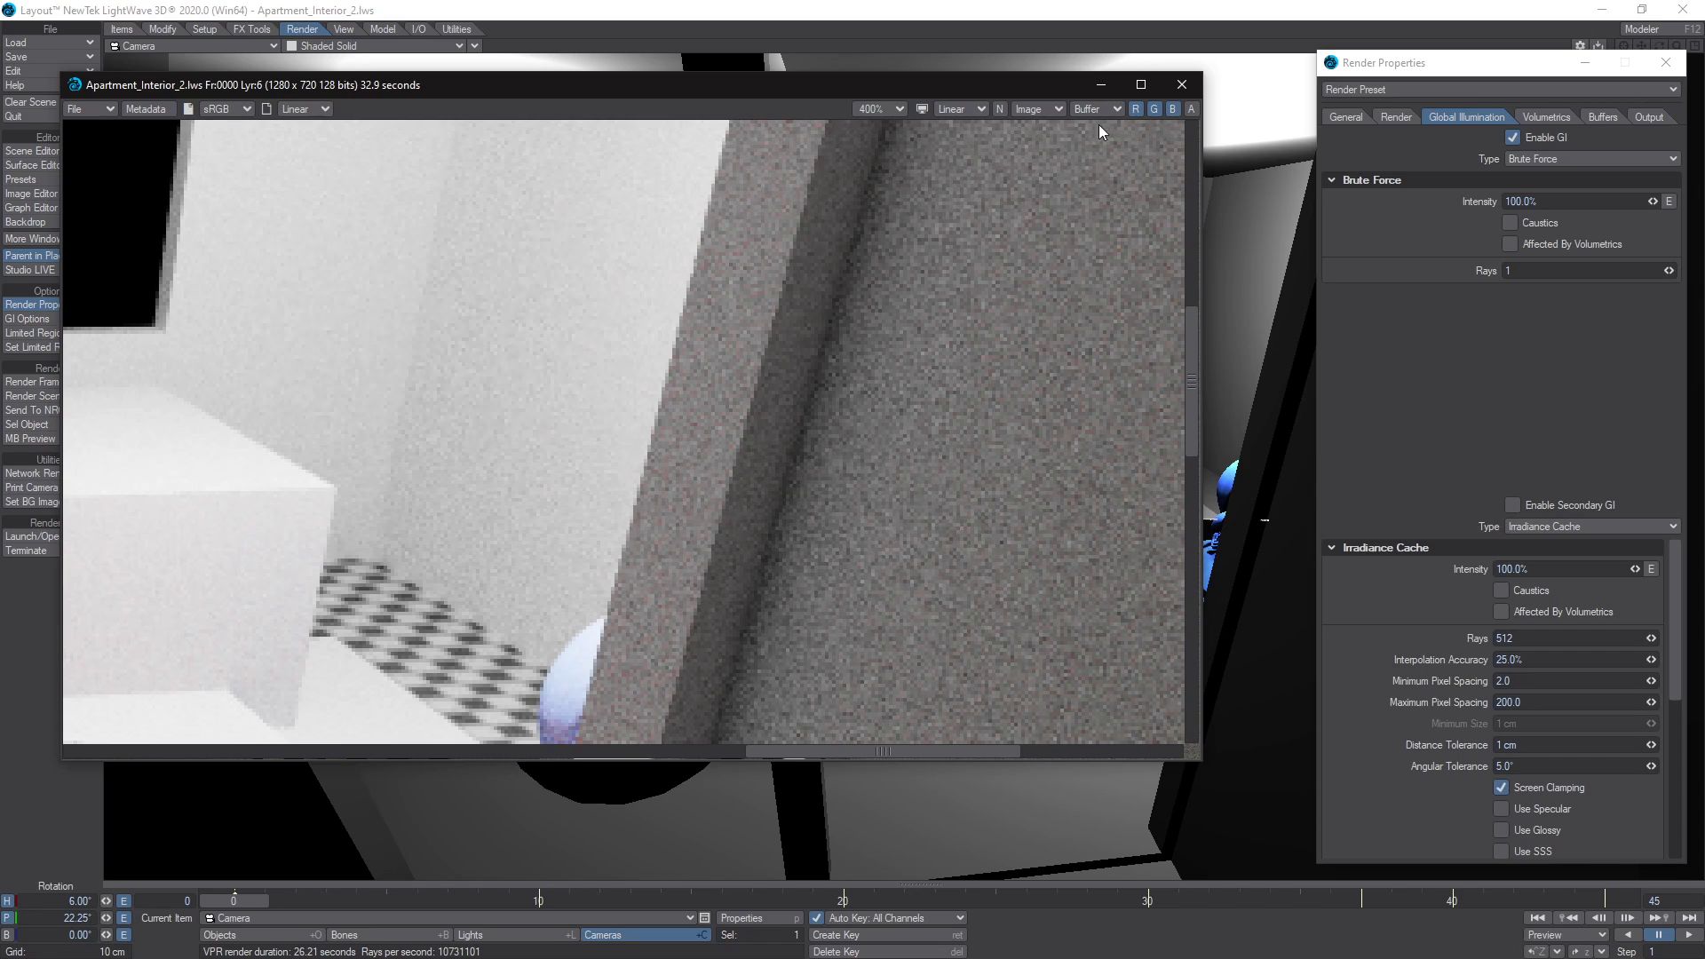
pyautogui.click(896, 108)
pyautogui.click(888, 128)
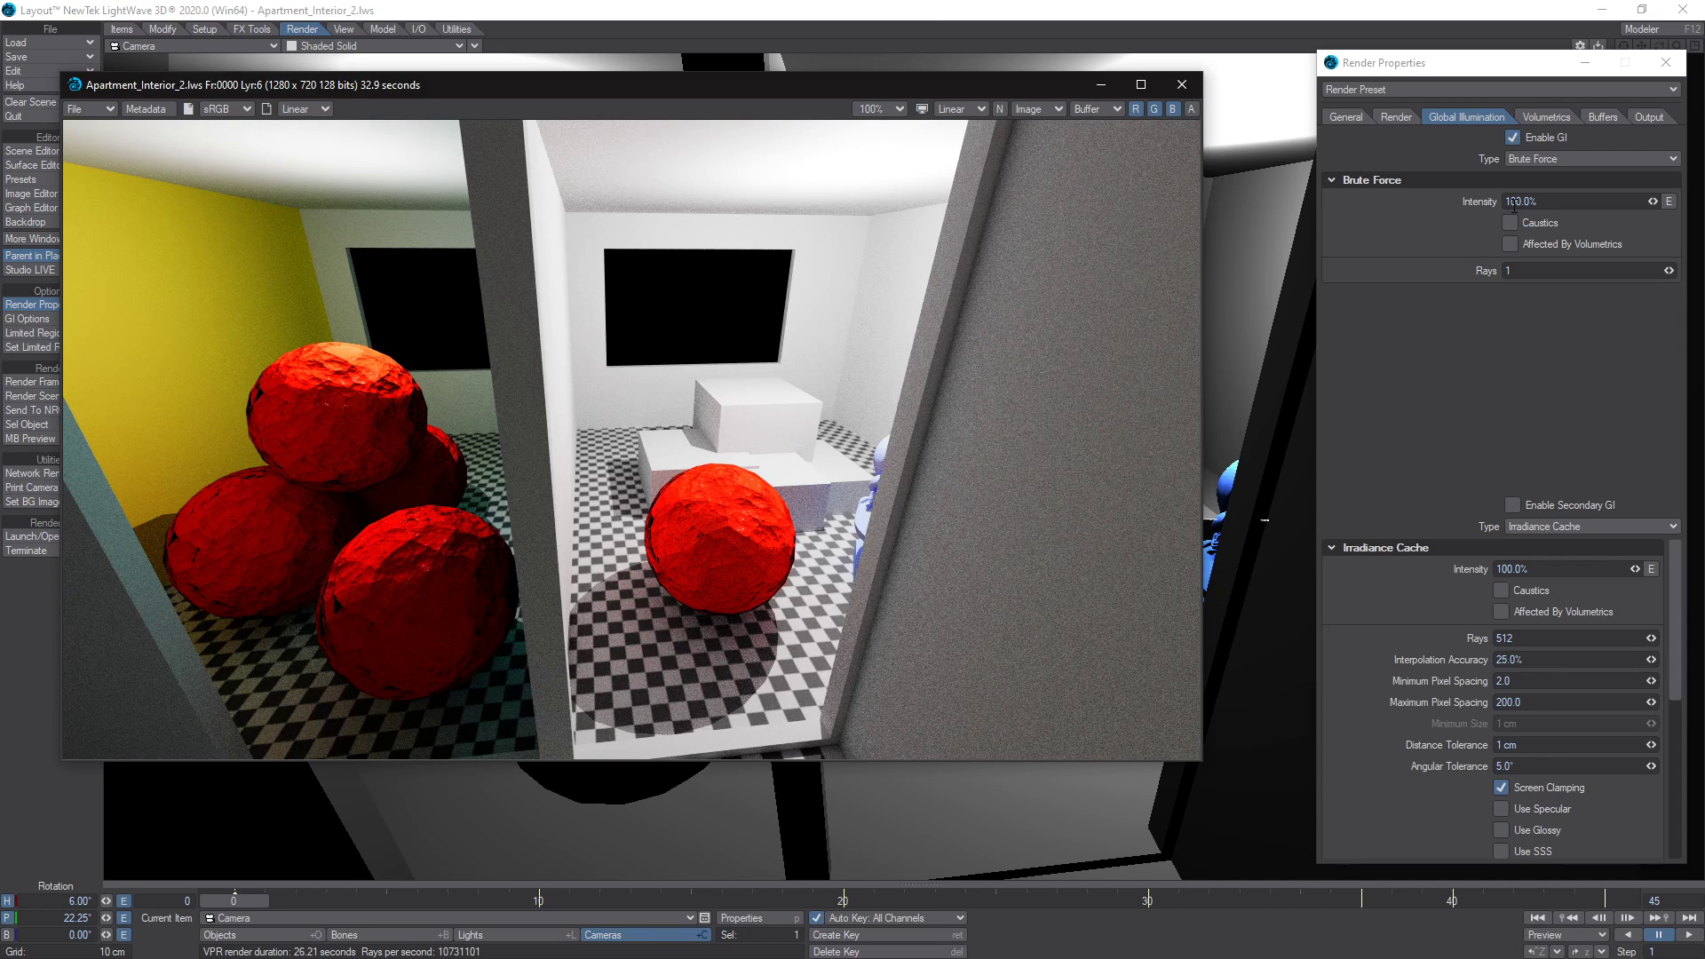
# Set the primary GI type back to Irradiance Cache.
pyautogui.click(1532, 160)
pyautogui.click(1530, 172)
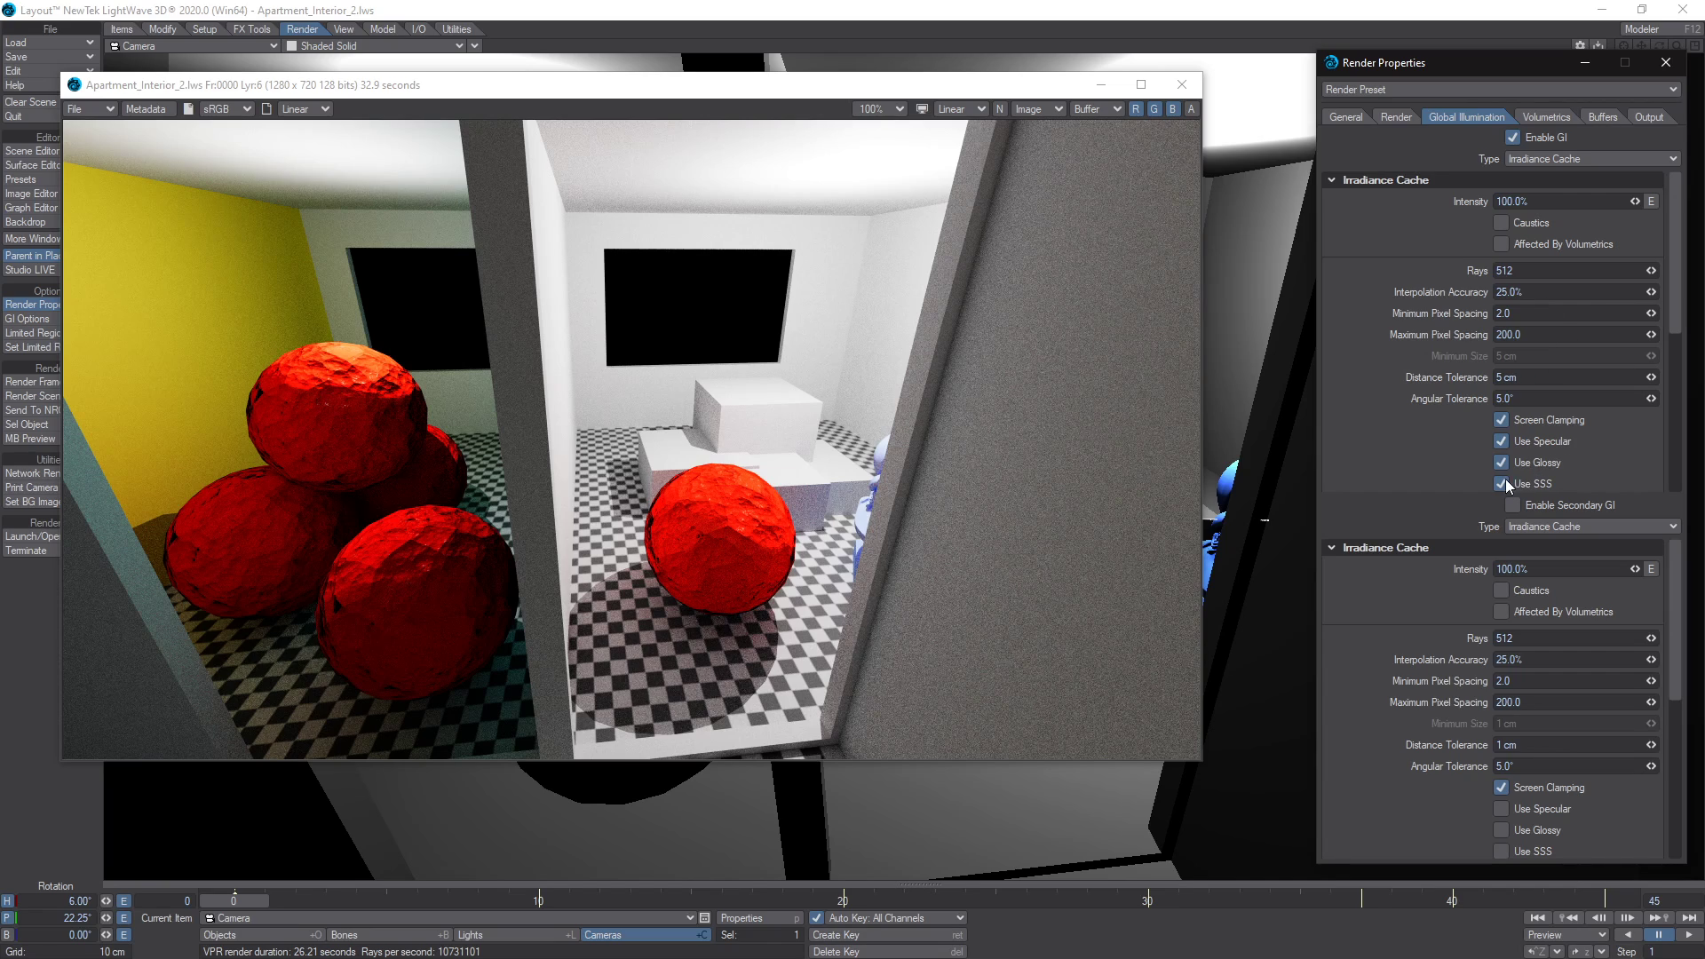
# Disable Use Specular, Use Glossy and Use SSS for the primary irradiance cache, leaving Screen Clamping enabled.
pyautogui.click(1502, 421)
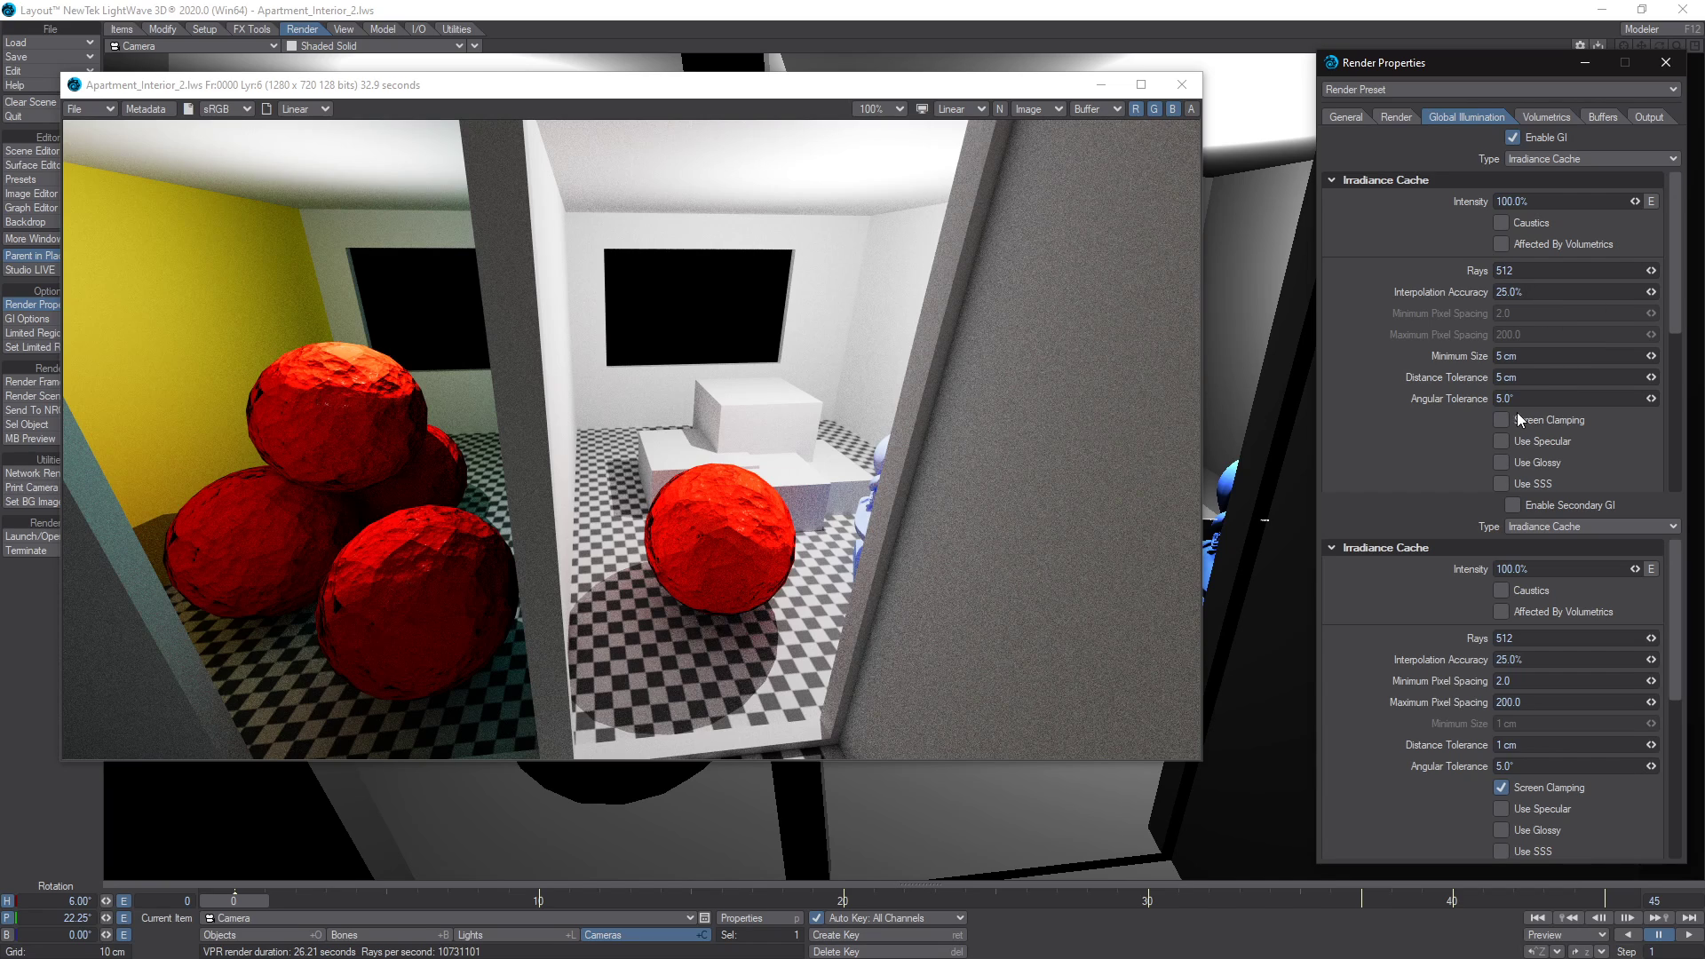
pyautogui.click(1519, 419)
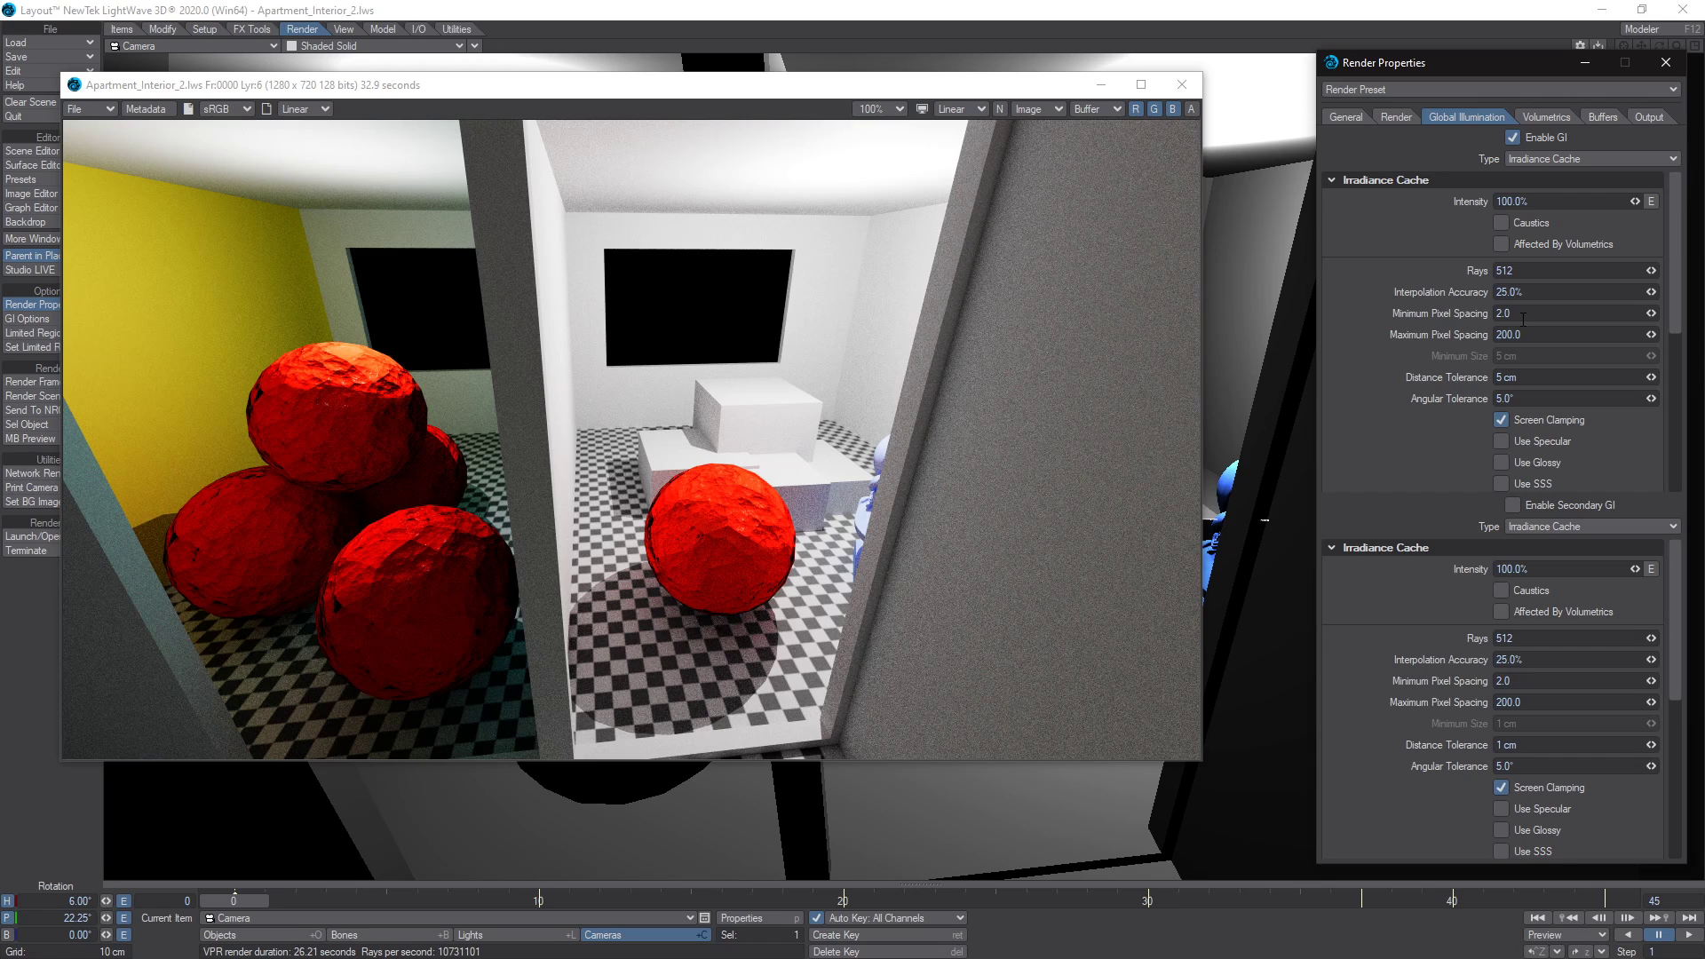
# Set the primary cache's Interpolation Accuracy to 100% and render the current frame.
pyautogui.doubleClick(1571, 293)
pyautogui.write('100')
pyautogui.press('Return')
pyautogui.press('F9')
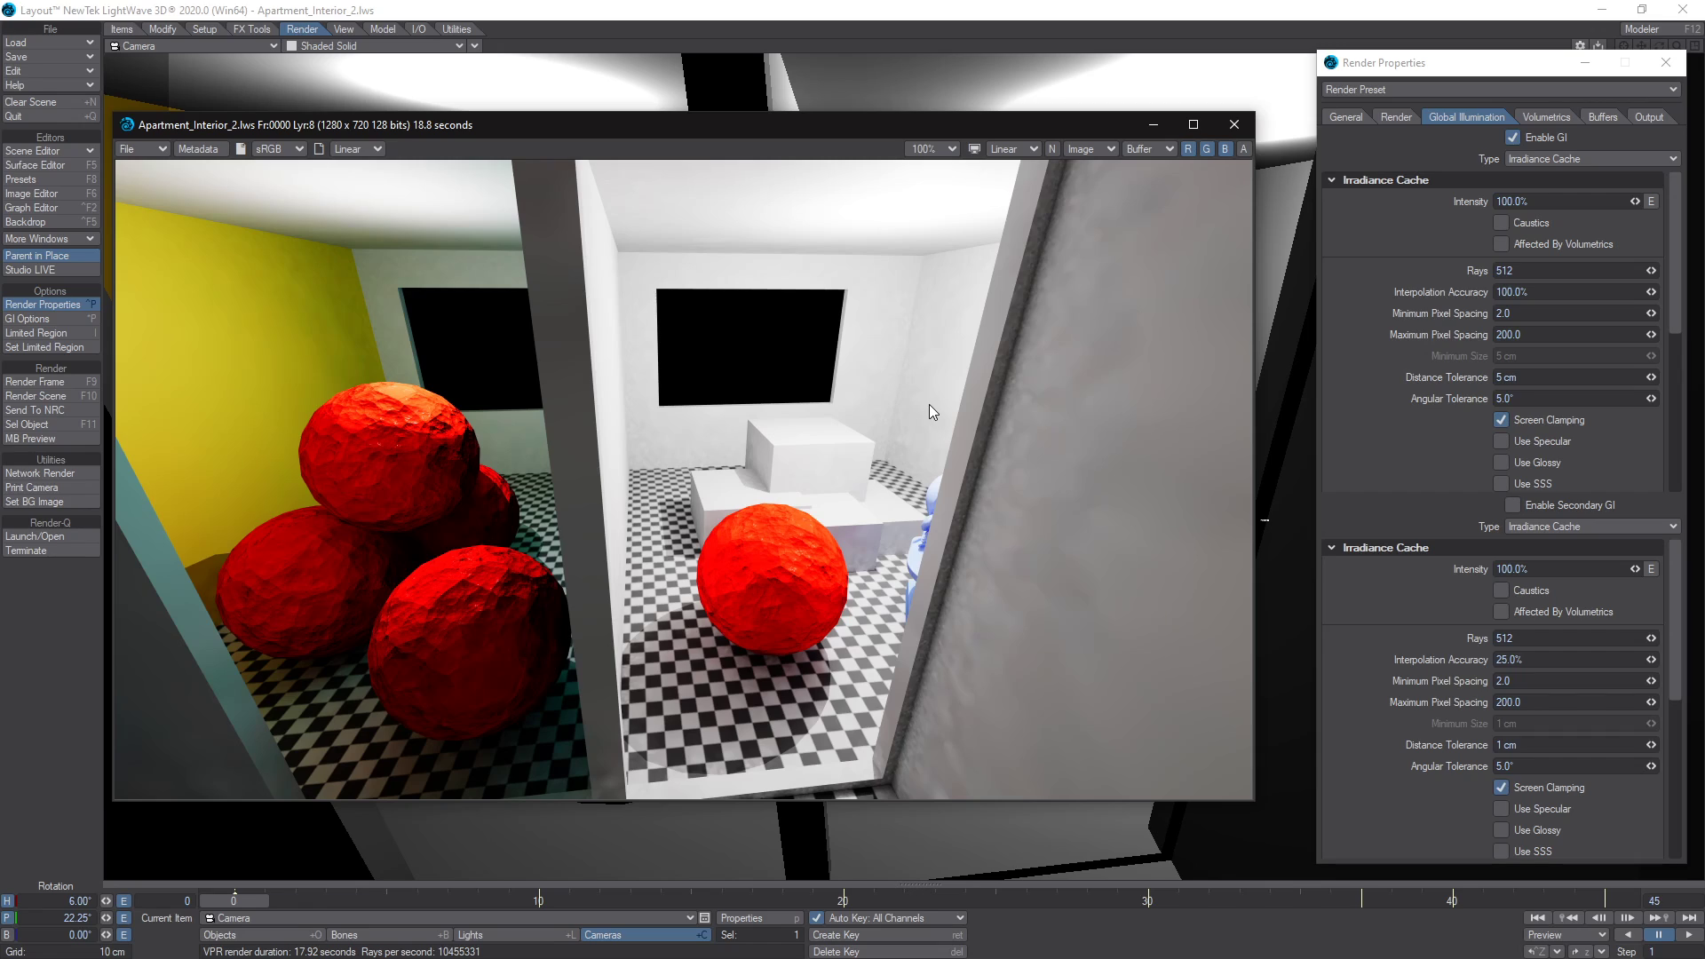
# Try to render the current frame with the primary cache's Interpolation Accuracy at 1%, and abort the render.
pyautogui.moveTo(1651, 291); pyautogui.dragTo(1572, 291)
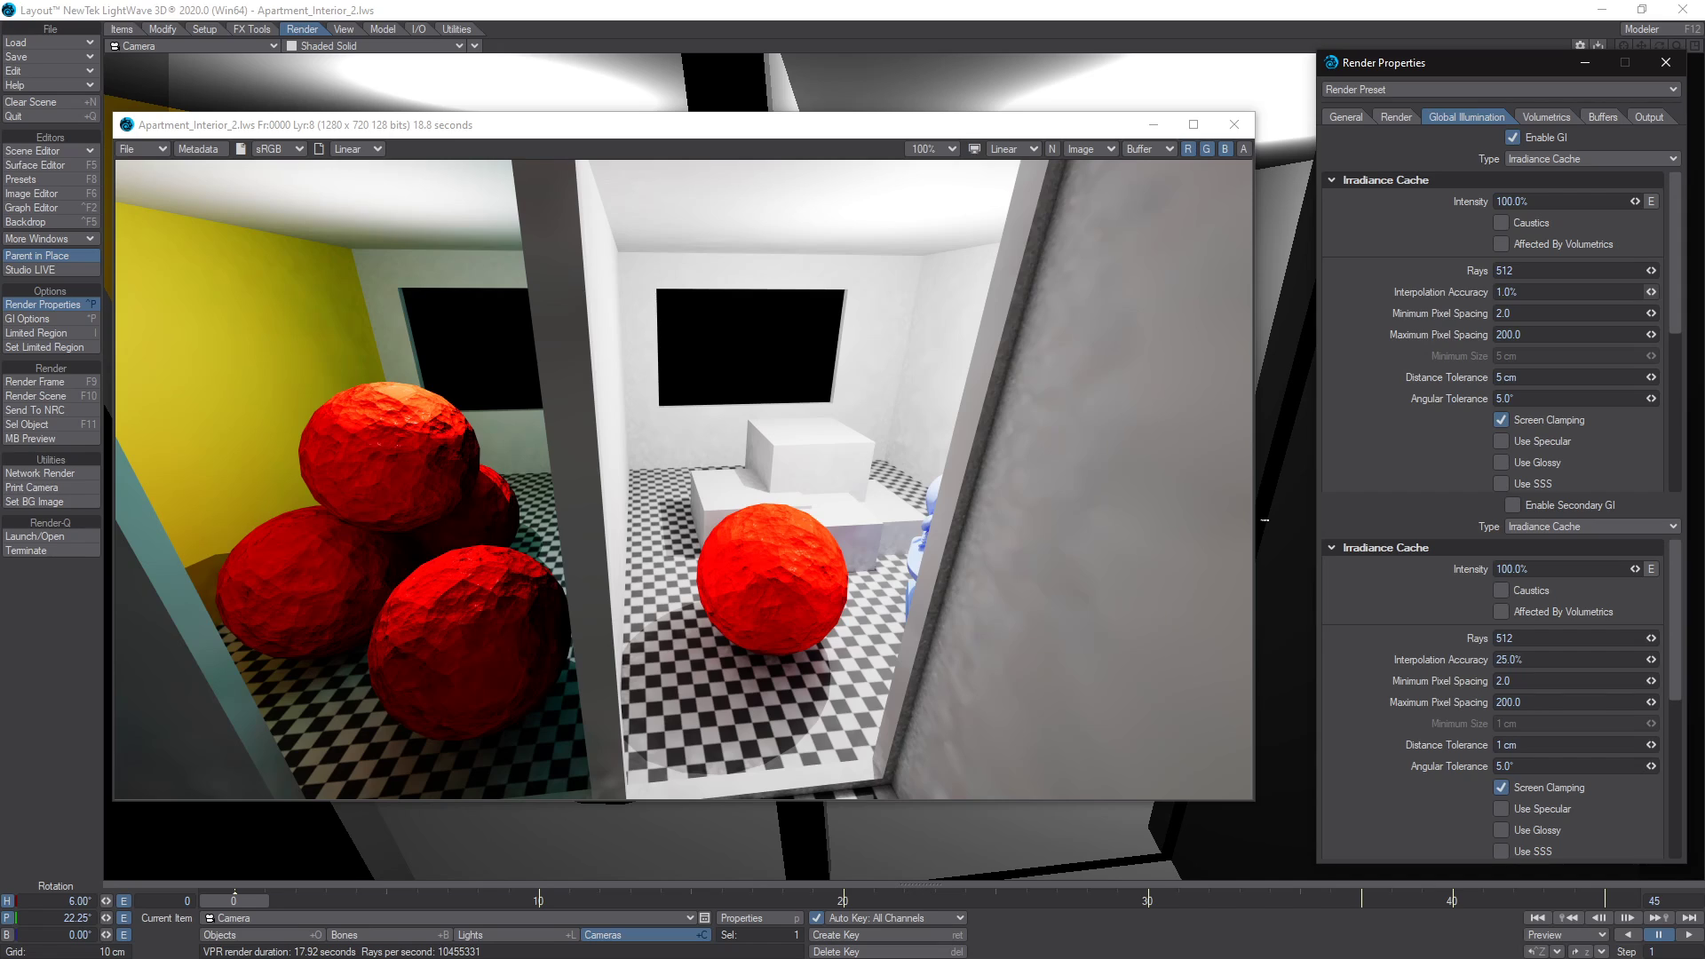
pyautogui.click(950, 403)
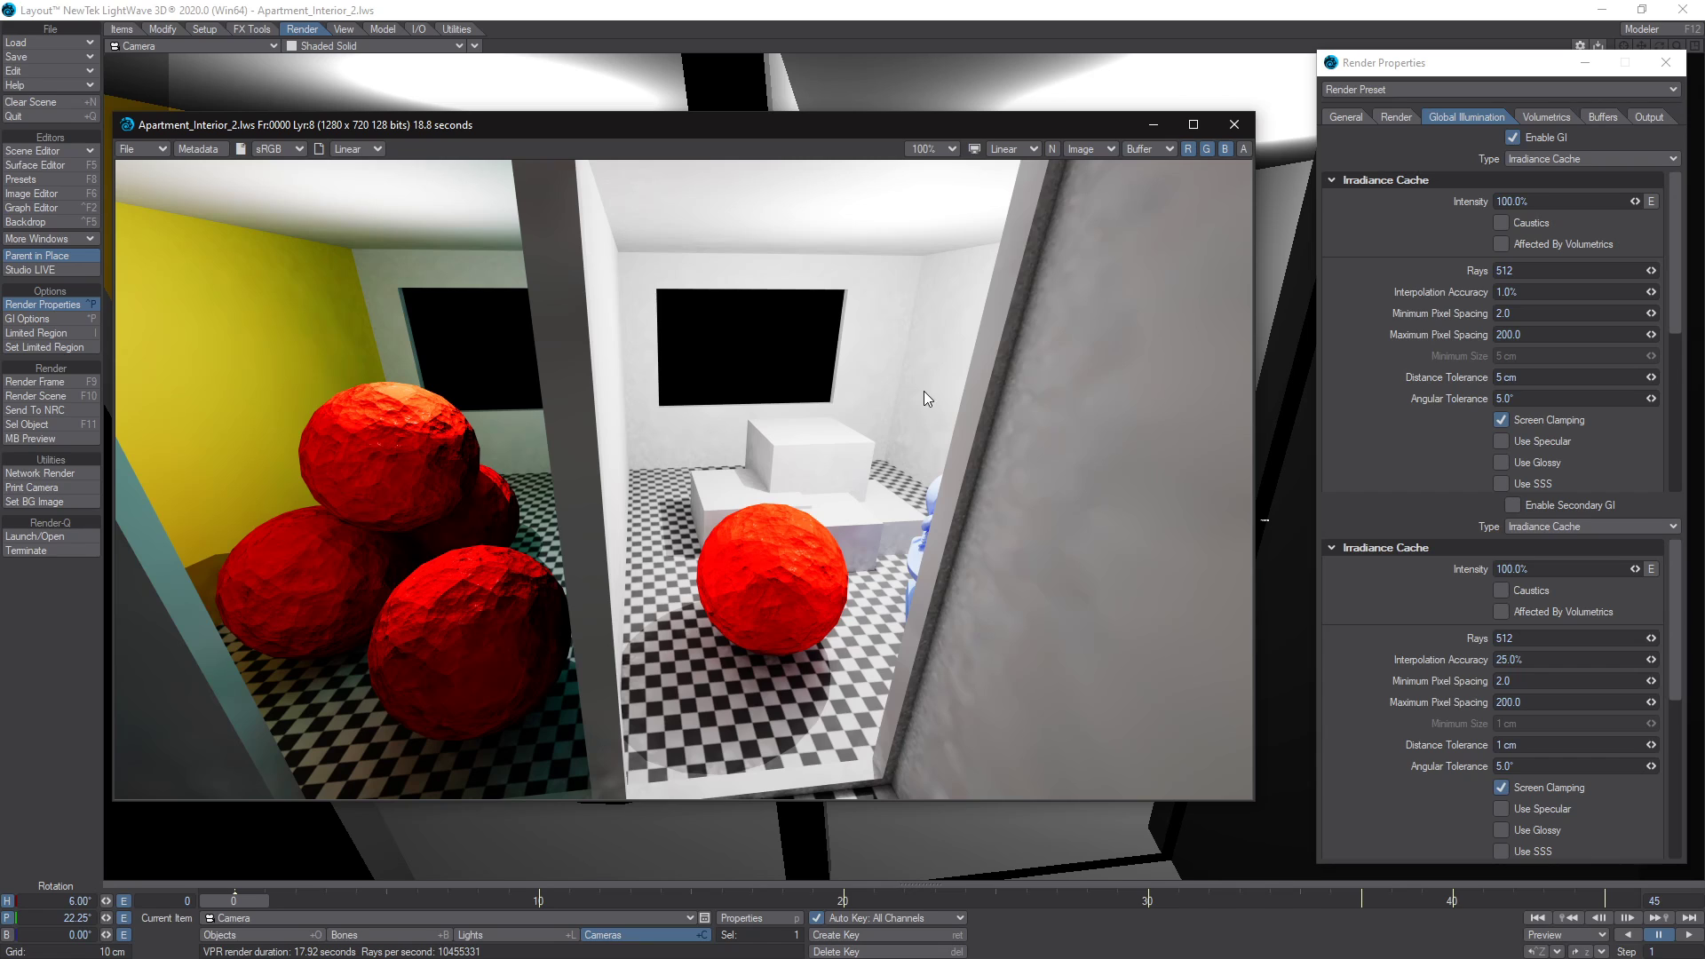
pyautogui.press('F9')
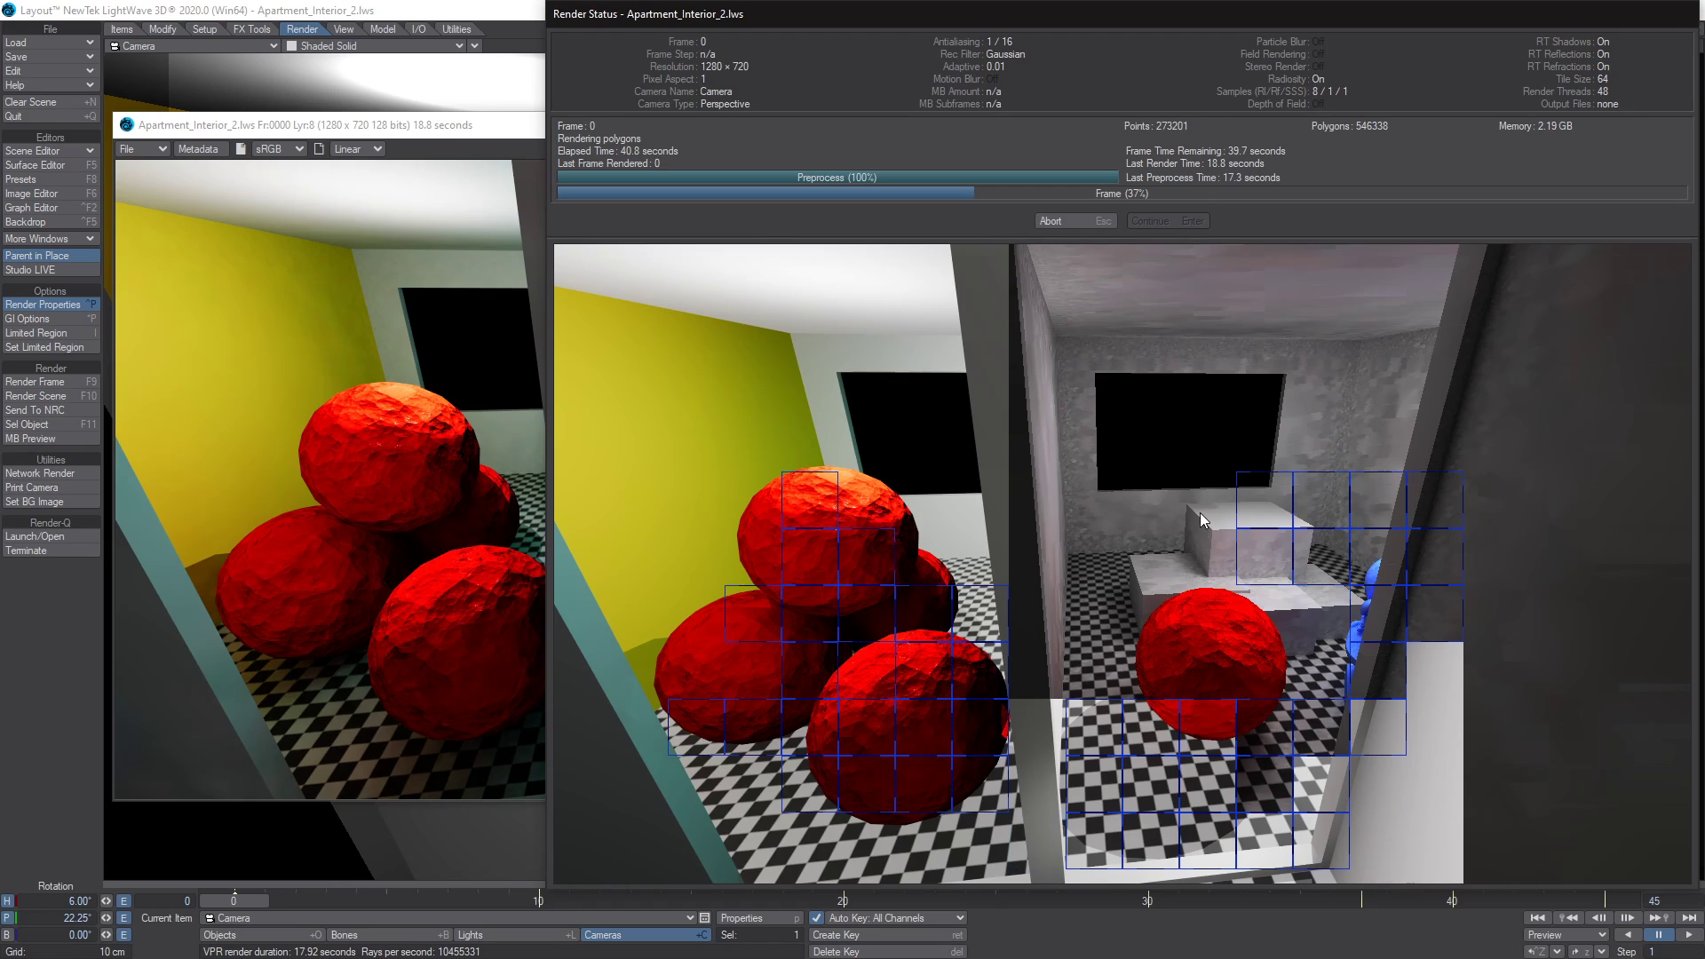
pyautogui.click(1080, 217)
# Set the primary cache's Interpolation Accuracy to 25% and render the current frame.
pyautogui.click(1519, 291)
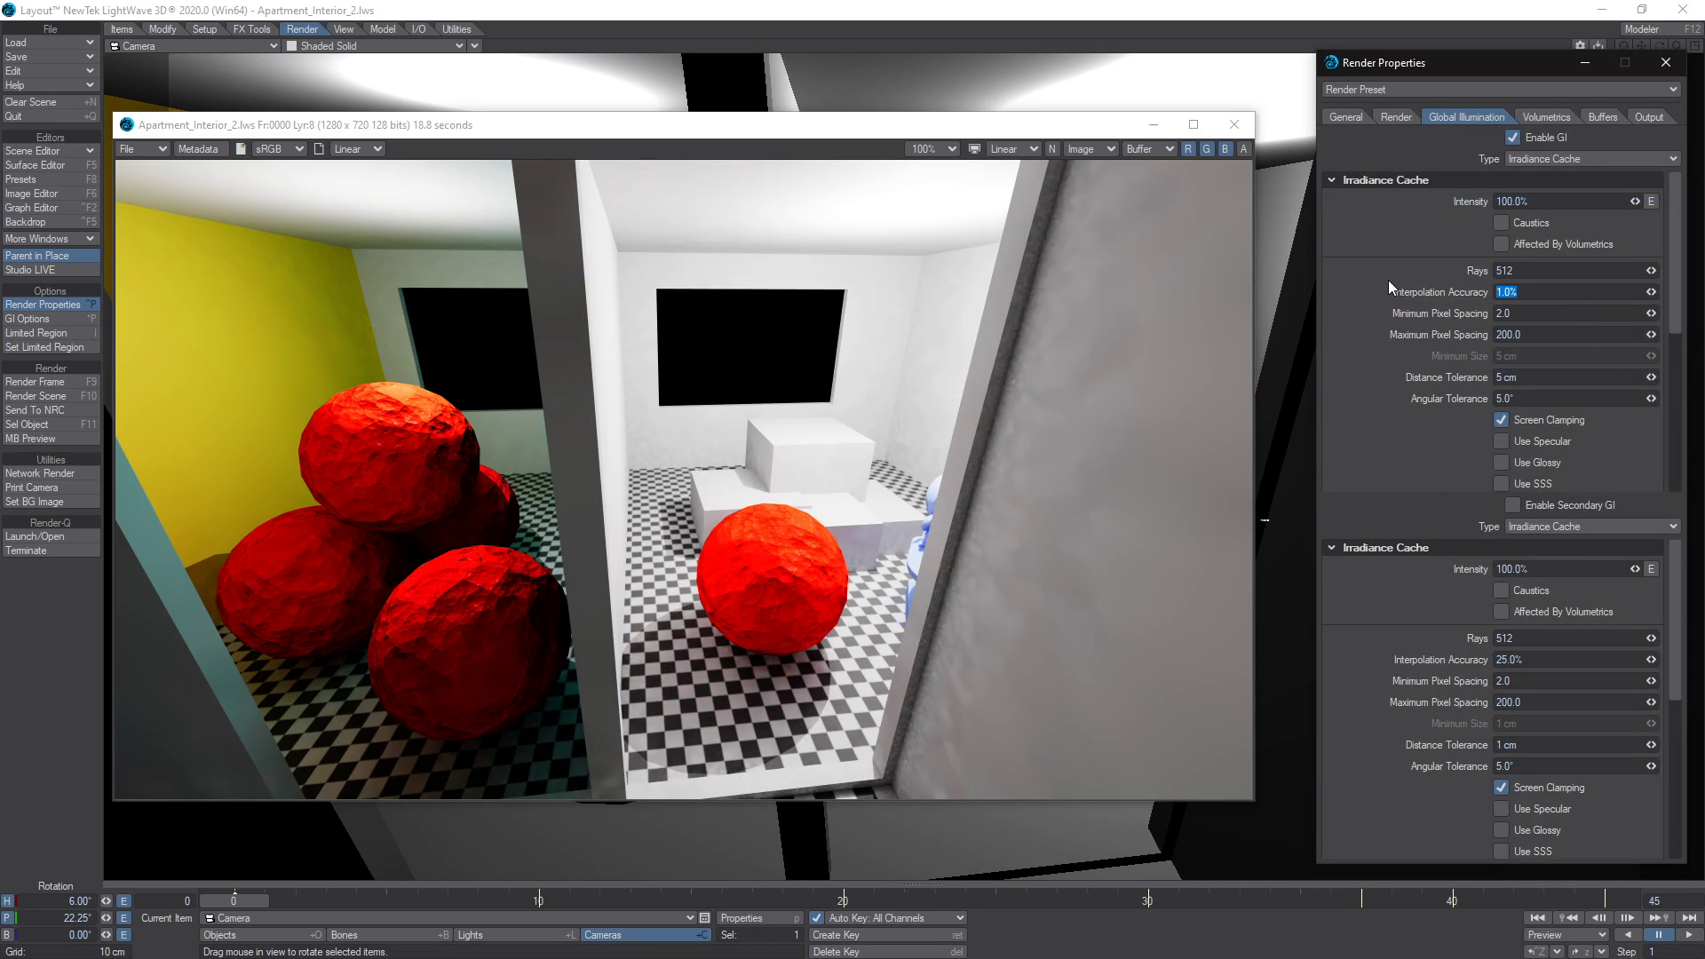
pyautogui.write('25')
pyautogui.press('Return')
pyautogui.press('F9')
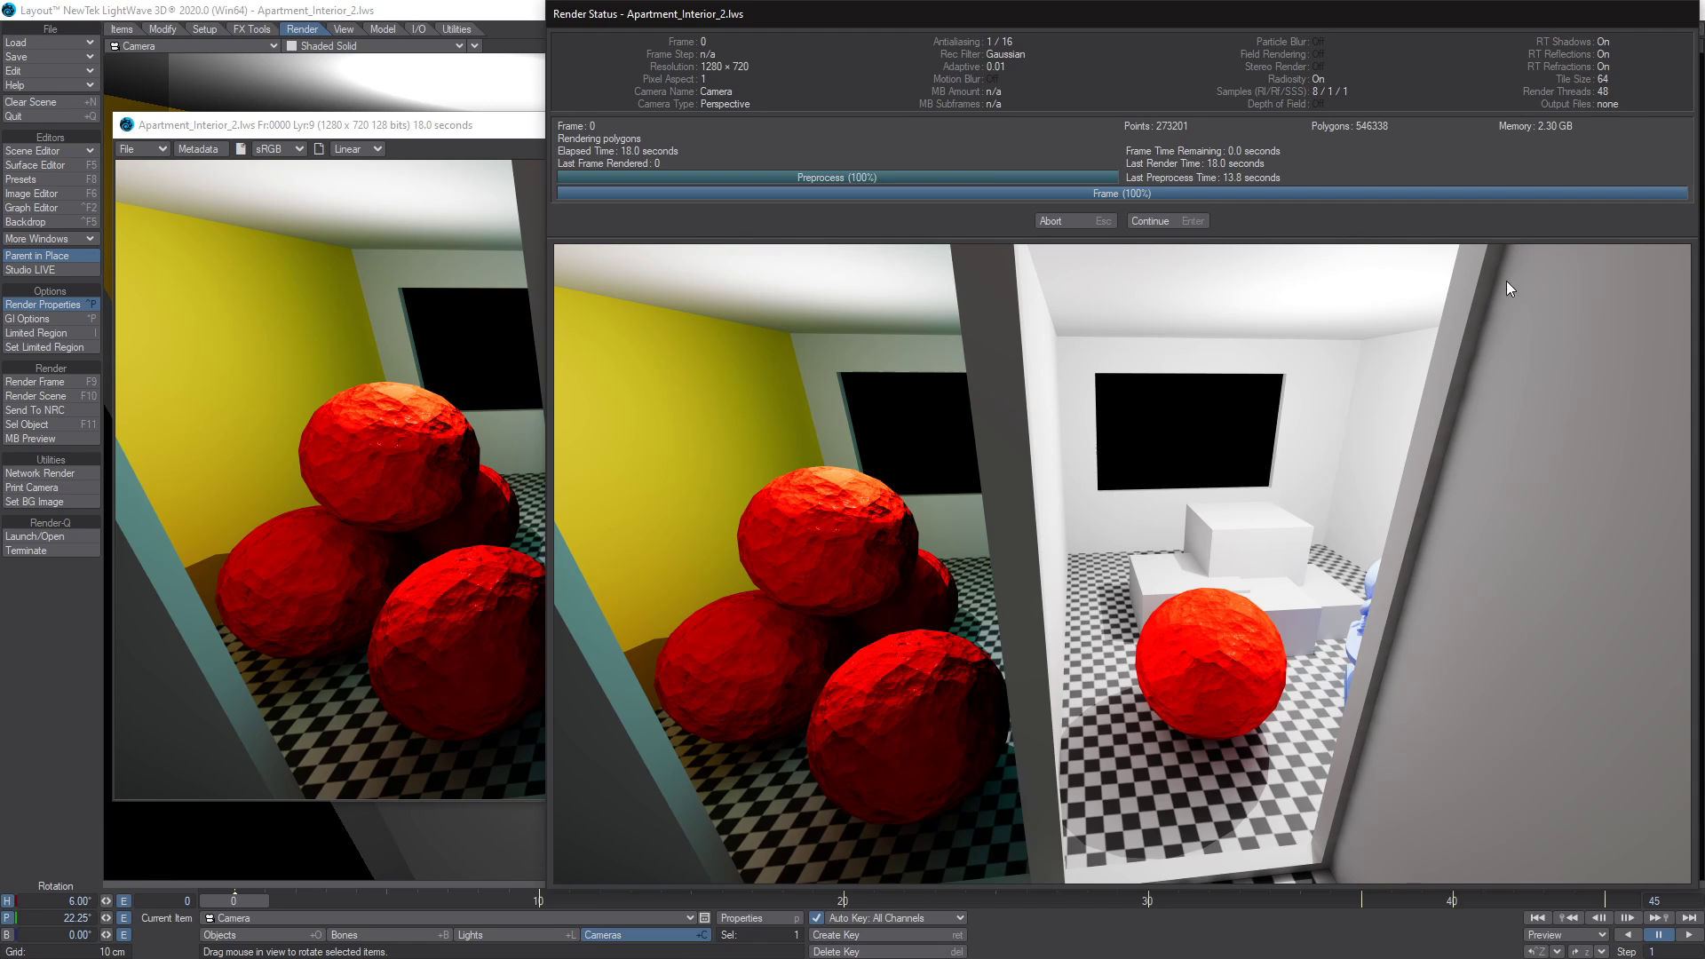
pyautogui.click(1192, 220)
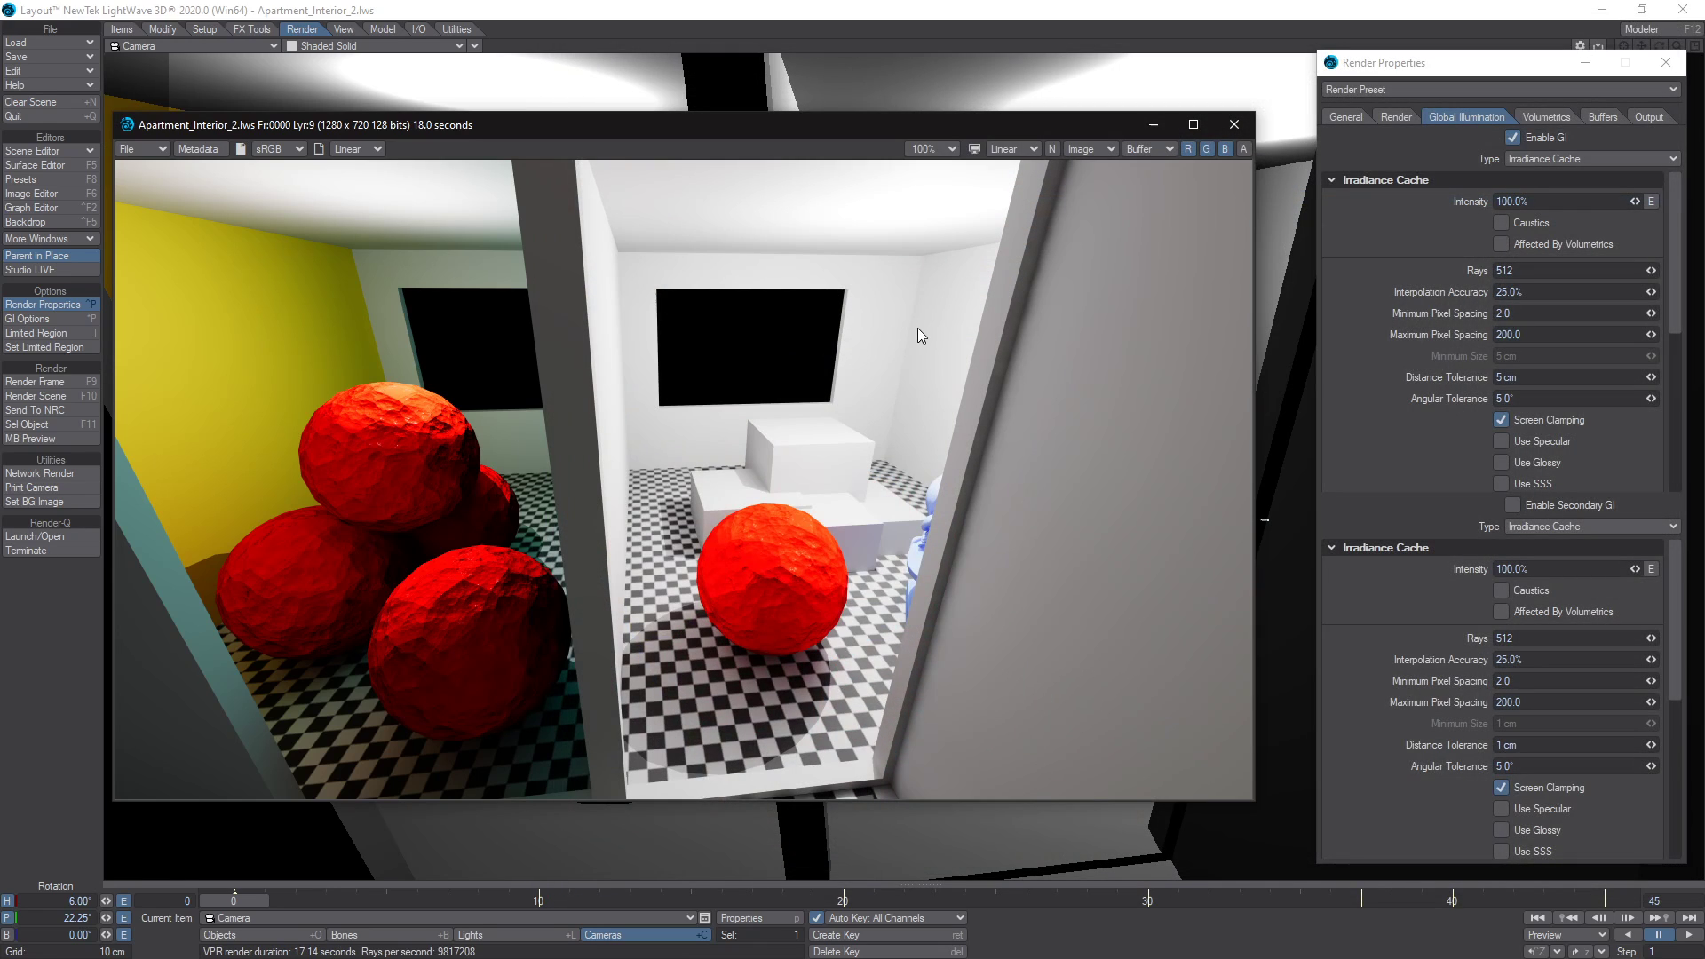
# Compare the 100% and 25% Interpolation Accuracy renders by flipping repeatedly between the two images.
pyautogui.press('Left')
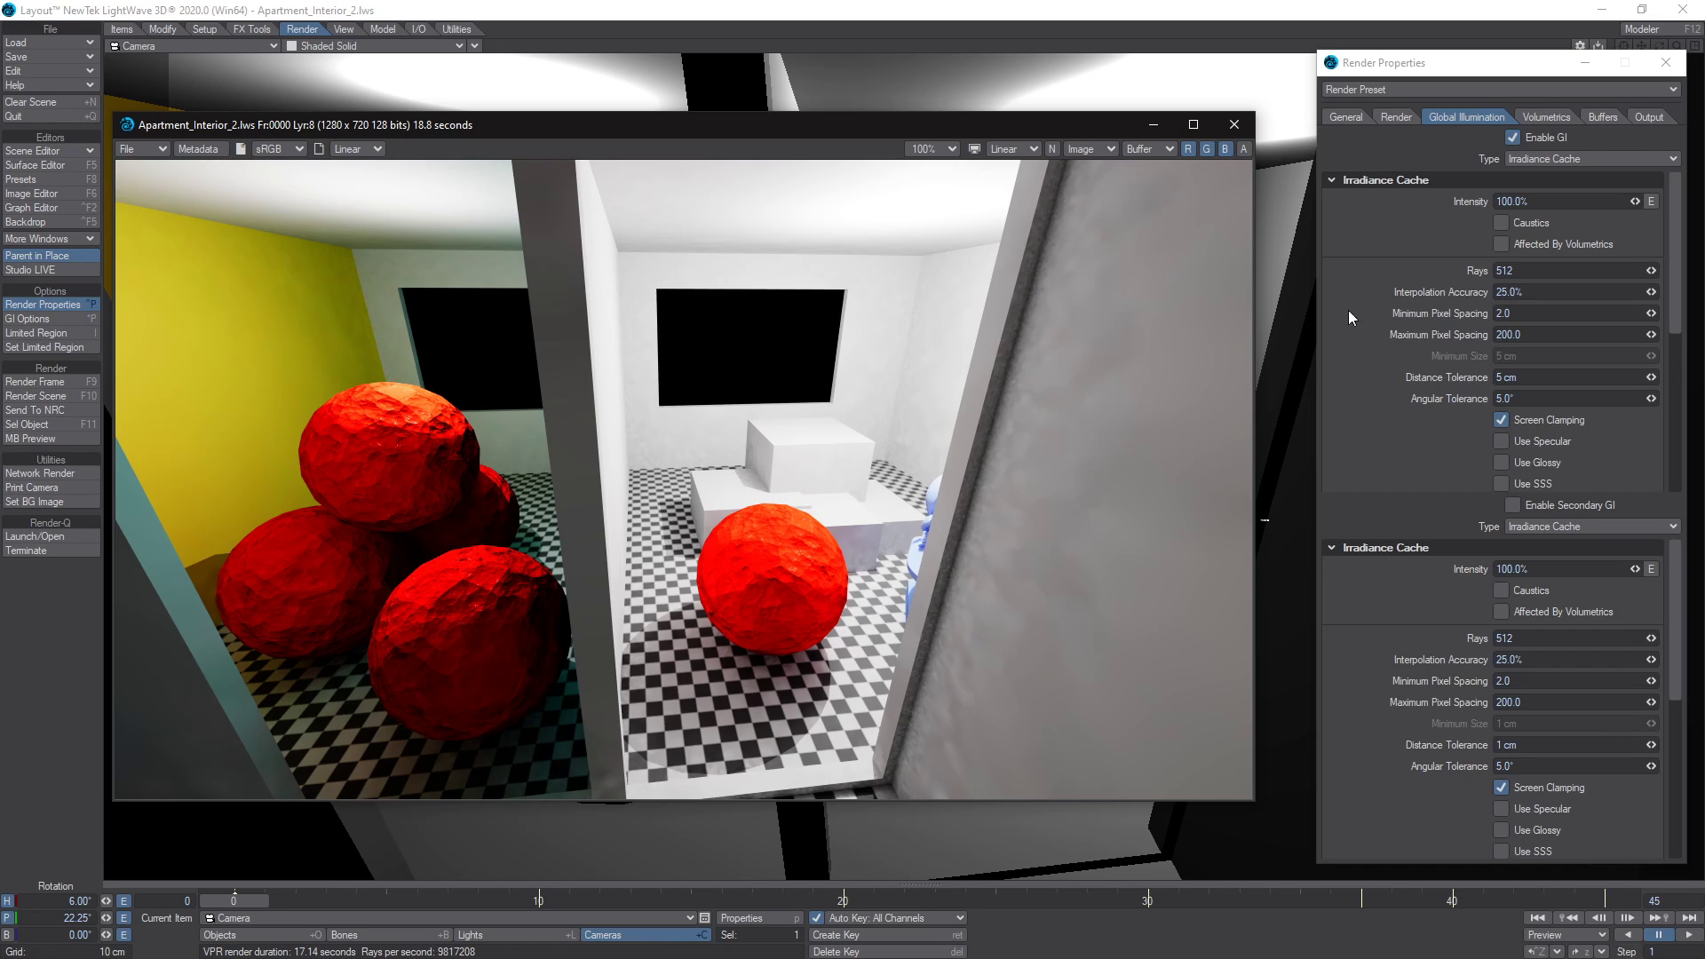
pyautogui.press('Right')
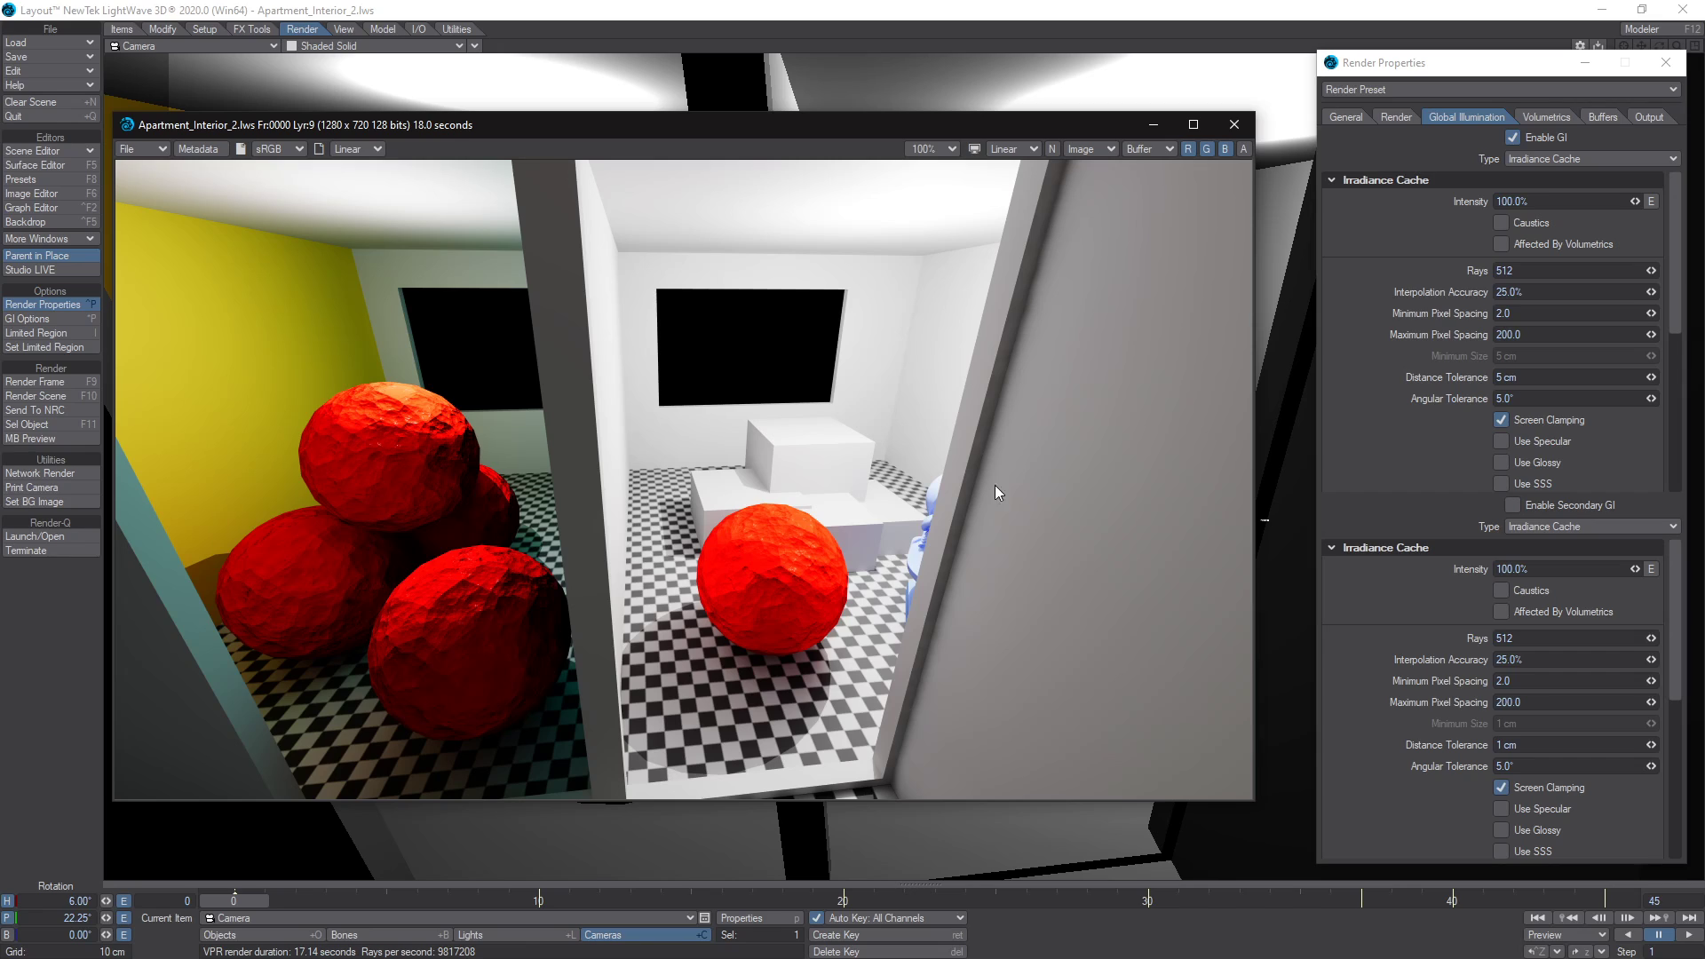
pyautogui.press('Left')
pyautogui.press('Right')
pyautogui.press('Left')
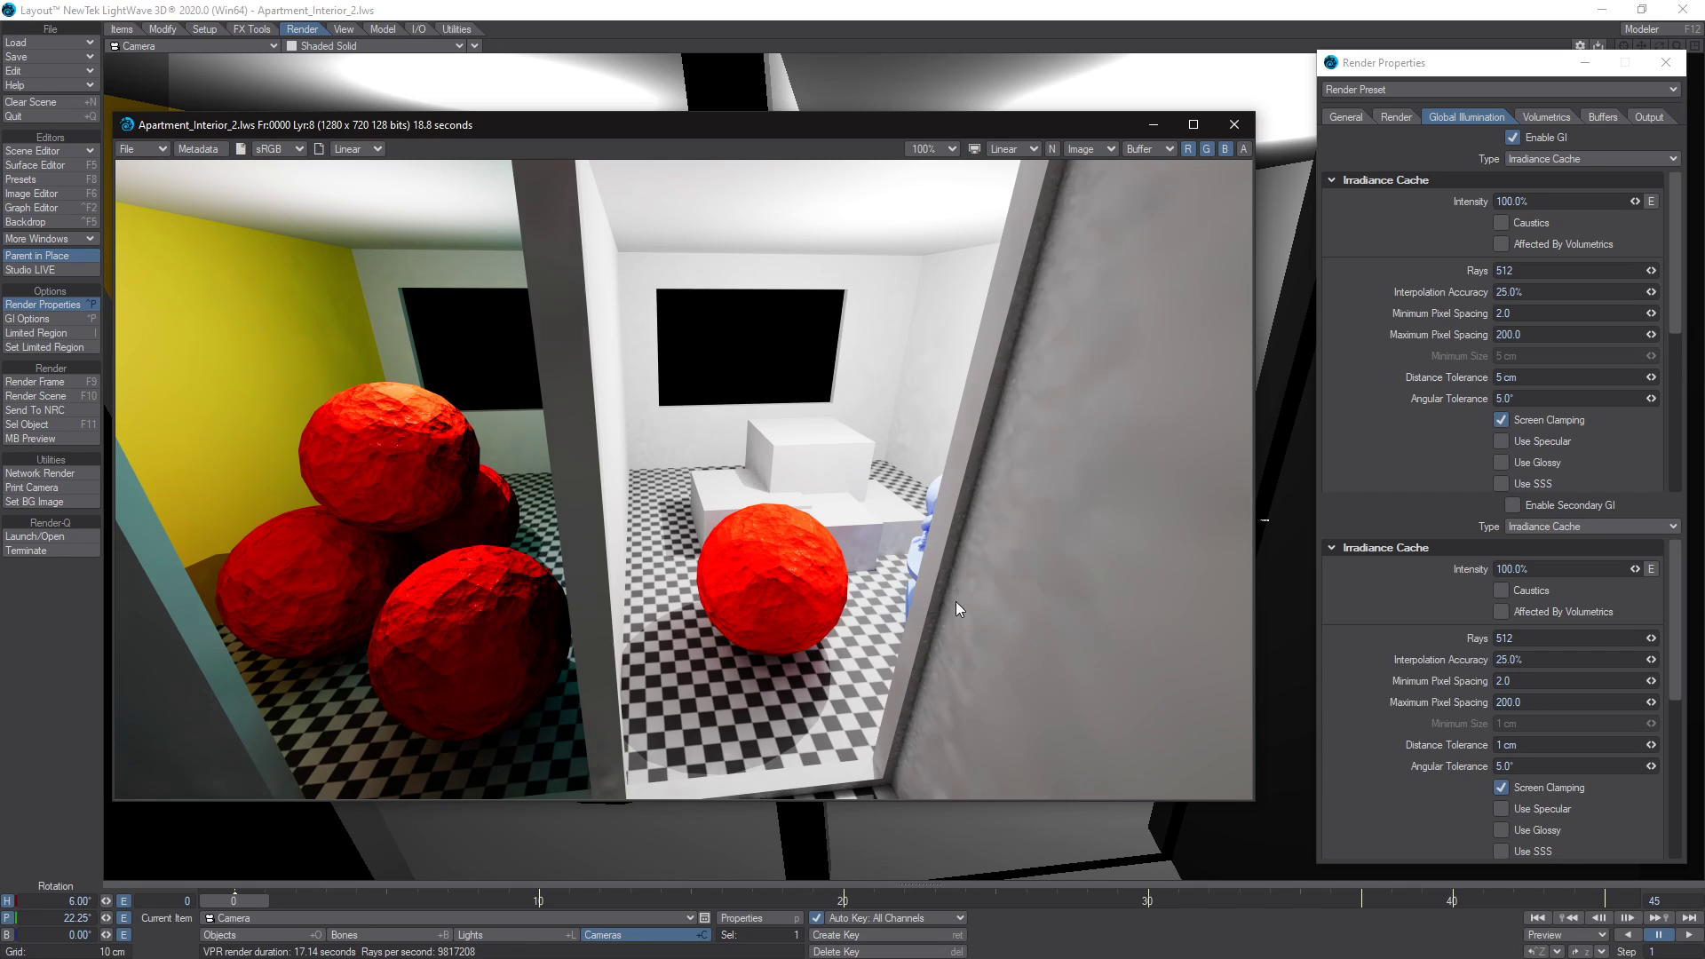
pyautogui.press('Right')
pyautogui.press('Left')
pyautogui.press('Right')
pyautogui.press('Left')
pyautogui.press('Right')
pyautogui.press('Left')
pyautogui.press('Right')
pyautogui.press('Left')
pyautogui.press('Right')
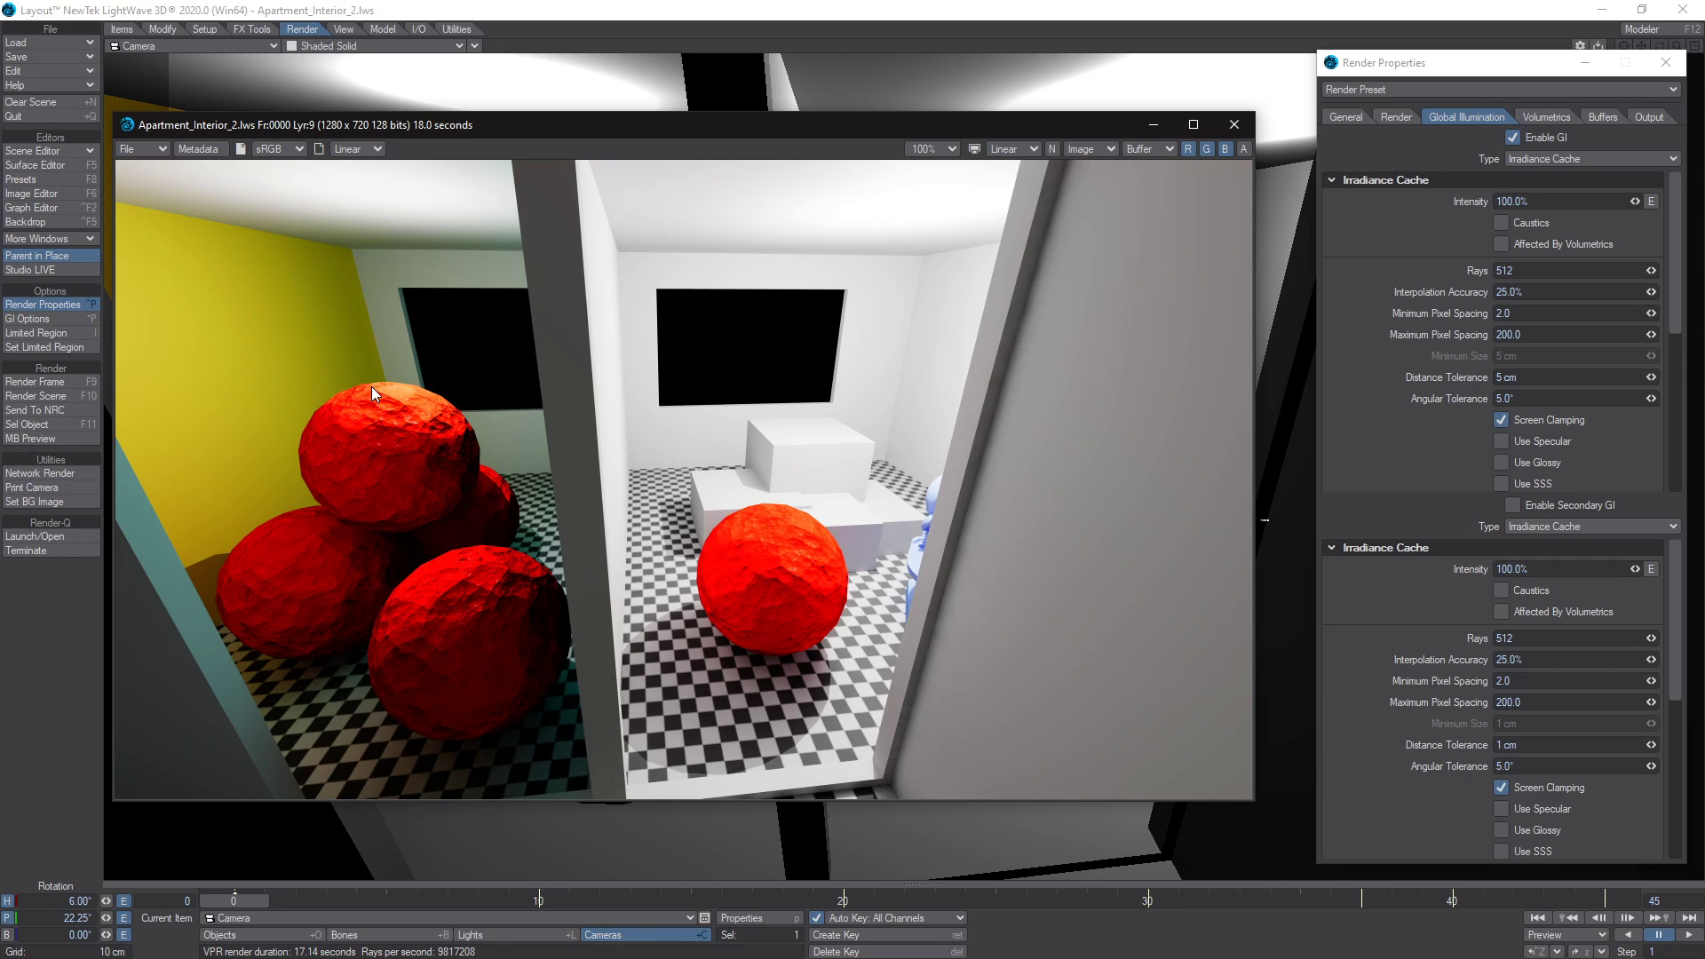
pyautogui.press('Left')
pyautogui.press('Right')
# Inspect the shading at the grey wall's edge and beside the black window in the 25% accuracy render.
pyautogui.click(1018, 281)
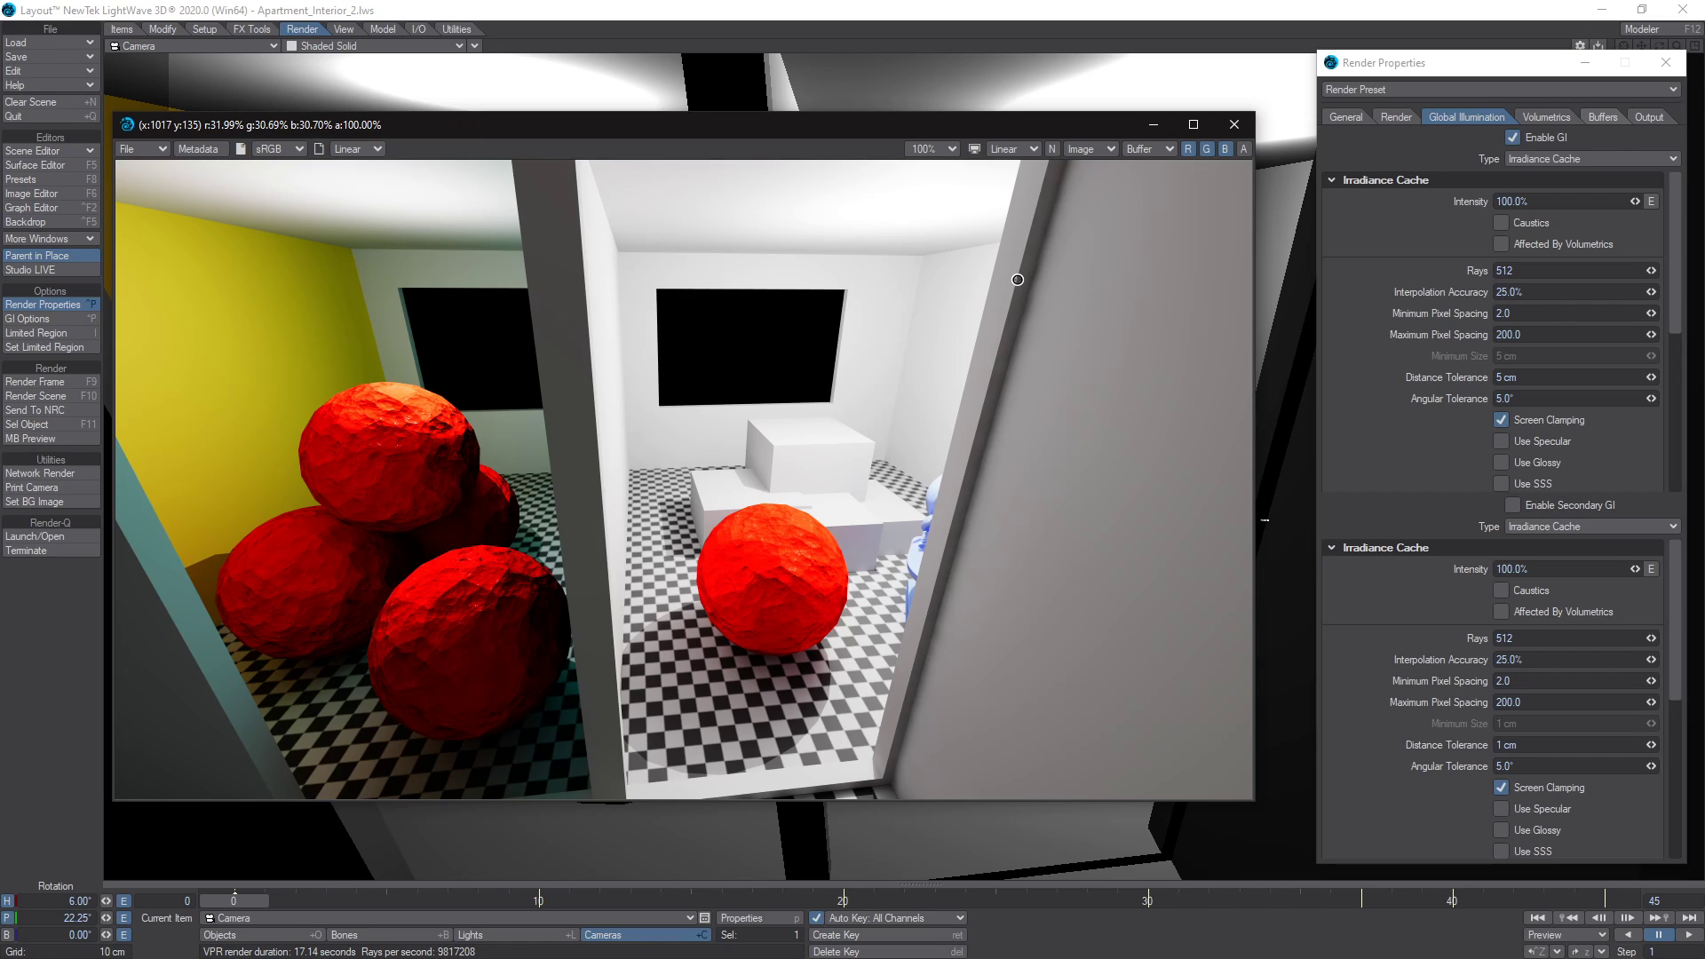
pyautogui.moveTo(1018, 280); pyautogui.dragTo(1019, 279)
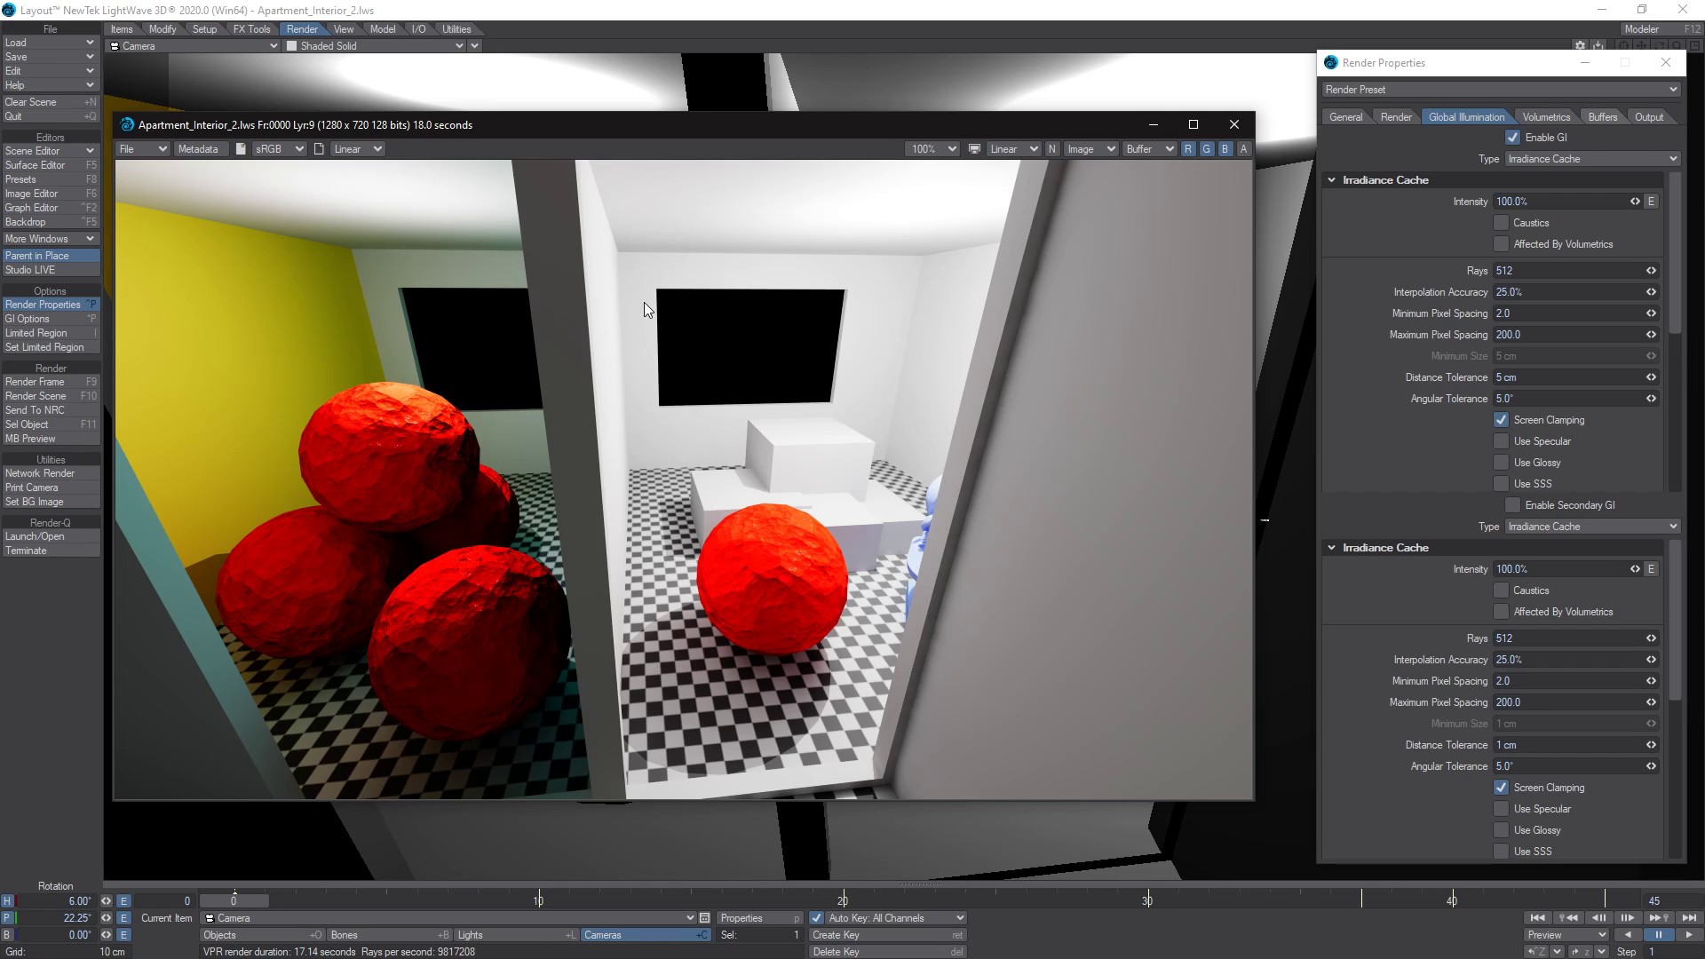
pyautogui.moveTo(646, 309)
pyautogui.mouseDown()
pyautogui.moveTo(623, 287)
pyautogui.moveTo(629, 309)
pyautogui.mouseUp()
# Turn off Screen Clamping for the primary irradiance cache and set its Minimum Size to 1 cm.
pyautogui.click(1501, 420)
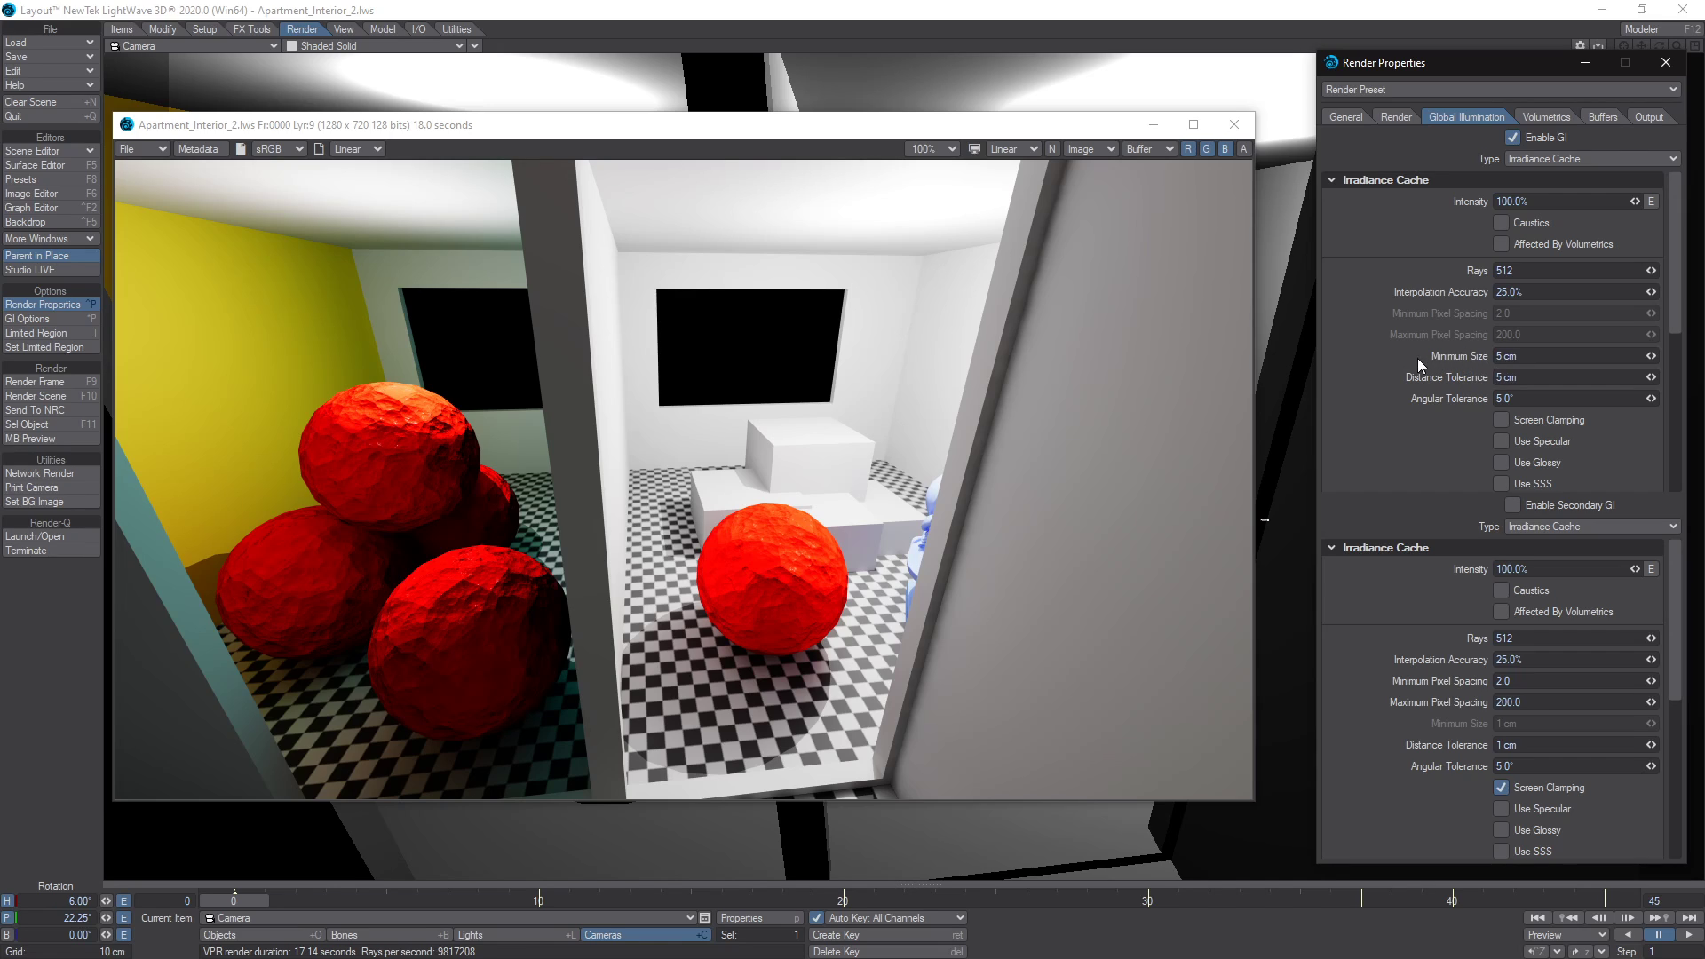
pyautogui.doubleClick(1502, 356)
pyautogui.write('1')
pyautogui.scroll(-5, 1497, 324)
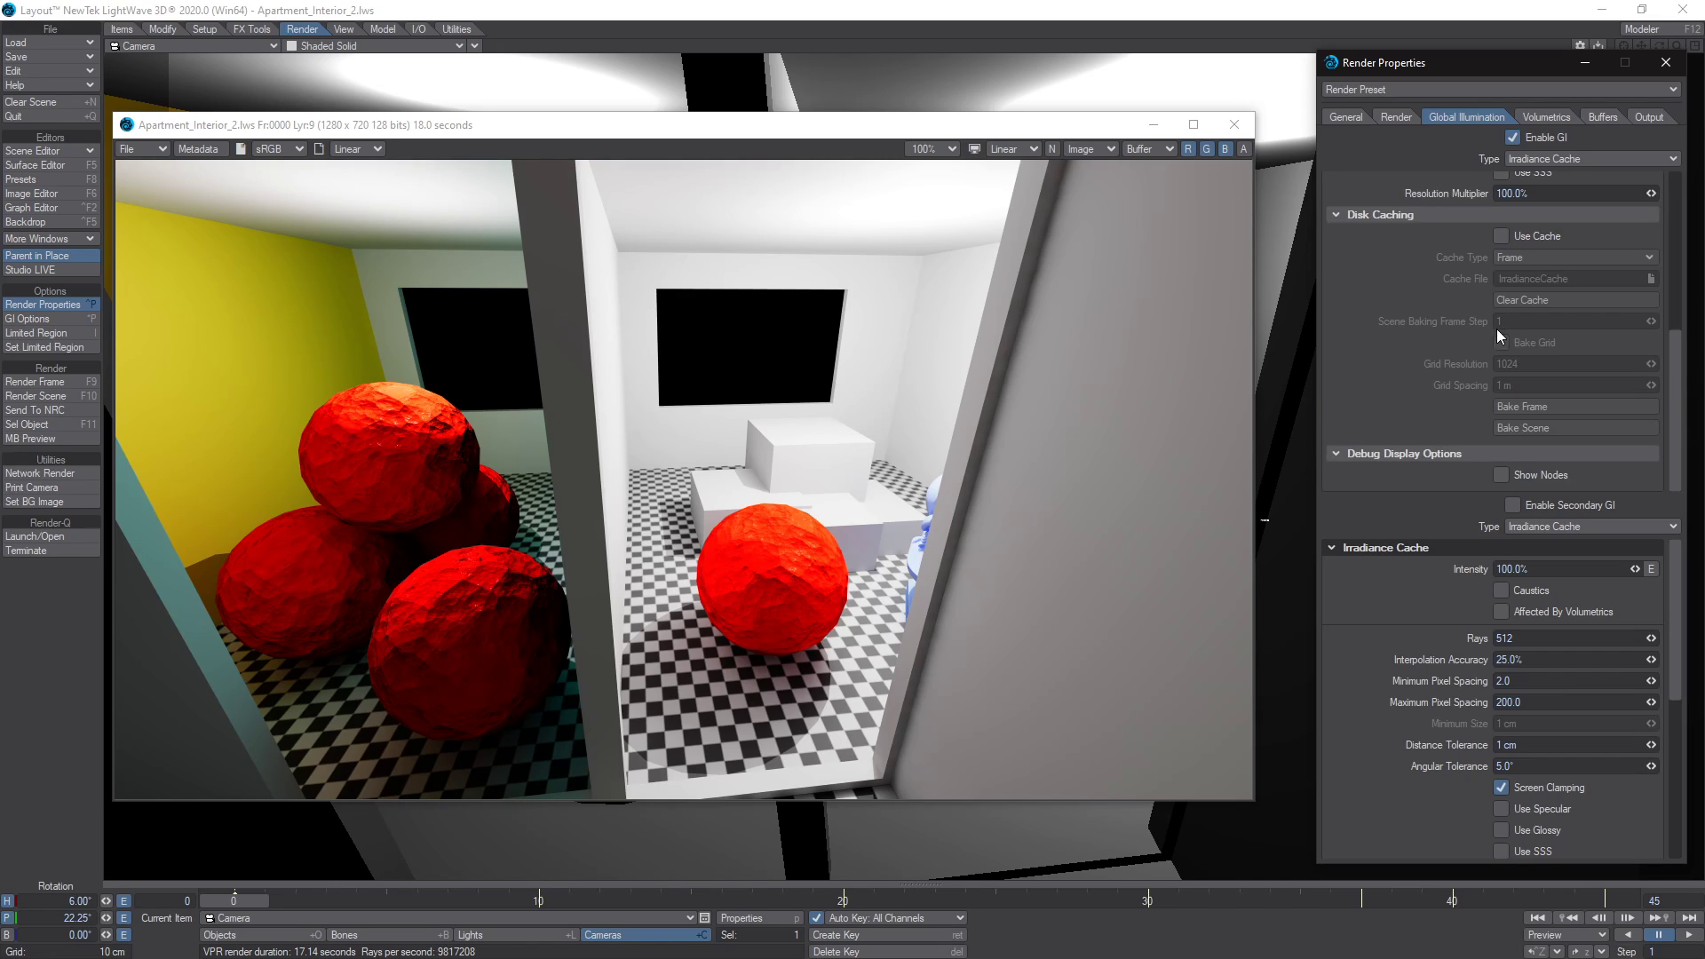
pyautogui.scroll(5, 1515, 309)
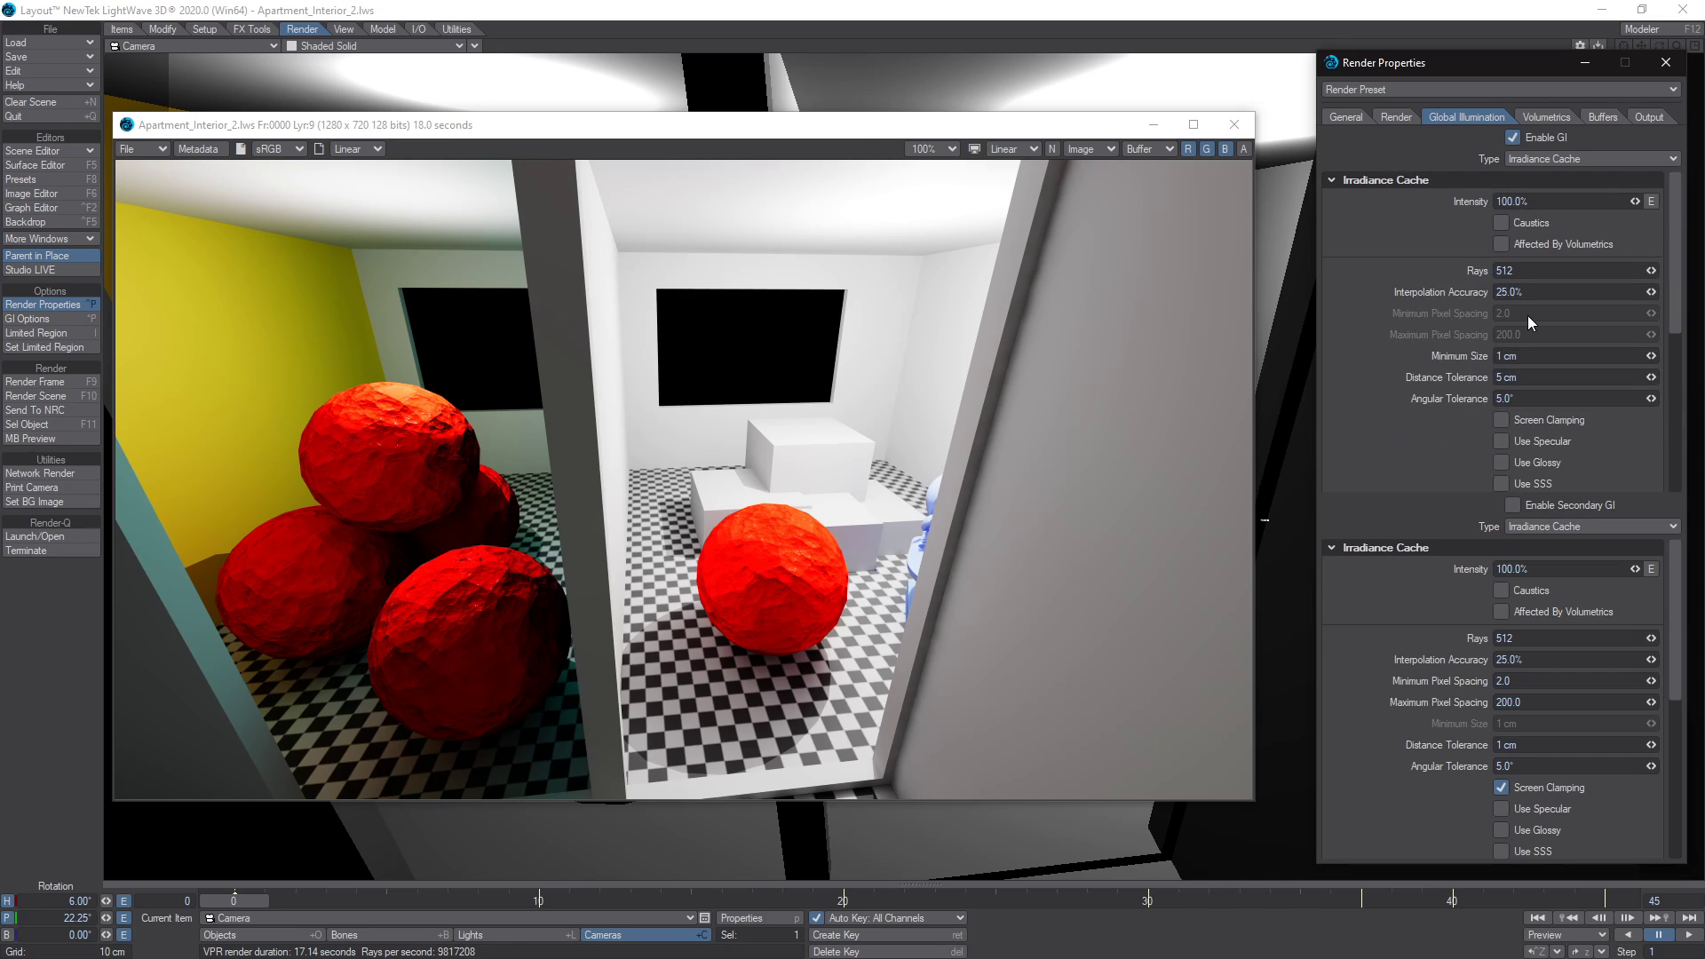
pyautogui.scroll(-5, 1514, 391)
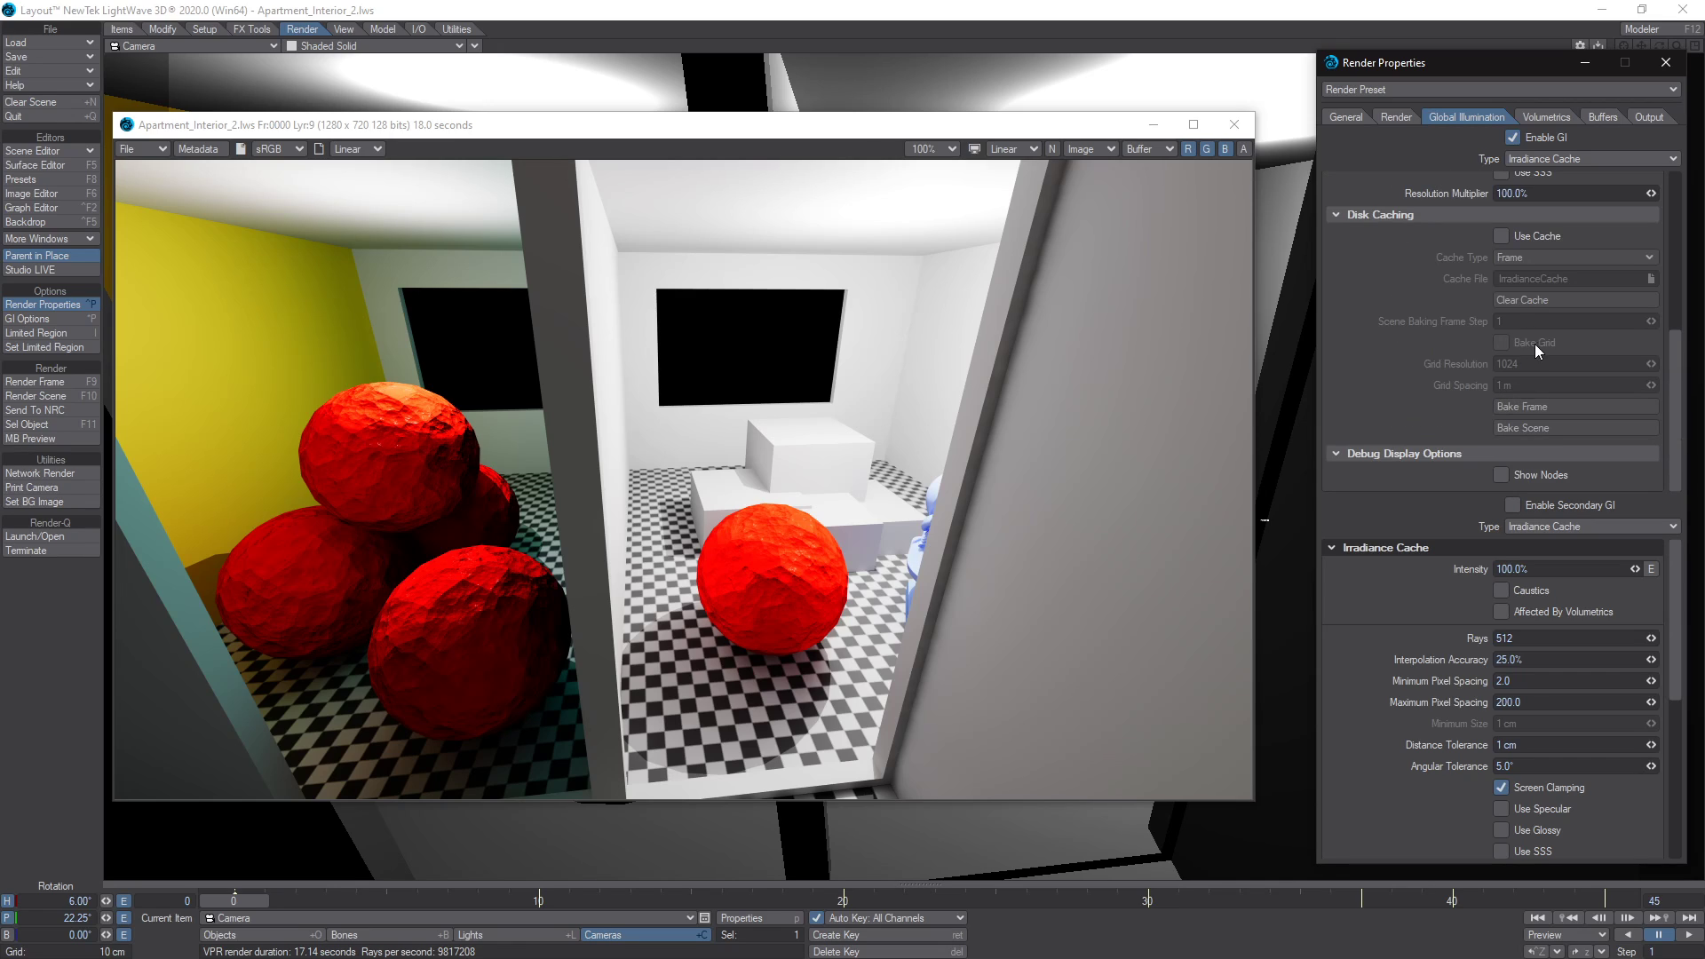
pyautogui.scroll(5, 1533, 343)
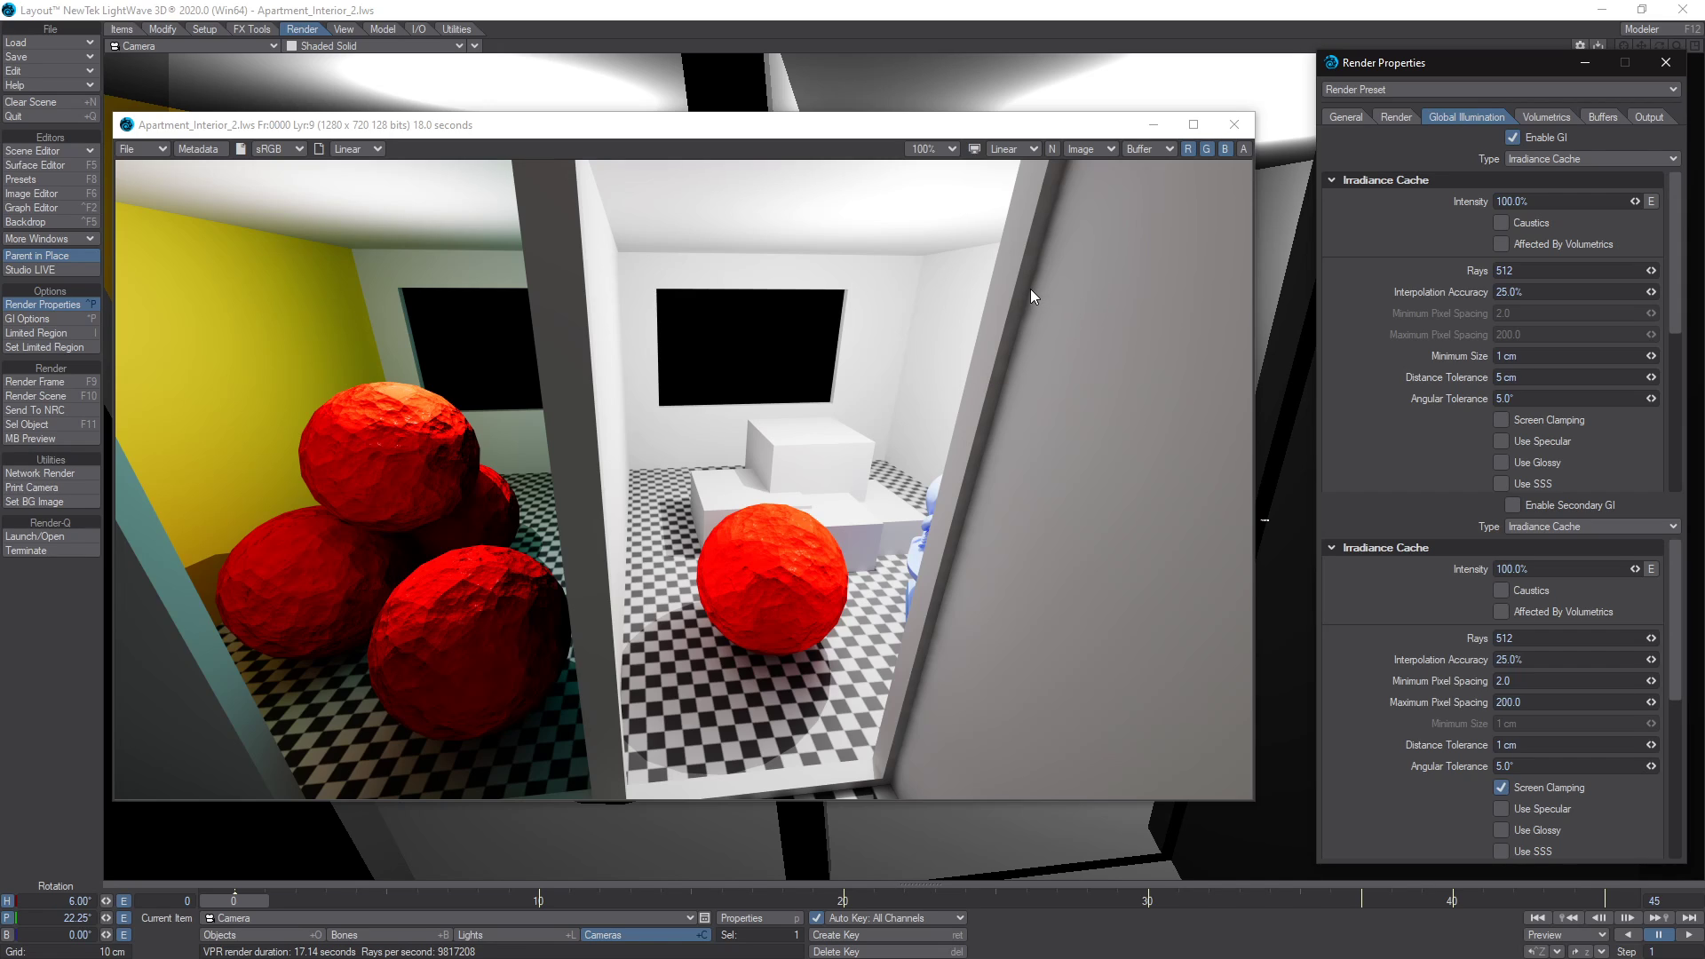
# Set the primary cache's Distance Tolerance to 50 cm, re-enable Screen Clamping, and render the current frame.
pyautogui.moveTo(1039, 293); pyautogui.dragTo(1039, 291)
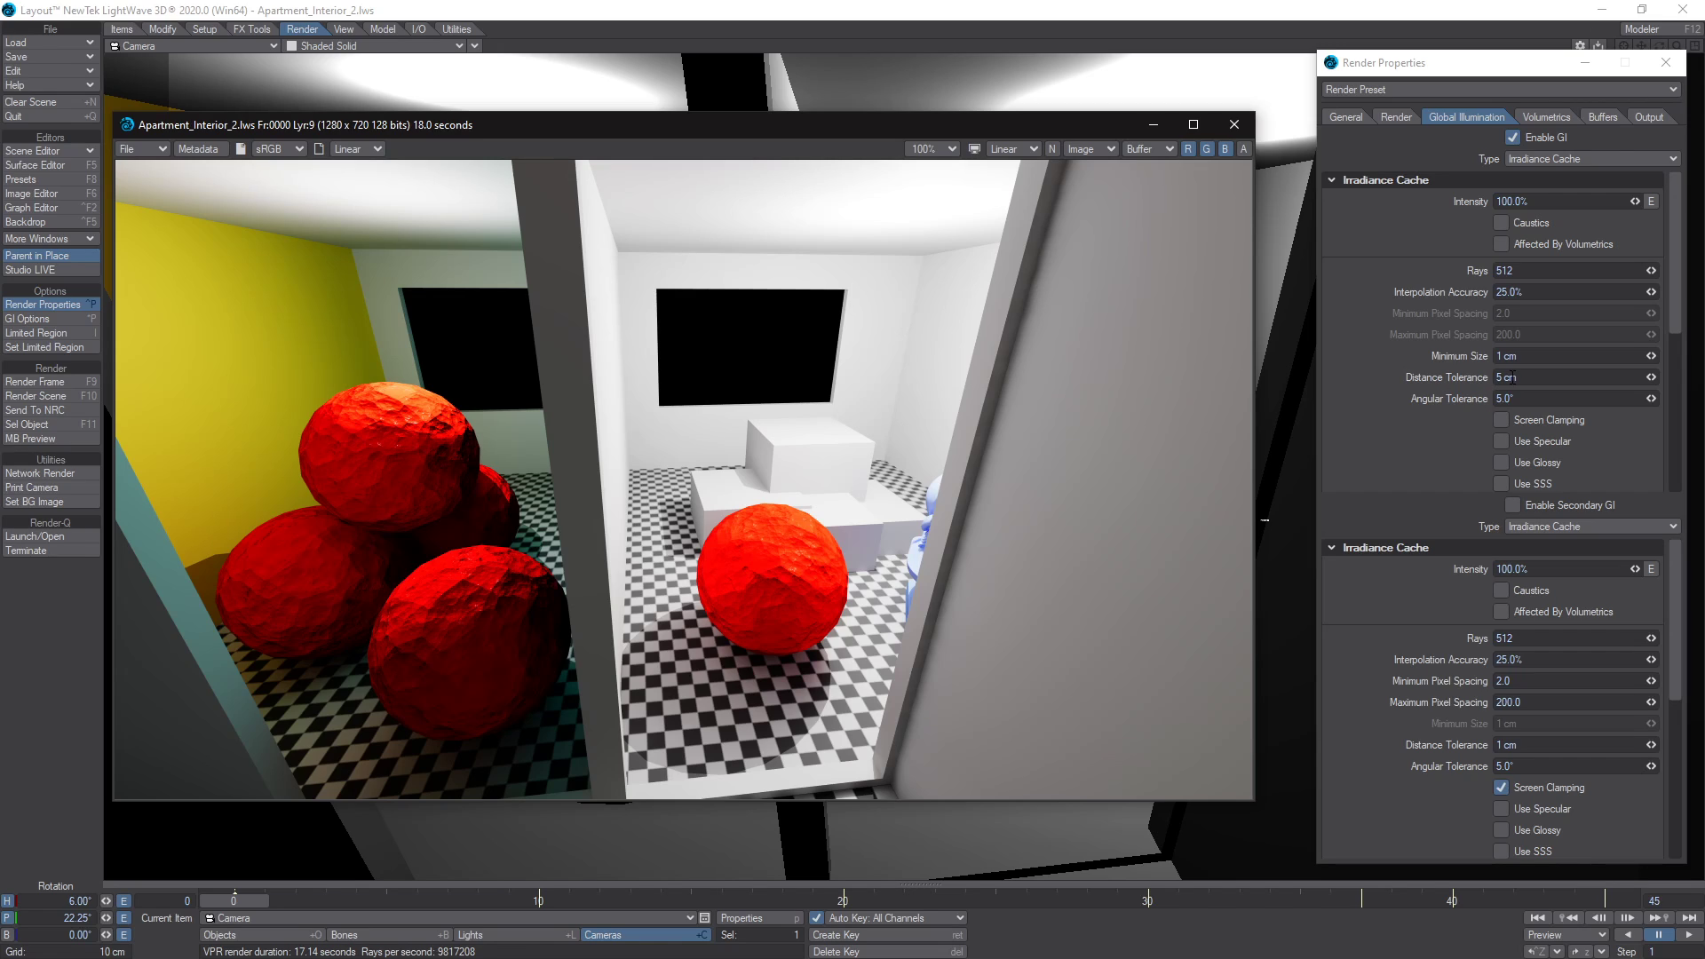
pyautogui.click(1044, 327)
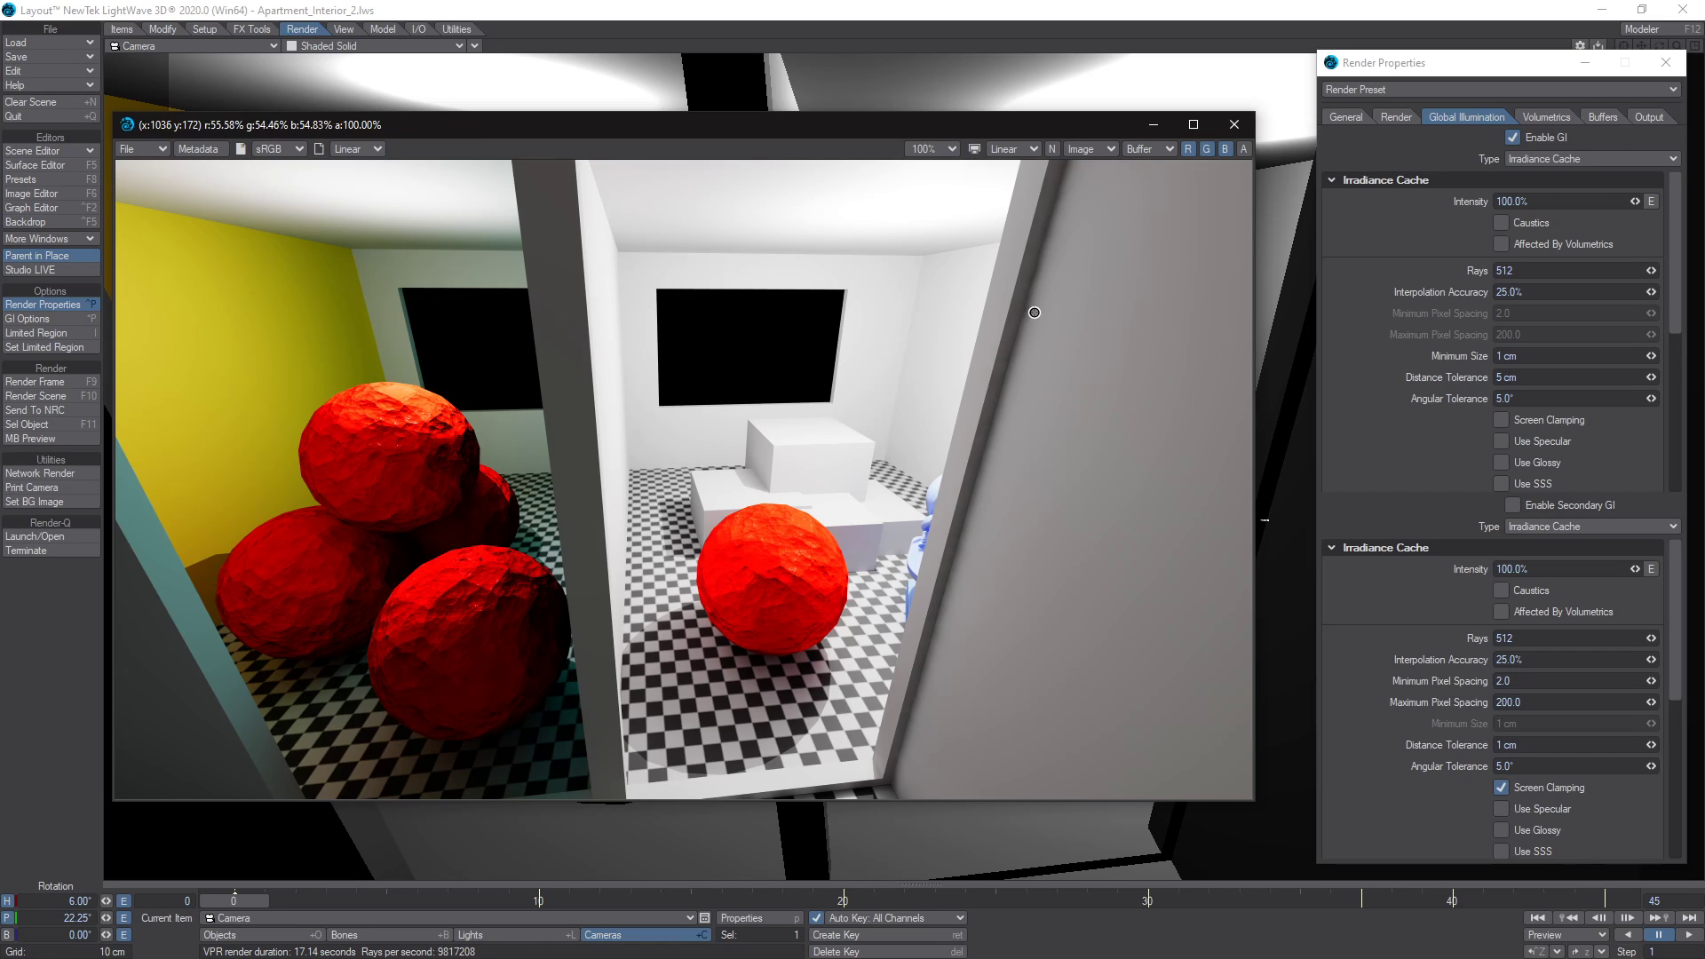
pyautogui.click(1501, 376)
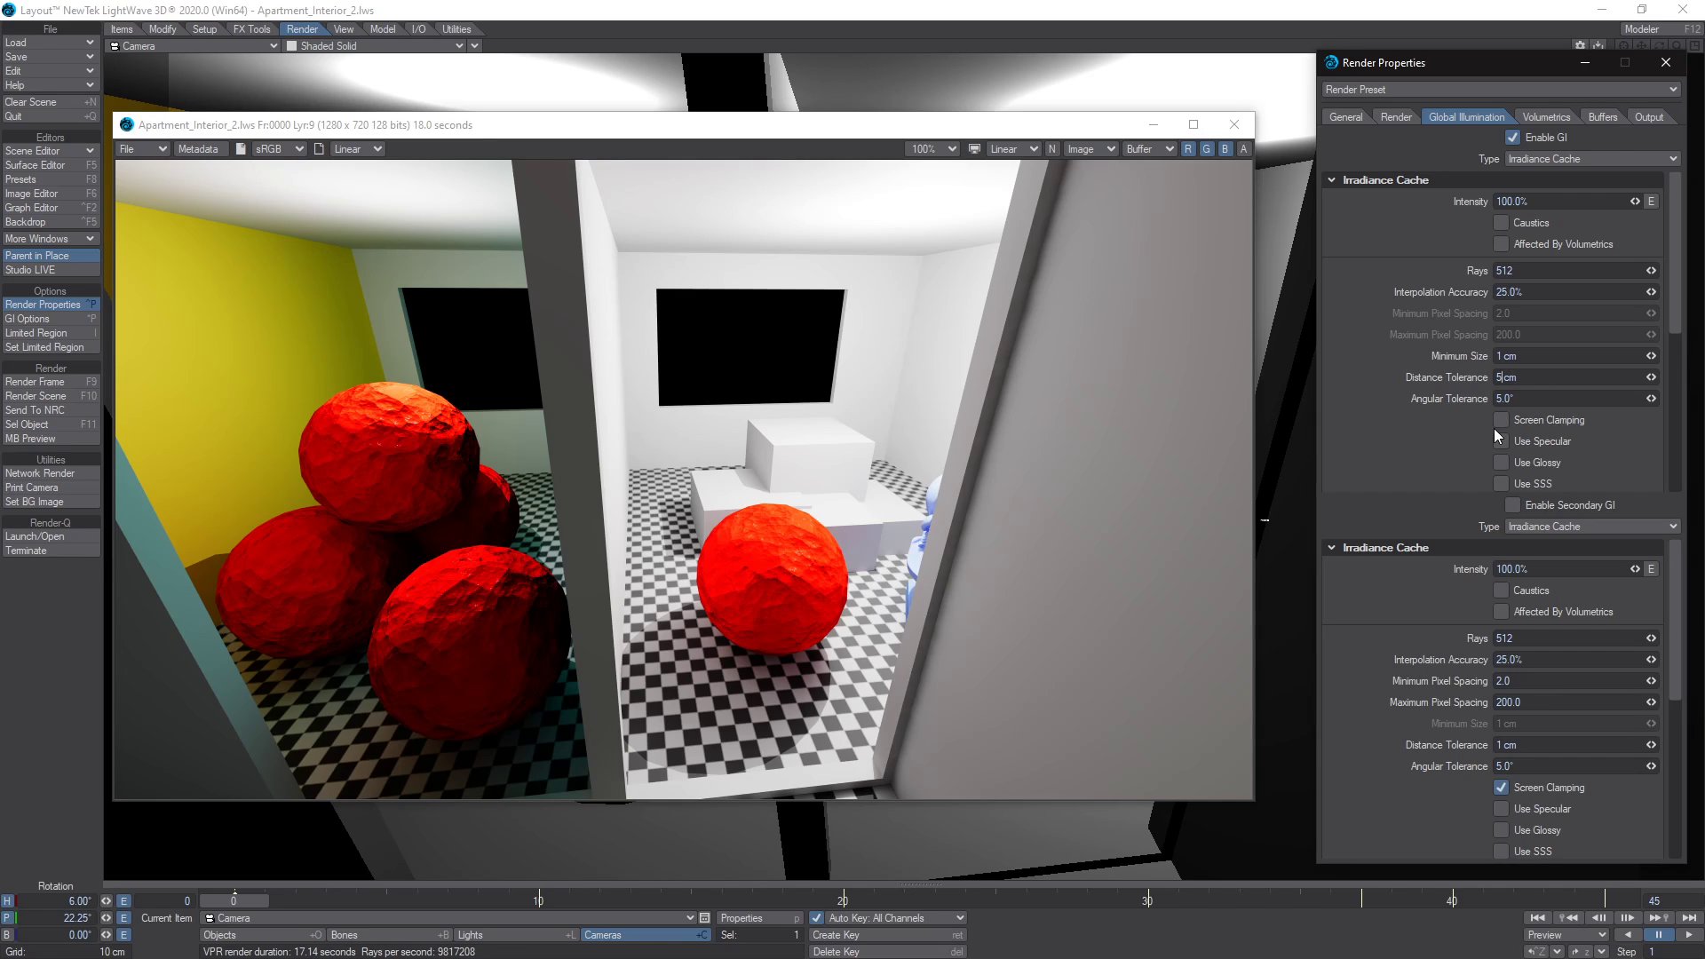
pyautogui.write('0')
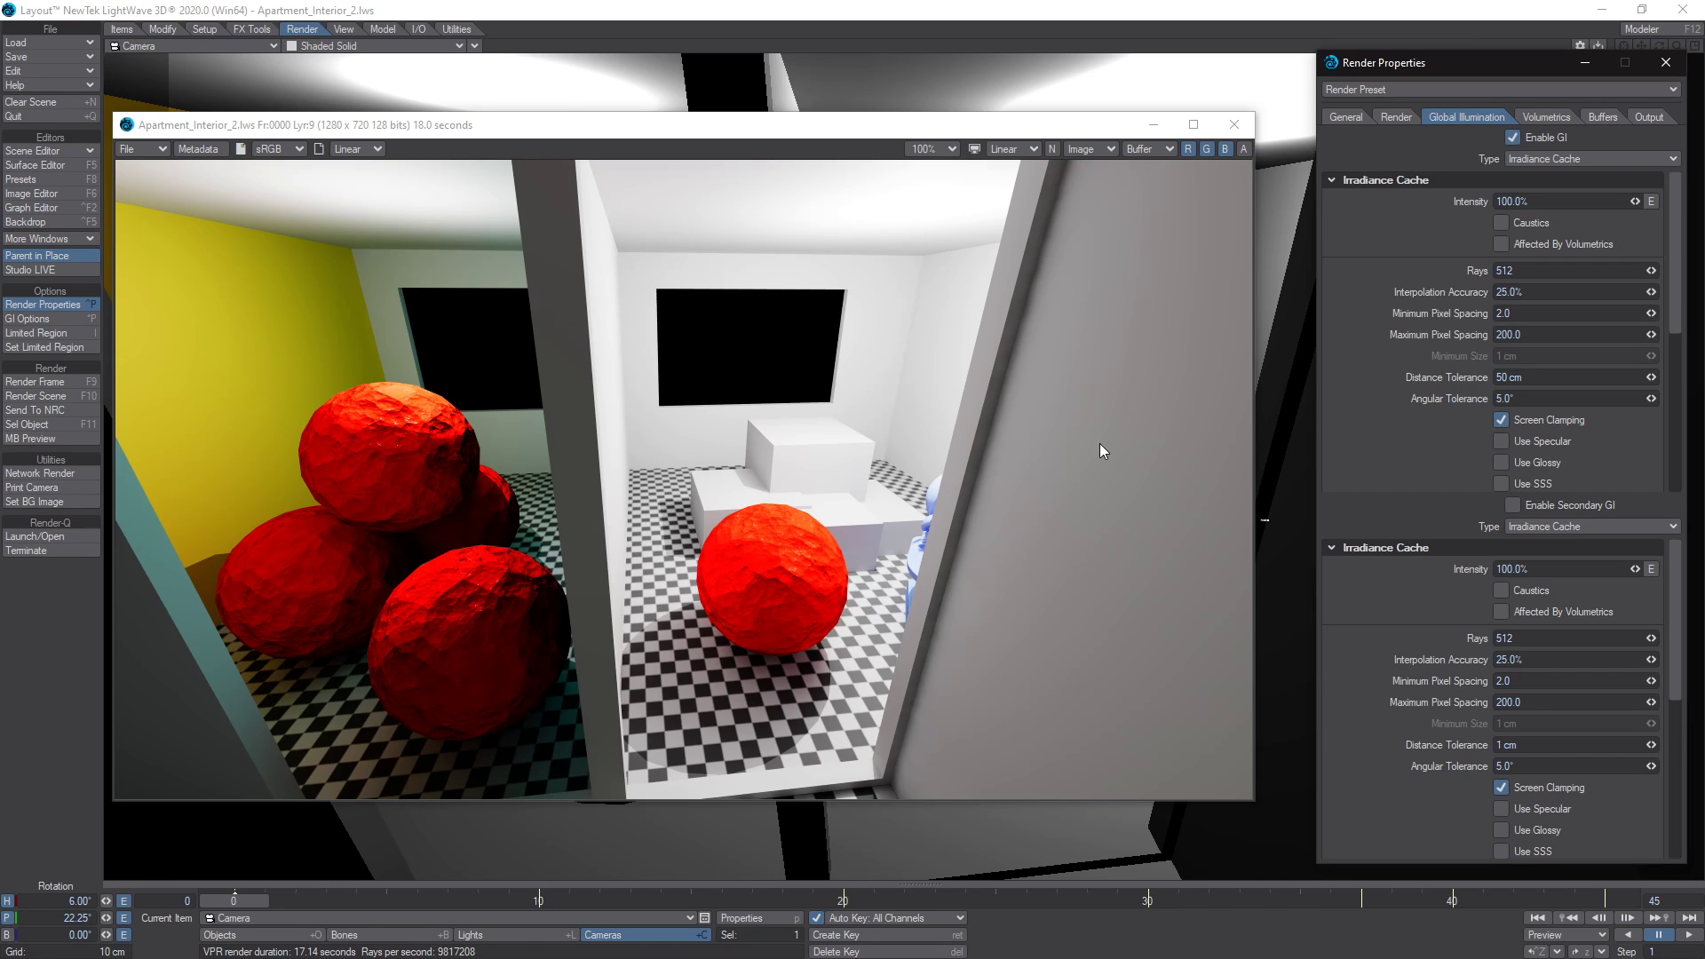
pyautogui.press('F9')
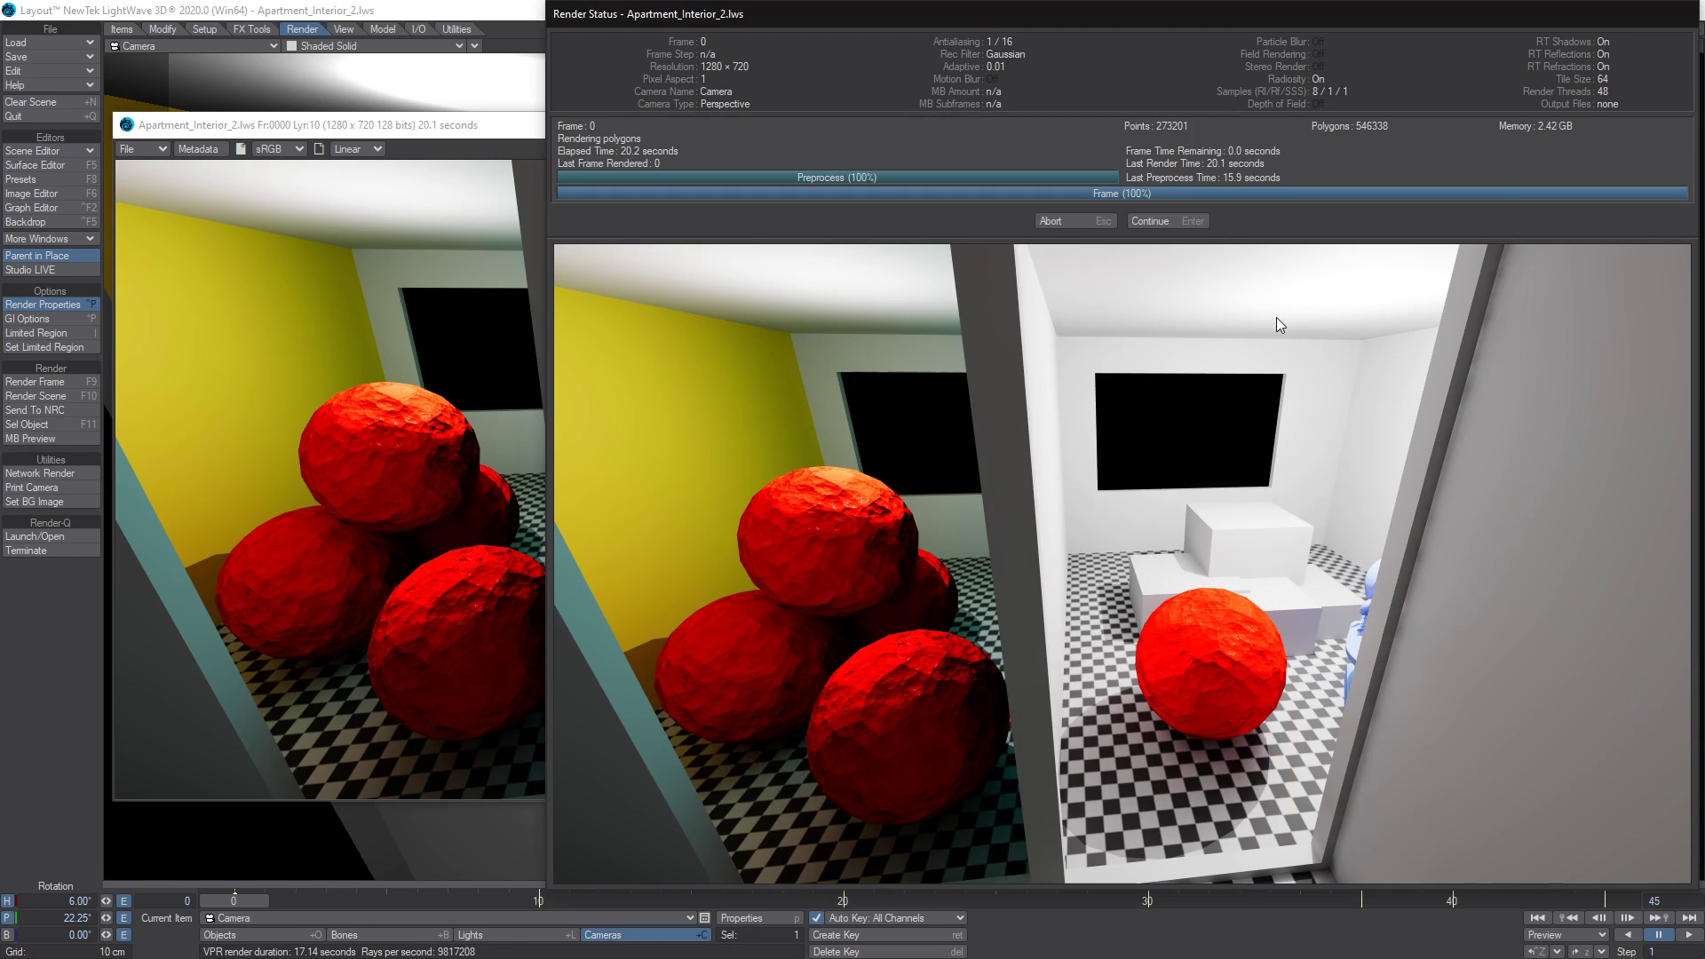
pyautogui.click(1154, 219)
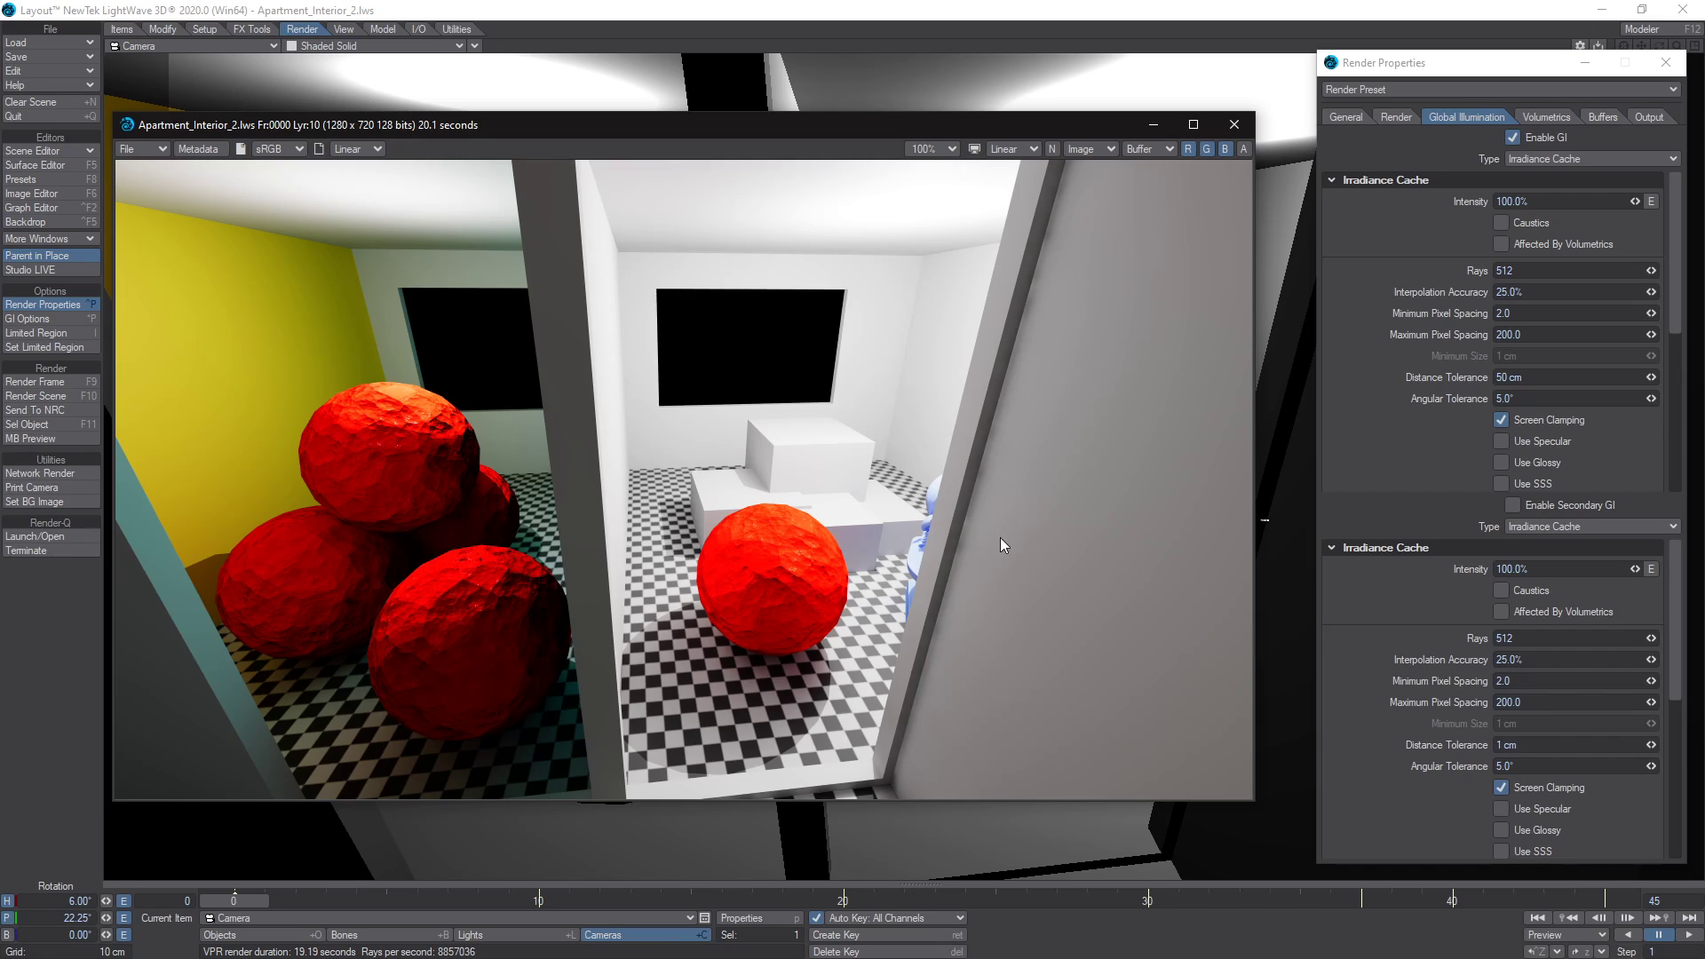
# Check the shading around the doorway edge in the render, and set the primary cache's Distance Tolerance back to 5 cm.
pyautogui.moveTo(995, 535); pyautogui.dragTo(954, 516)
pyautogui.click(1520, 376)
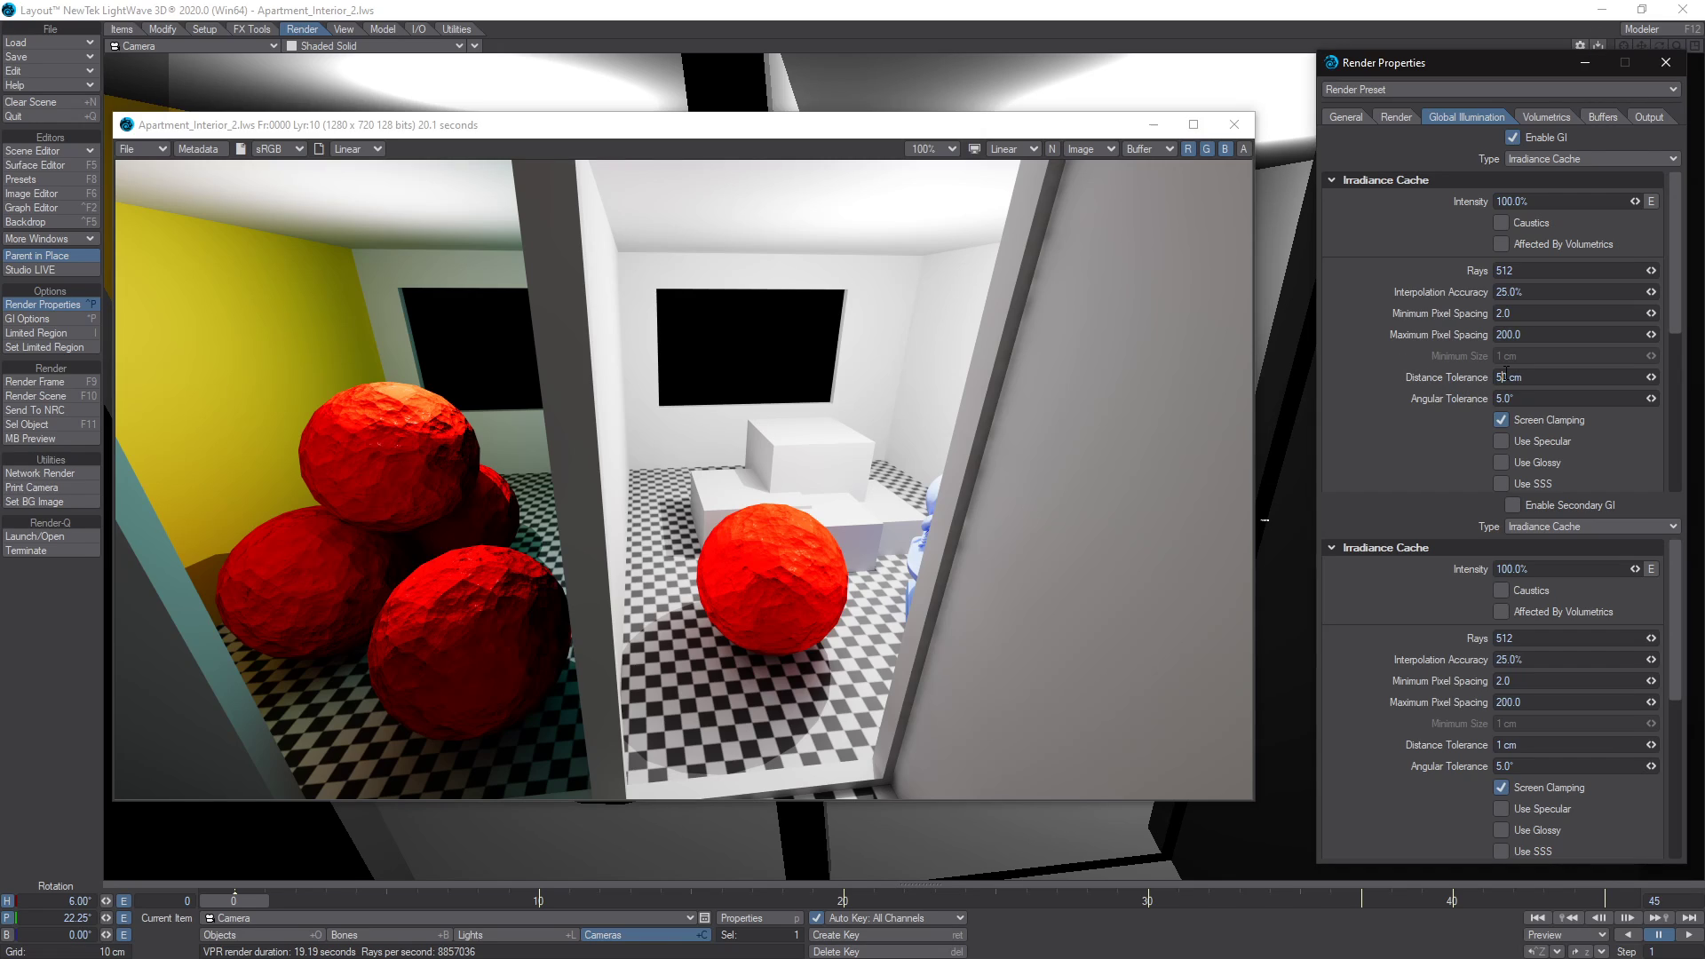
pyautogui.press('Delete')
pyautogui.scroll(-3, 1570, 366)
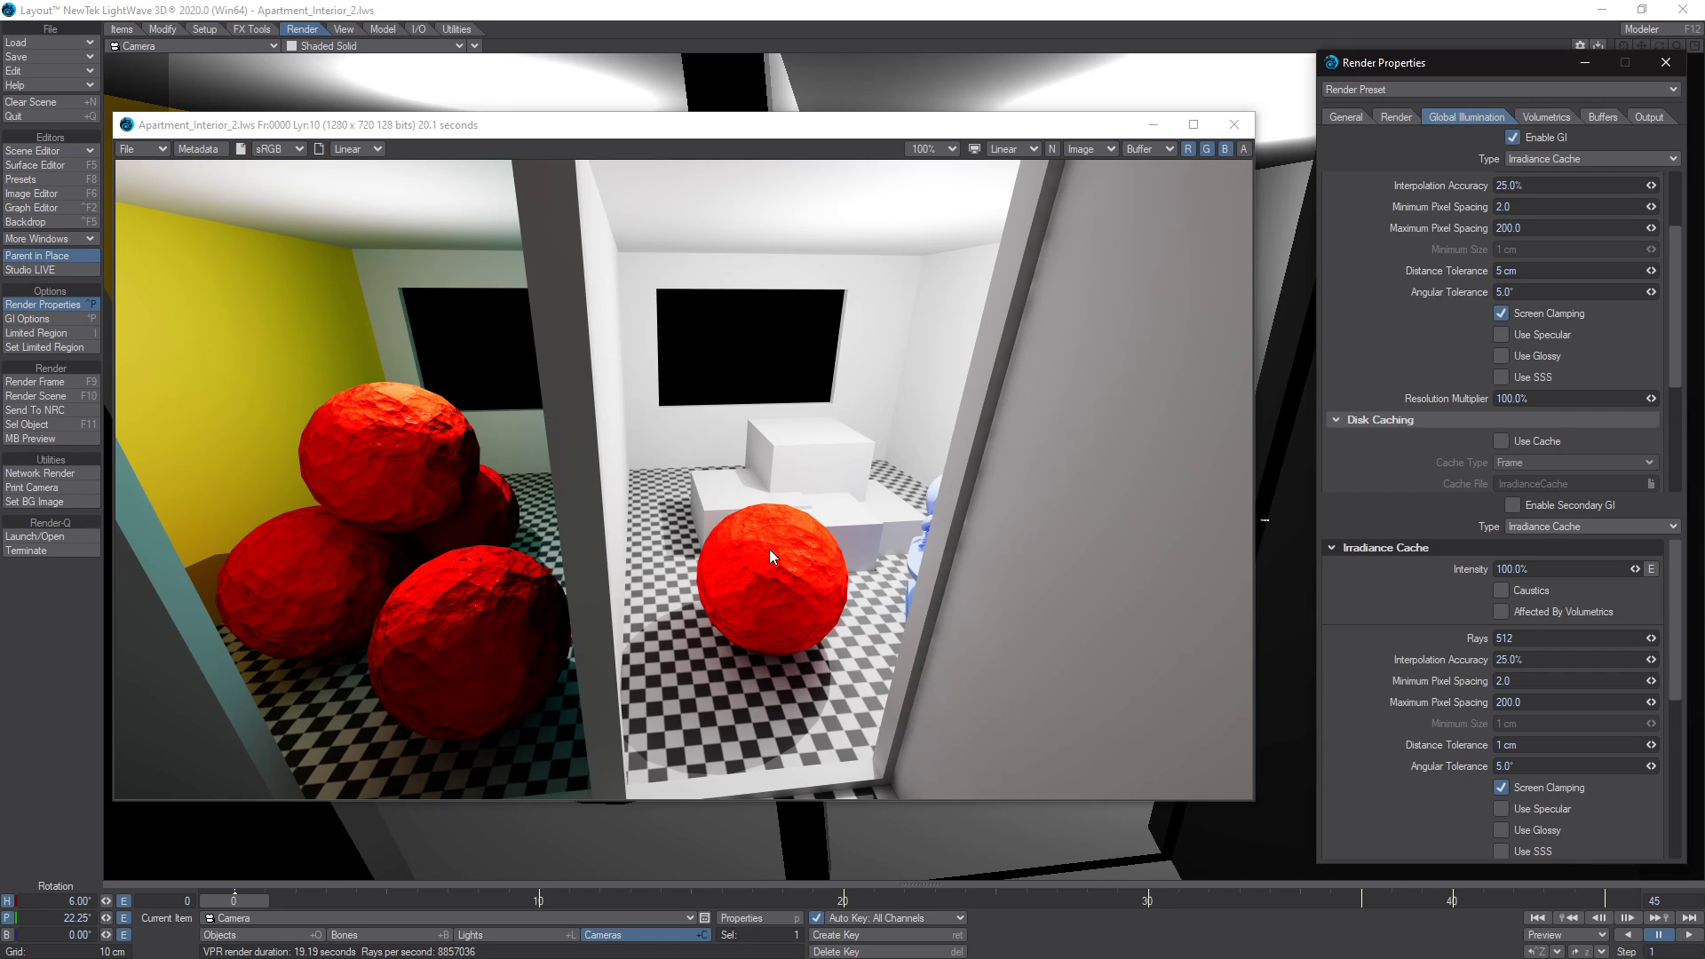
# Close the render and disconnect the Crumple texture from the Sphere surface in its node graph.
pyautogui.click(1233, 125)
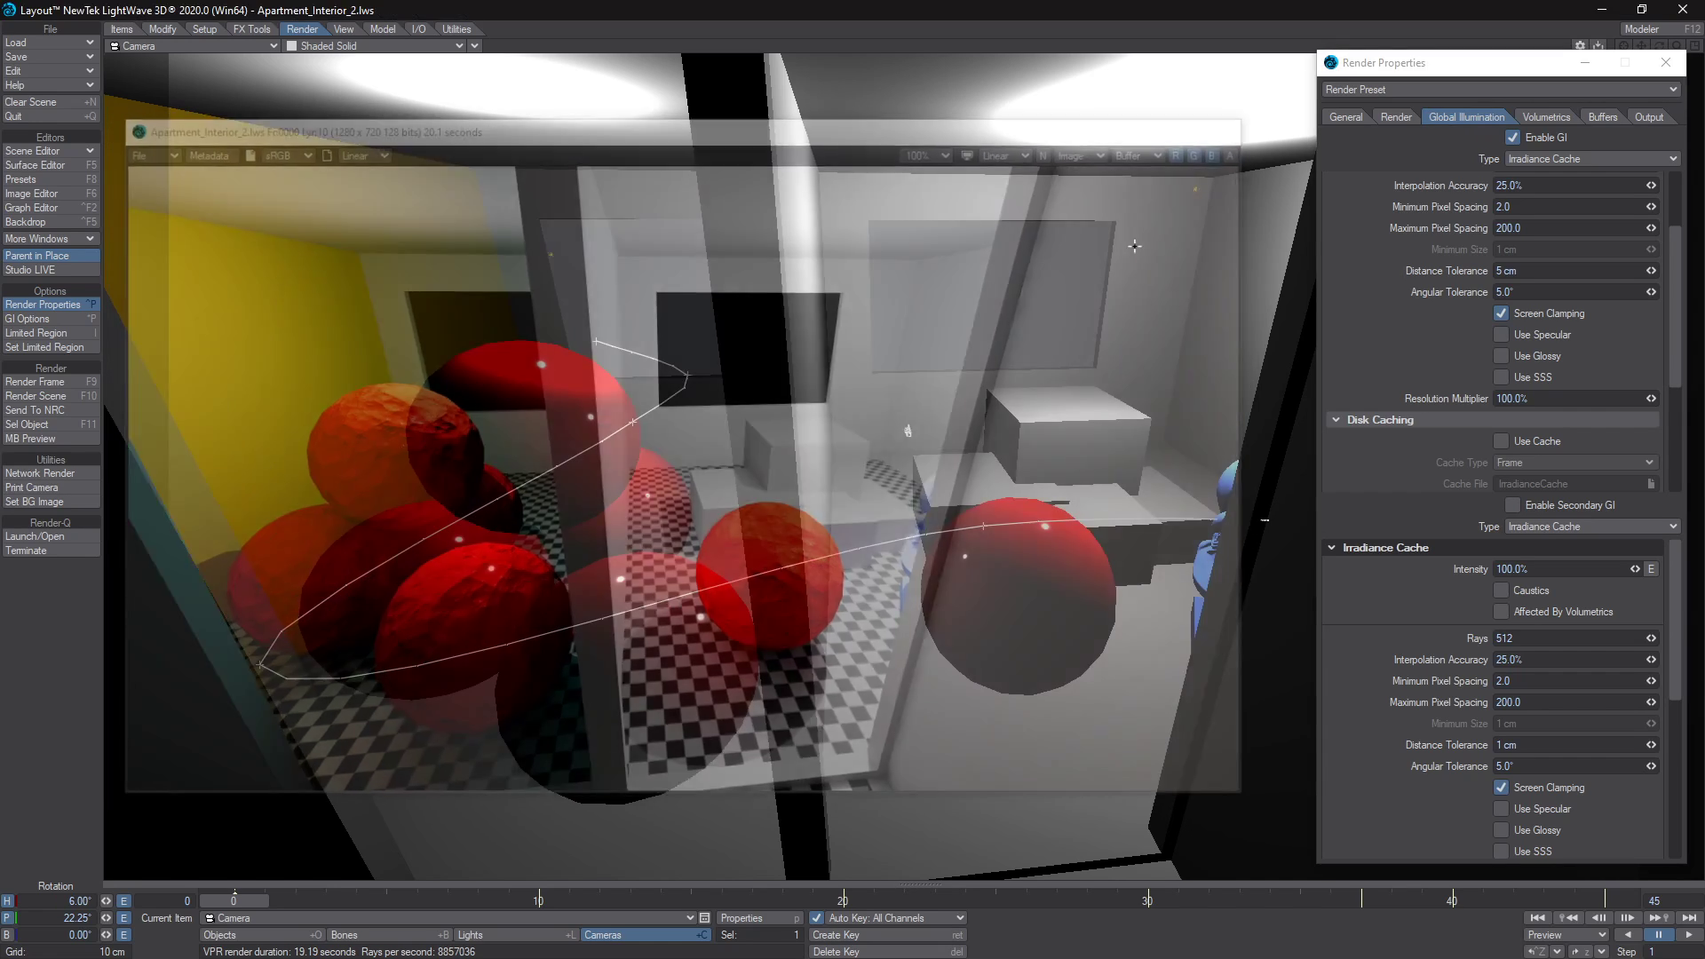
pyautogui.click(67, 164)
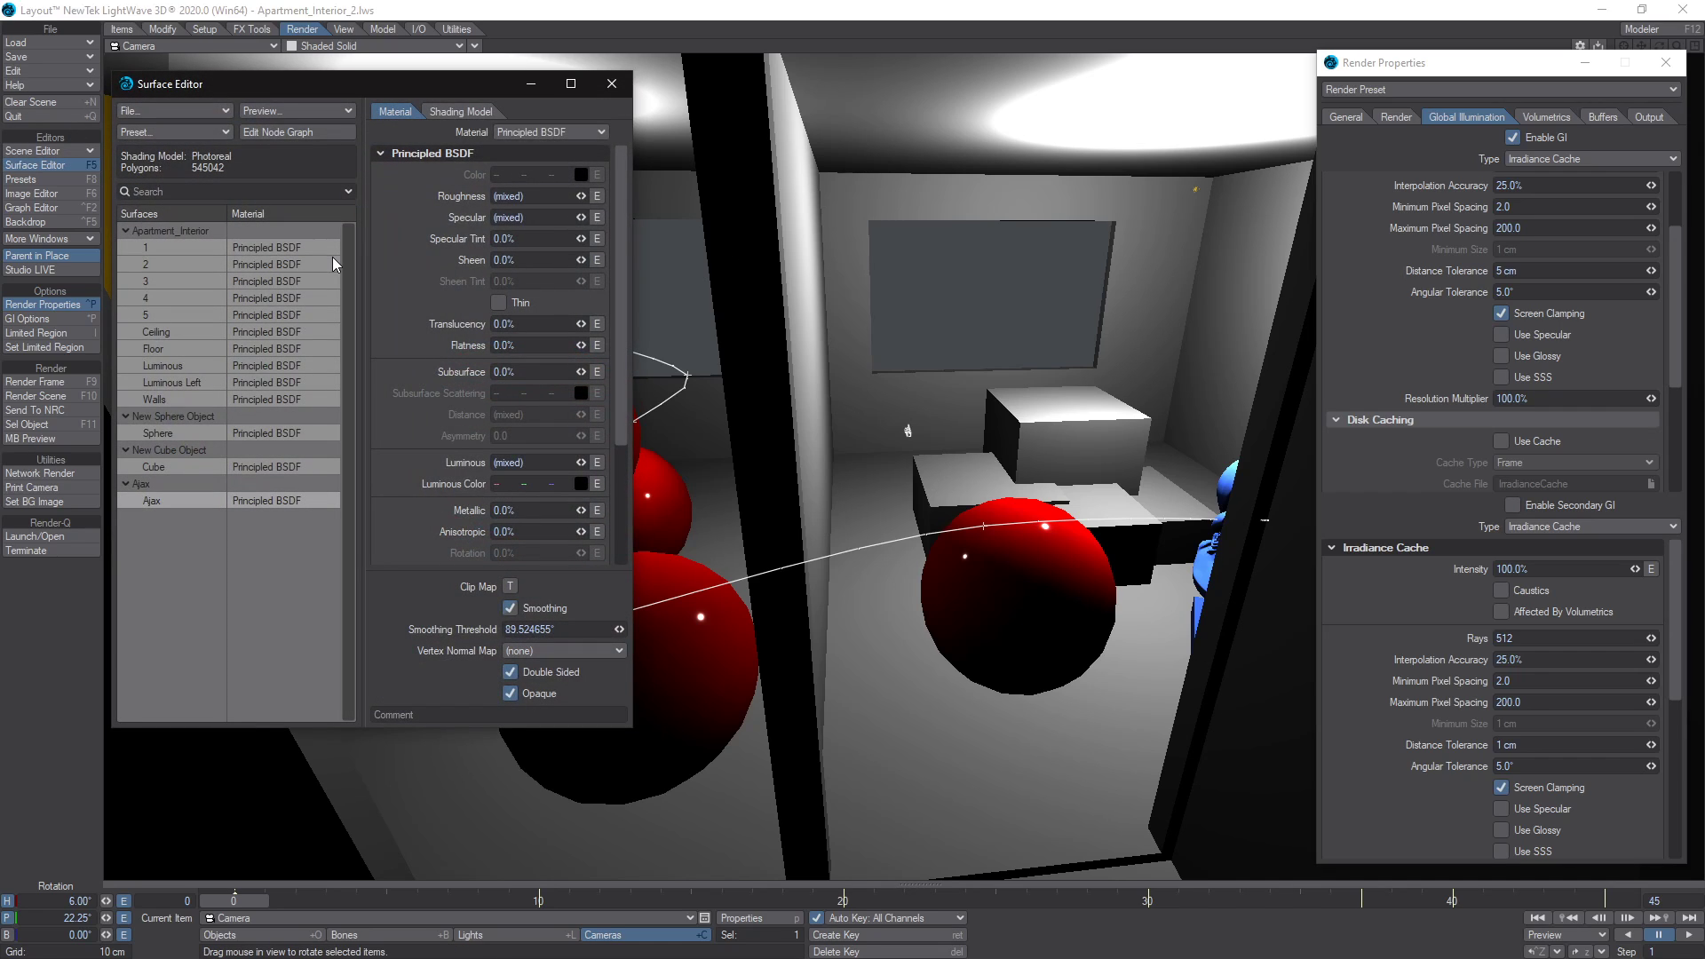
pyautogui.click(158, 434)
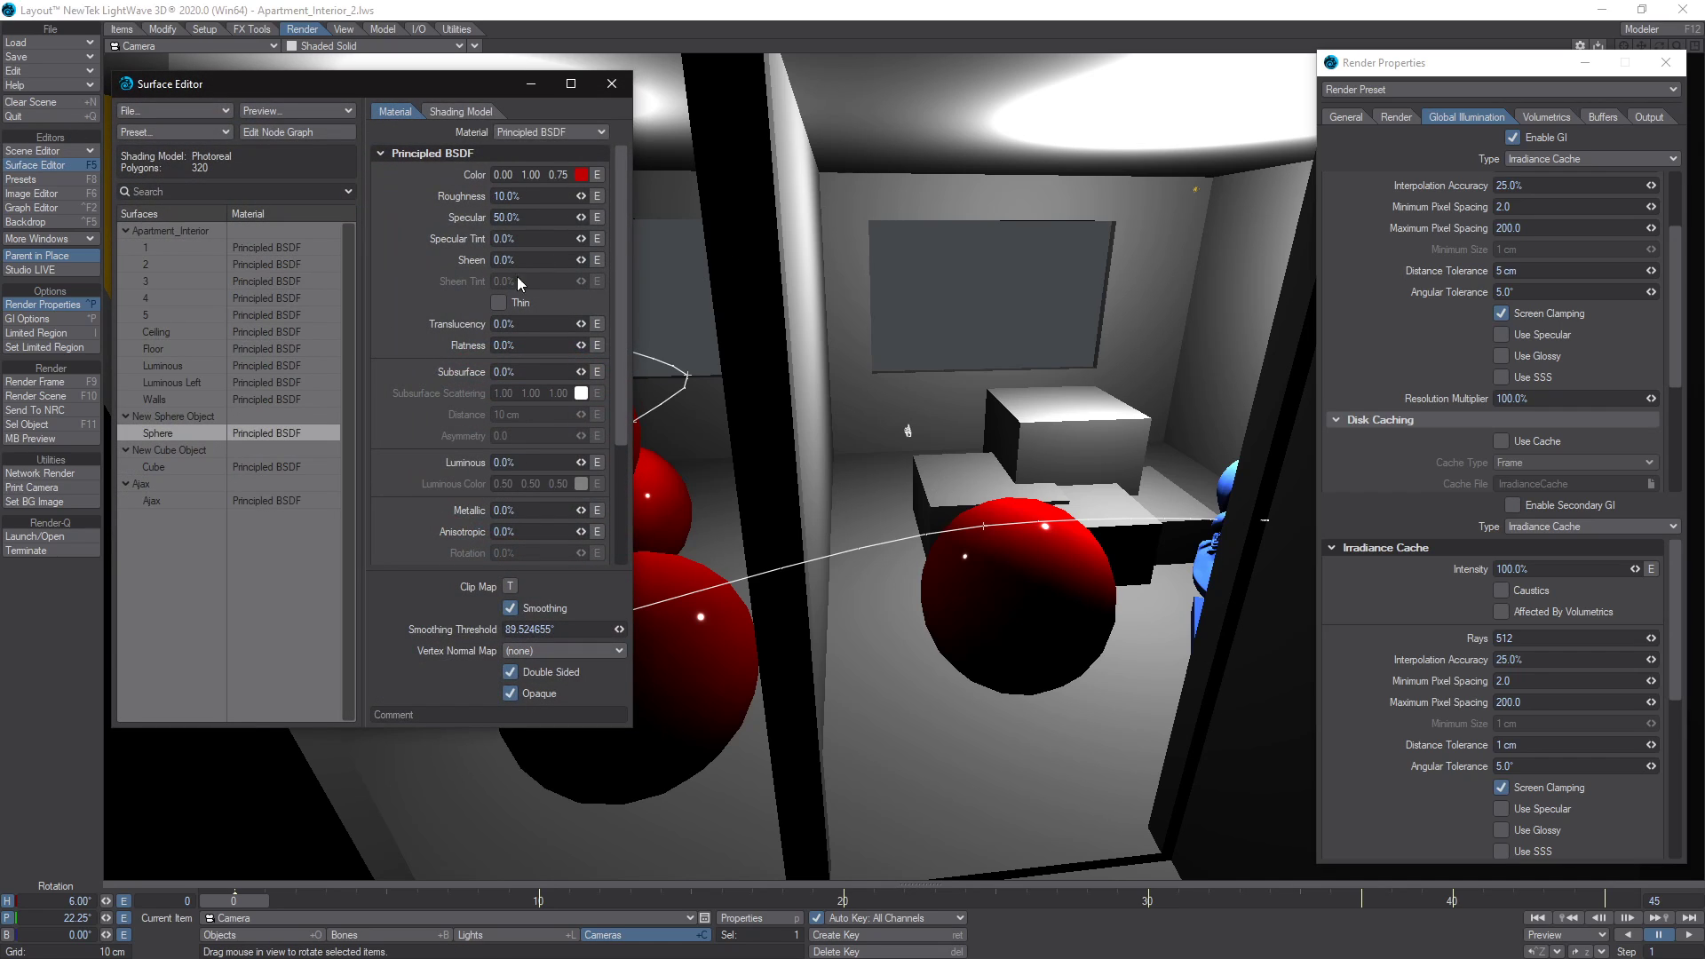
pyautogui.click(300, 133)
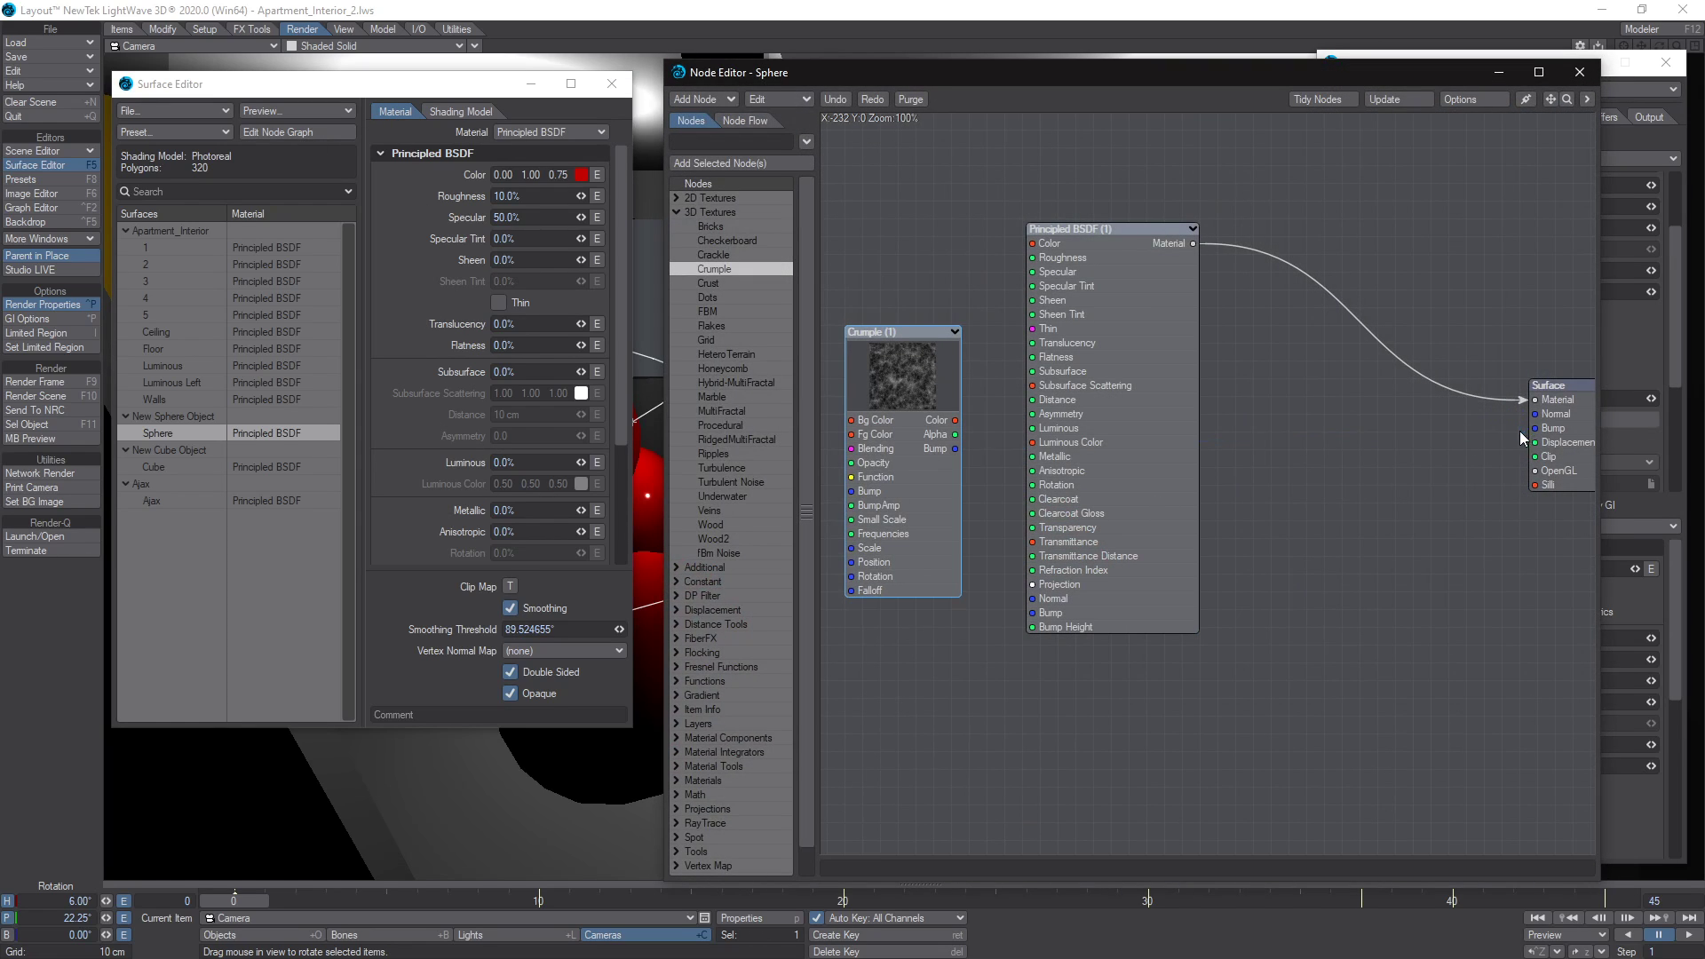
pyautogui.click(1580, 72)
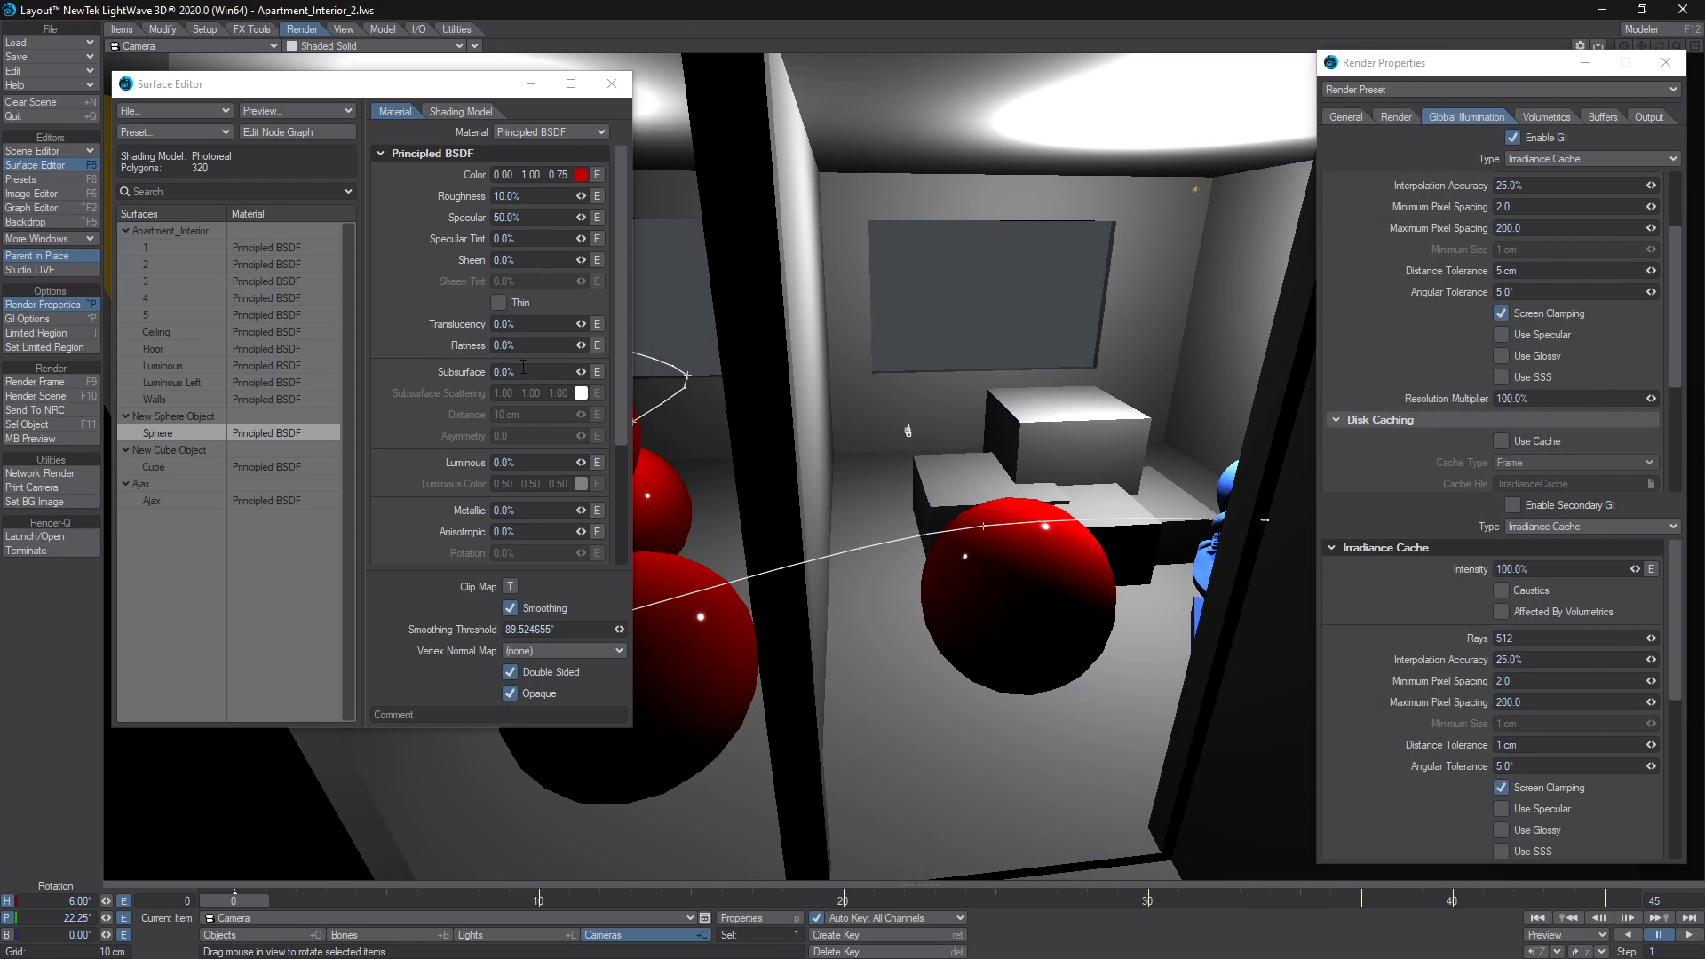
# Set the Sphere surface's Metallic to 100% and render the current frame.
pyautogui.moveTo(582, 511); pyautogui.dragTo(640, 510)
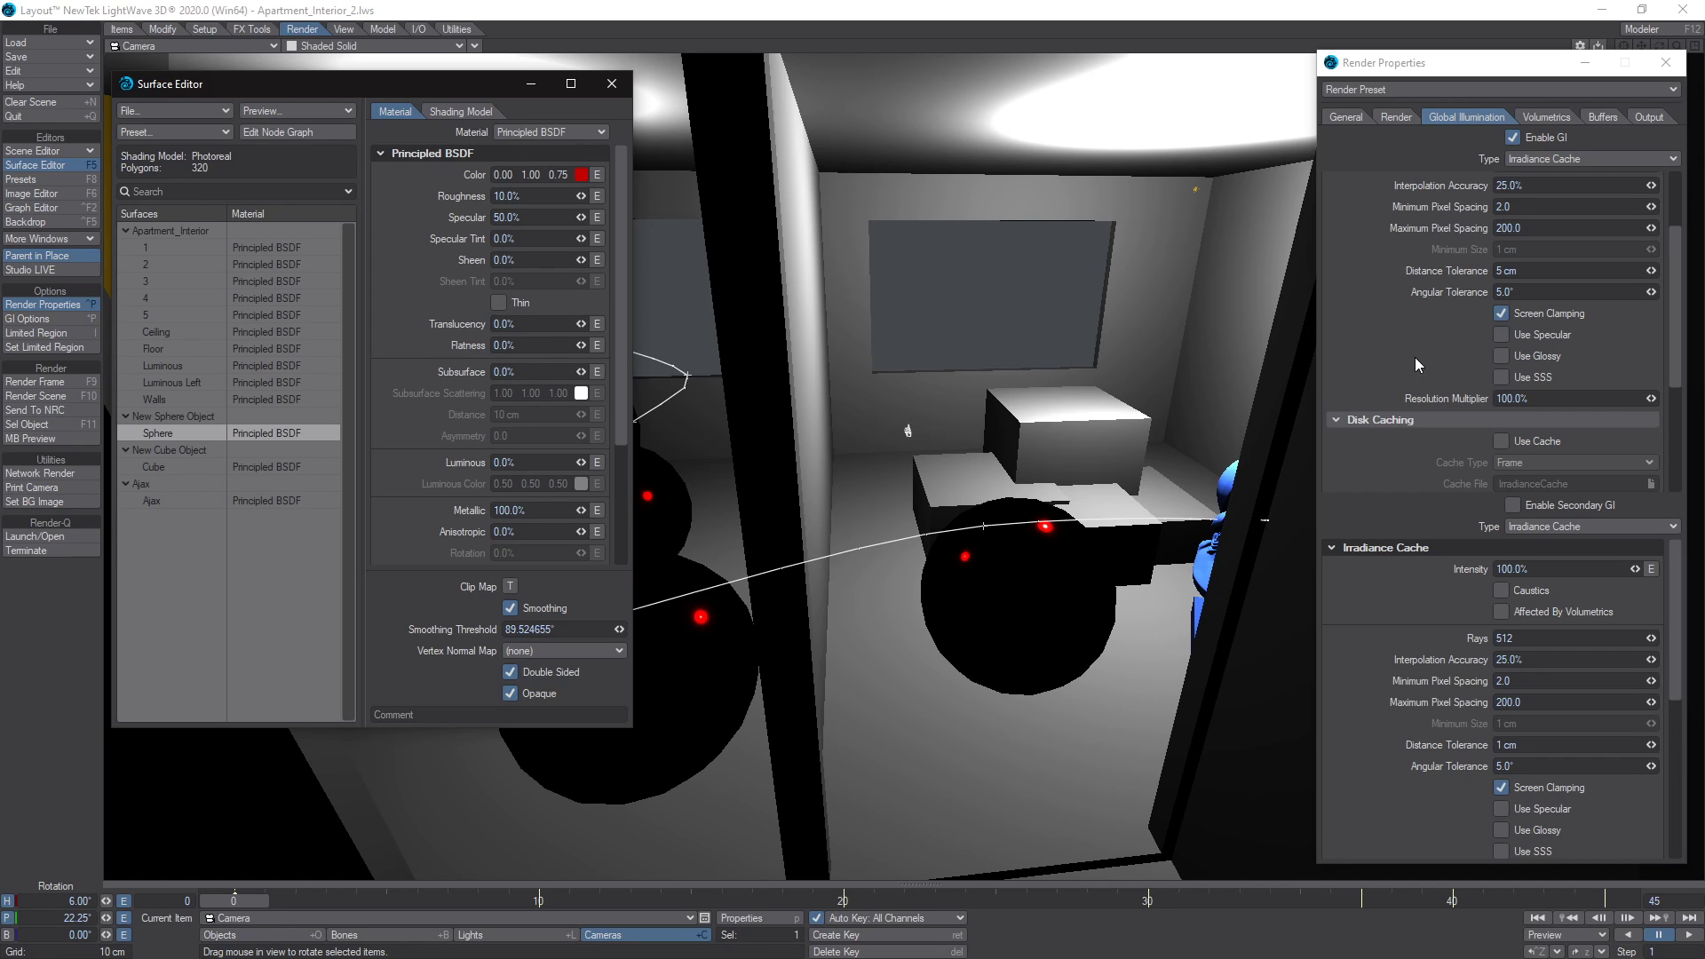
pyautogui.click(1418, 315)
pyautogui.press('F9')
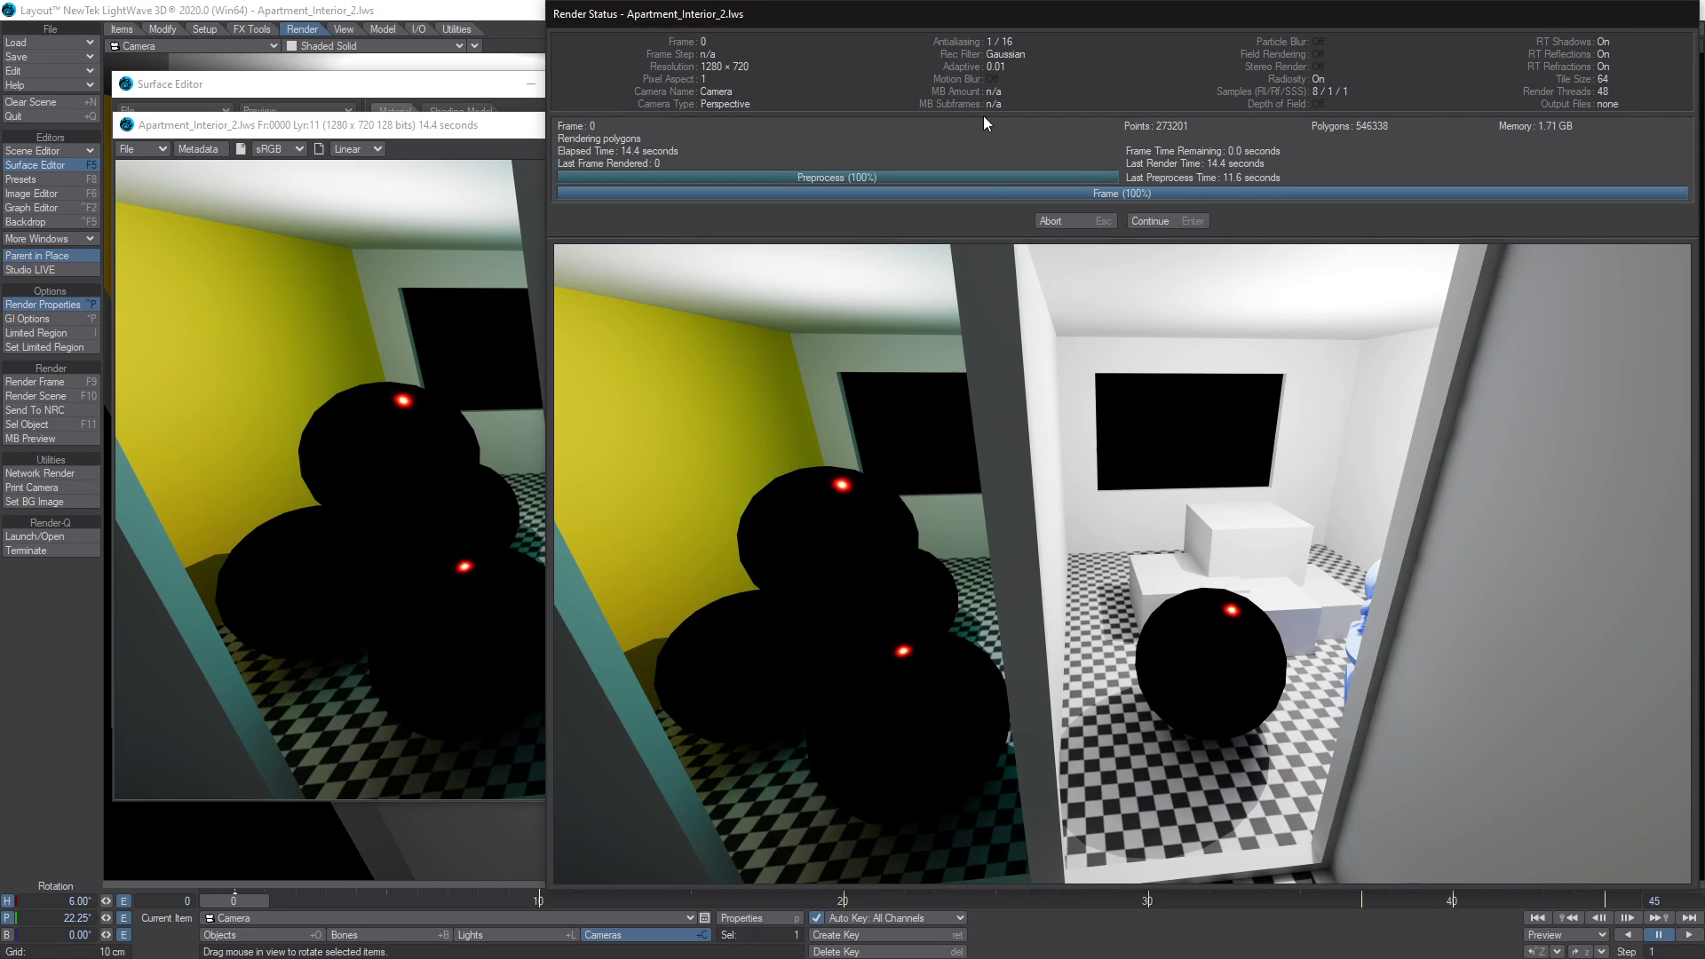
# Enable Glossy Reflections in the Sphere surface's Photoreal shading model and render the current frame.
pyautogui.click(1192, 222)
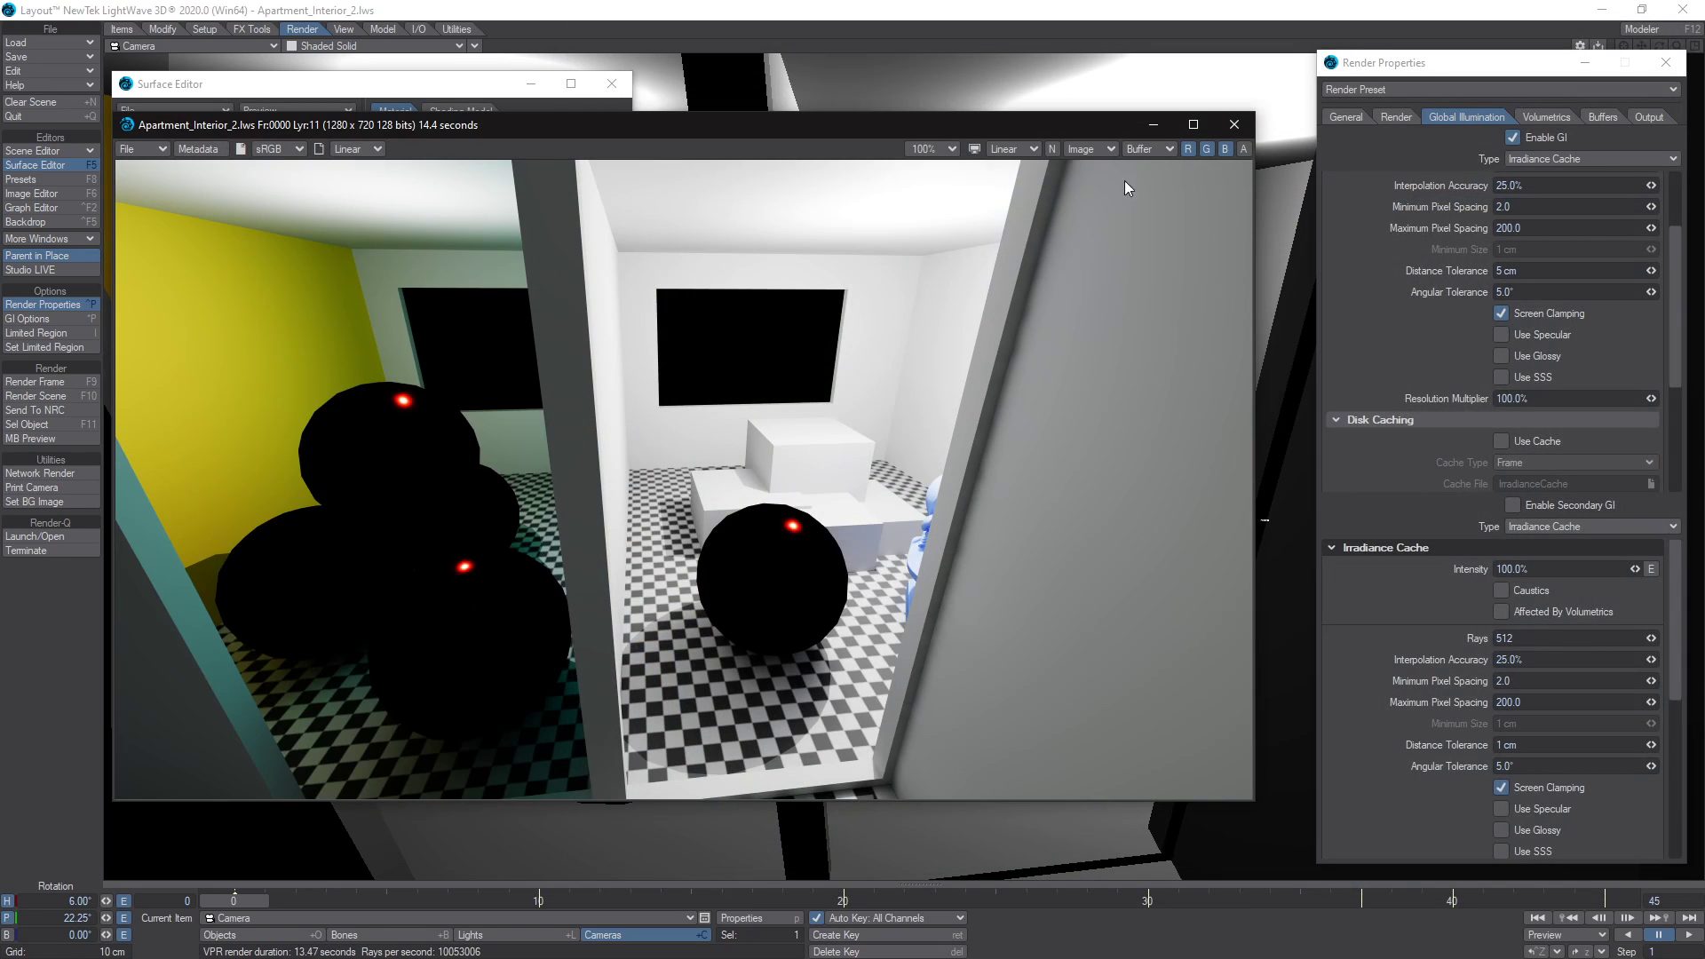
pyautogui.click(455, 85)
pyautogui.click(461, 111)
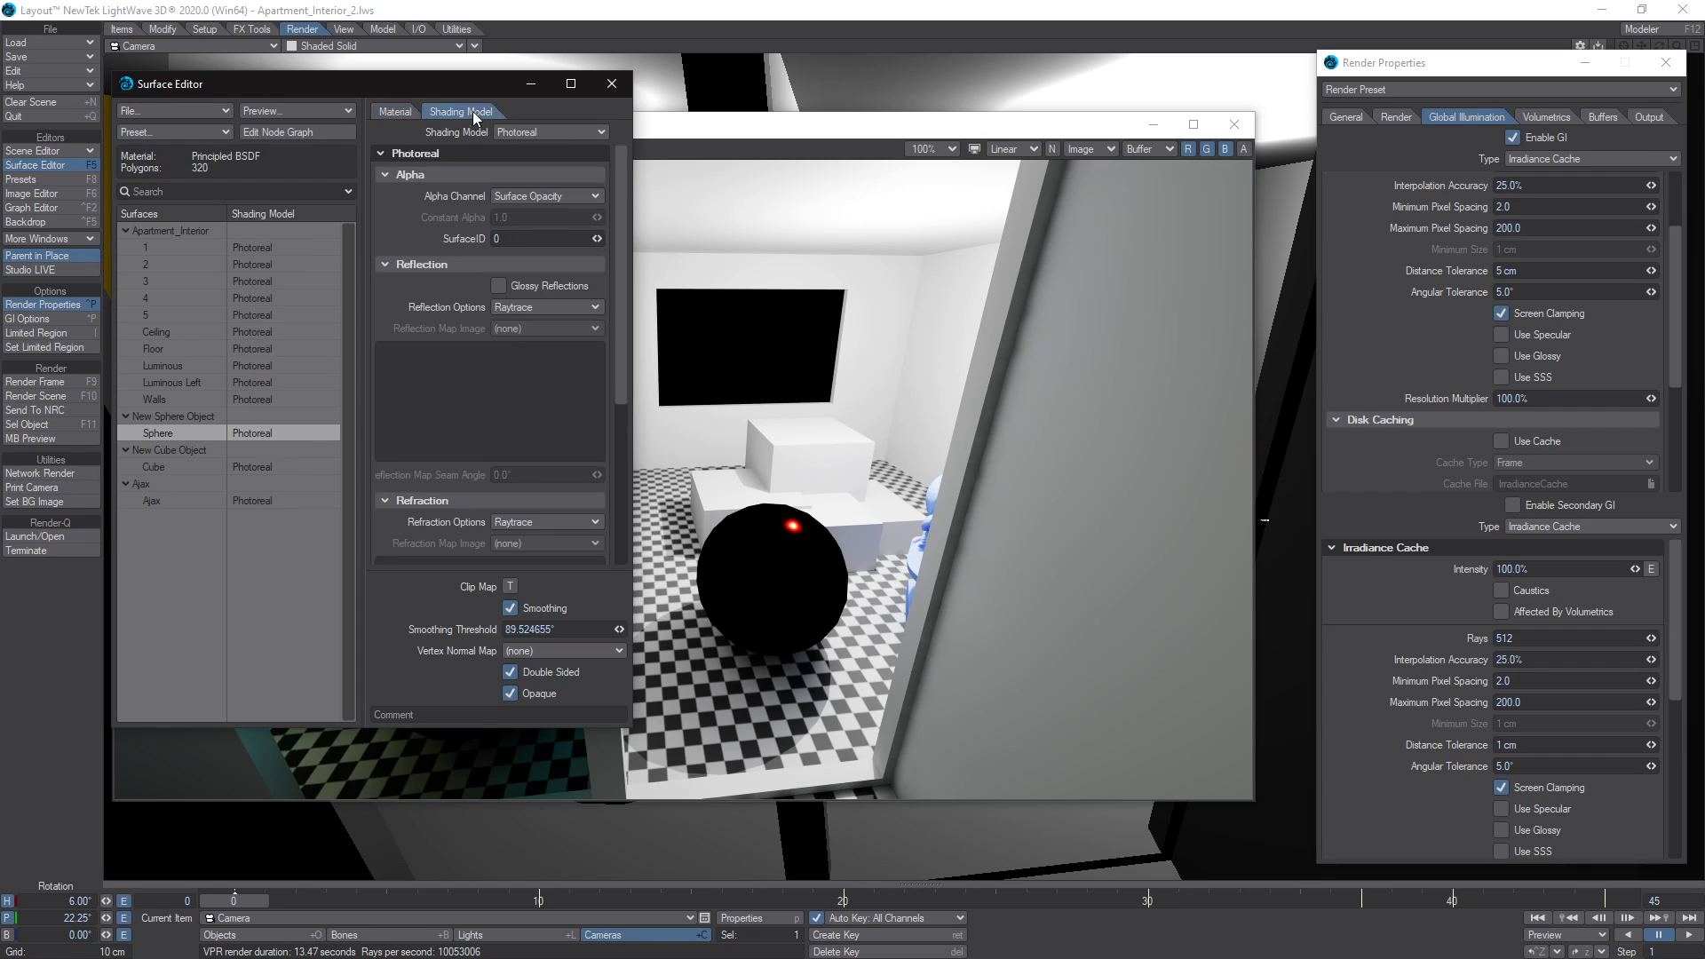
pyautogui.click(873, 355)
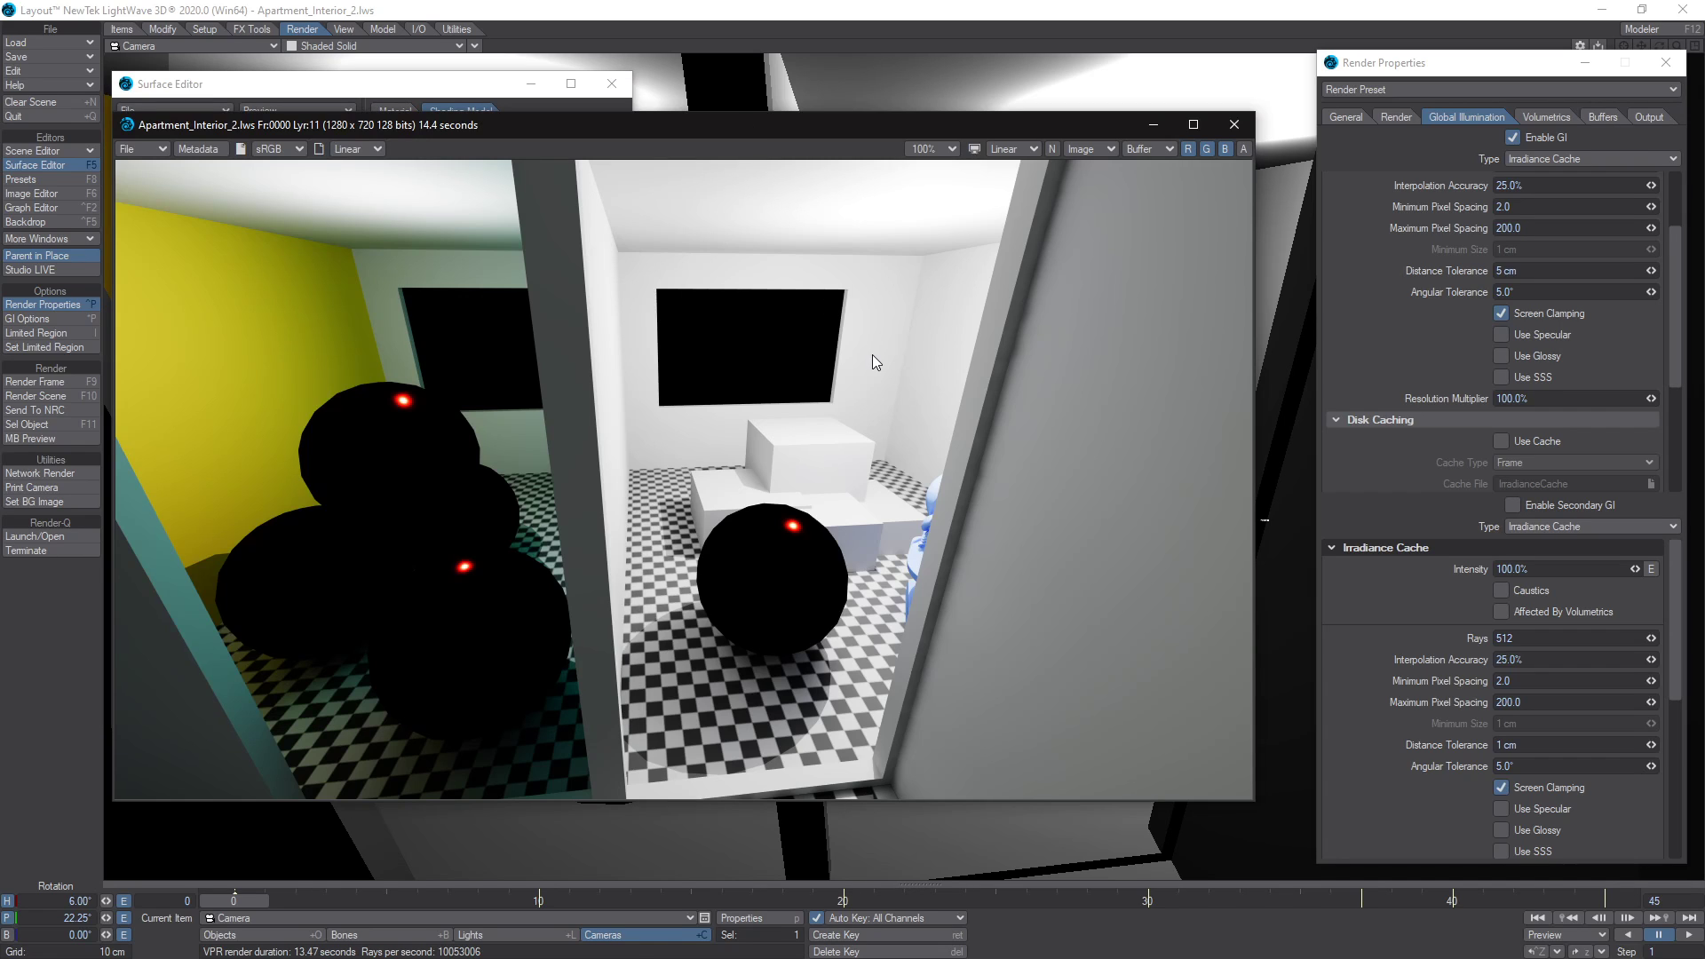
pyautogui.press('F9')
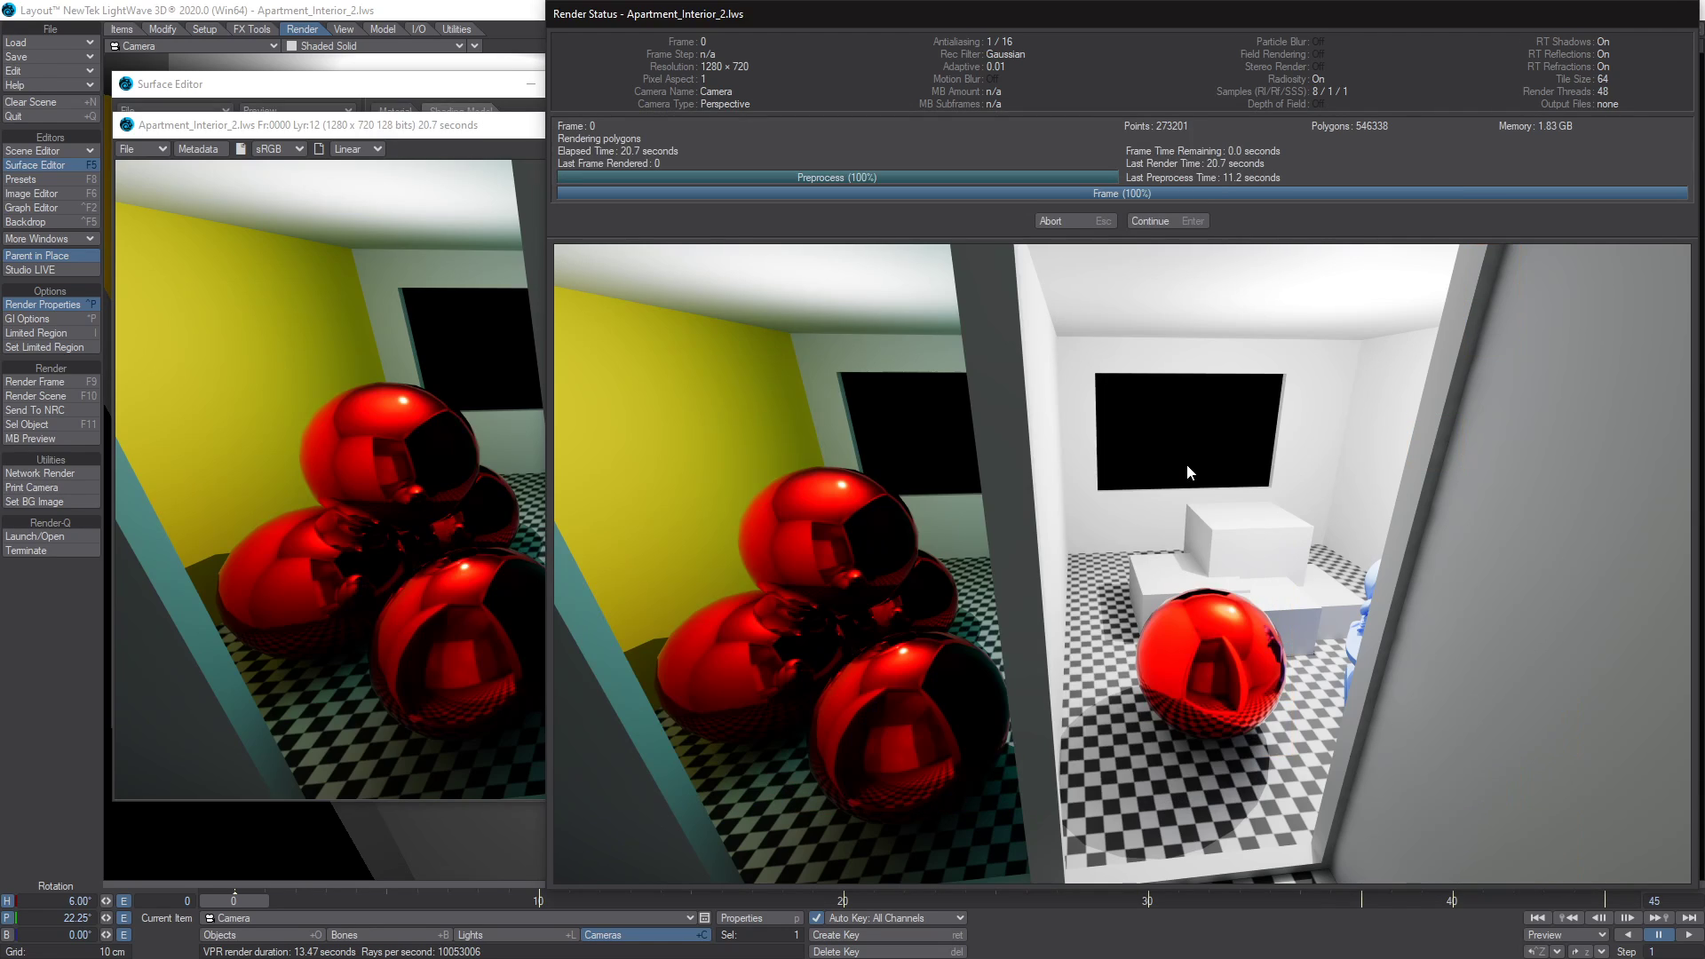
# Continue past the finished render and examine the reflections on the red spheres in the yellow-walled room.
pyautogui.click(1164, 222)
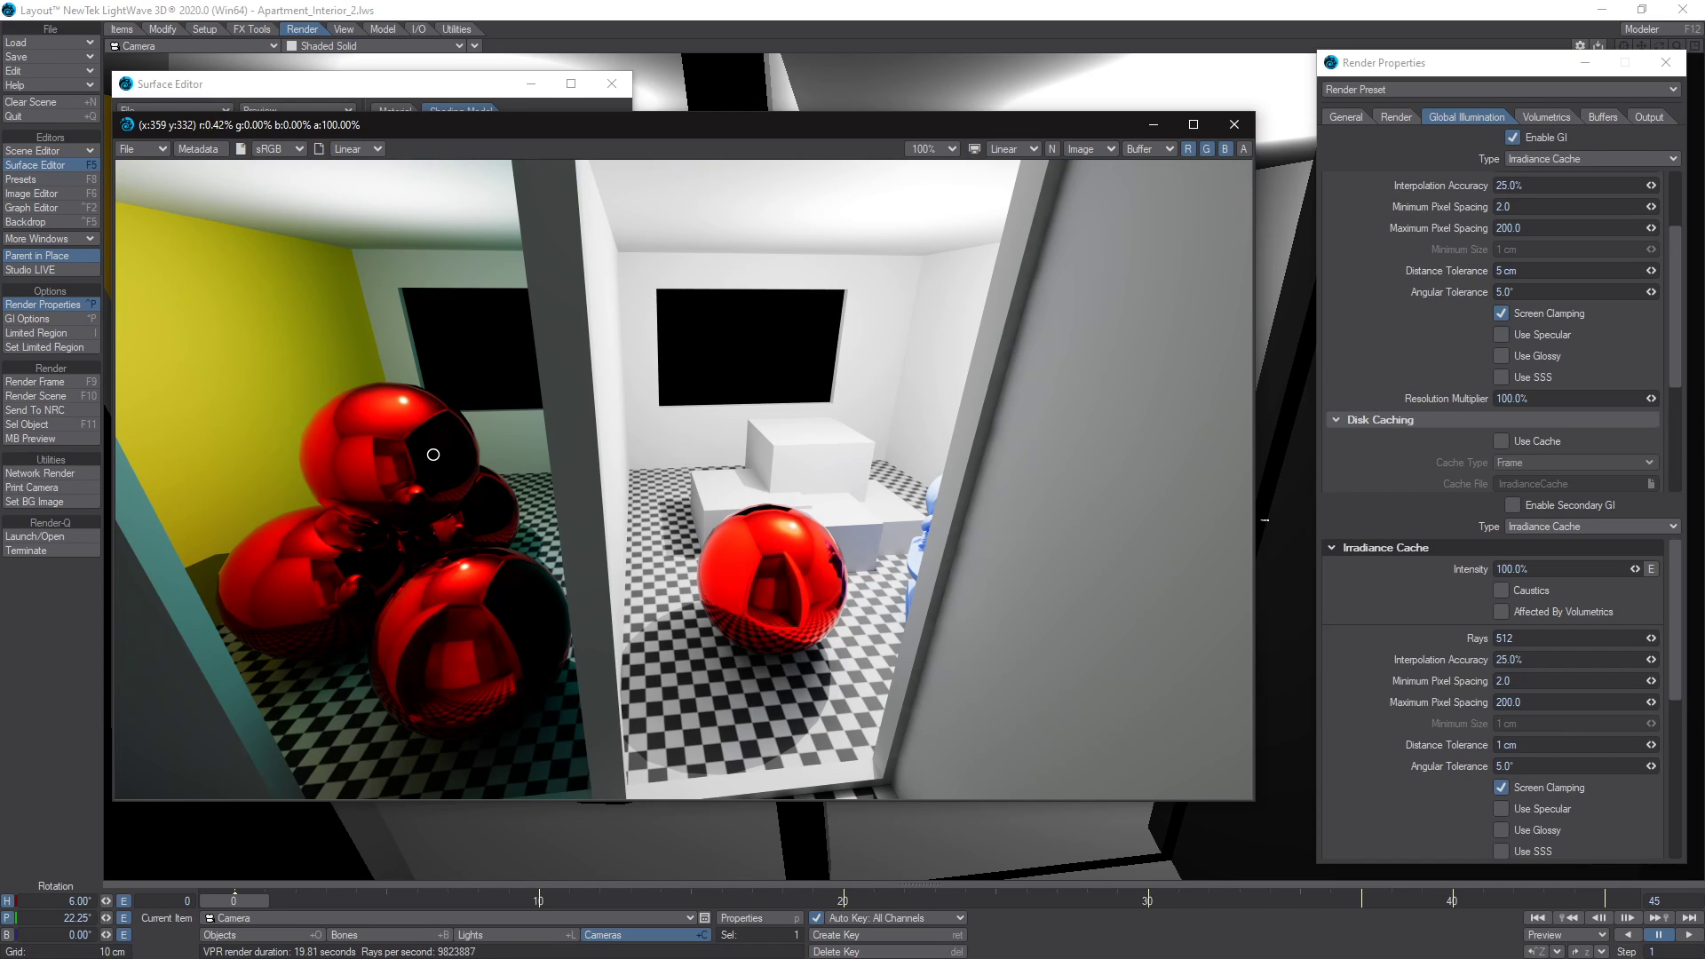
pyautogui.moveTo(433, 454)
pyautogui.mouseDown()
pyautogui.moveTo(453, 464)
pyautogui.moveTo(433, 434)
pyautogui.moveTo(439, 458)
pyautogui.mouseUp()
pyautogui.click(560, 369)
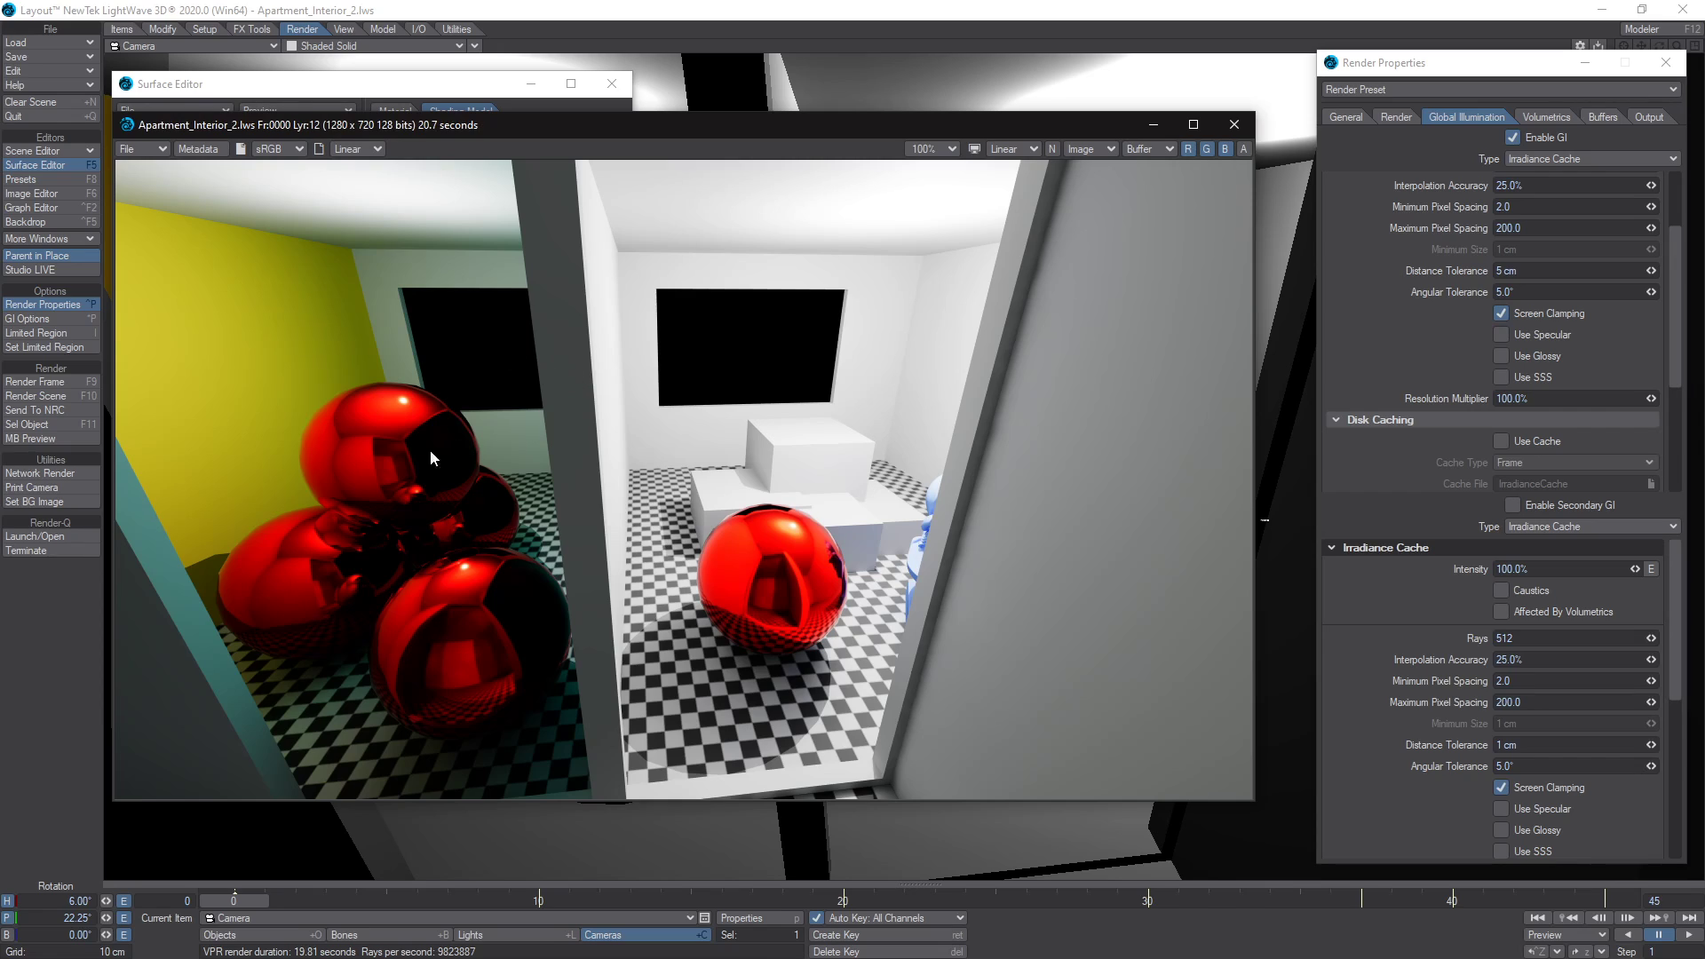
pyautogui.click(432, 451)
pyautogui.click(533, 396)
pyautogui.click(533, 400)
pyautogui.moveTo(533, 401); pyautogui.dragTo(590, 370)
# Turn on Use Glossy for the primary irradiance cache, with Use Specular left off, and render the current frame.
pyautogui.click(1503, 335)
pyautogui.click(1503, 356)
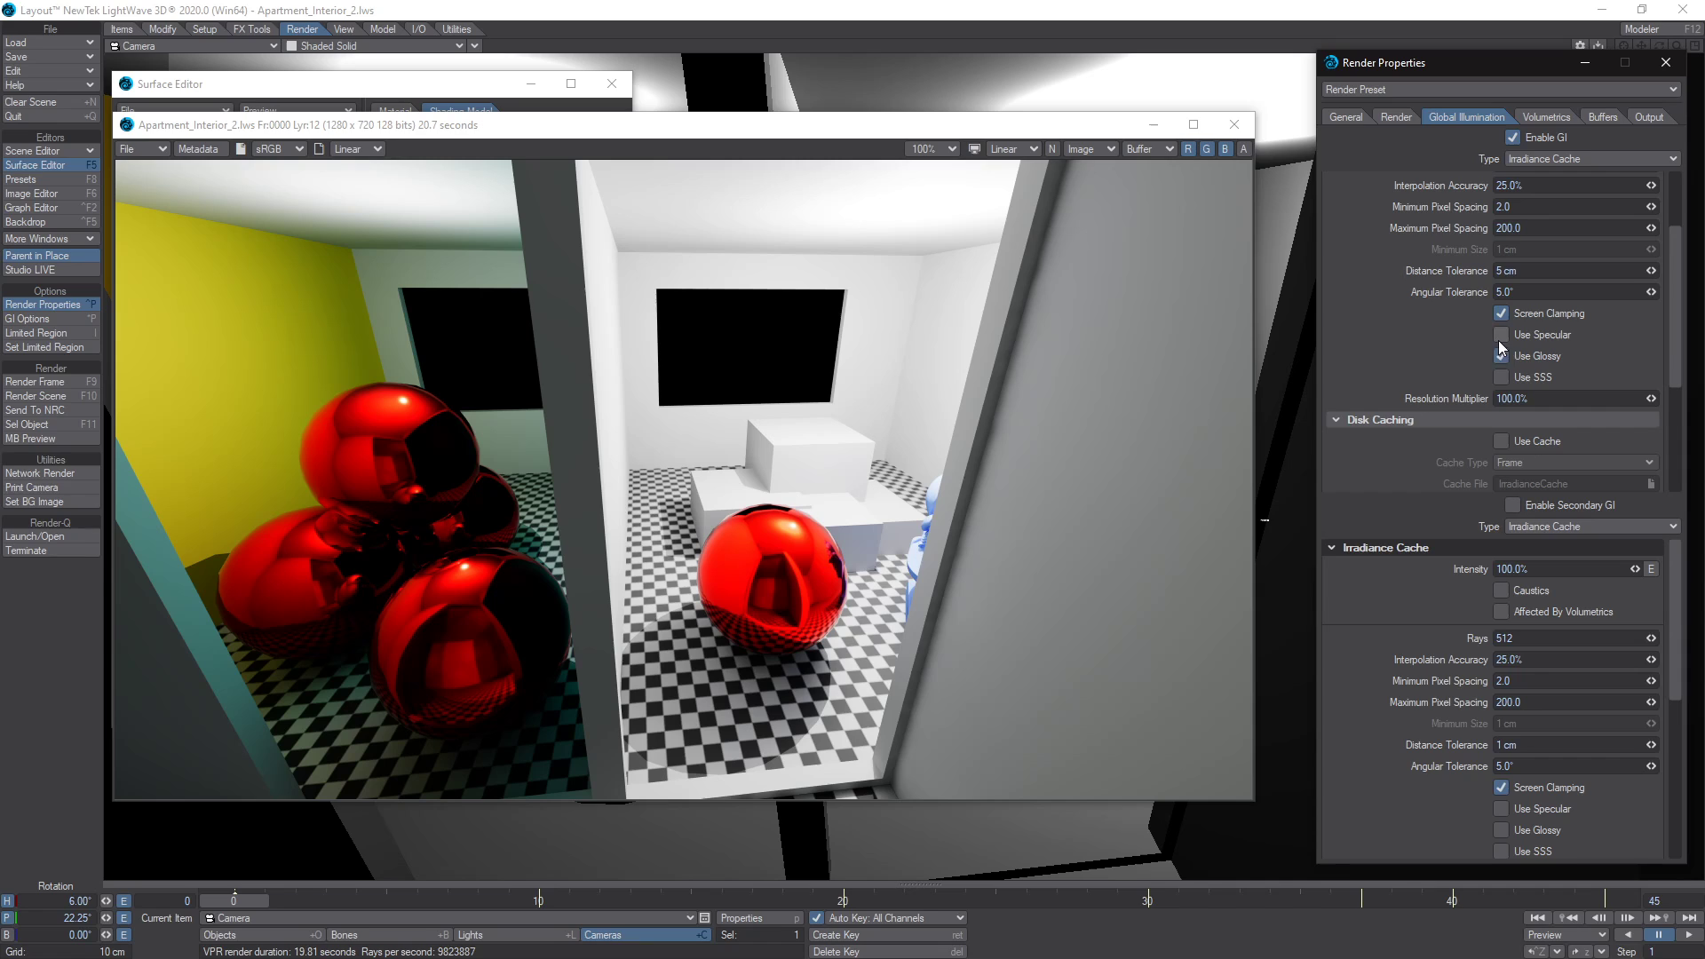
pyautogui.click(1526, 362)
pyautogui.press('F9')
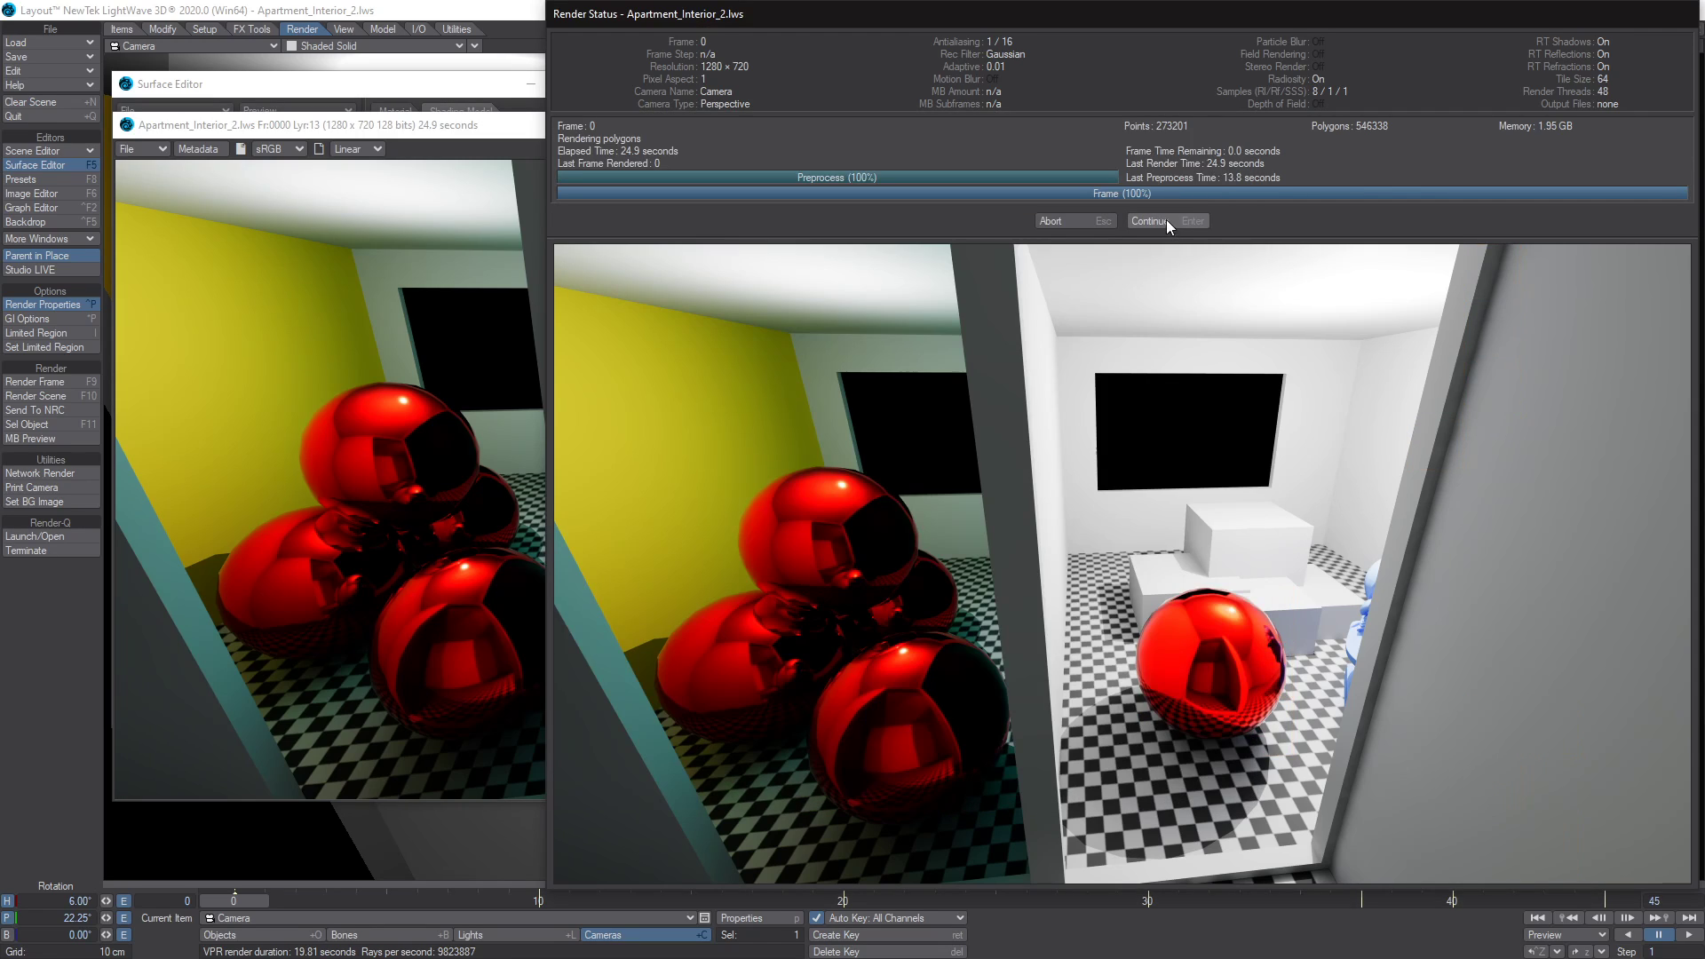
pyautogui.click(1164, 218)
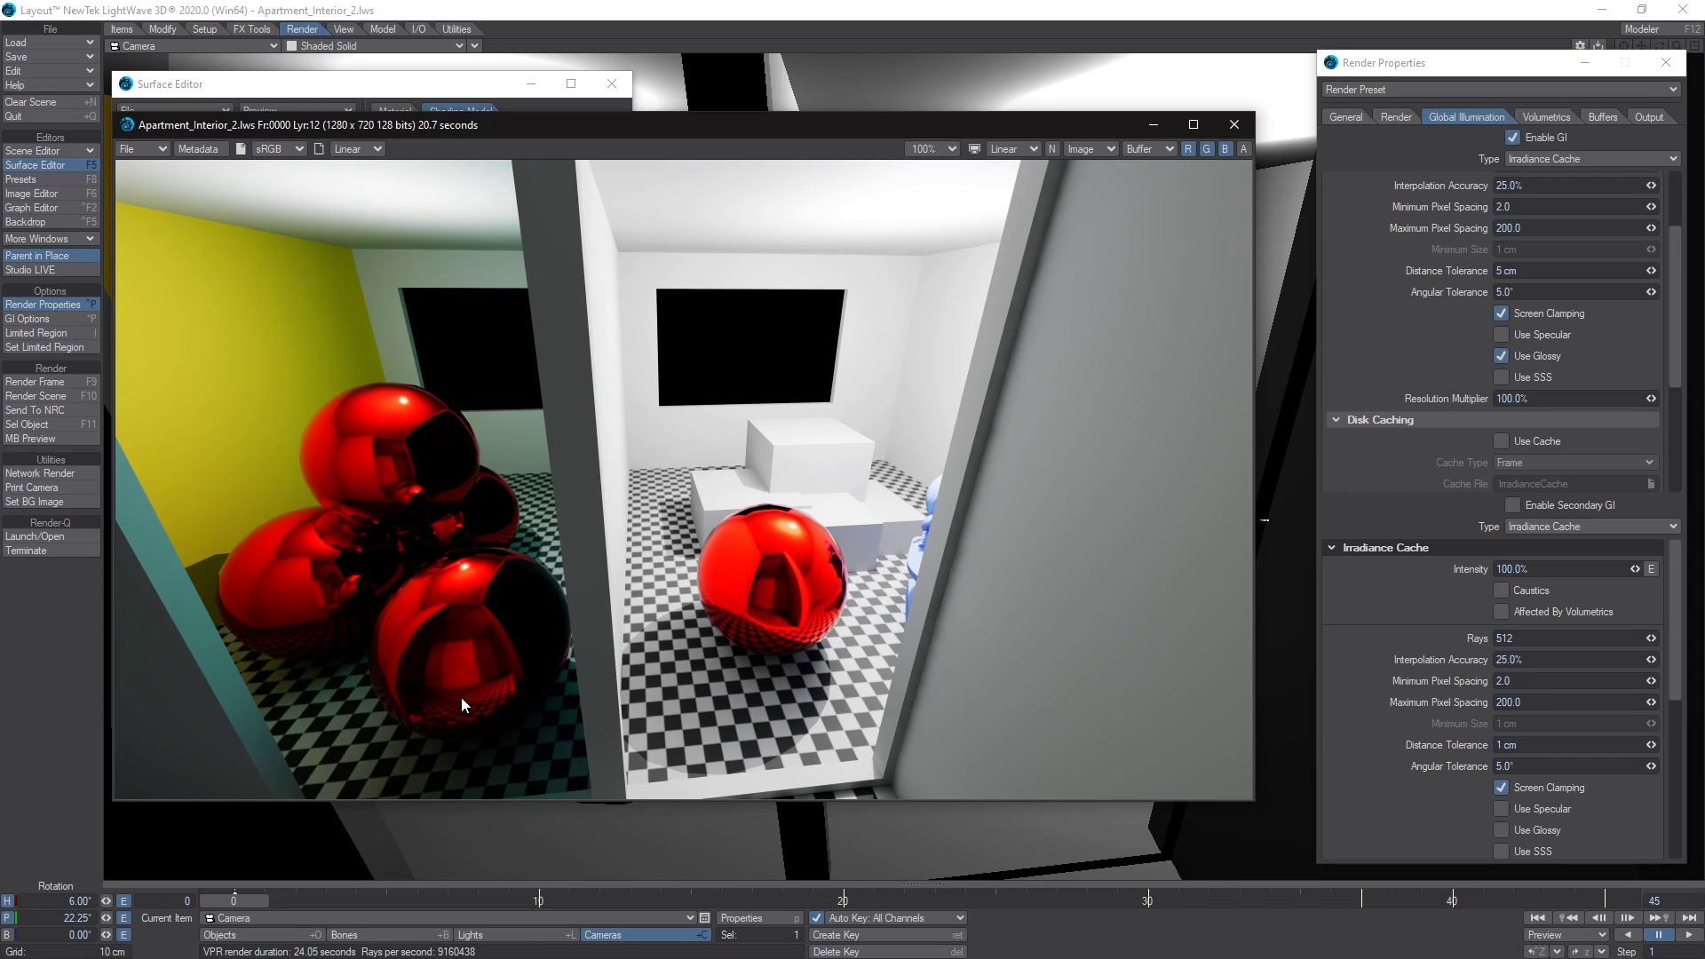
# Compare the renders made with and without Use Glossy by flipping back and forth between the last two images.
pyautogui.press('Left')
pyautogui.press('Right')
pyautogui.press('Left')
pyautogui.press('Left')
pyautogui.press('Right')
pyautogui.press('Left')
pyautogui.press('Right')
pyautogui.press('Left')
pyautogui.press('Right')
pyautogui.press('Left')
pyautogui.press('Right')
# Close the render and Surface Editor, rotate the camera to about 13.70° heading and 19.25° pitch, and disable the primary cache's Use Glossy.
pyautogui.click(1234, 125)
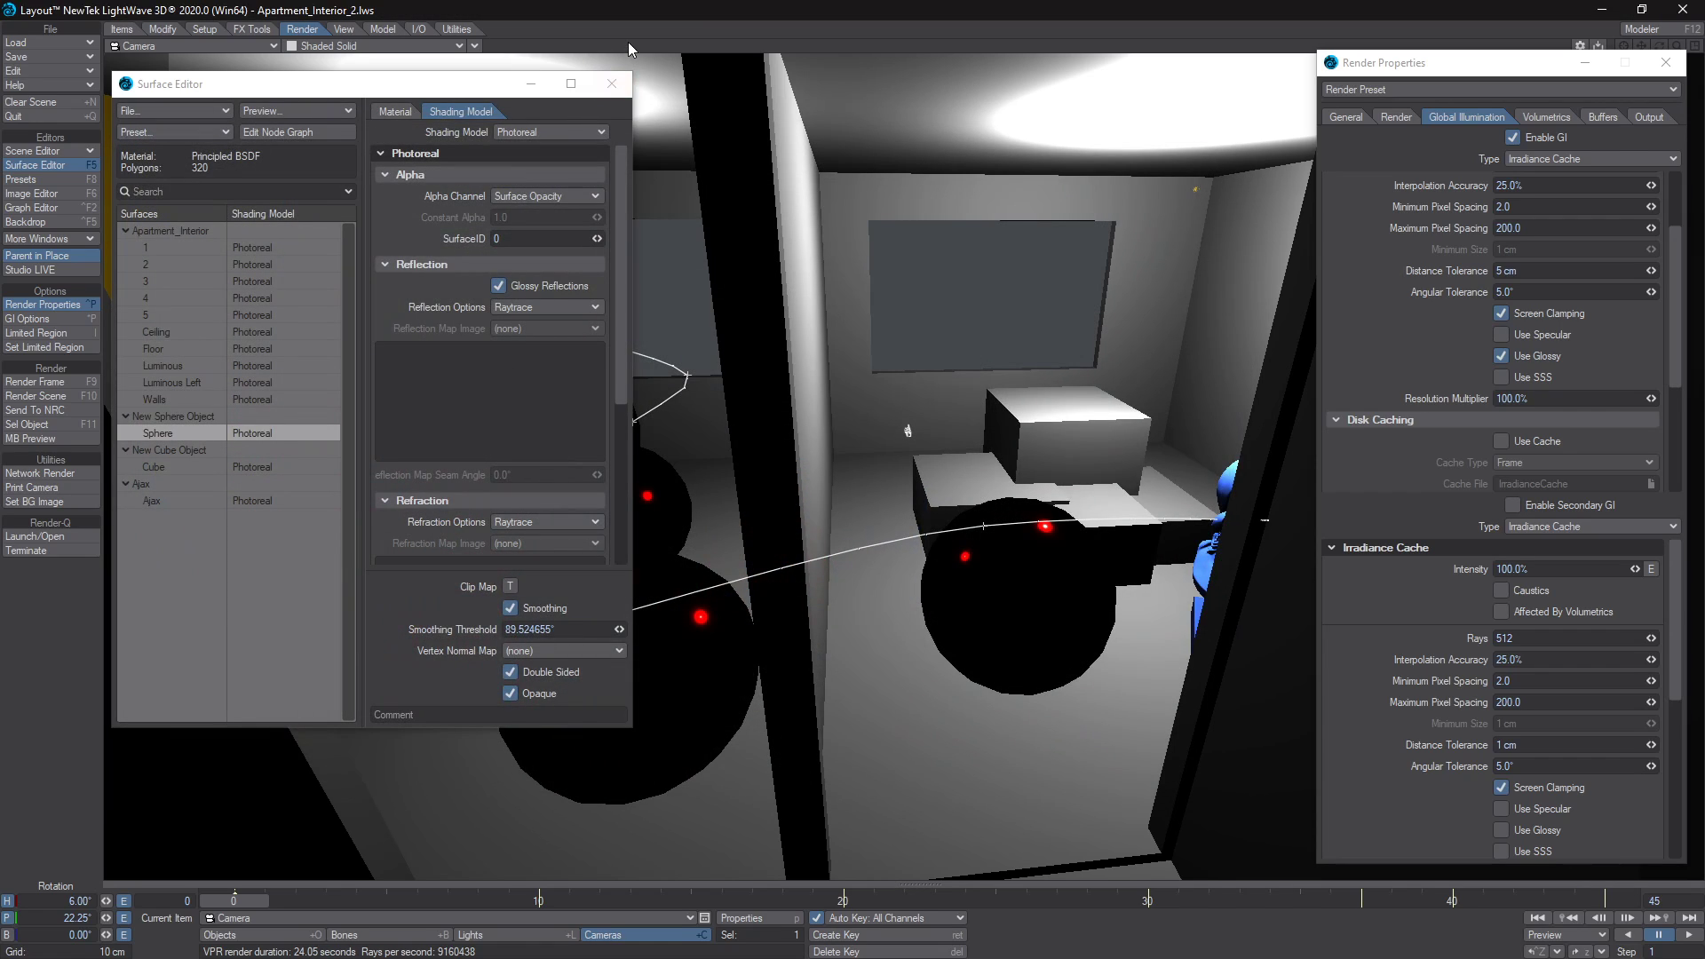
pyautogui.click(611, 83)
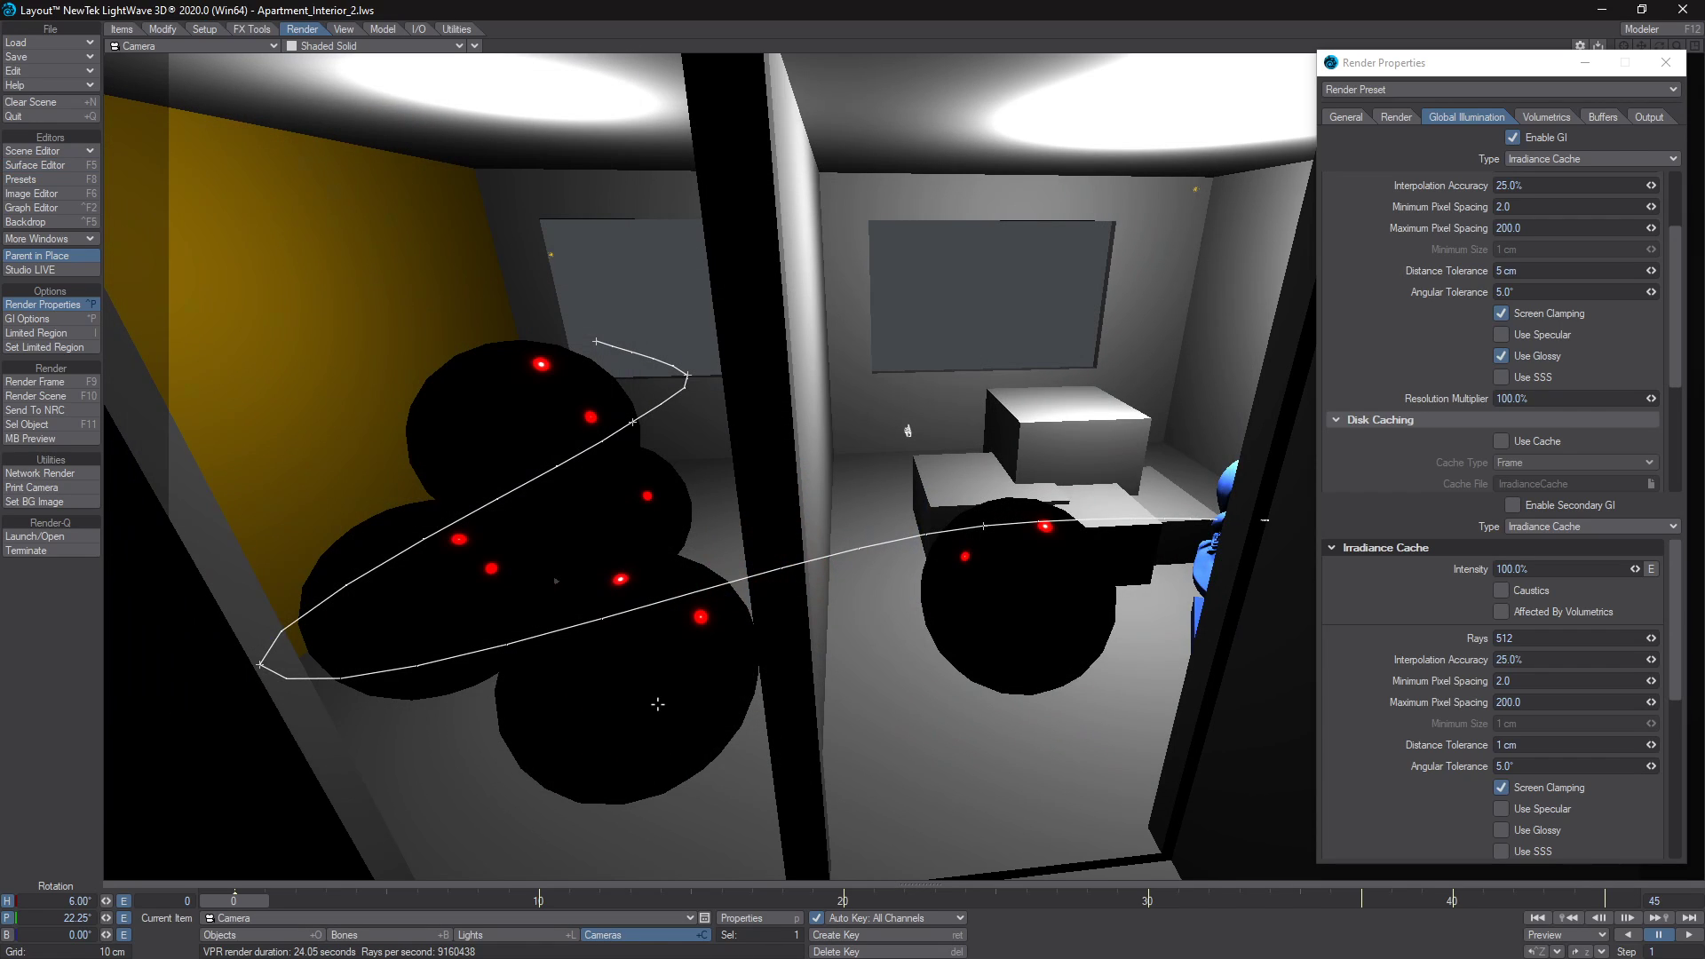
pyautogui.moveTo(696, 507); pyautogui.dragTo(602, 437)
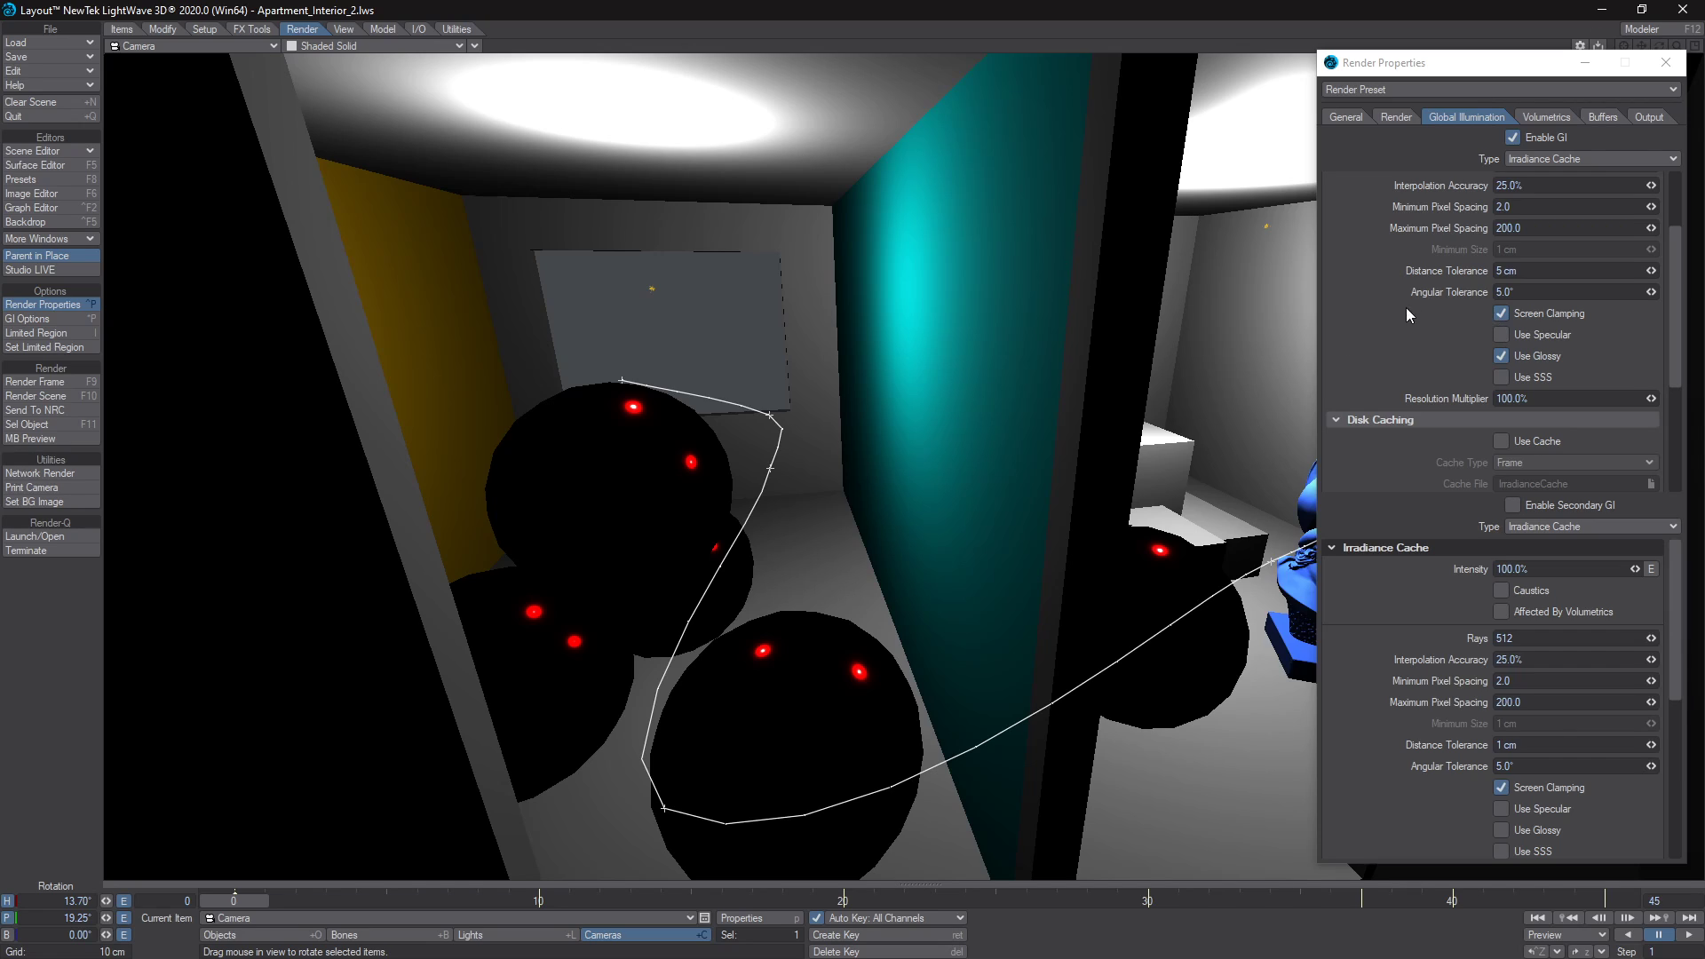
pyautogui.click(1501, 355)
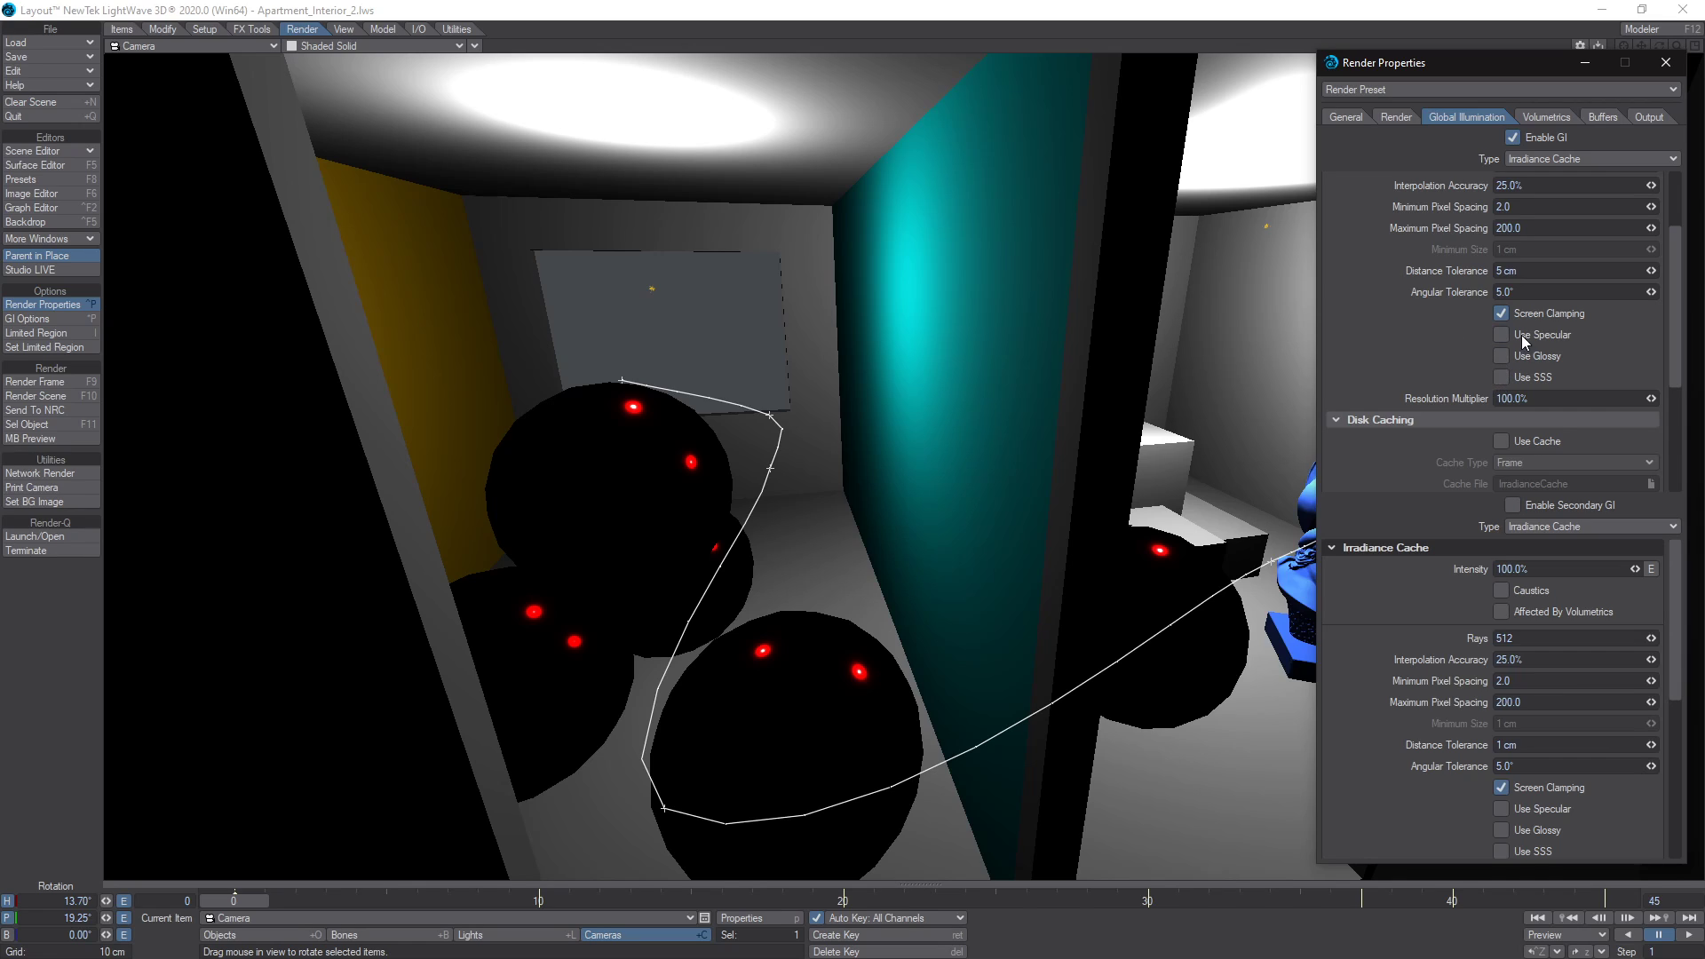
# Enable disk caching for the primary irradiance cache and set its cache file to primary_ in the Apartment_Interior_2 folder.
pyautogui.scroll(-3, 1521, 334)
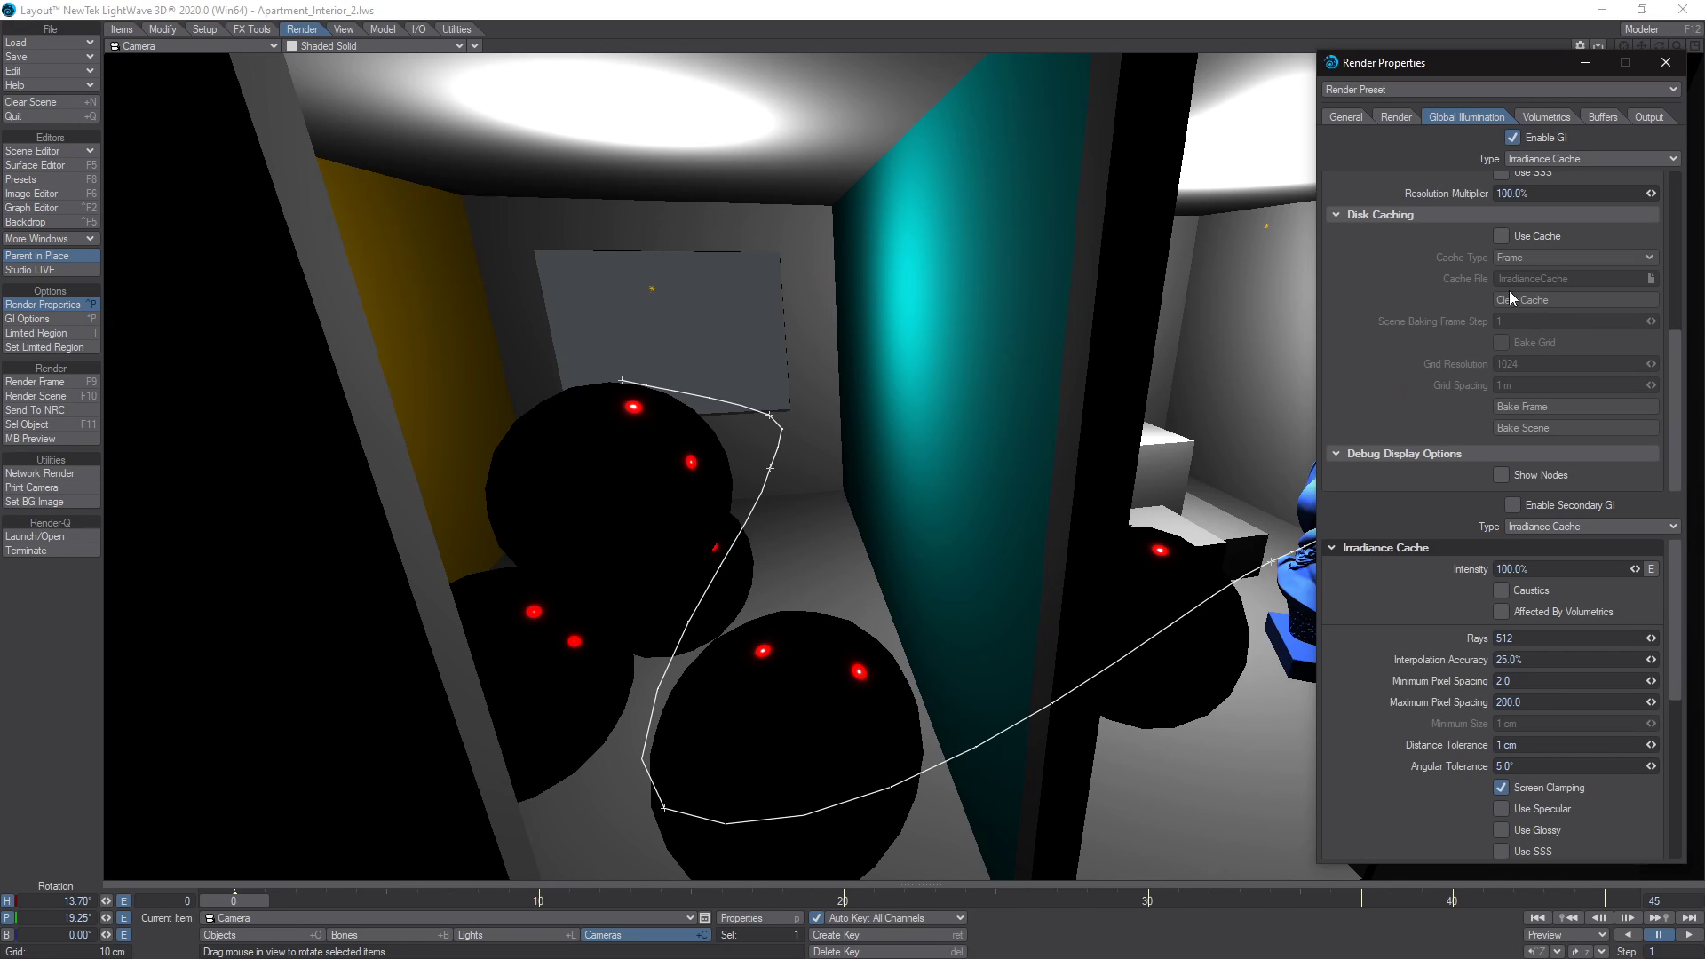
pyautogui.click(1500, 236)
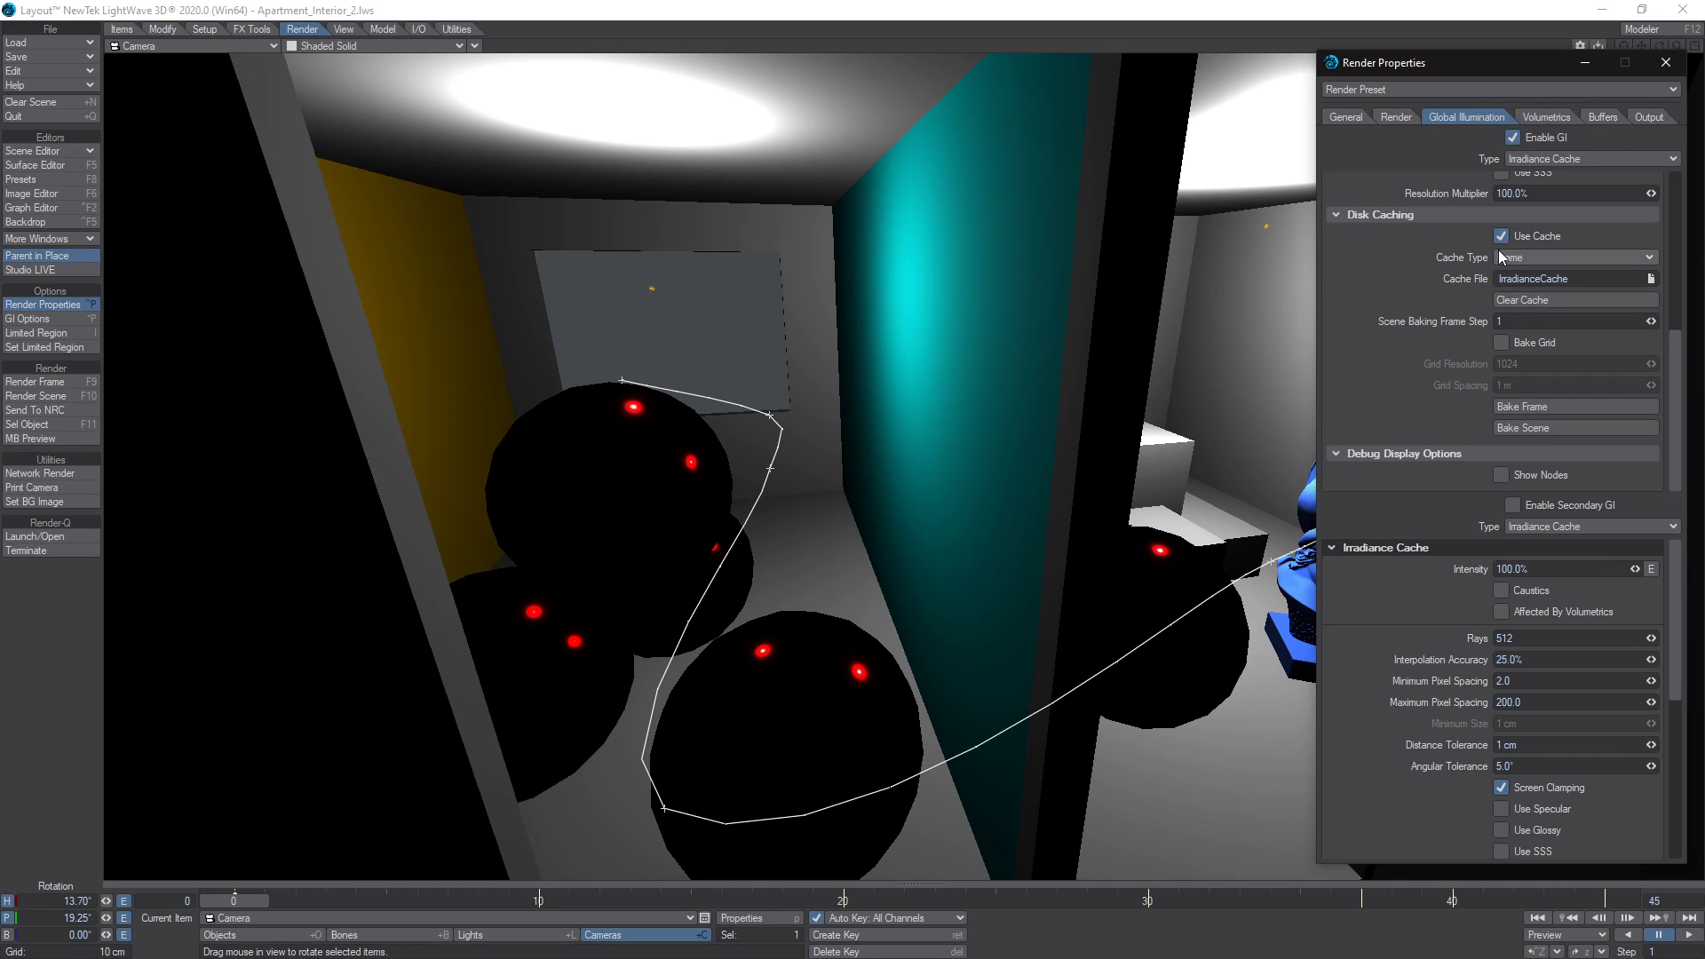
pyautogui.click(1652, 279)
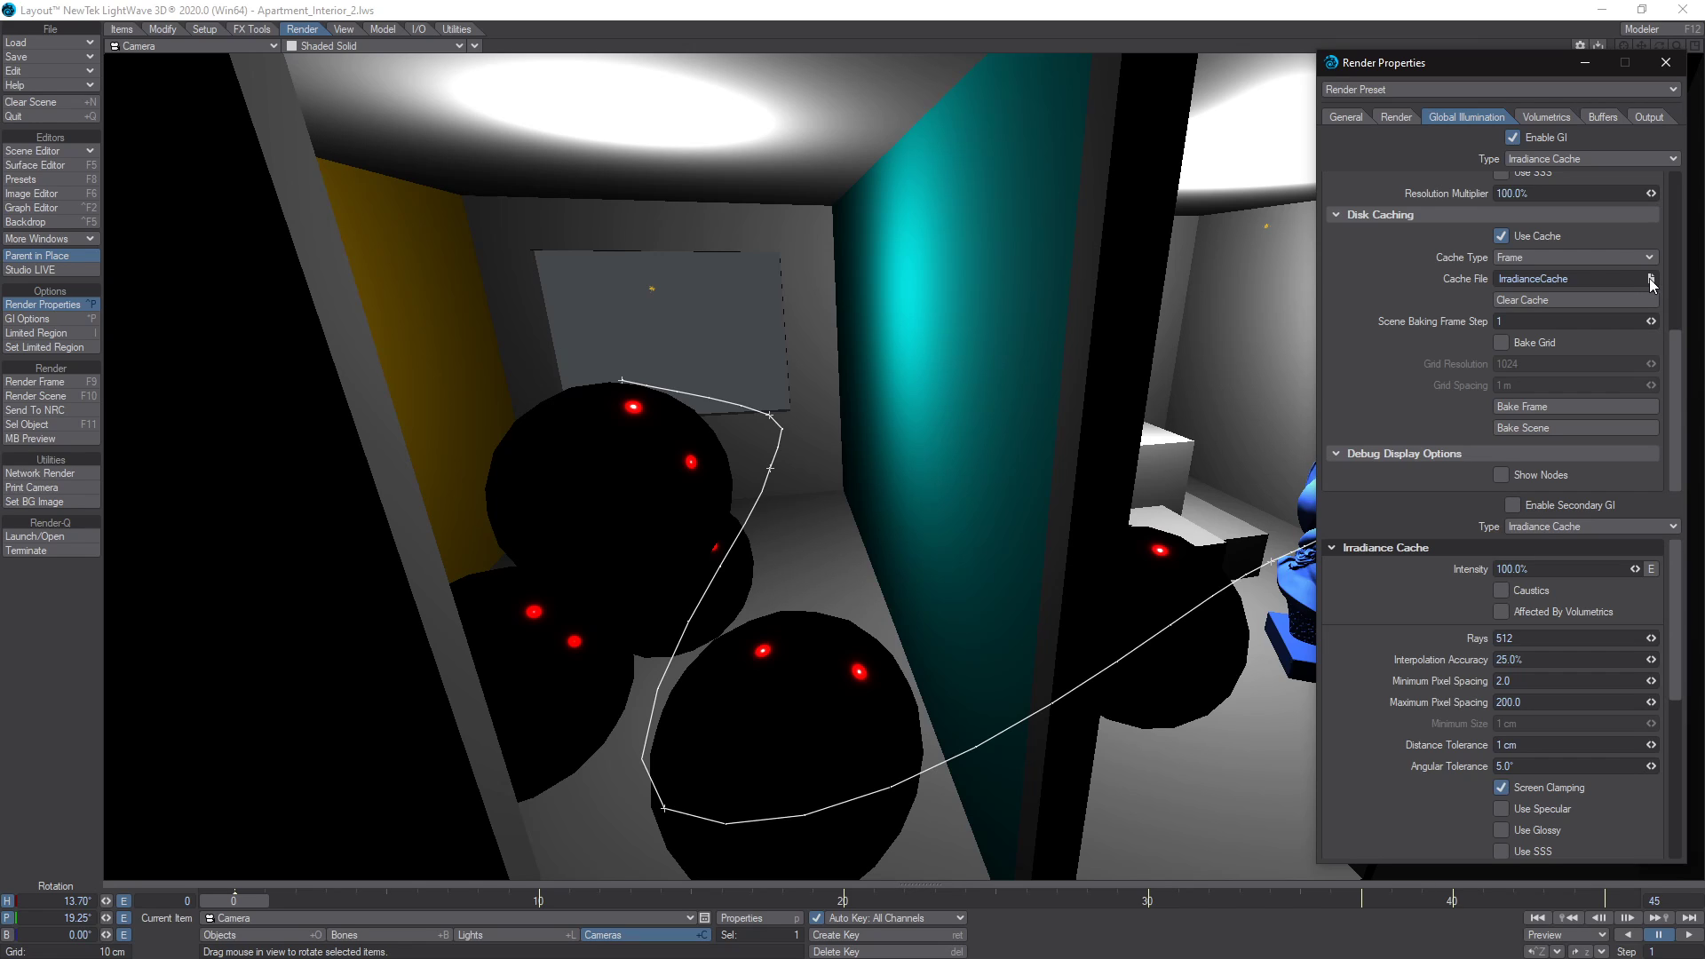
pyautogui.write('primary')
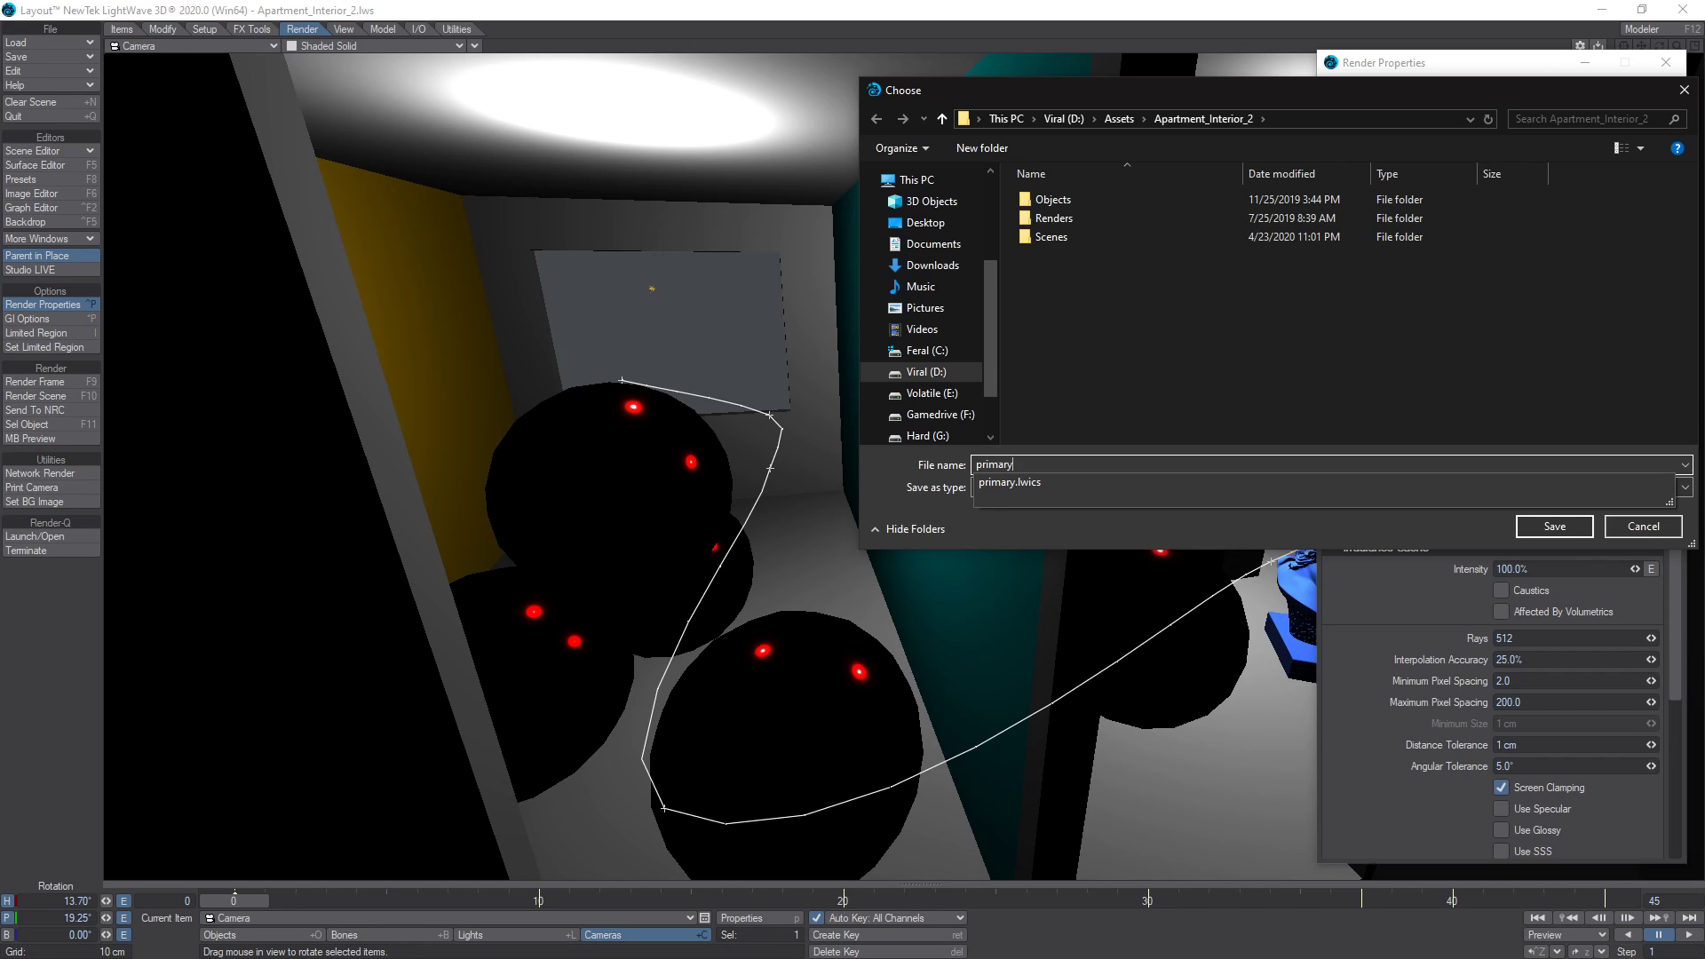
pyautogui.click(1238, 317)
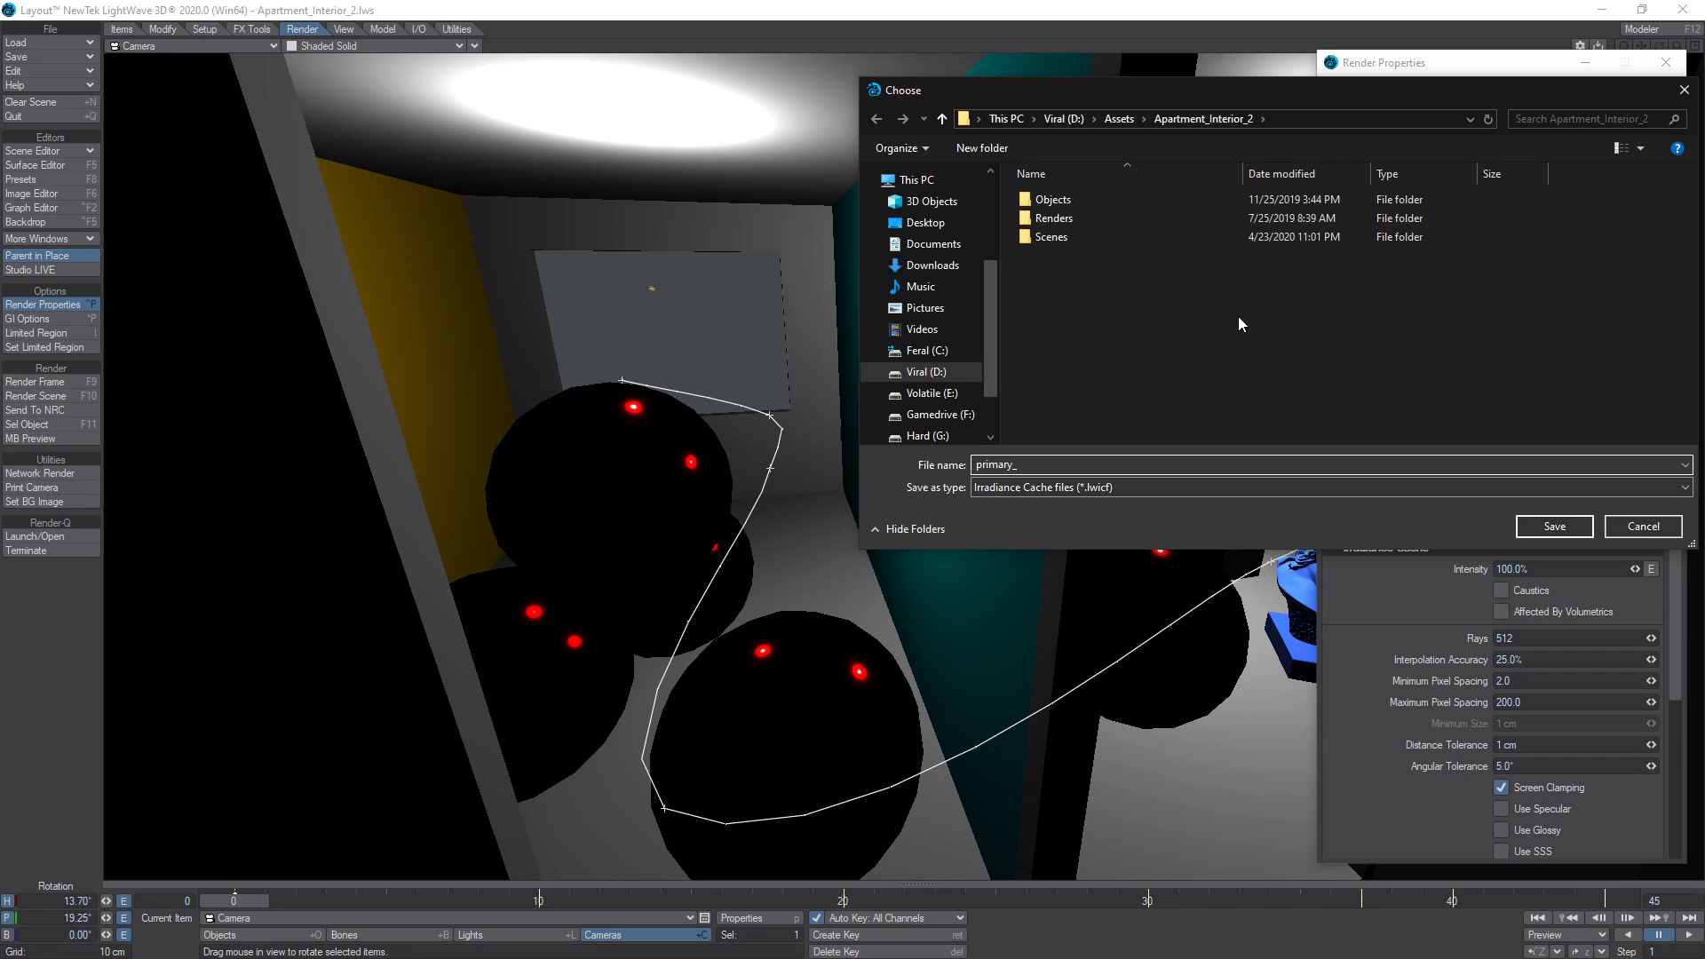
pyautogui.press('Return')
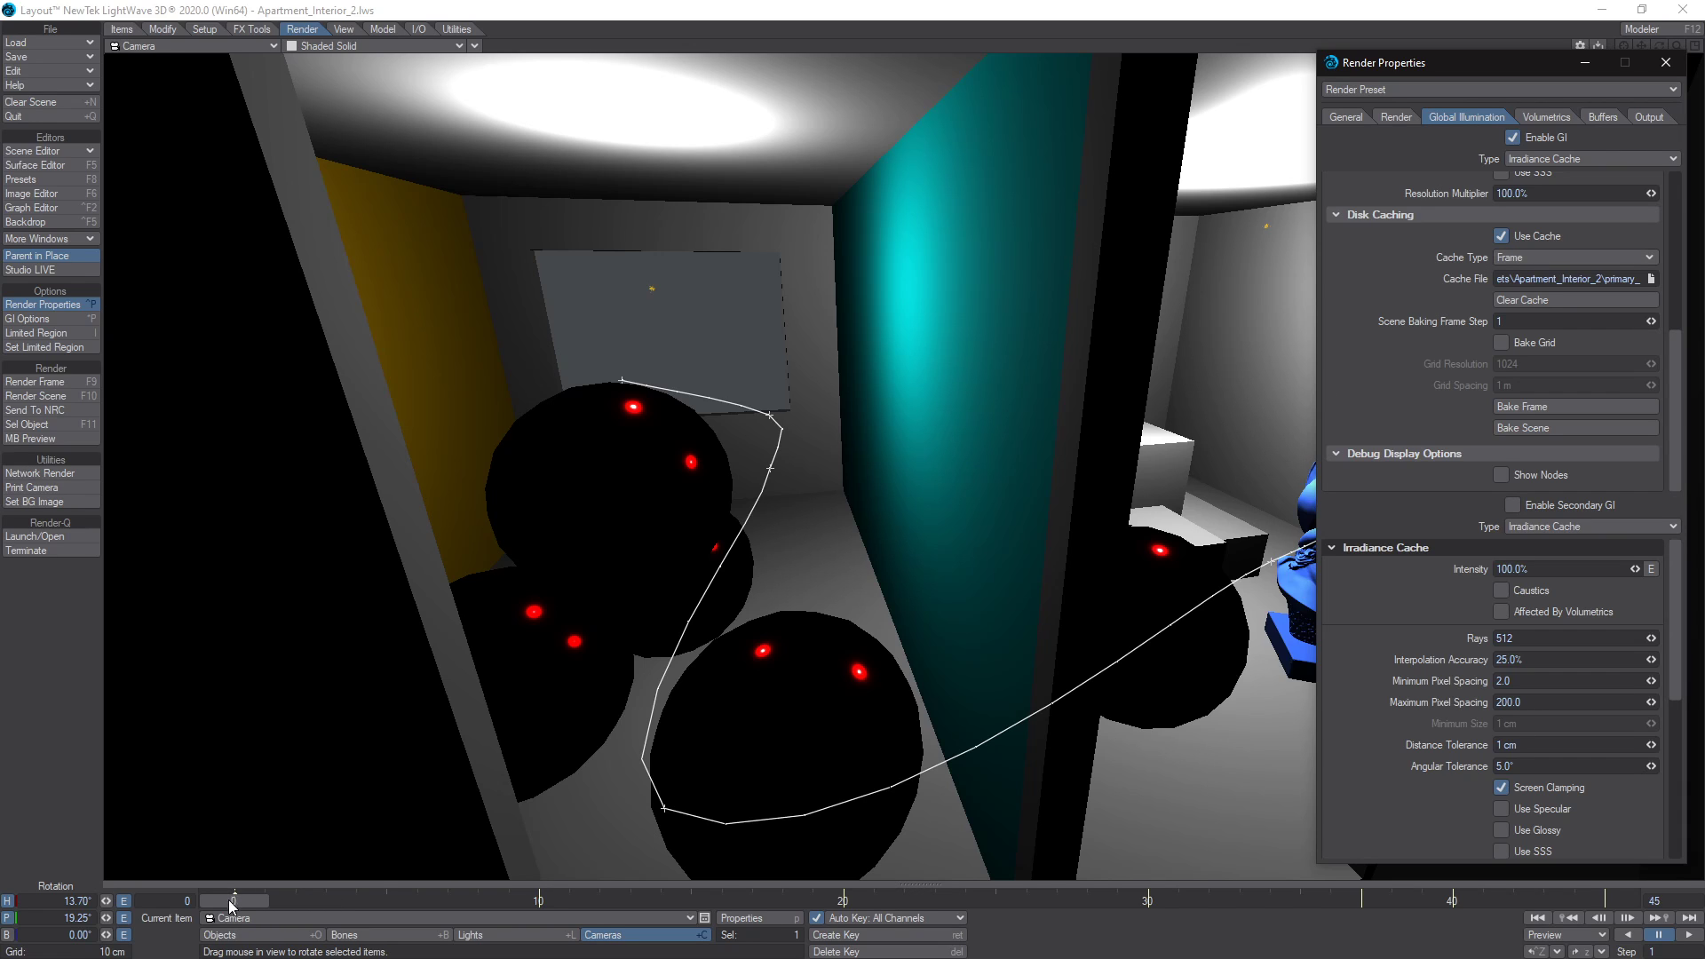
# Set the primary disk cache's Cache Type to Scene.
pyautogui.moveTo(233, 904)
pyautogui.mouseDown()
pyautogui.moveTo(1590, 903)
pyautogui.moveTo(234, 902)
pyautogui.mouseUp()
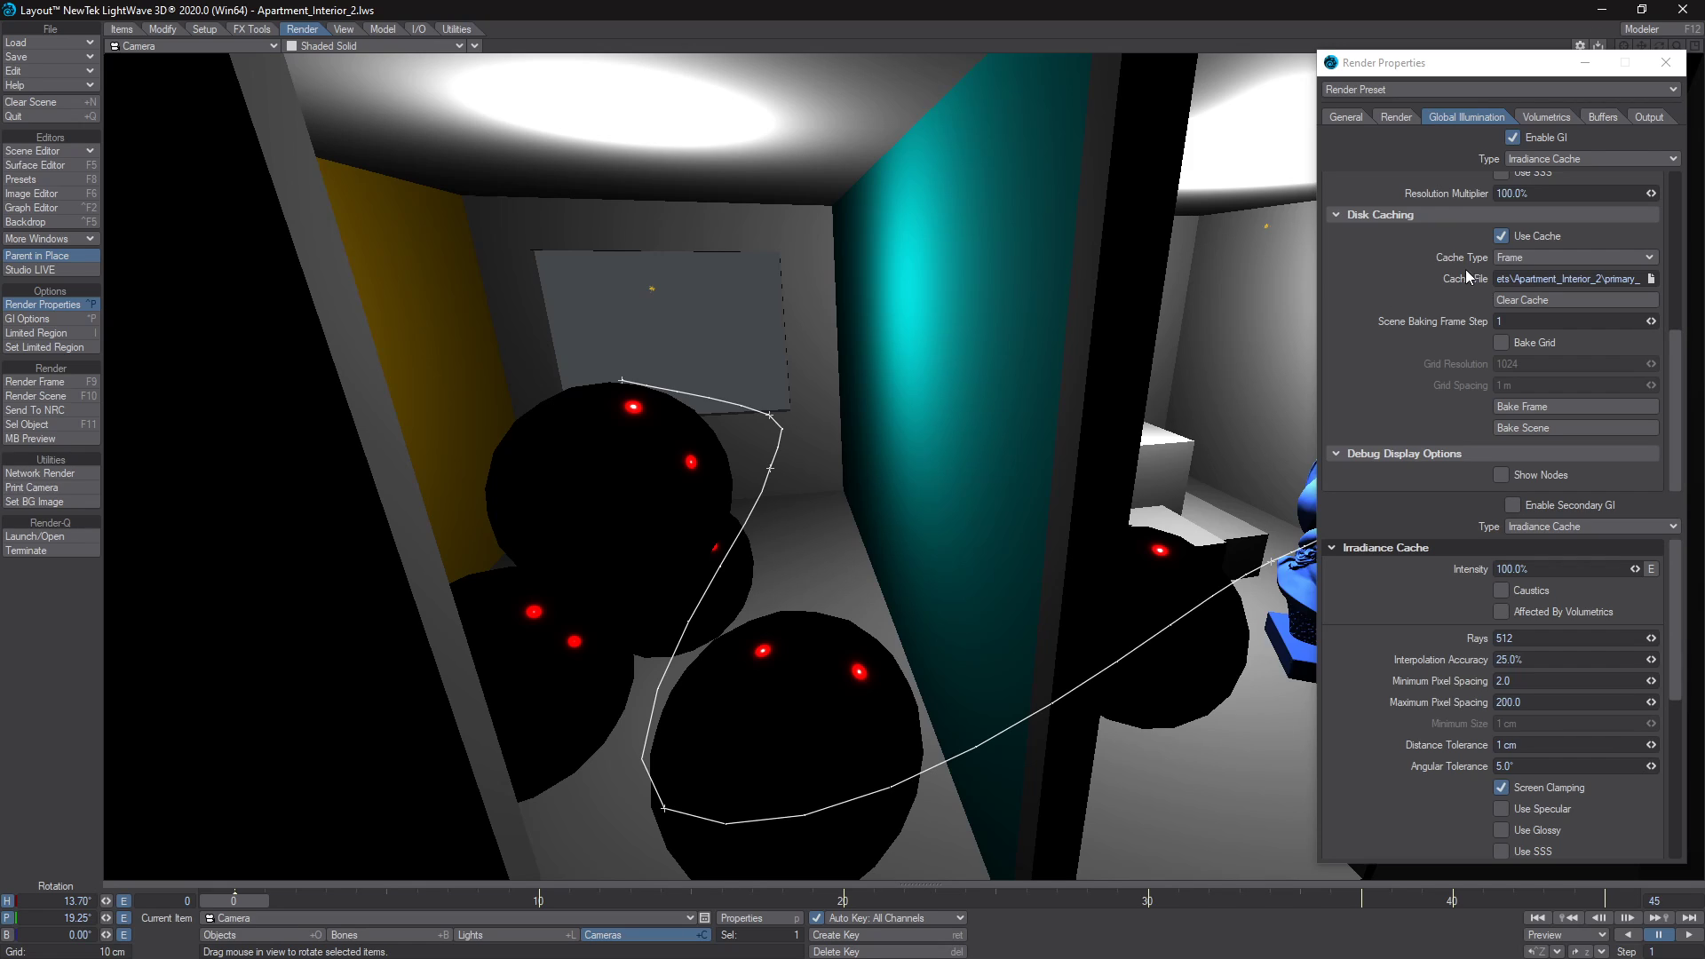
pyautogui.click(1520, 257)
pyautogui.click(1523, 269)
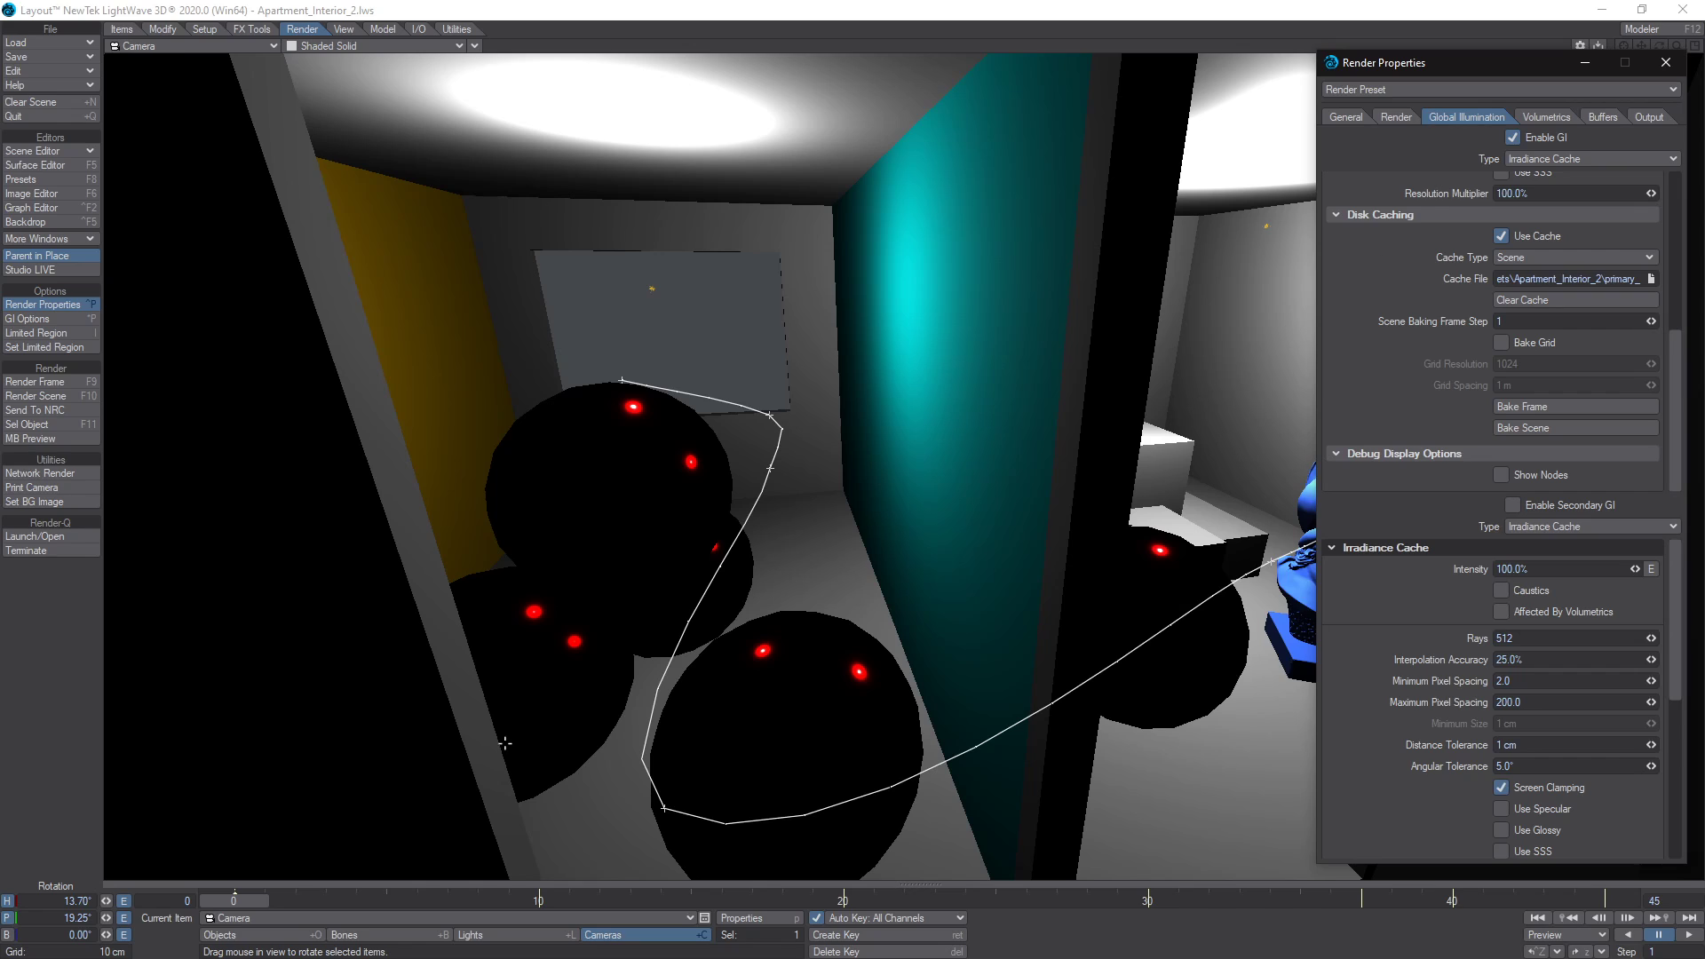
pyautogui.moveTo(244, 898)
pyautogui.mouseDown()
pyautogui.moveTo(366, 899)
pyautogui.moveTo(238, 898)
pyautogui.mouseUp()
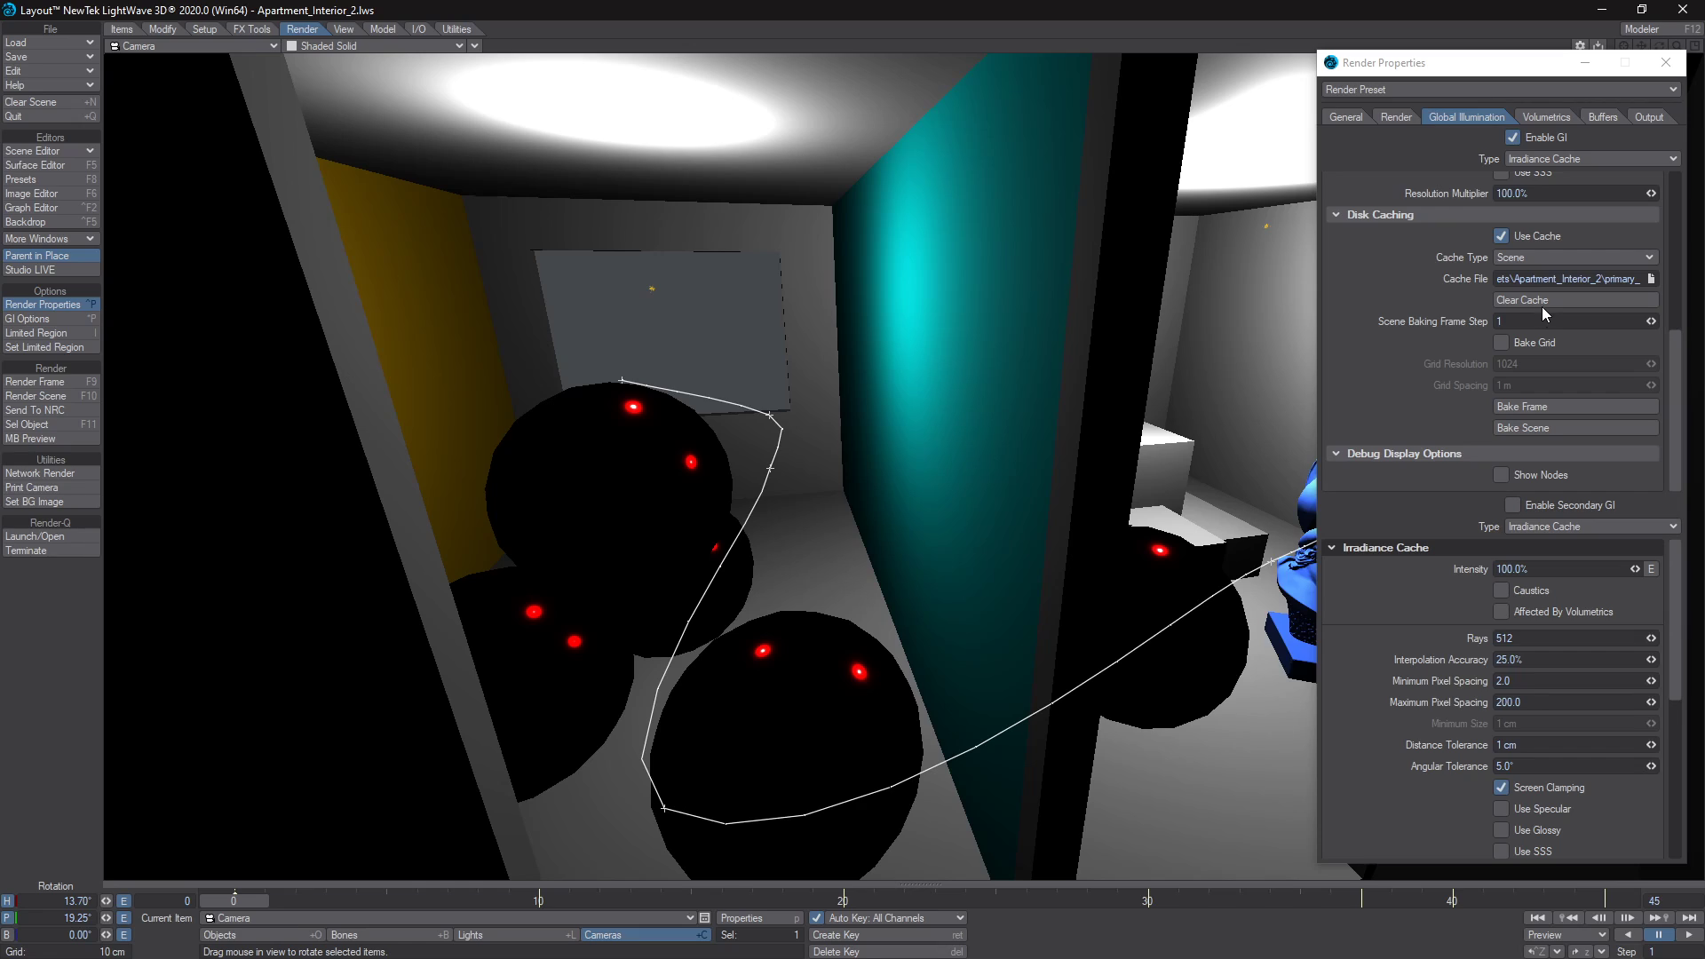
pyautogui.click(1514, 255)
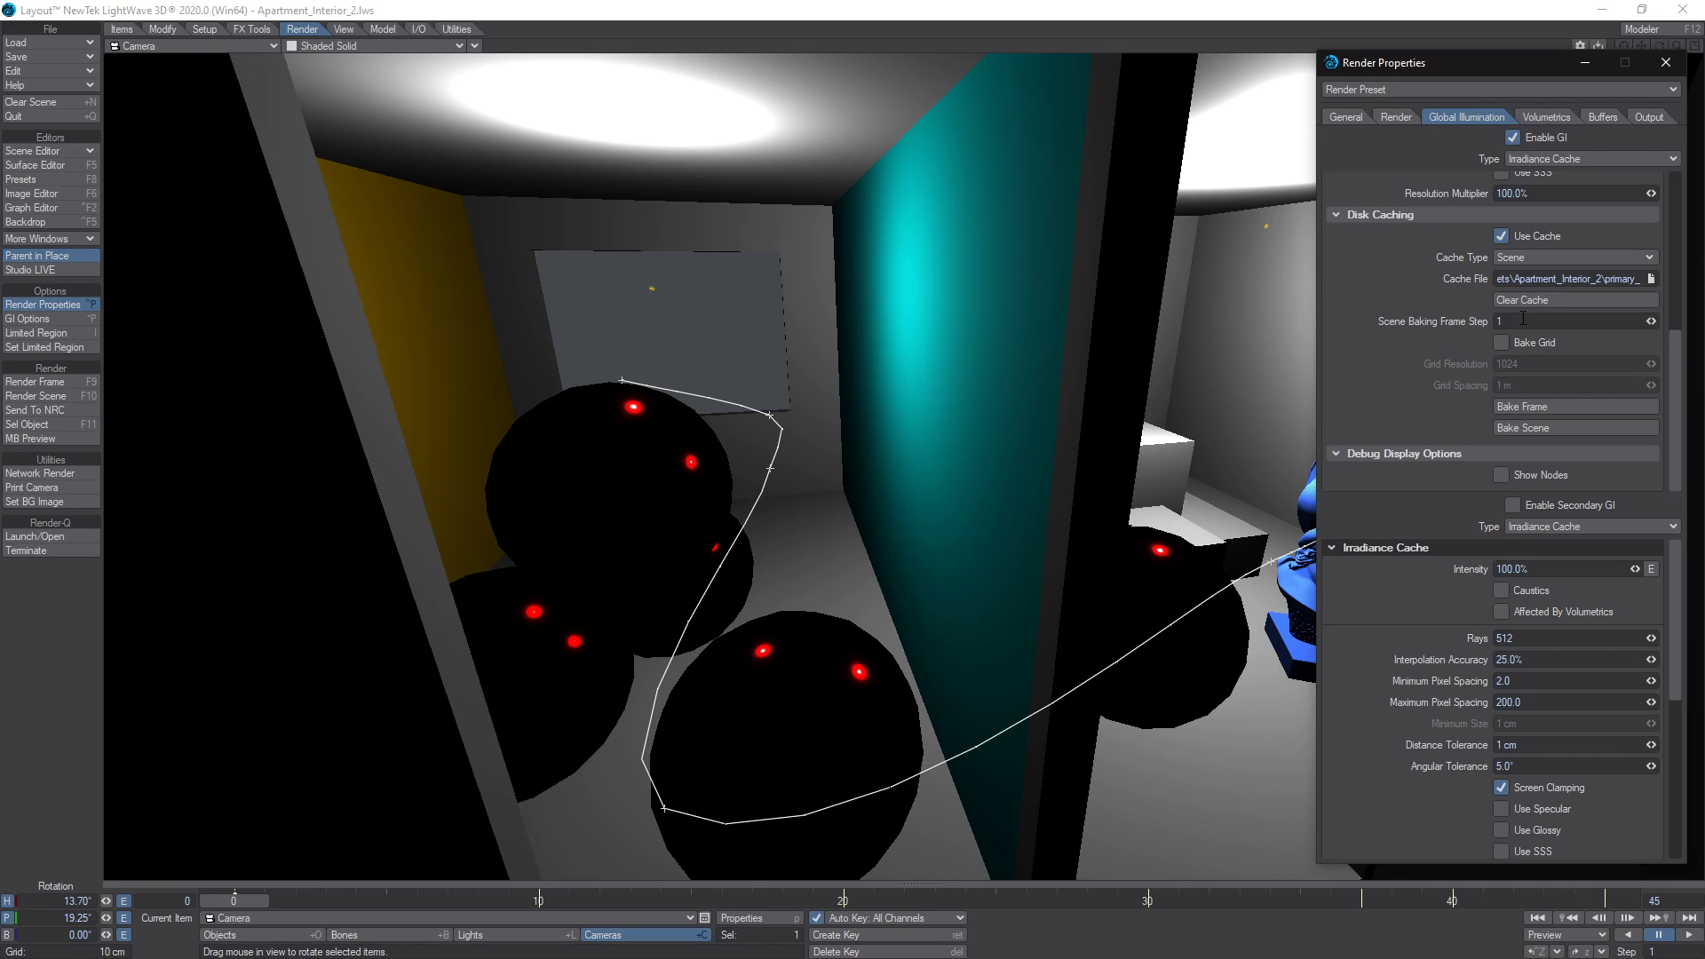
# Try a Scene Baking Frame Step of 4 for the primary disk cache, and return it to 1.
pyautogui.click(254, 899)
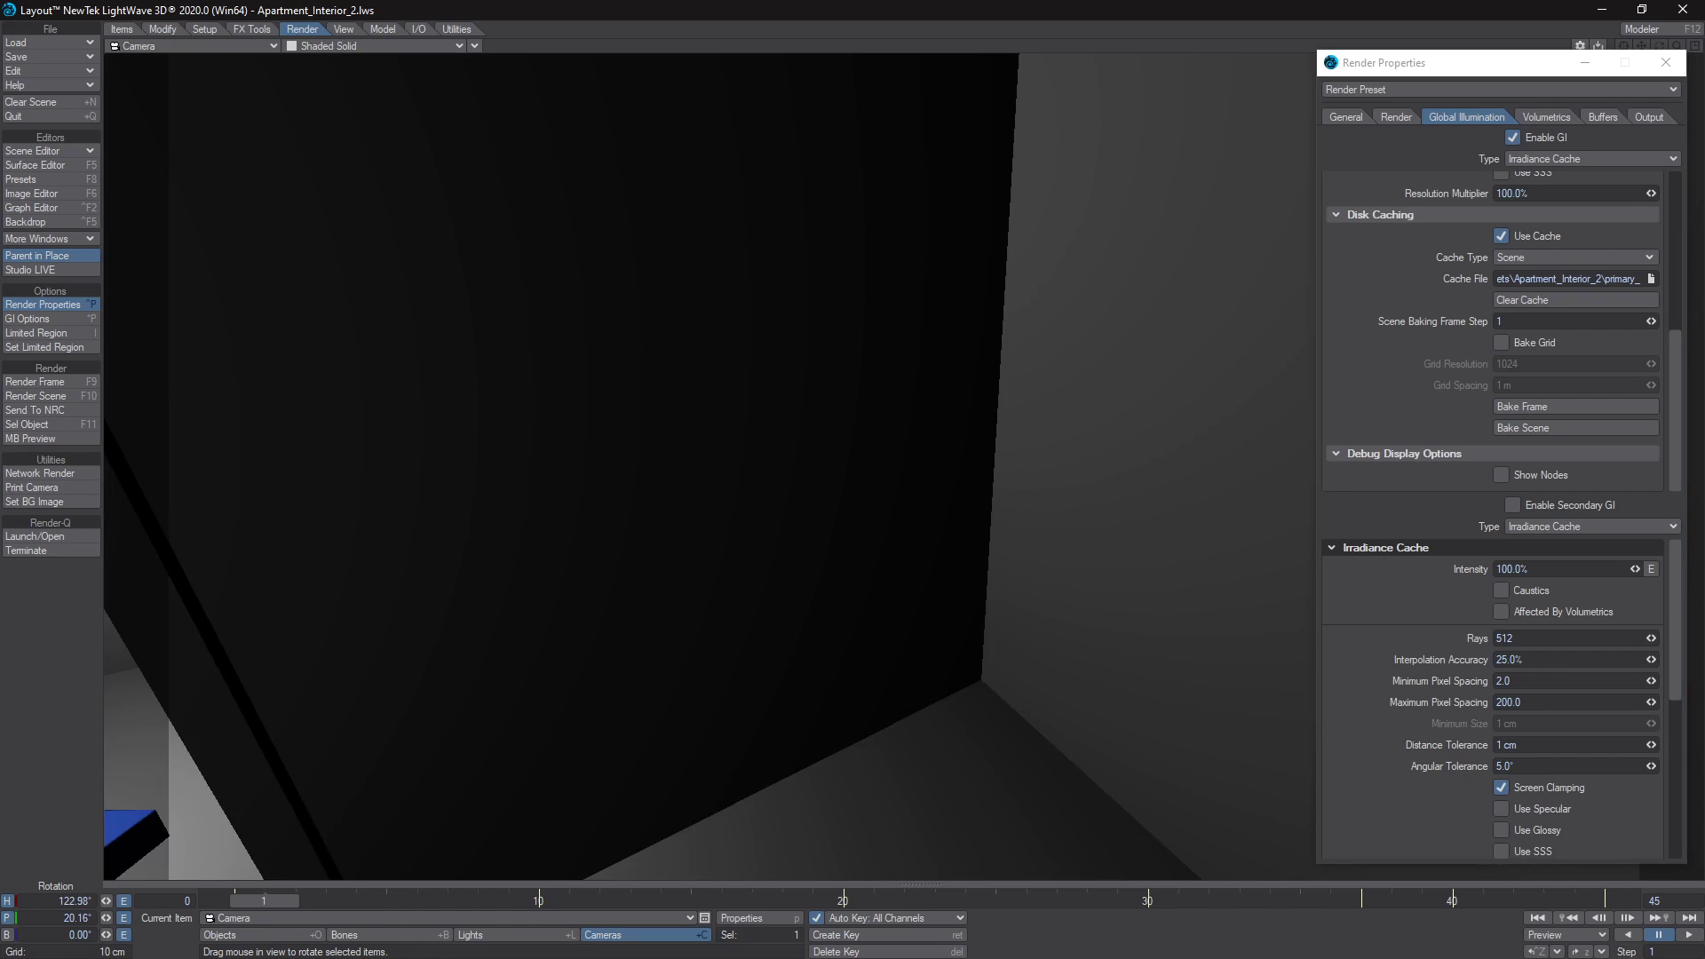
pyautogui.click(251, 901)
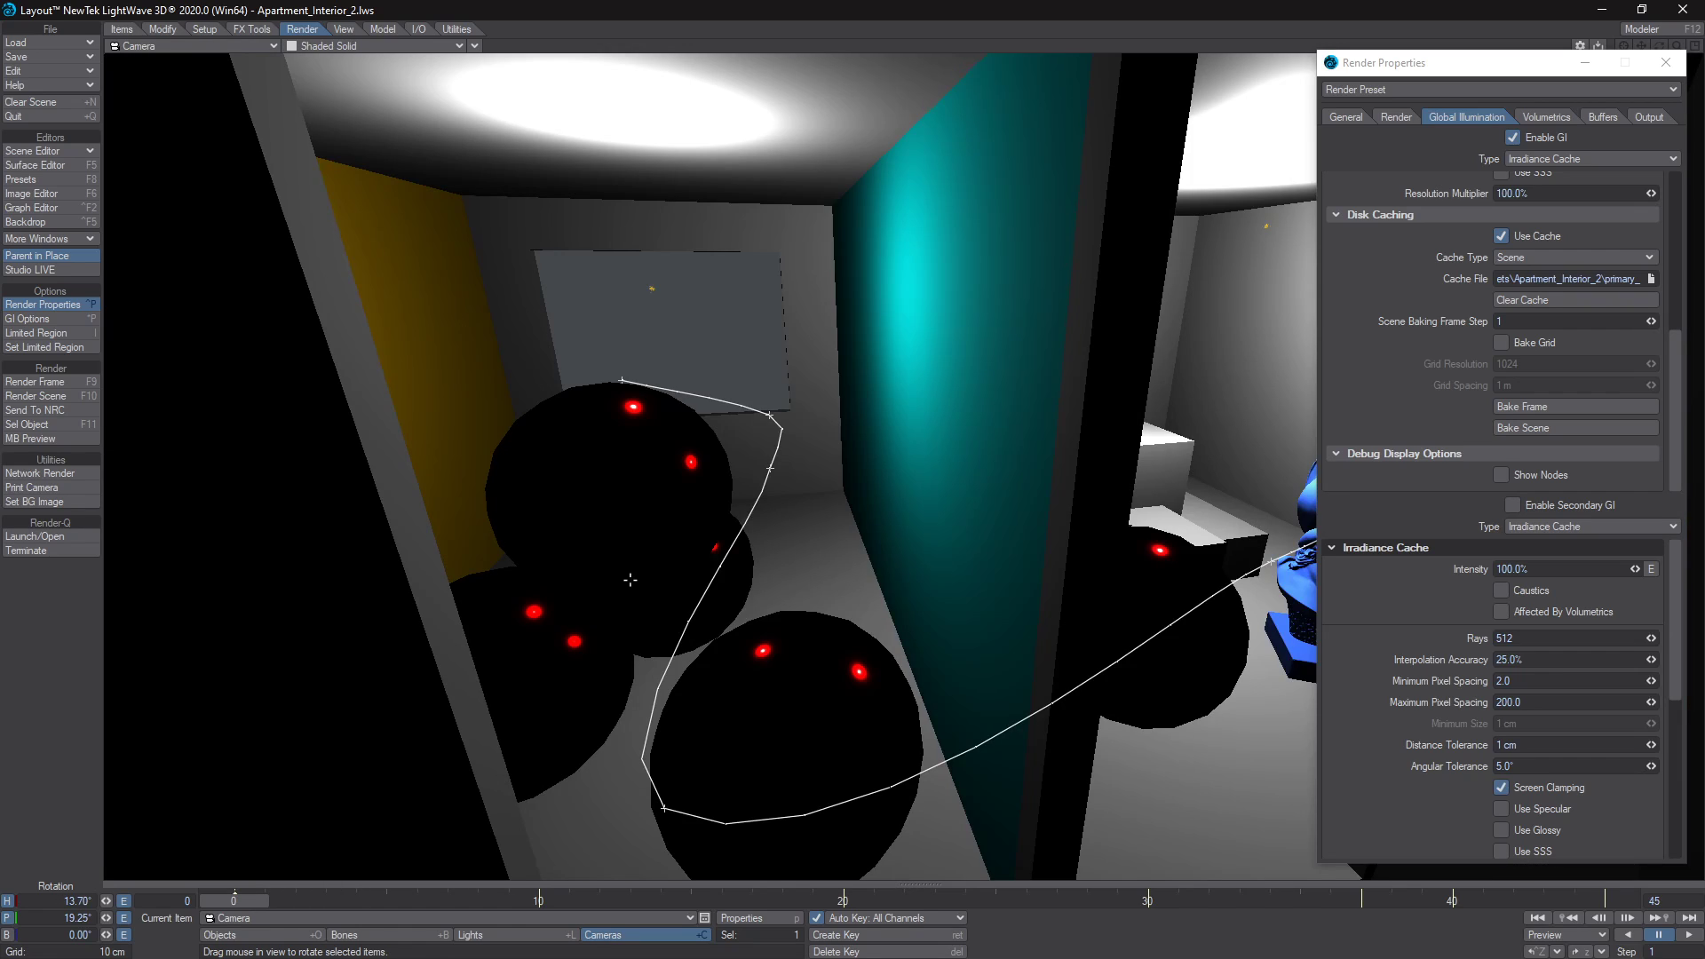
pyautogui.click(1525, 322)
pyautogui.press('BackSpace')
pyautogui.write('4')
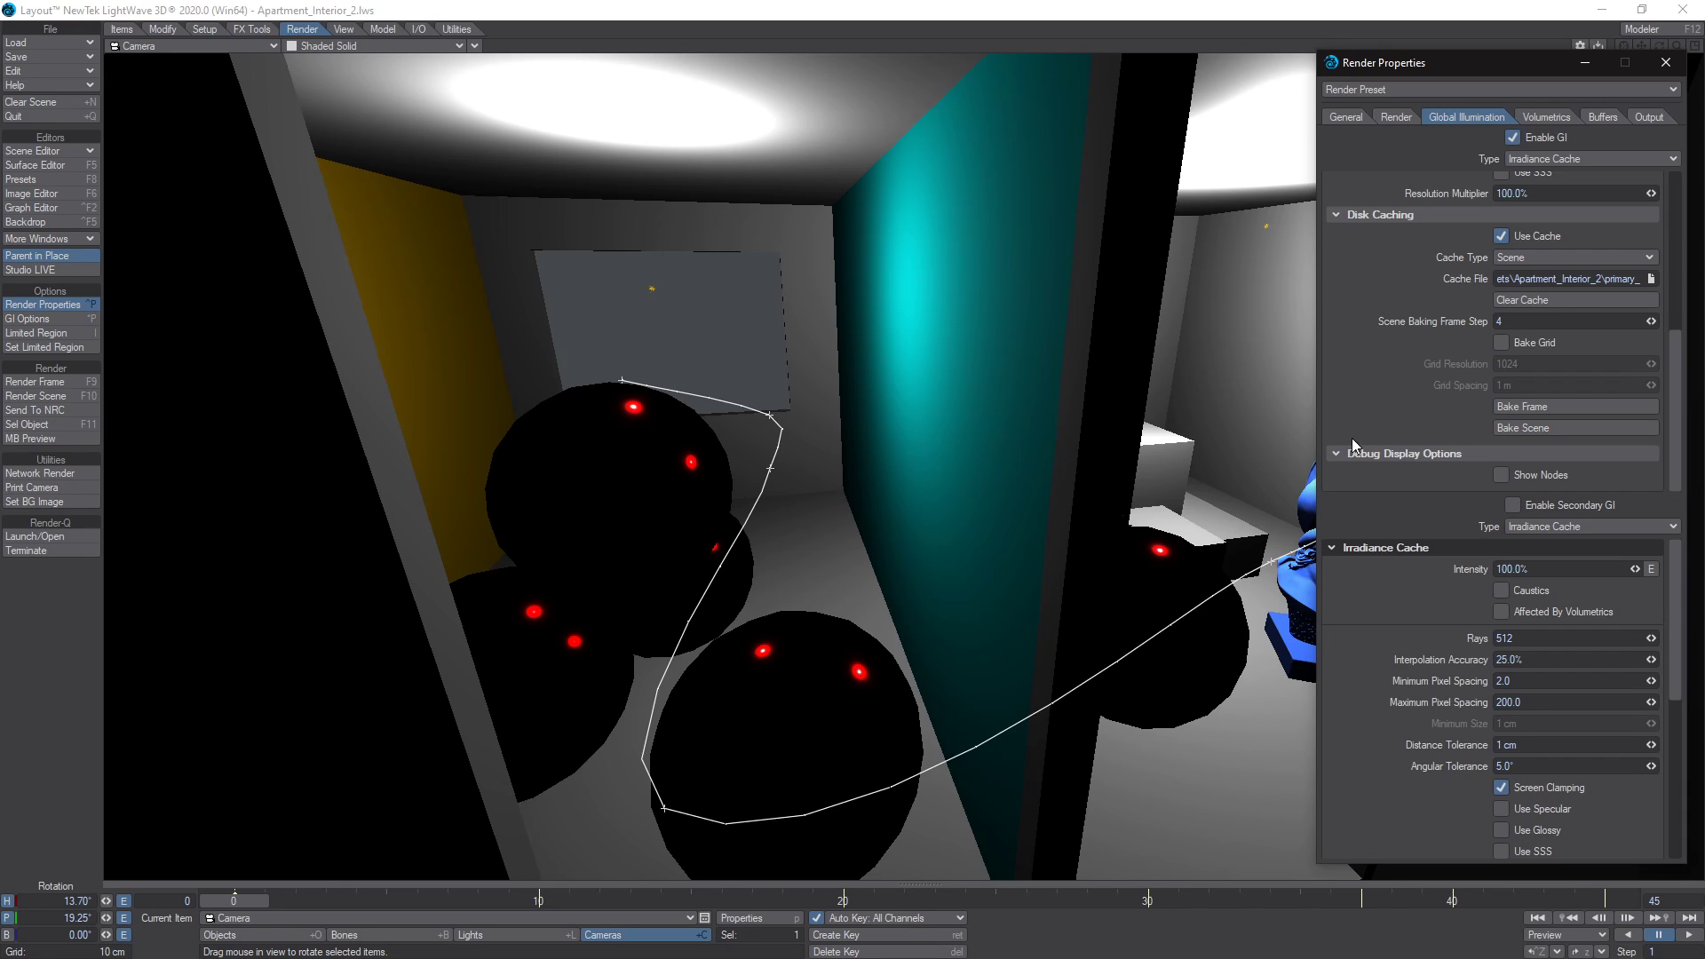
pyautogui.moveTo(247, 901)
pyautogui.mouseDown()
pyautogui.moveTo(460, 900)
pyautogui.moveTo(242, 900)
pyautogui.mouseUp()
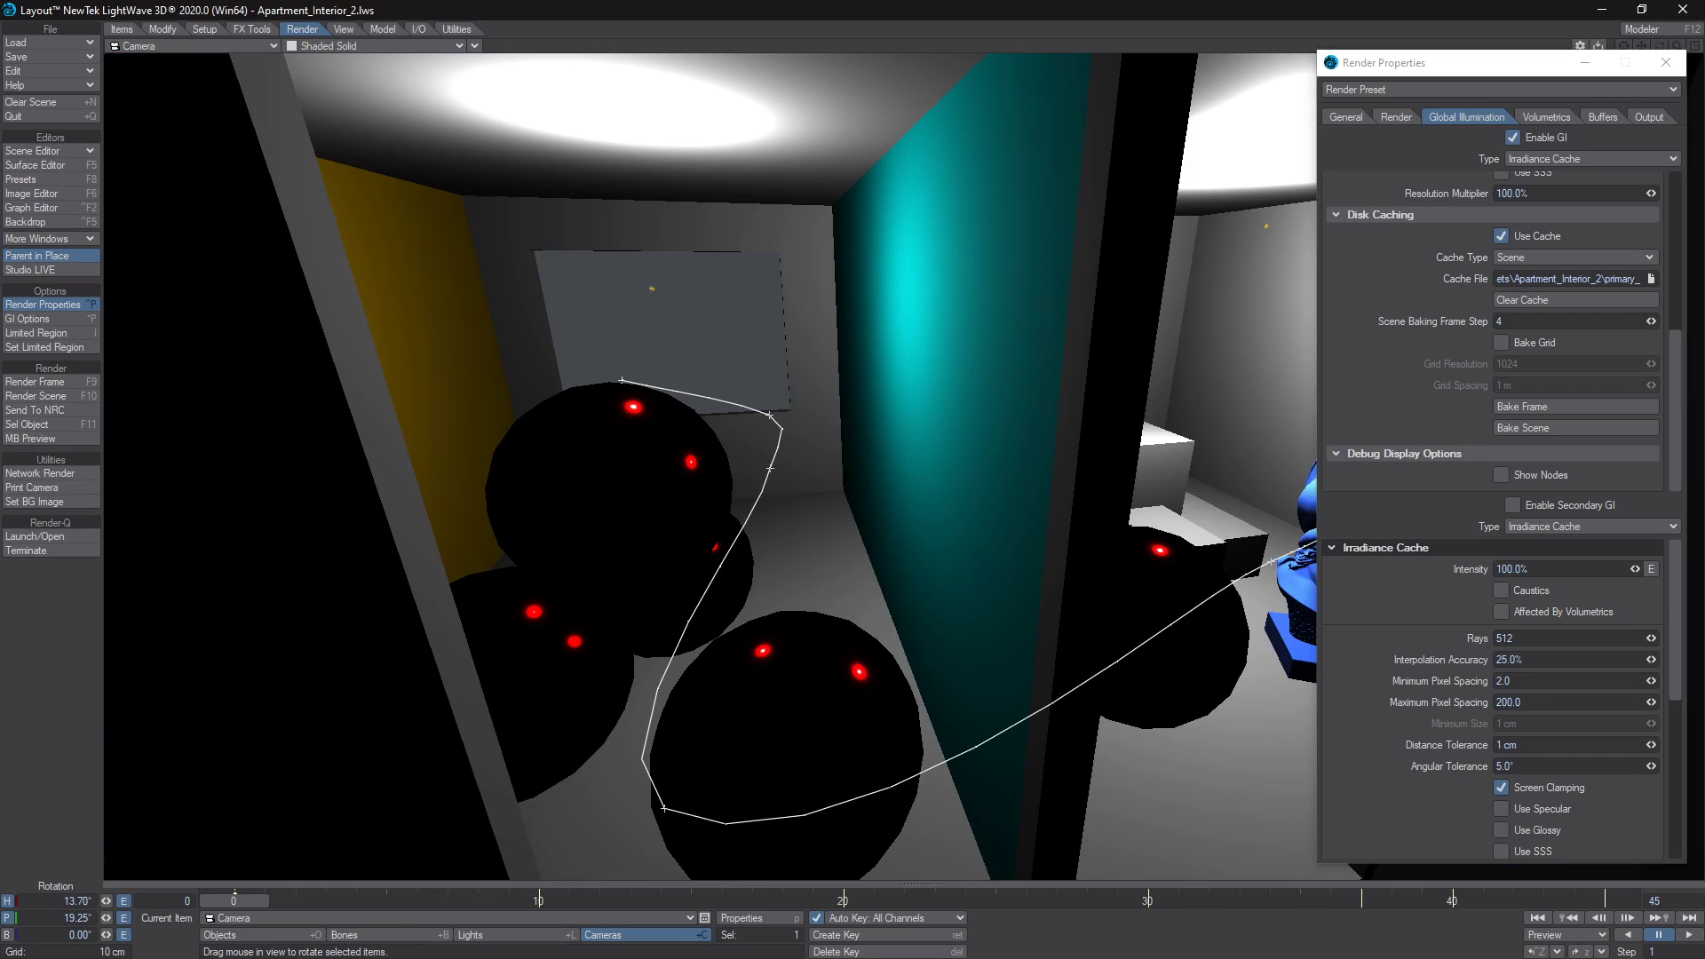
pyautogui.moveTo(1517, 322); pyautogui.dragTo(1435, 325)
pyautogui.write('1')
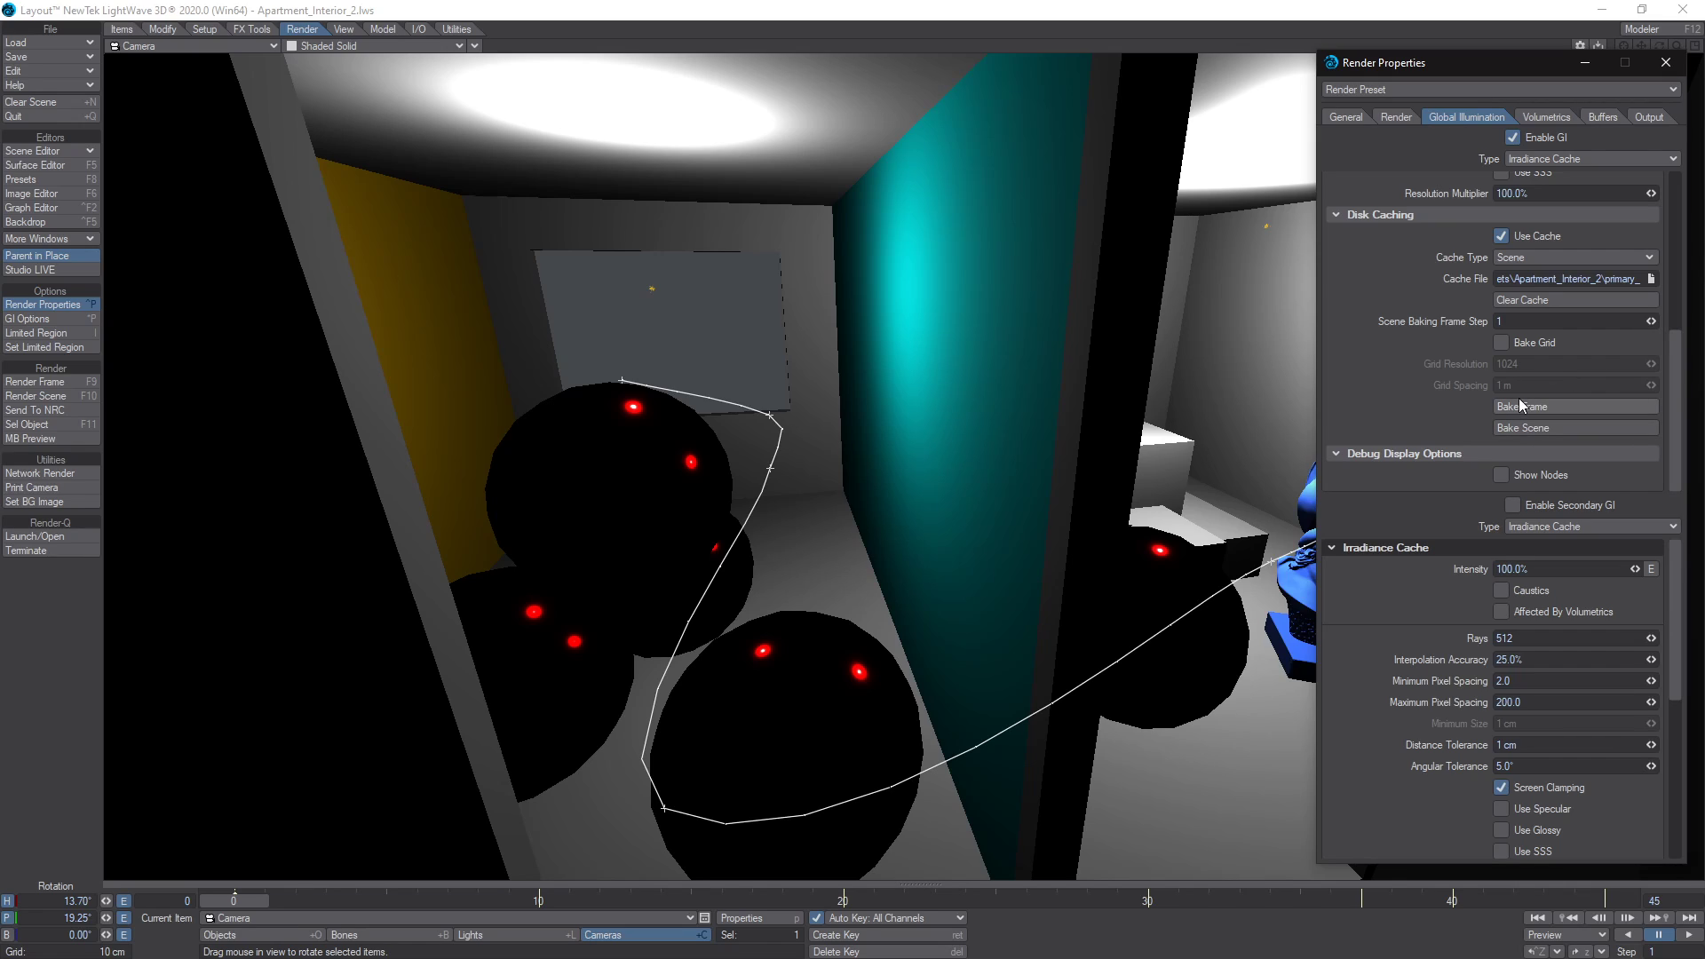
# Set the primary disk cache's Cache Type to Frame and bake the irradiance cache for frame 0.
pyautogui.click(1532, 260)
pyautogui.click(1544, 251)
pyautogui.click(1519, 405)
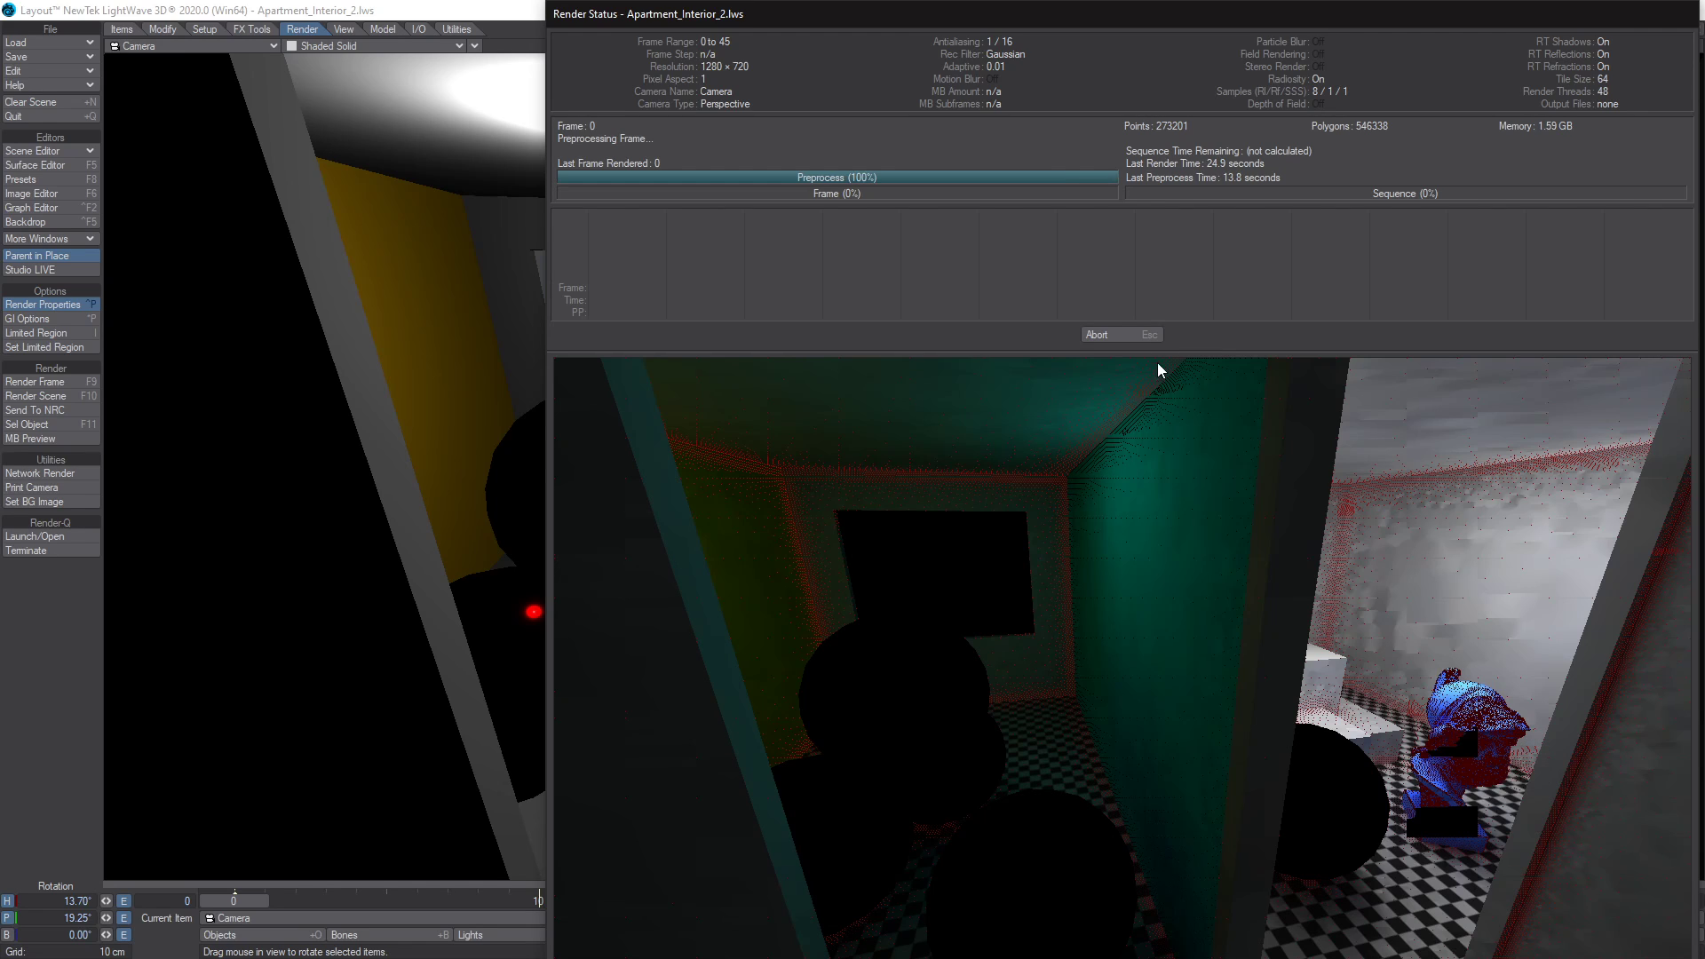
pyautogui.click(1141, 334)
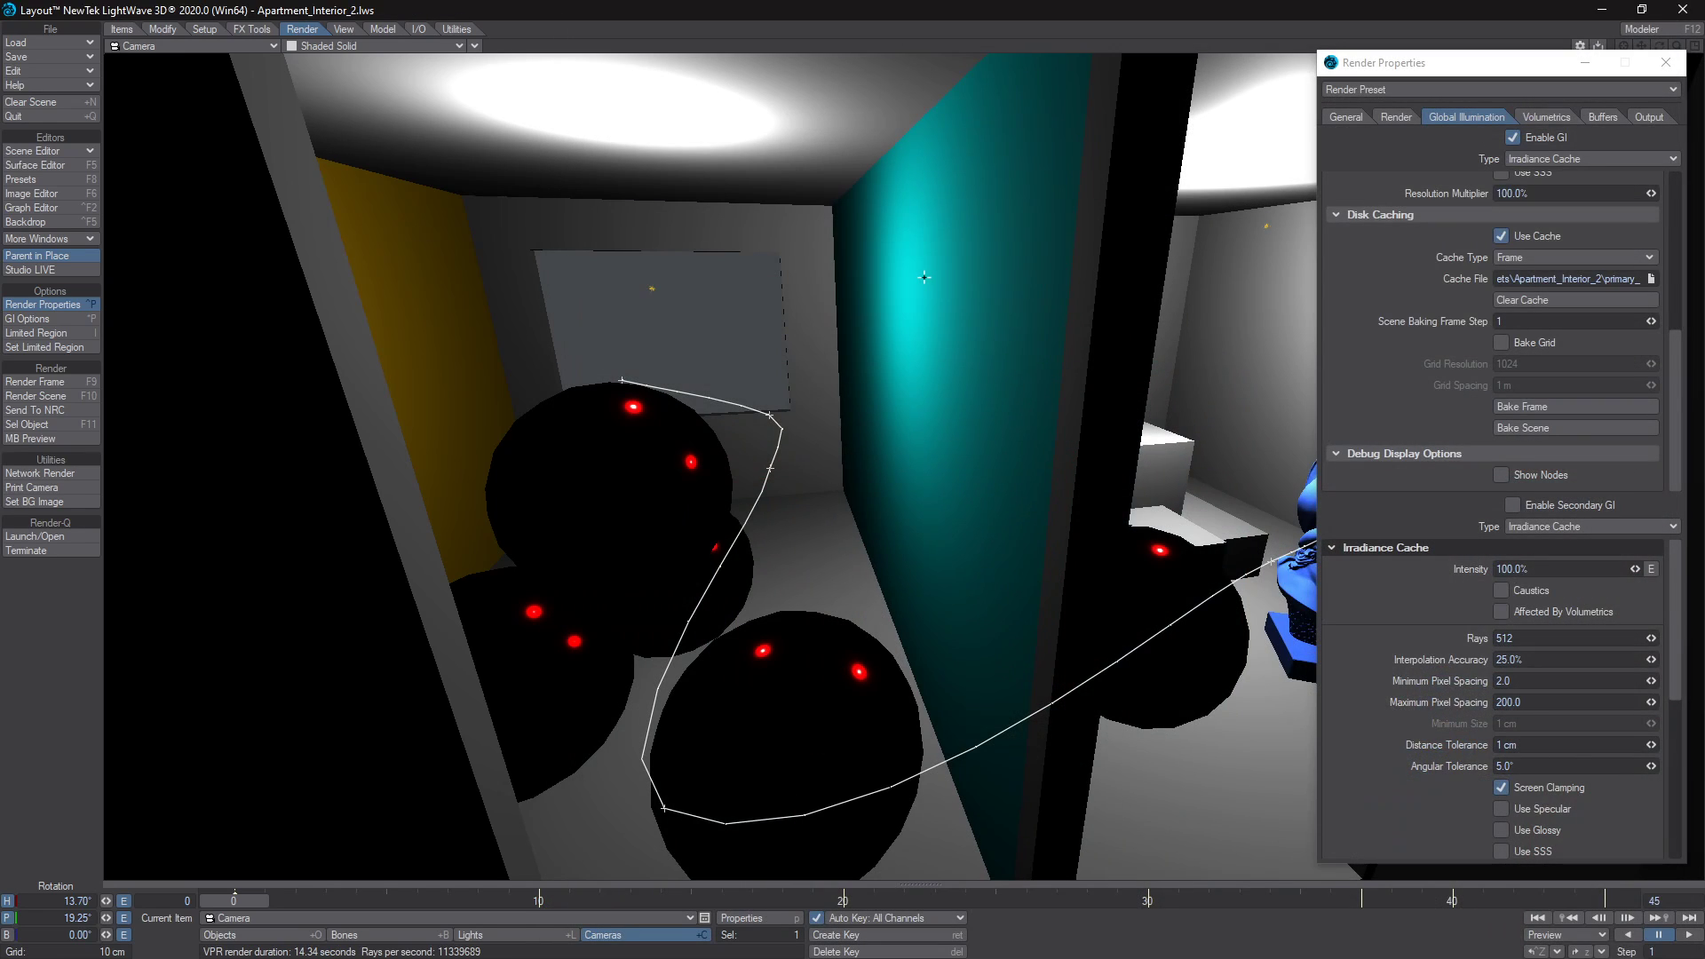
# Switch the camera view to VPR, and bake the irradiance cache for frame 1.
pyautogui.click(332, 46)
pyautogui.click(300, 120)
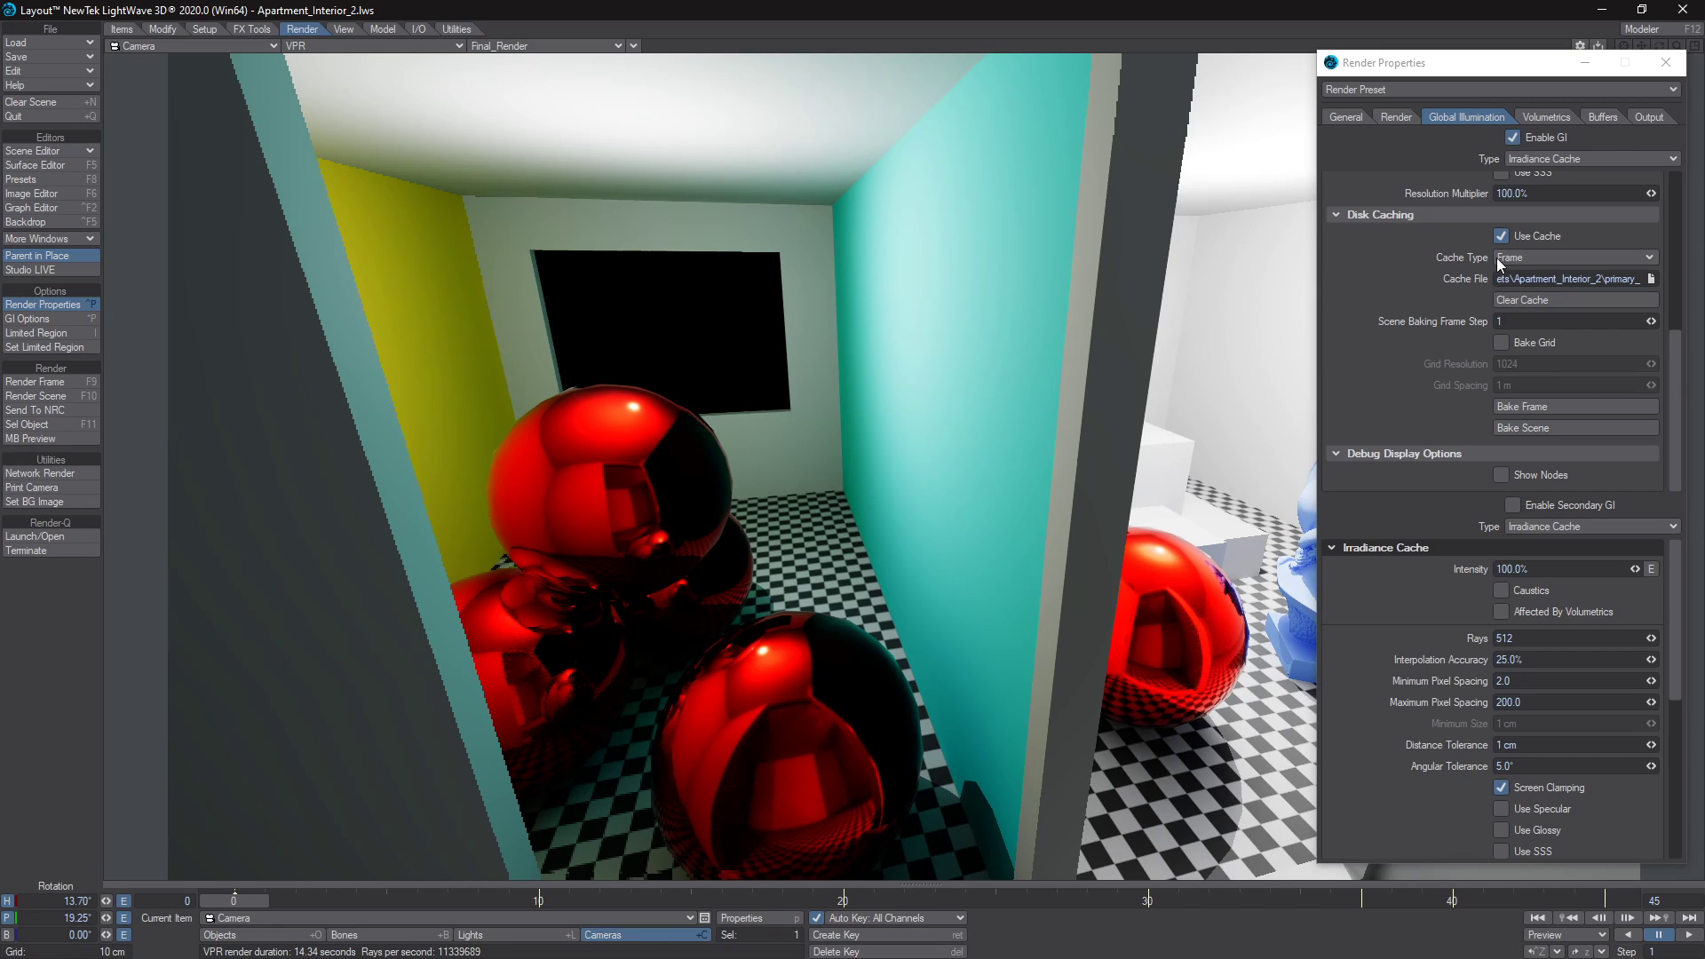
pyautogui.click(1628, 920)
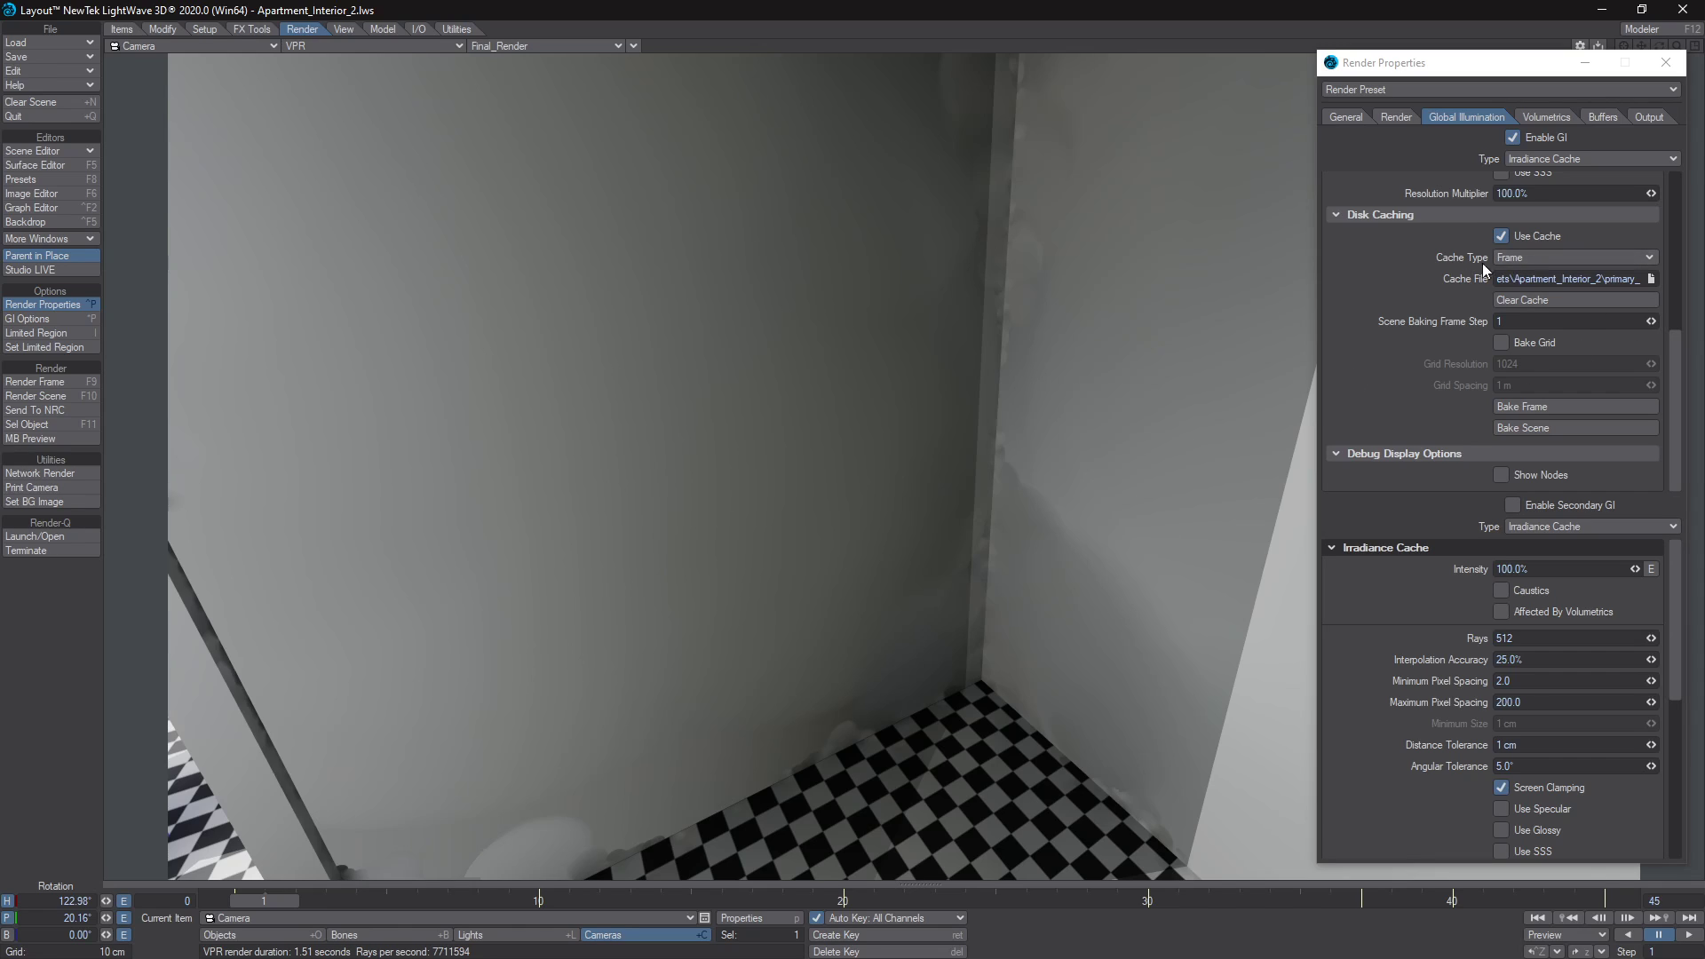
pyautogui.click(1526, 405)
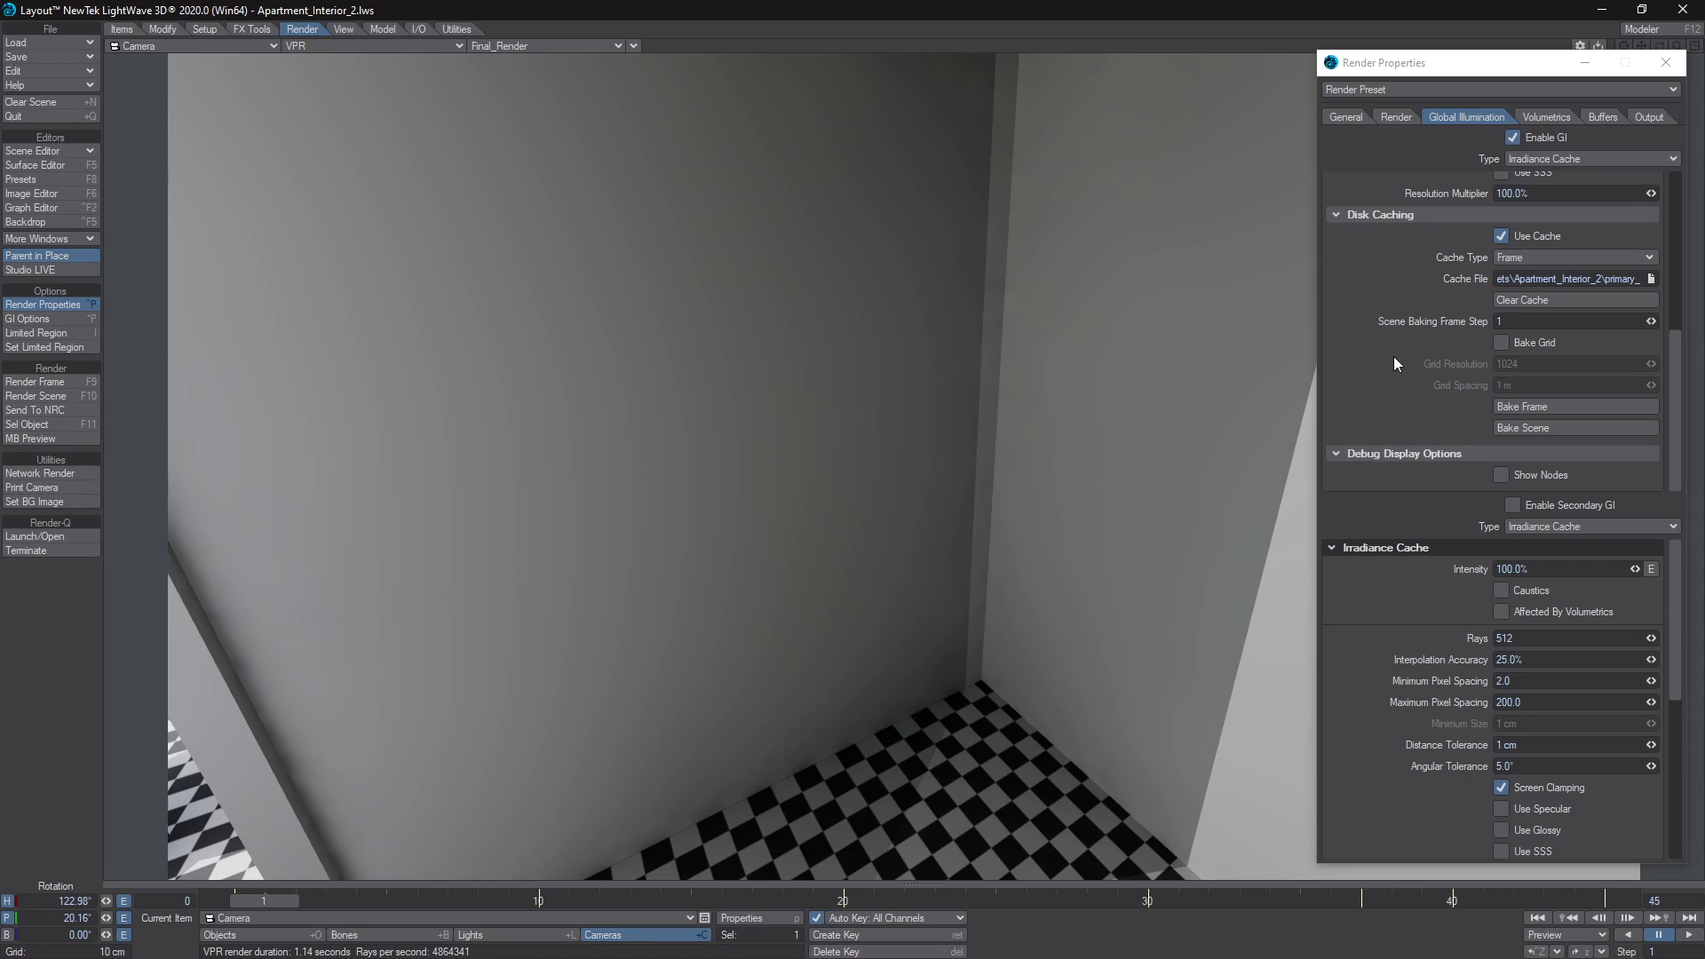
# Start a scene bake of the primary cache, and check the cache files for frames 0 and 1.
pyautogui.click(1523, 428)
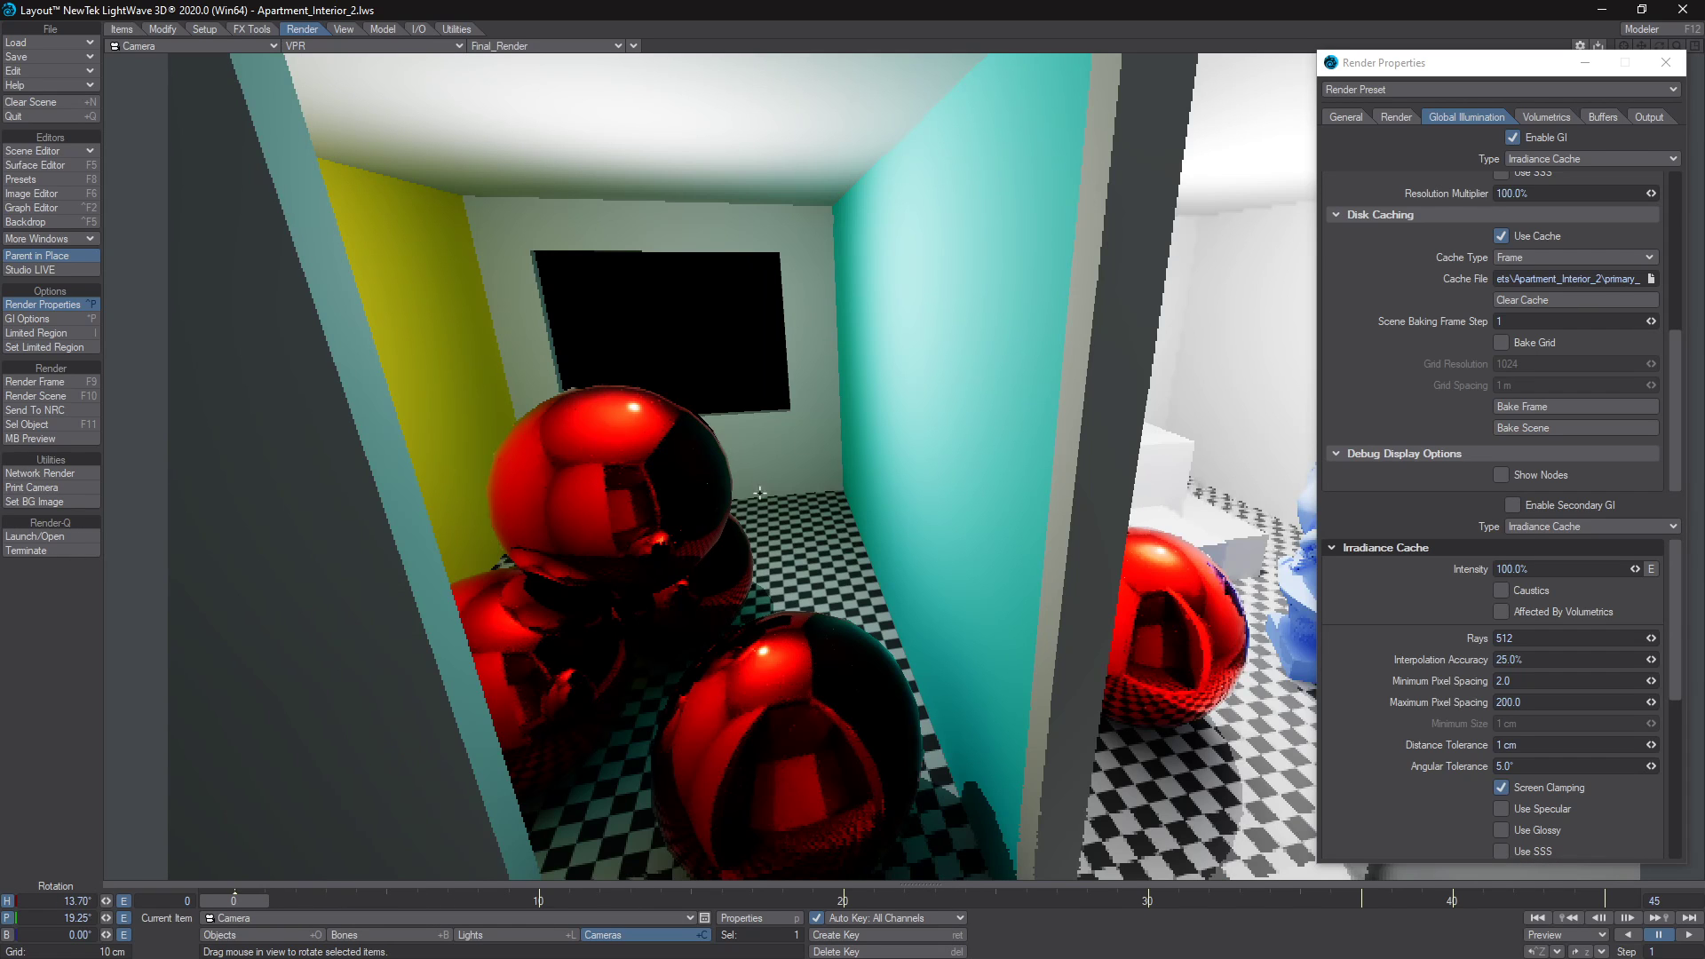
pyautogui.click(1651, 280)
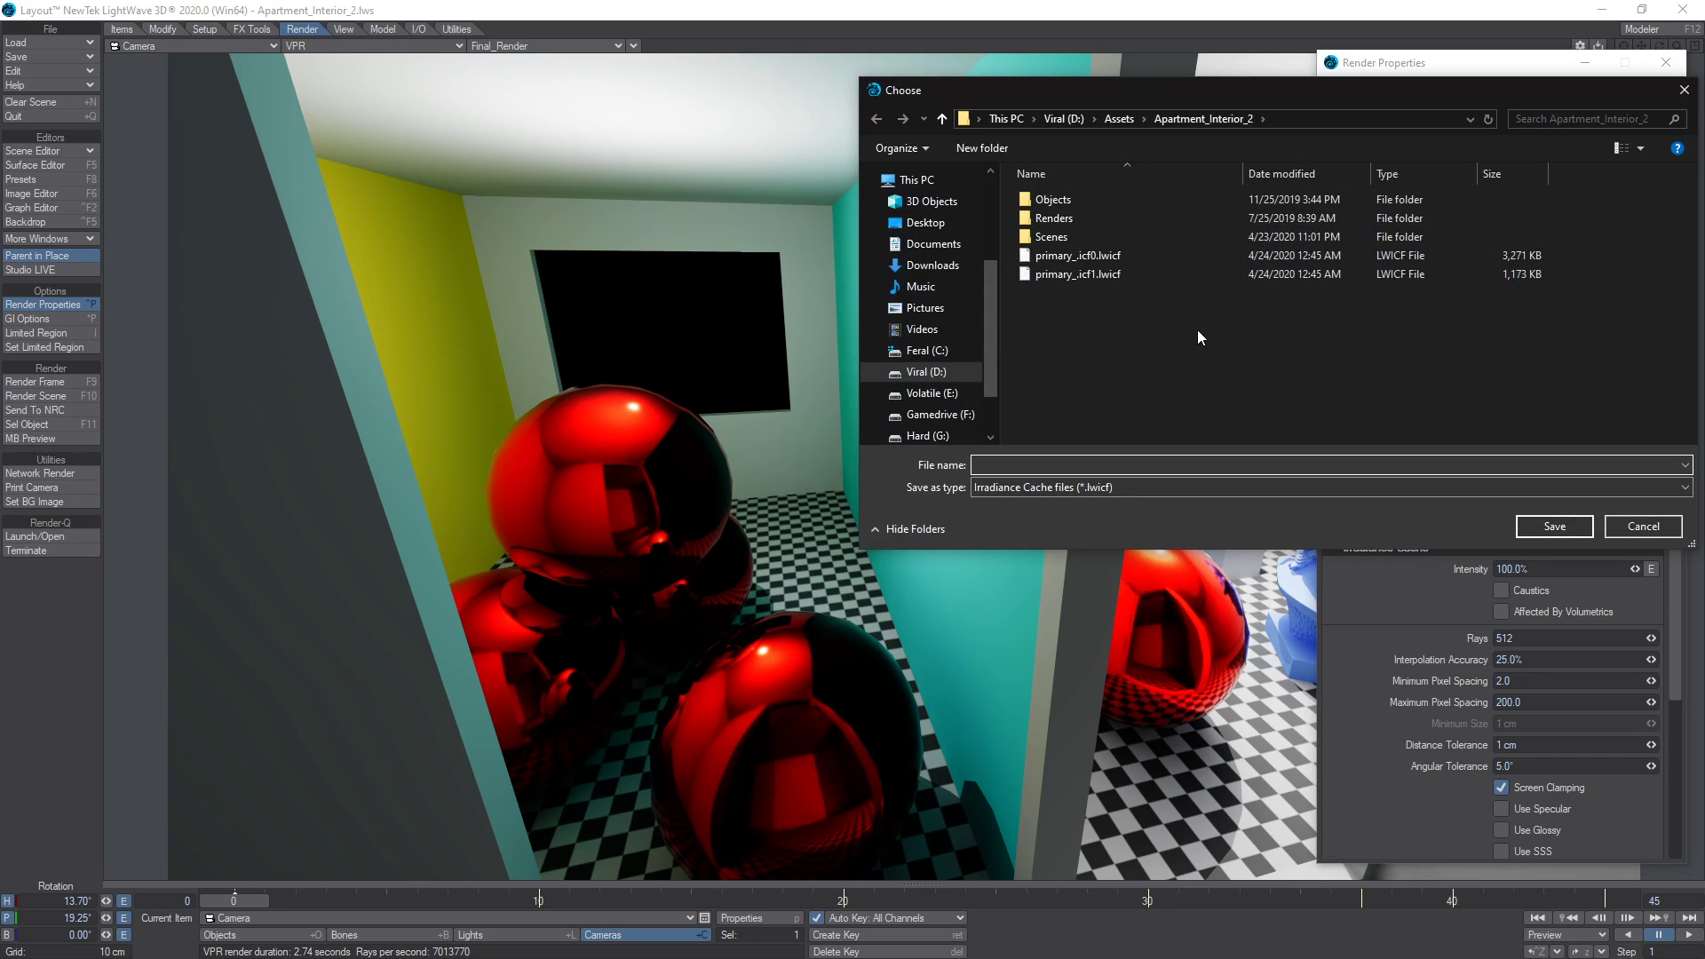
pyautogui.click(1061, 256)
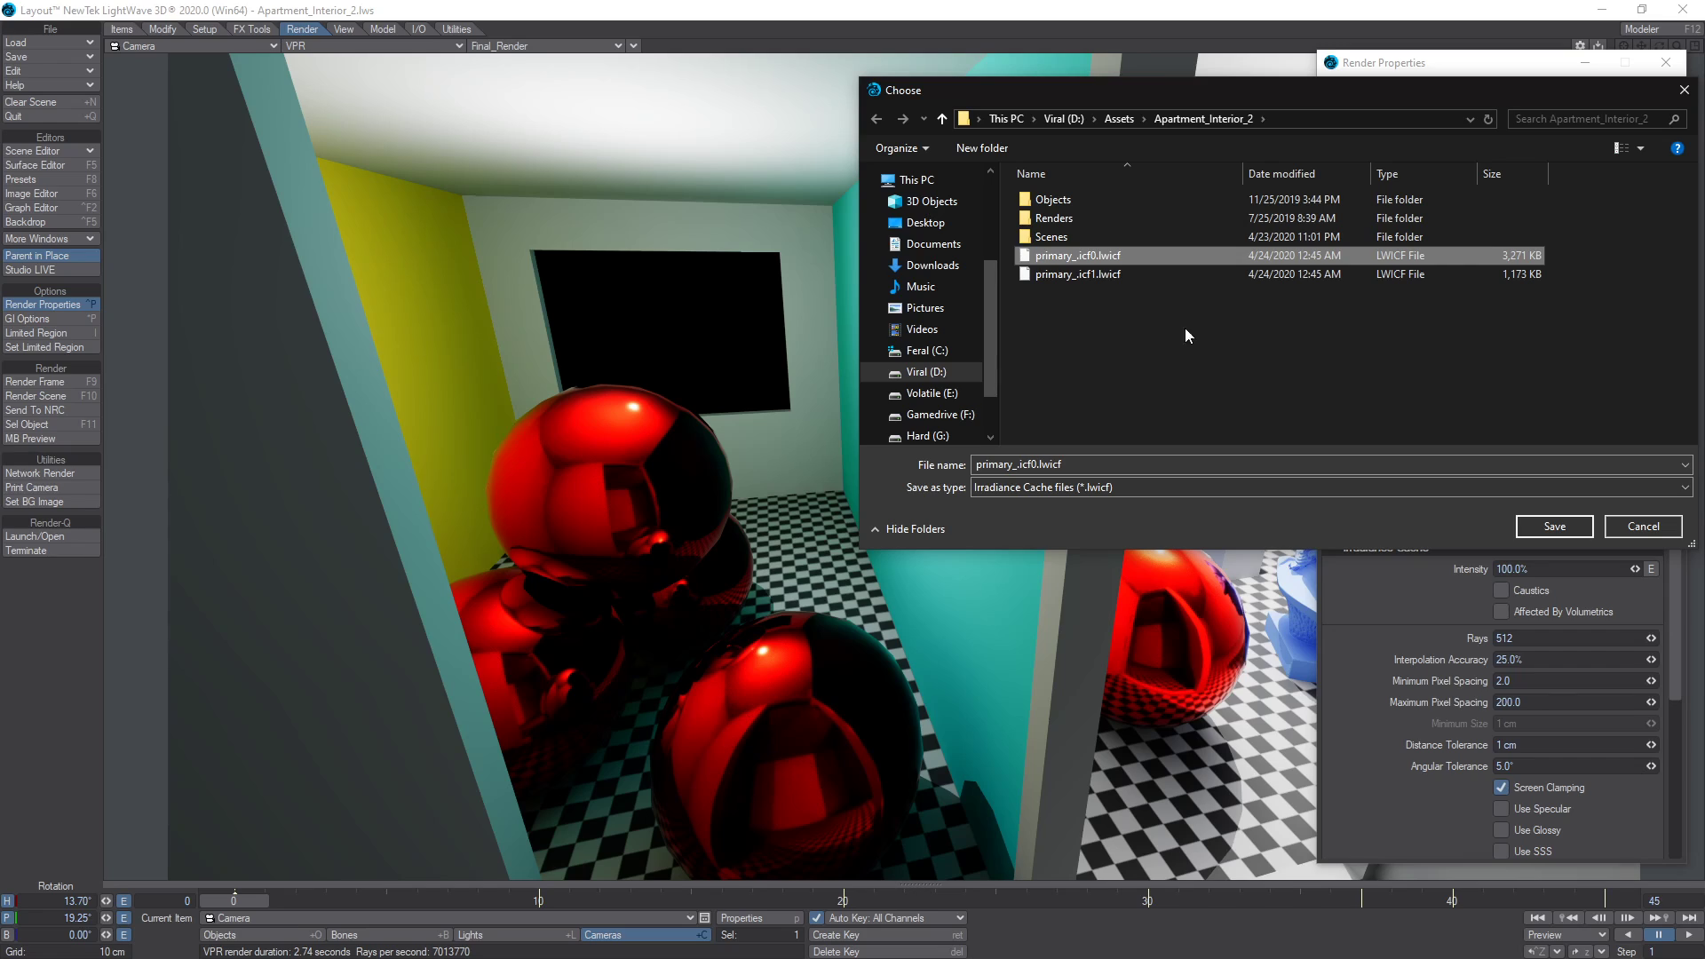
pyautogui.click(1095, 275)
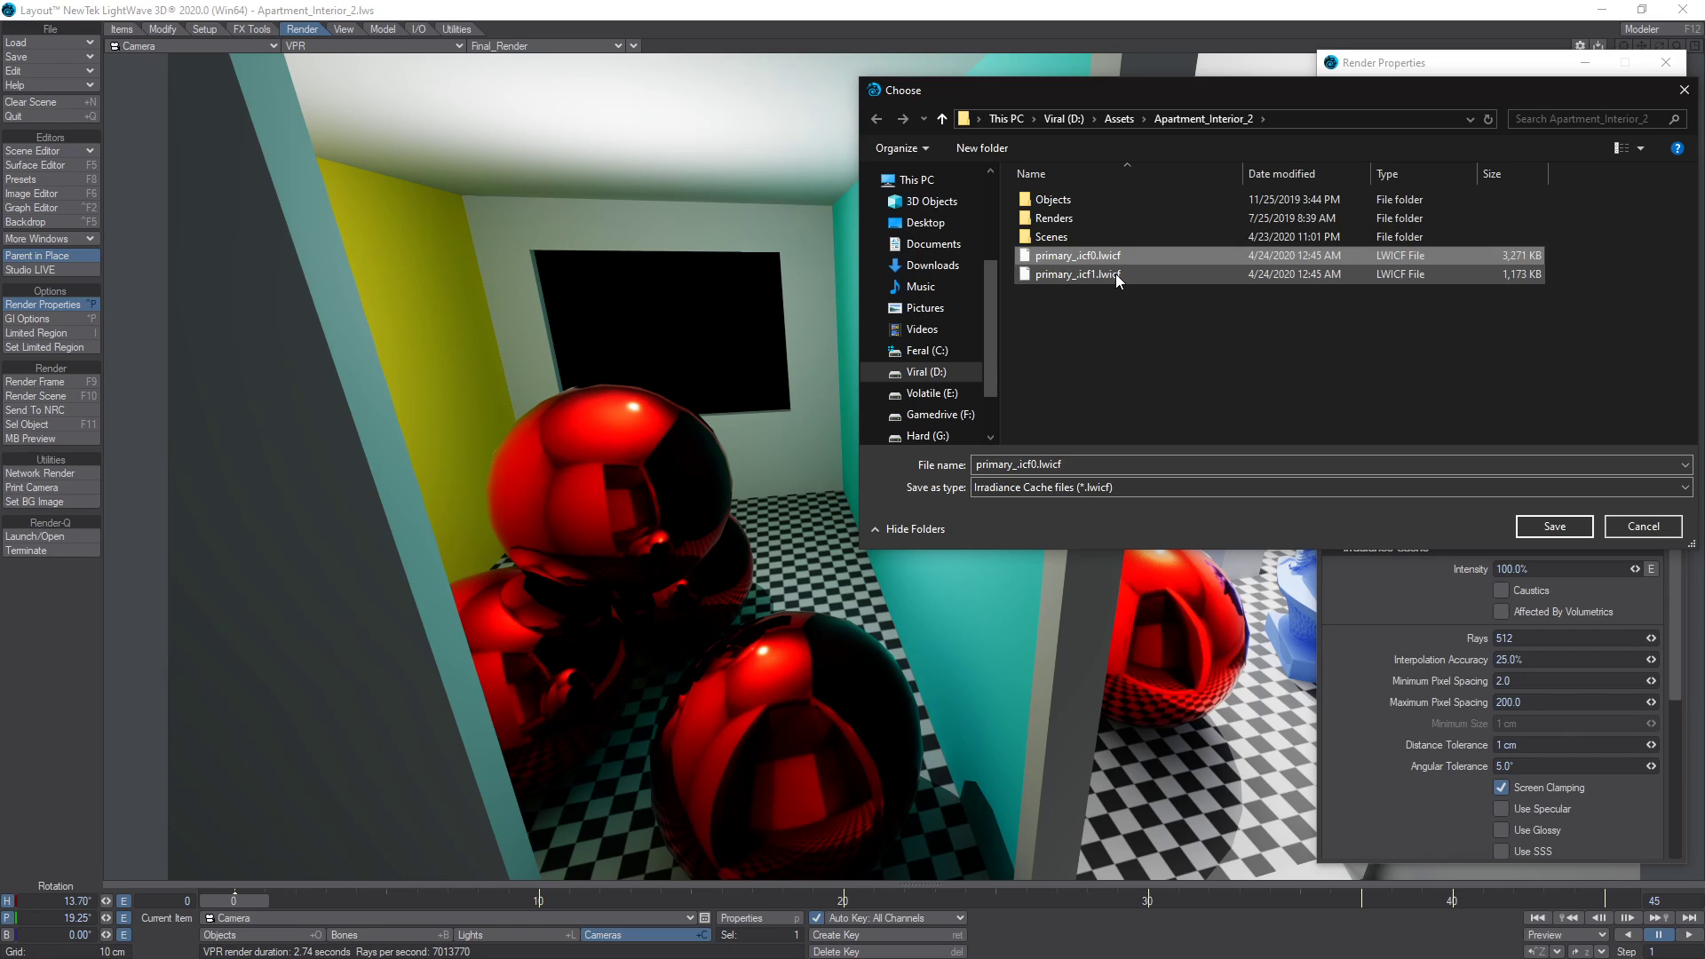
pyautogui.click(1104, 259)
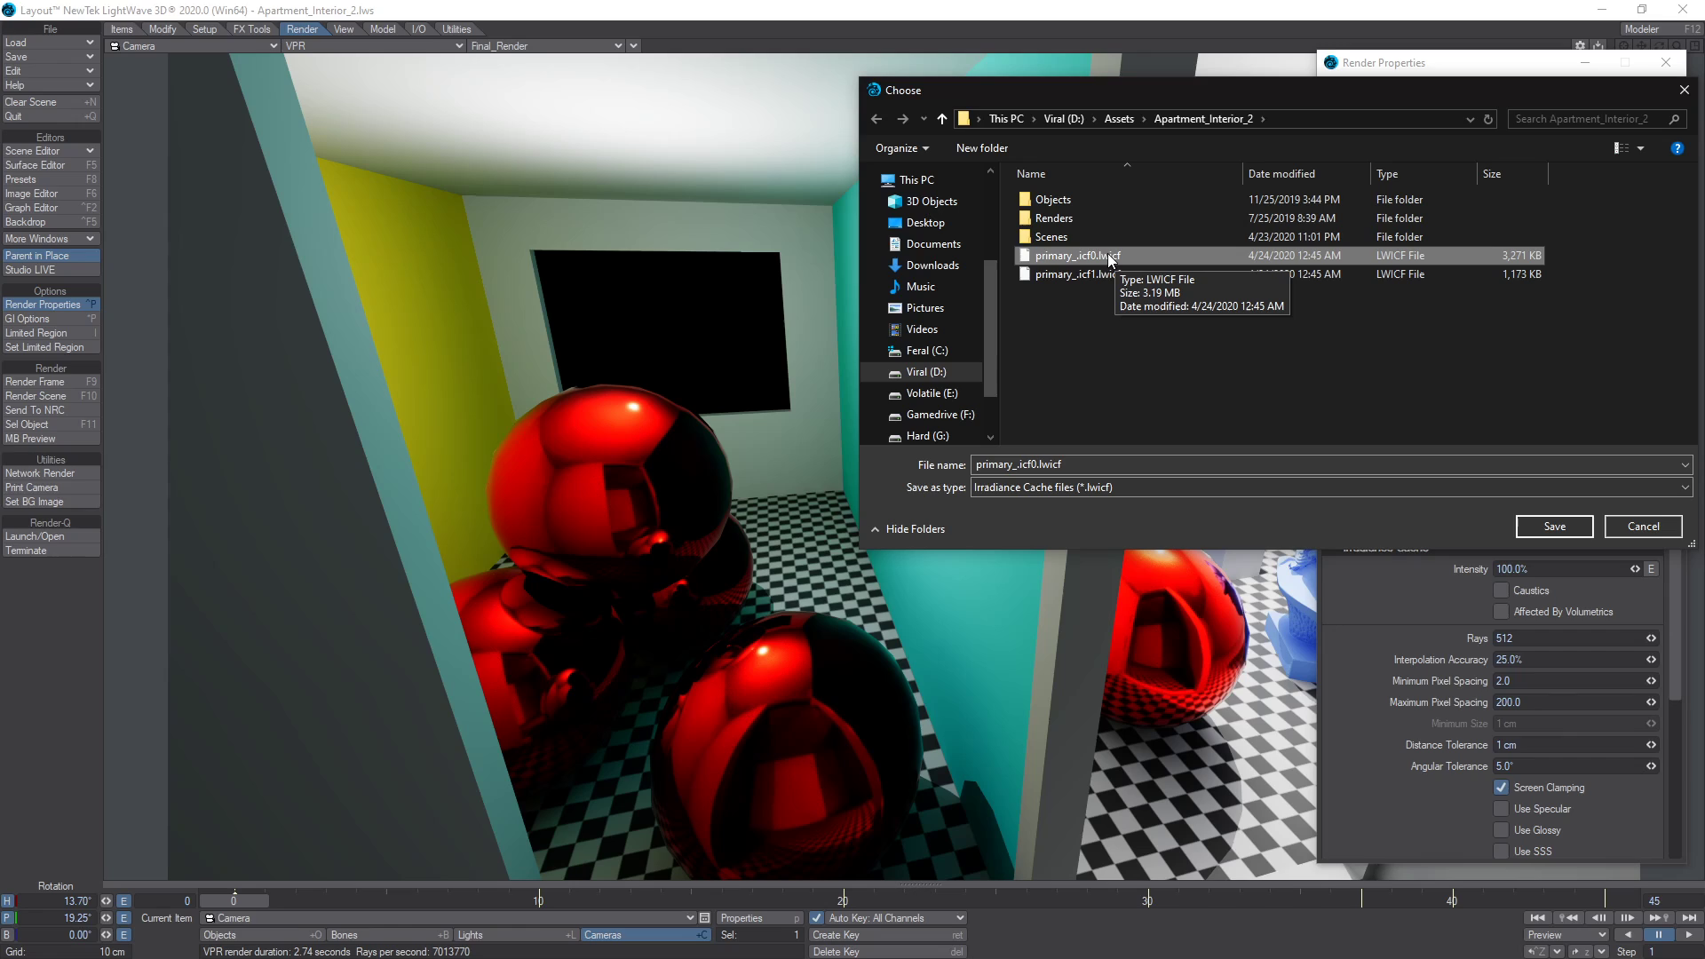
pyautogui.click(1104, 273)
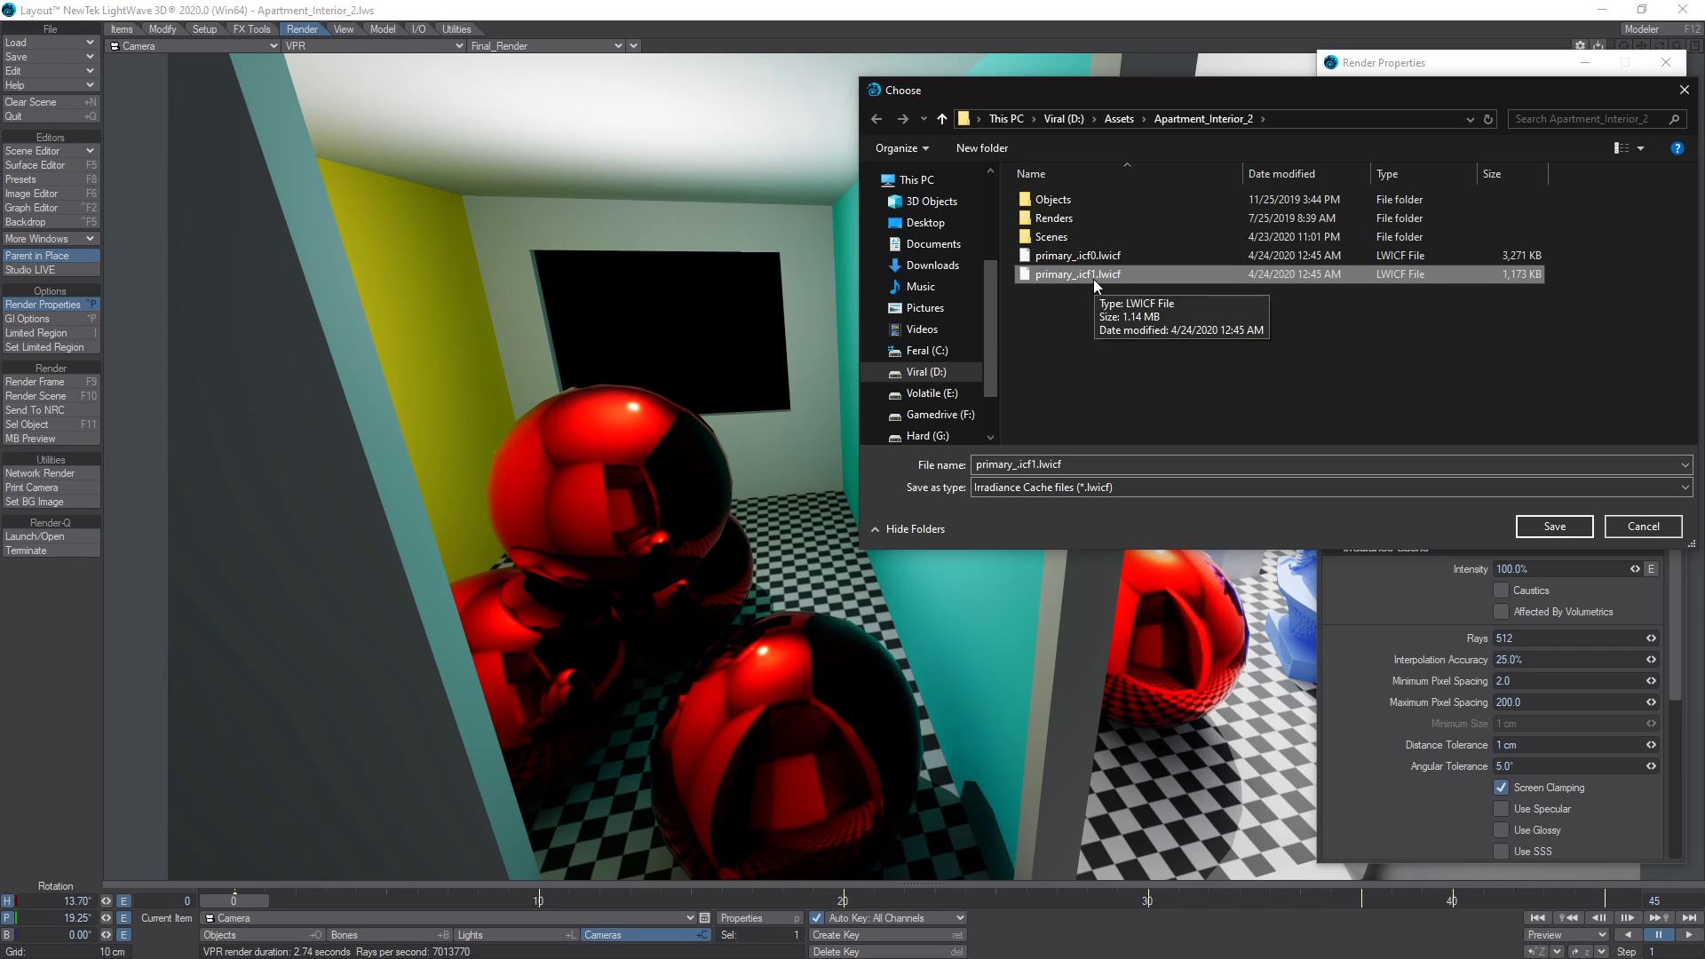
pyautogui.click(1638, 530)
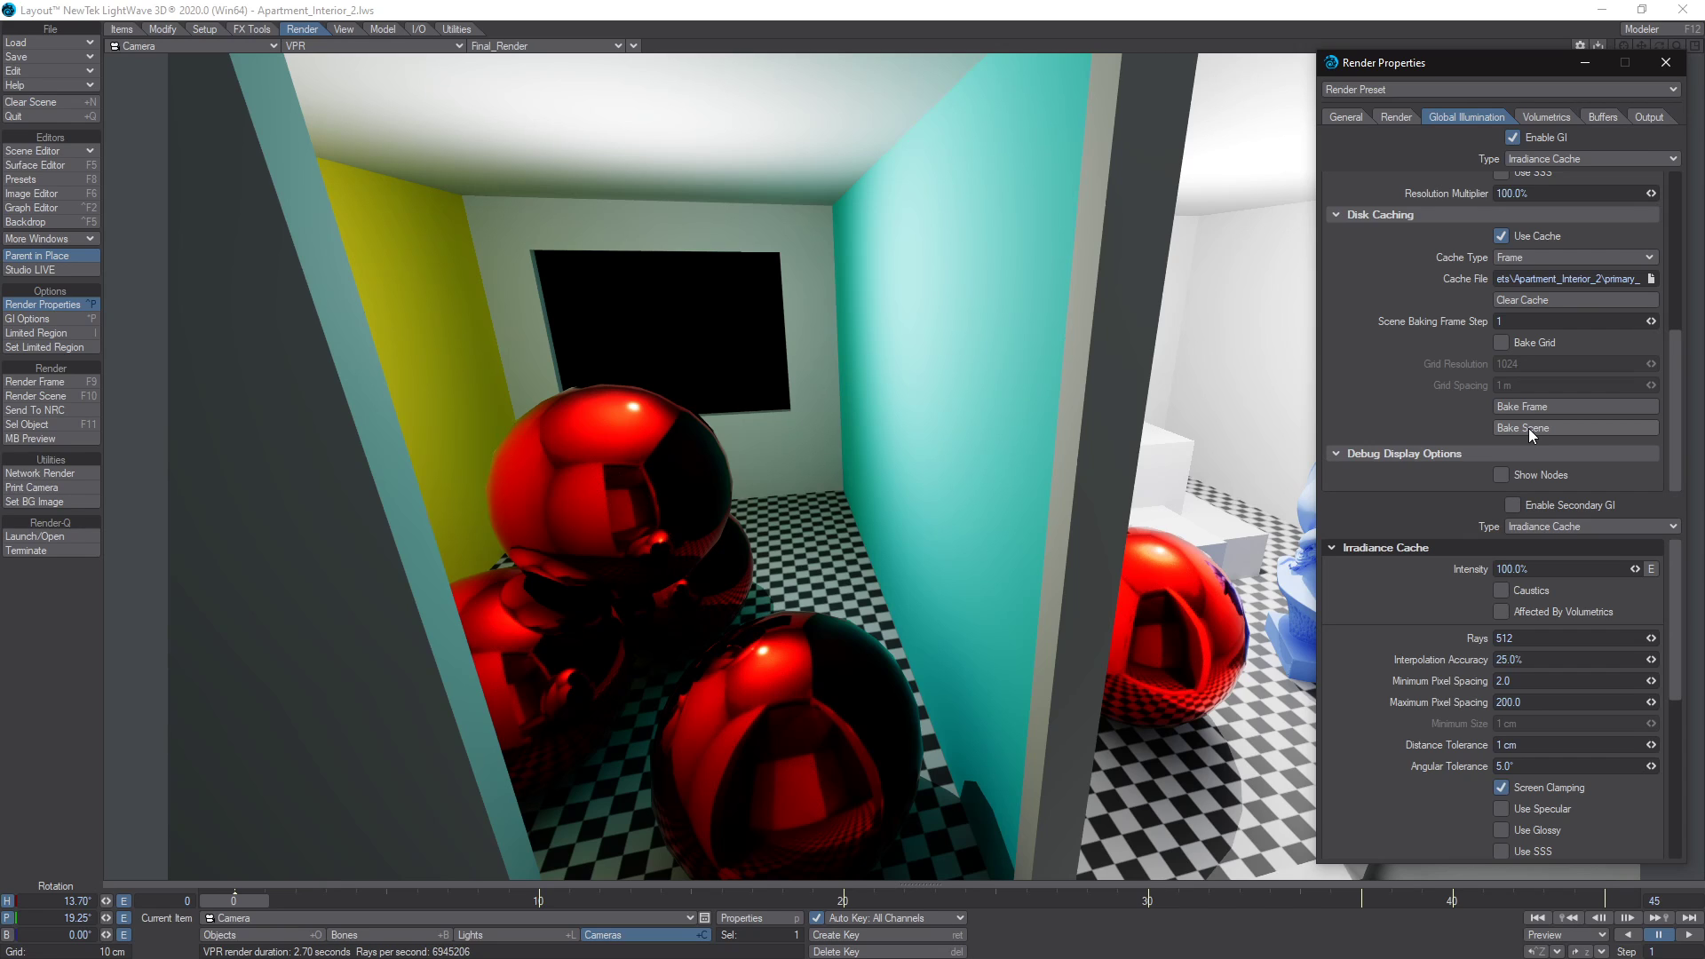
# Bake the primary cache across the scene with the Frame cache type, and check each frame's cache file.
pyautogui.click(1527, 428)
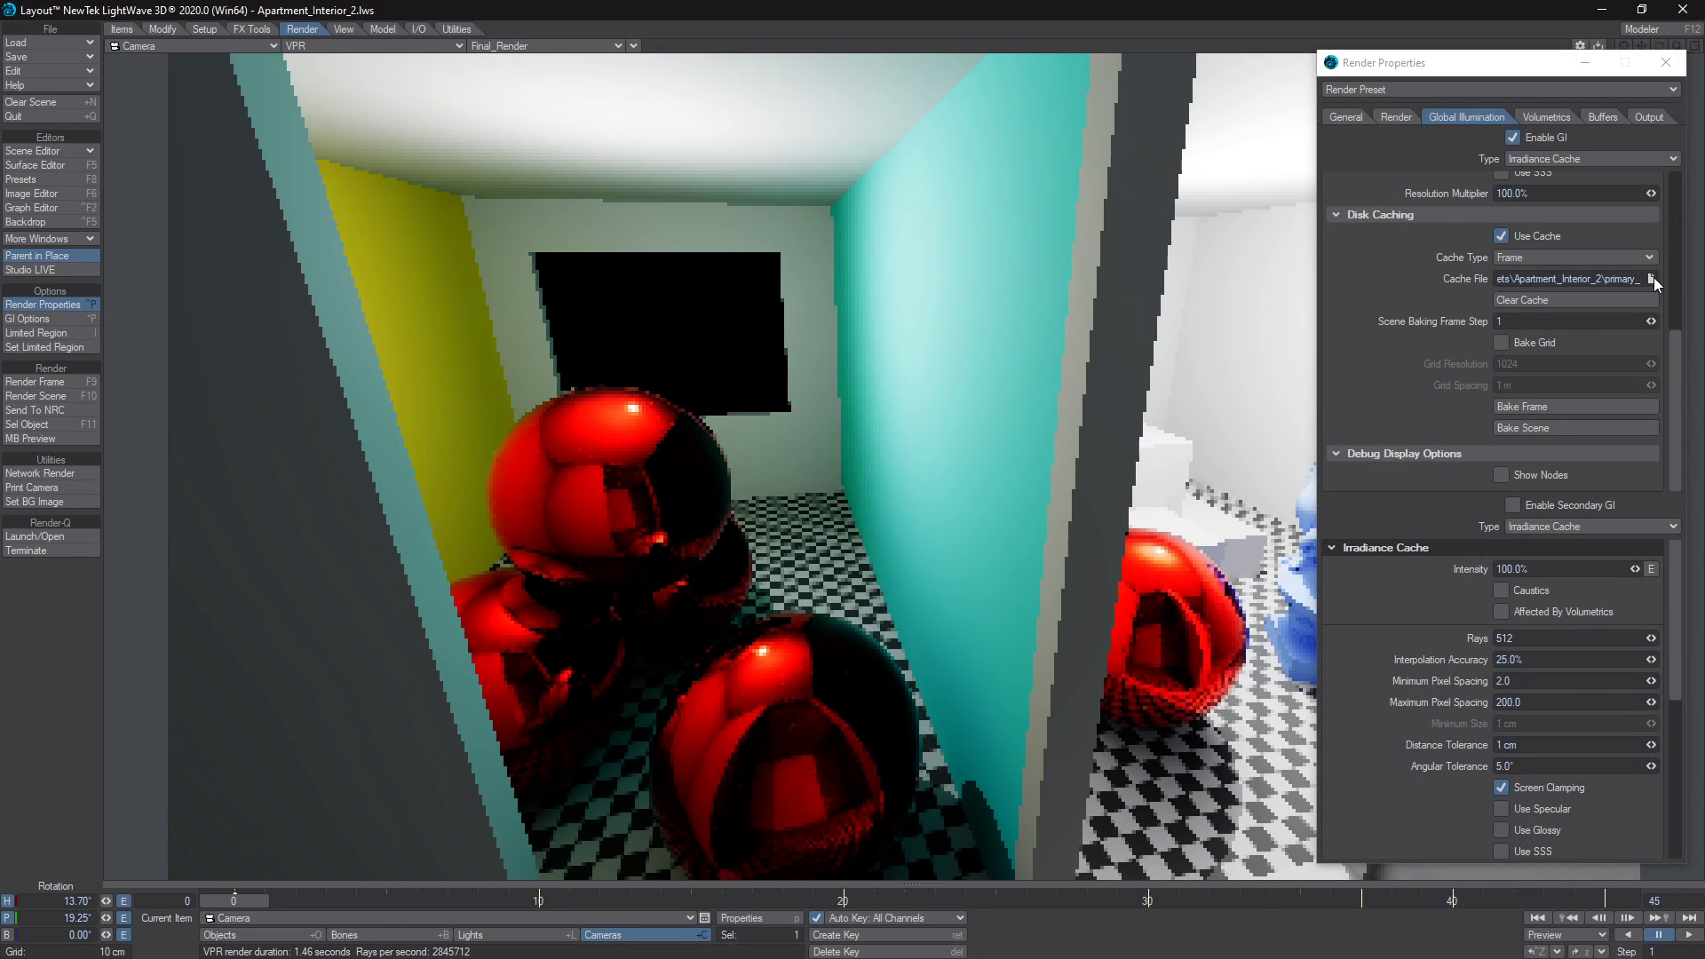
pyautogui.click(1651, 278)
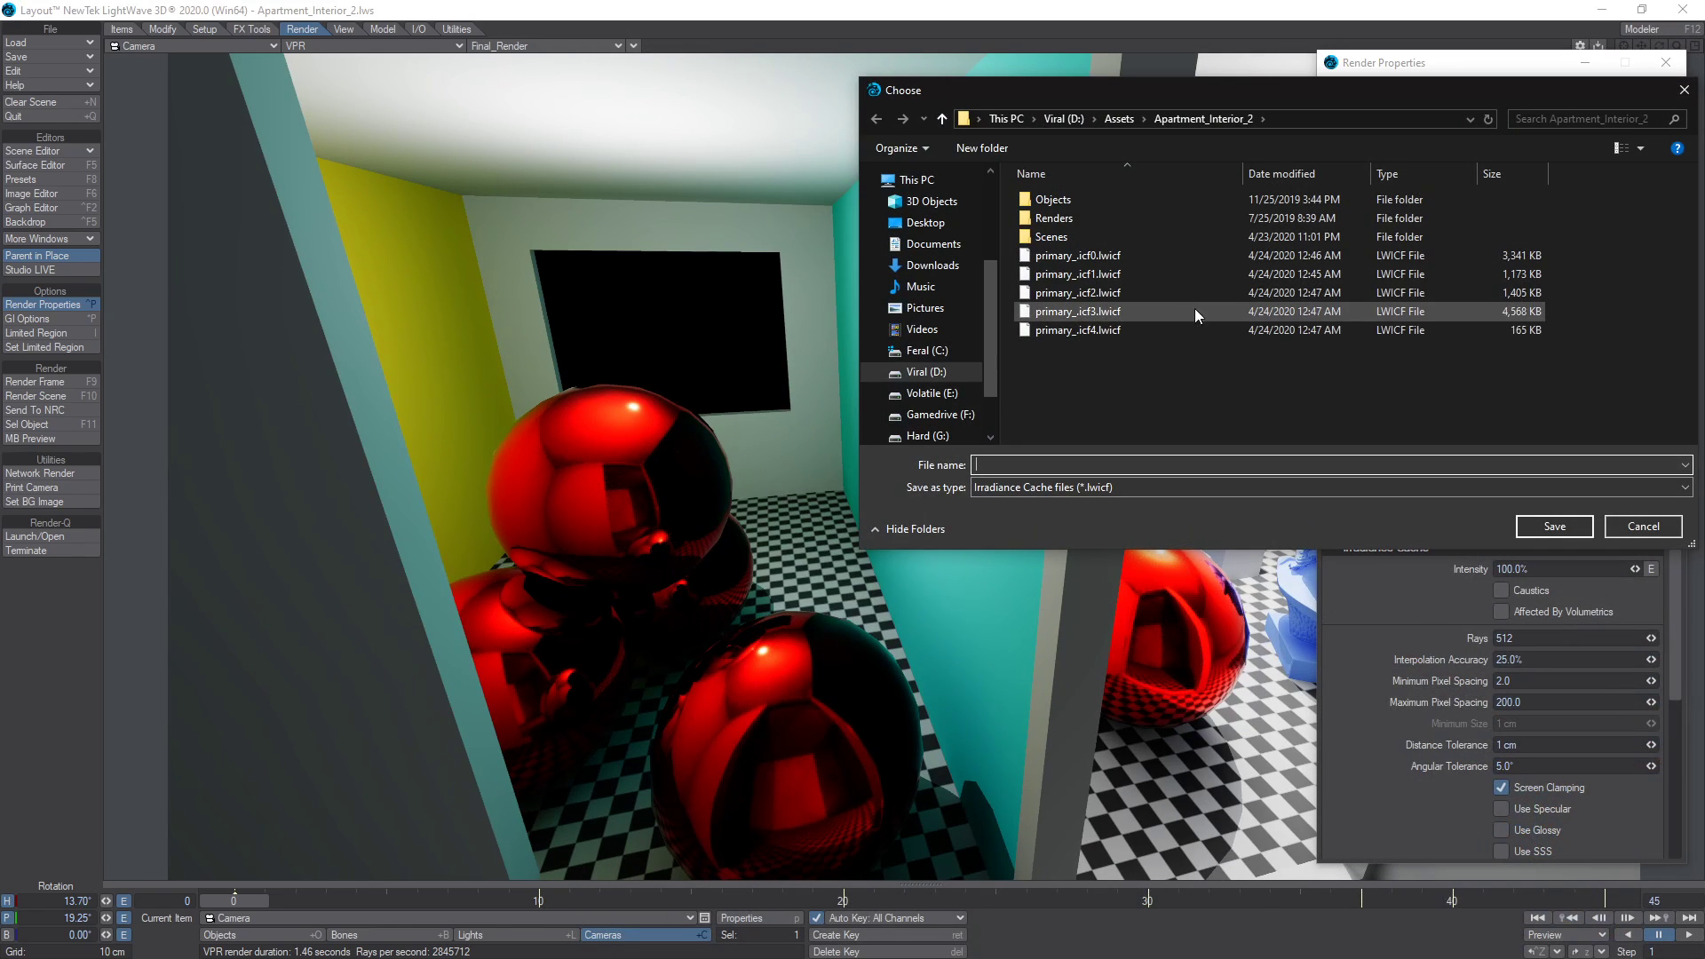
pyautogui.click(1102, 258)
pyautogui.click(1104, 293)
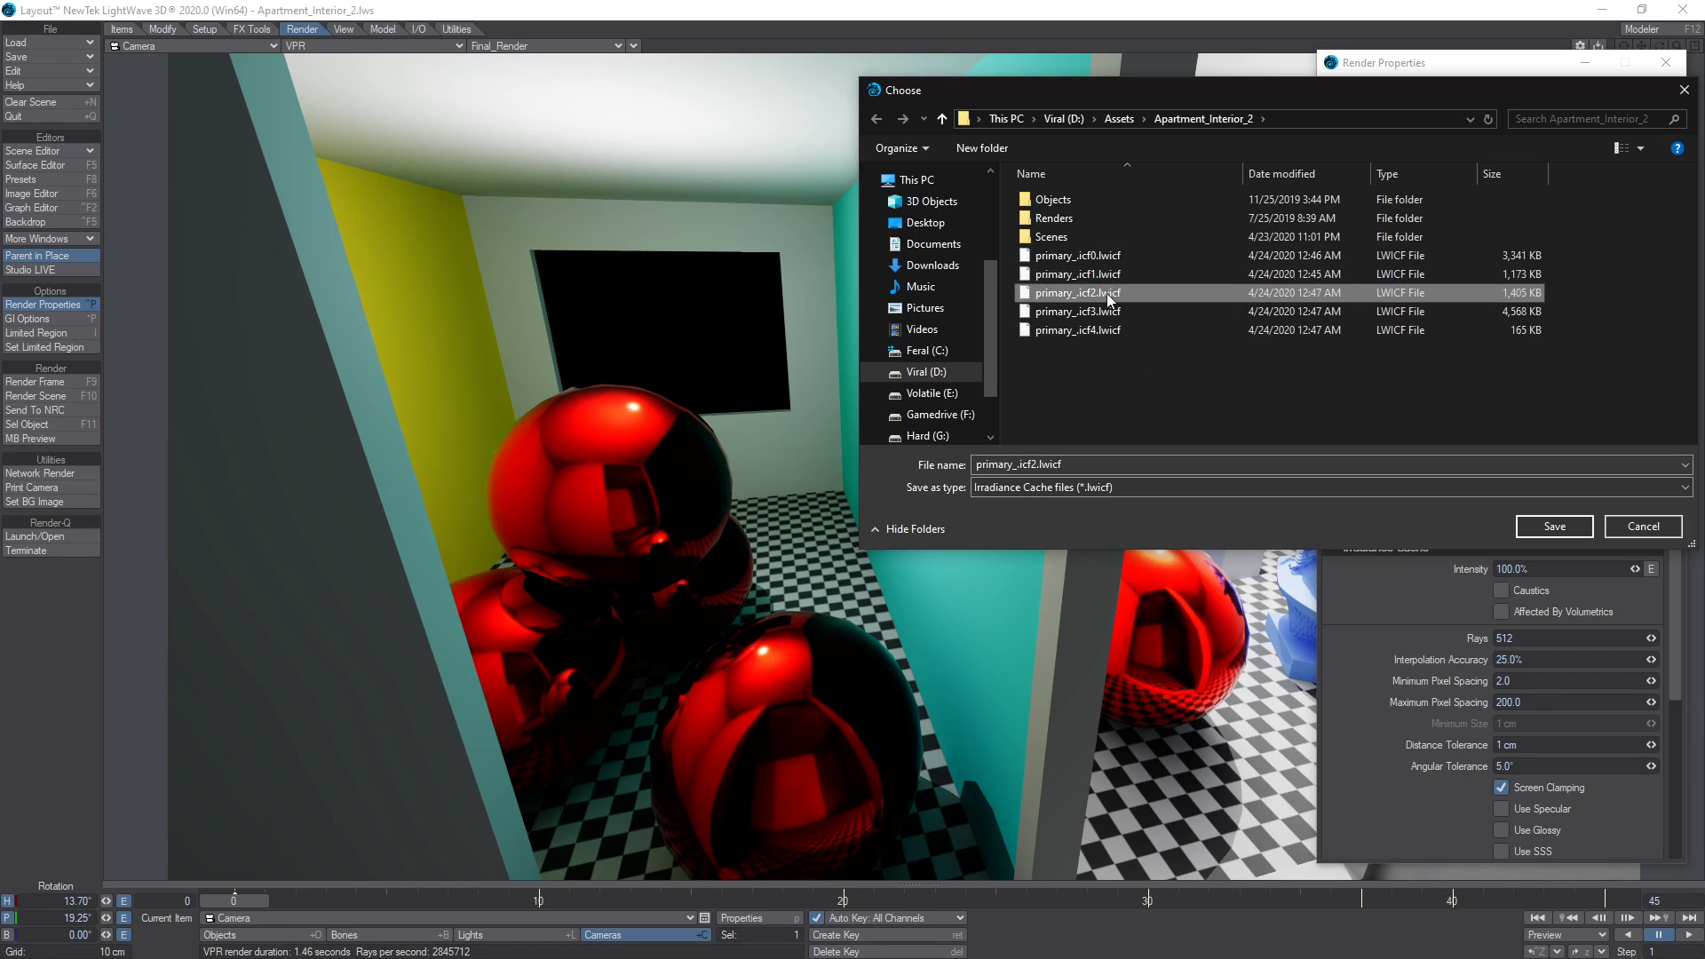
pyautogui.click(1104, 312)
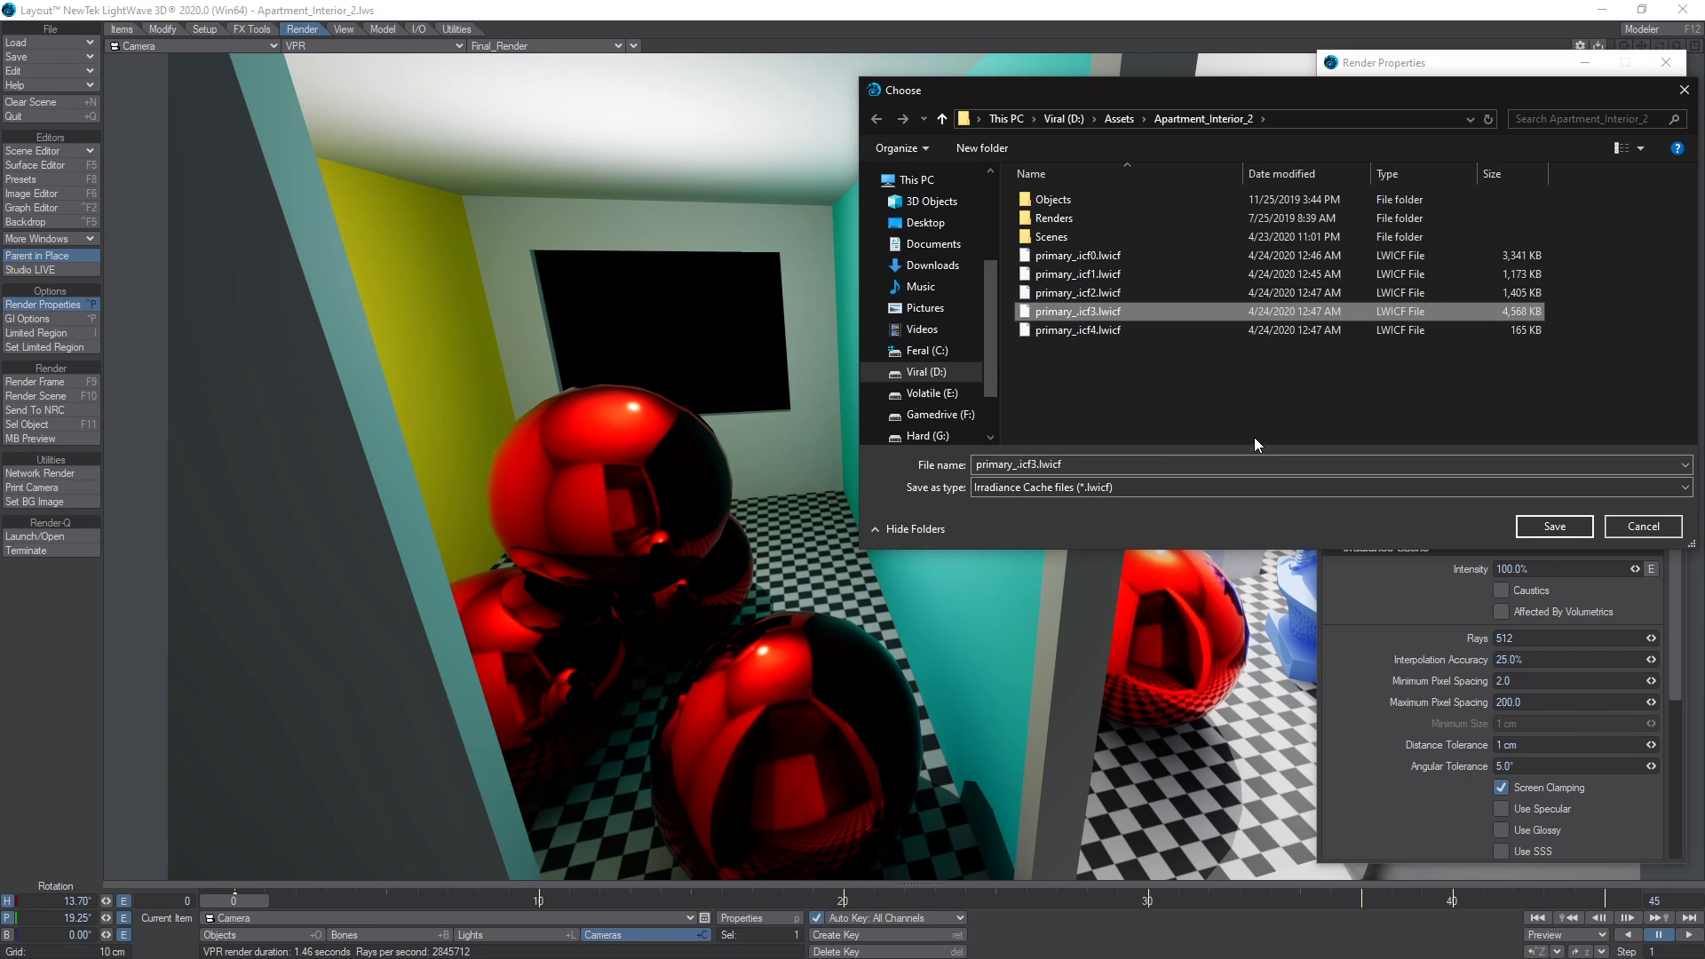
pyautogui.click(1082, 331)
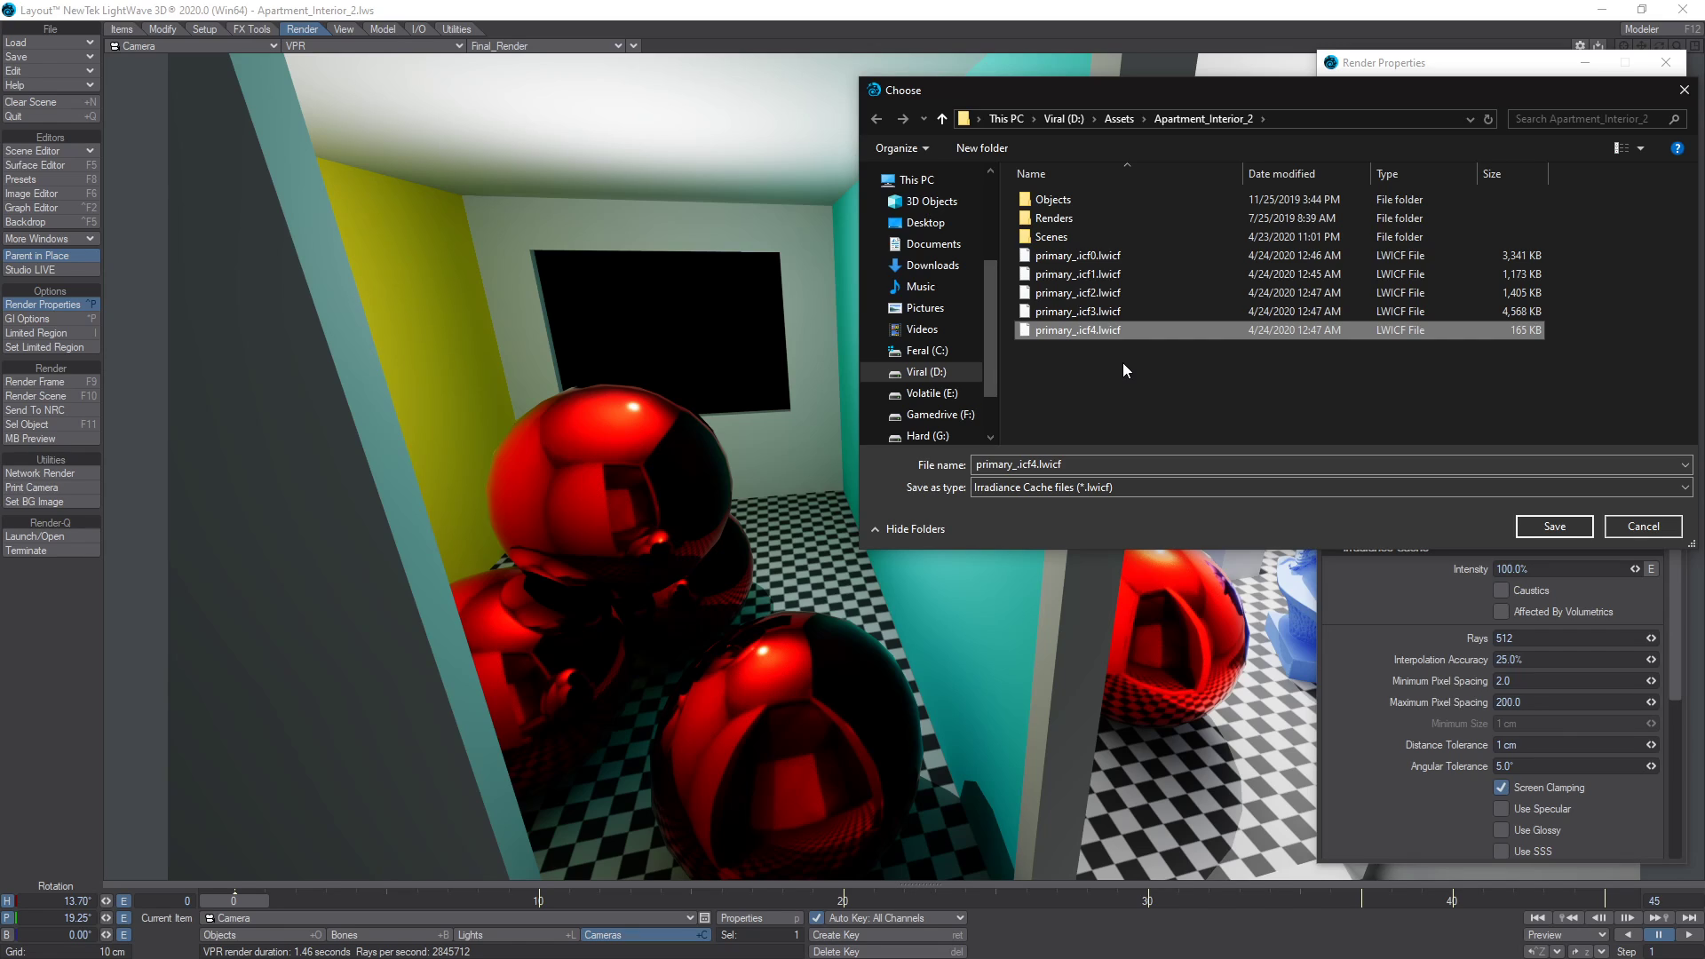
# Delete the primary cache file for frame 2, and rerun the scene bake to regenerate it.
pyautogui.click(1091, 293)
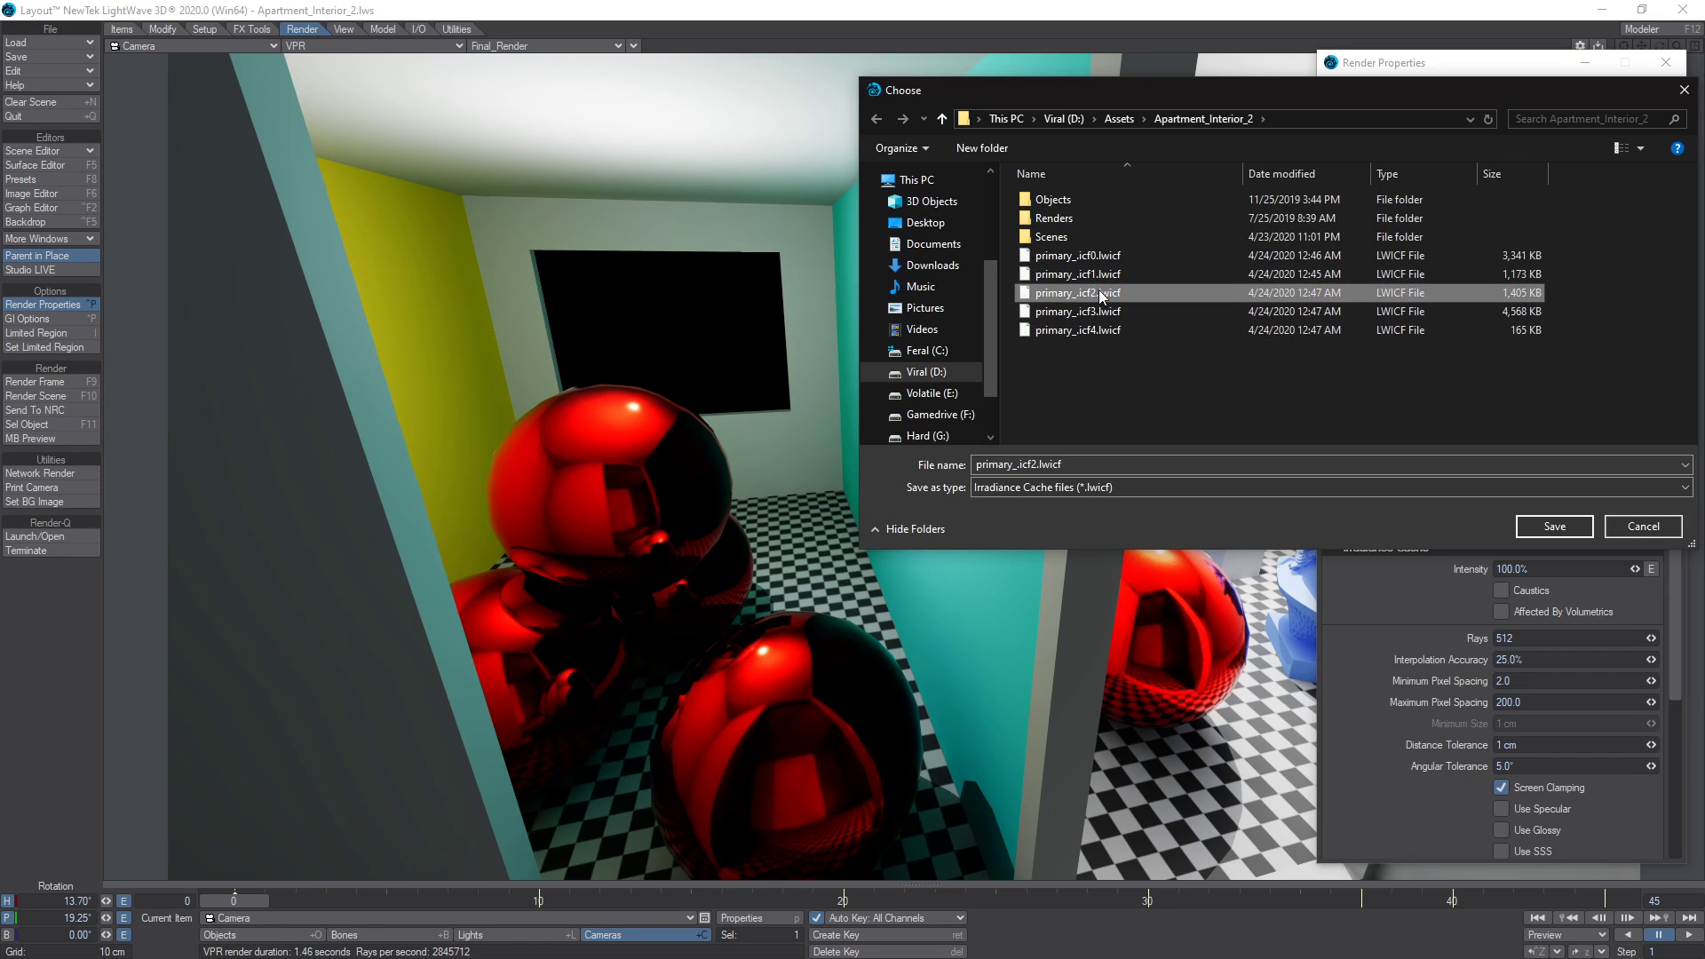
pyautogui.rightClick(1099, 293)
pyautogui.click(1144, 654)
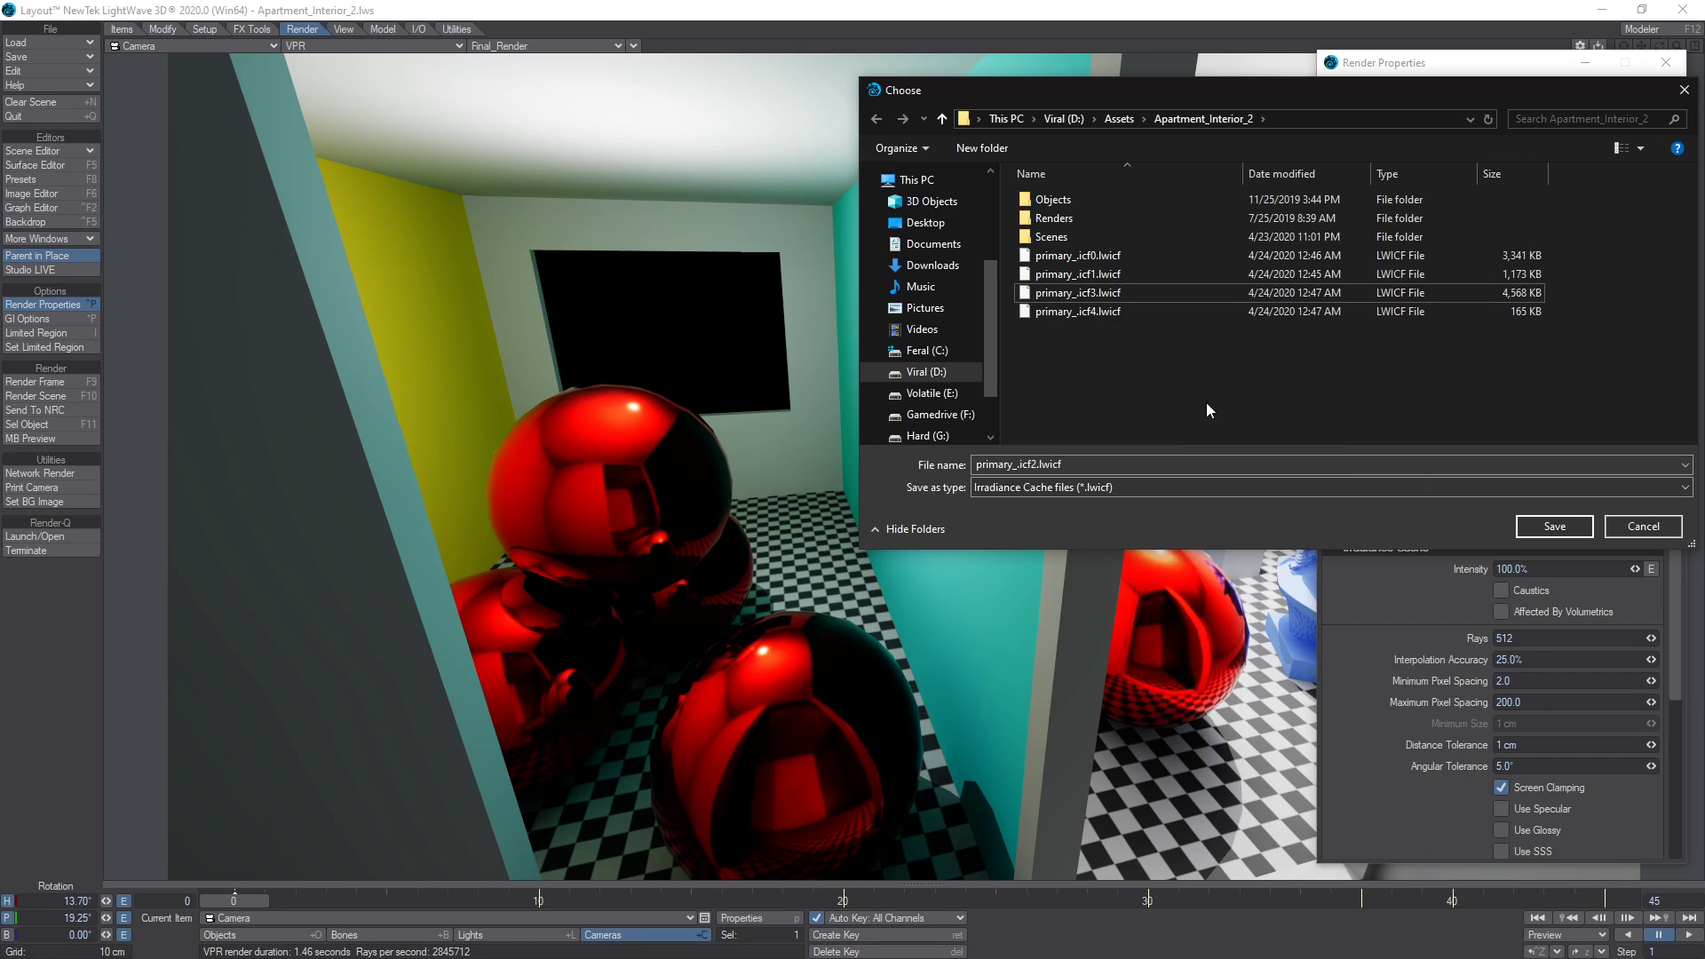
pyautogui.click(1643, 527)
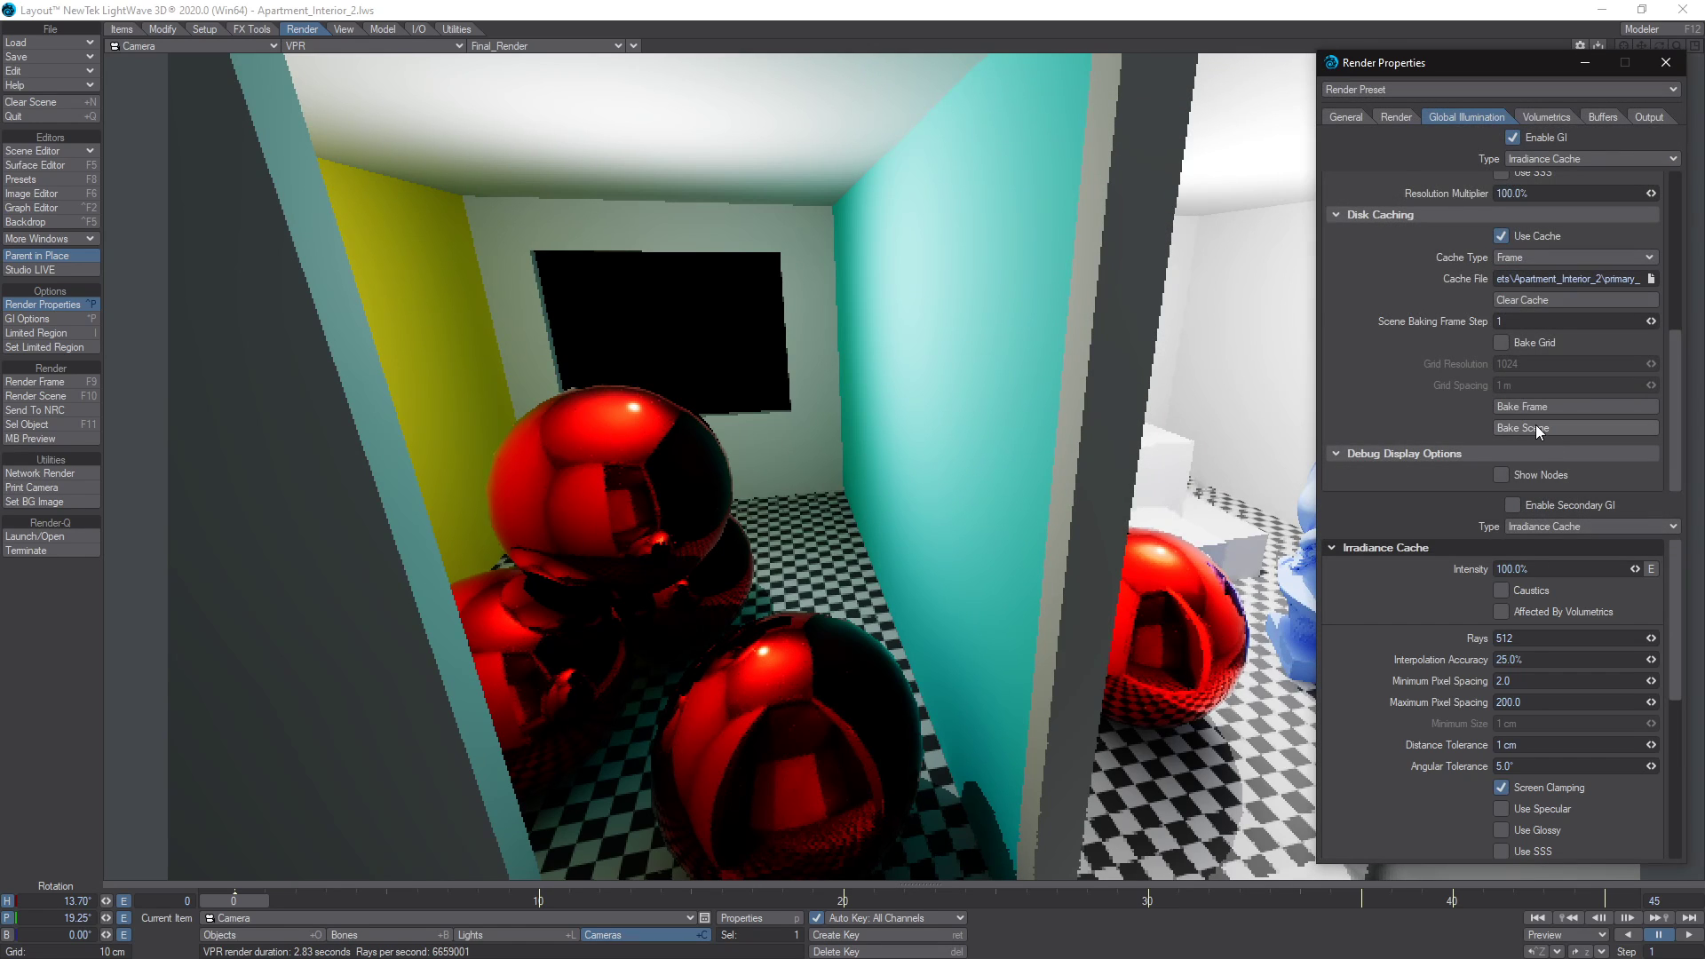
pyautogui.click(1536, 428)
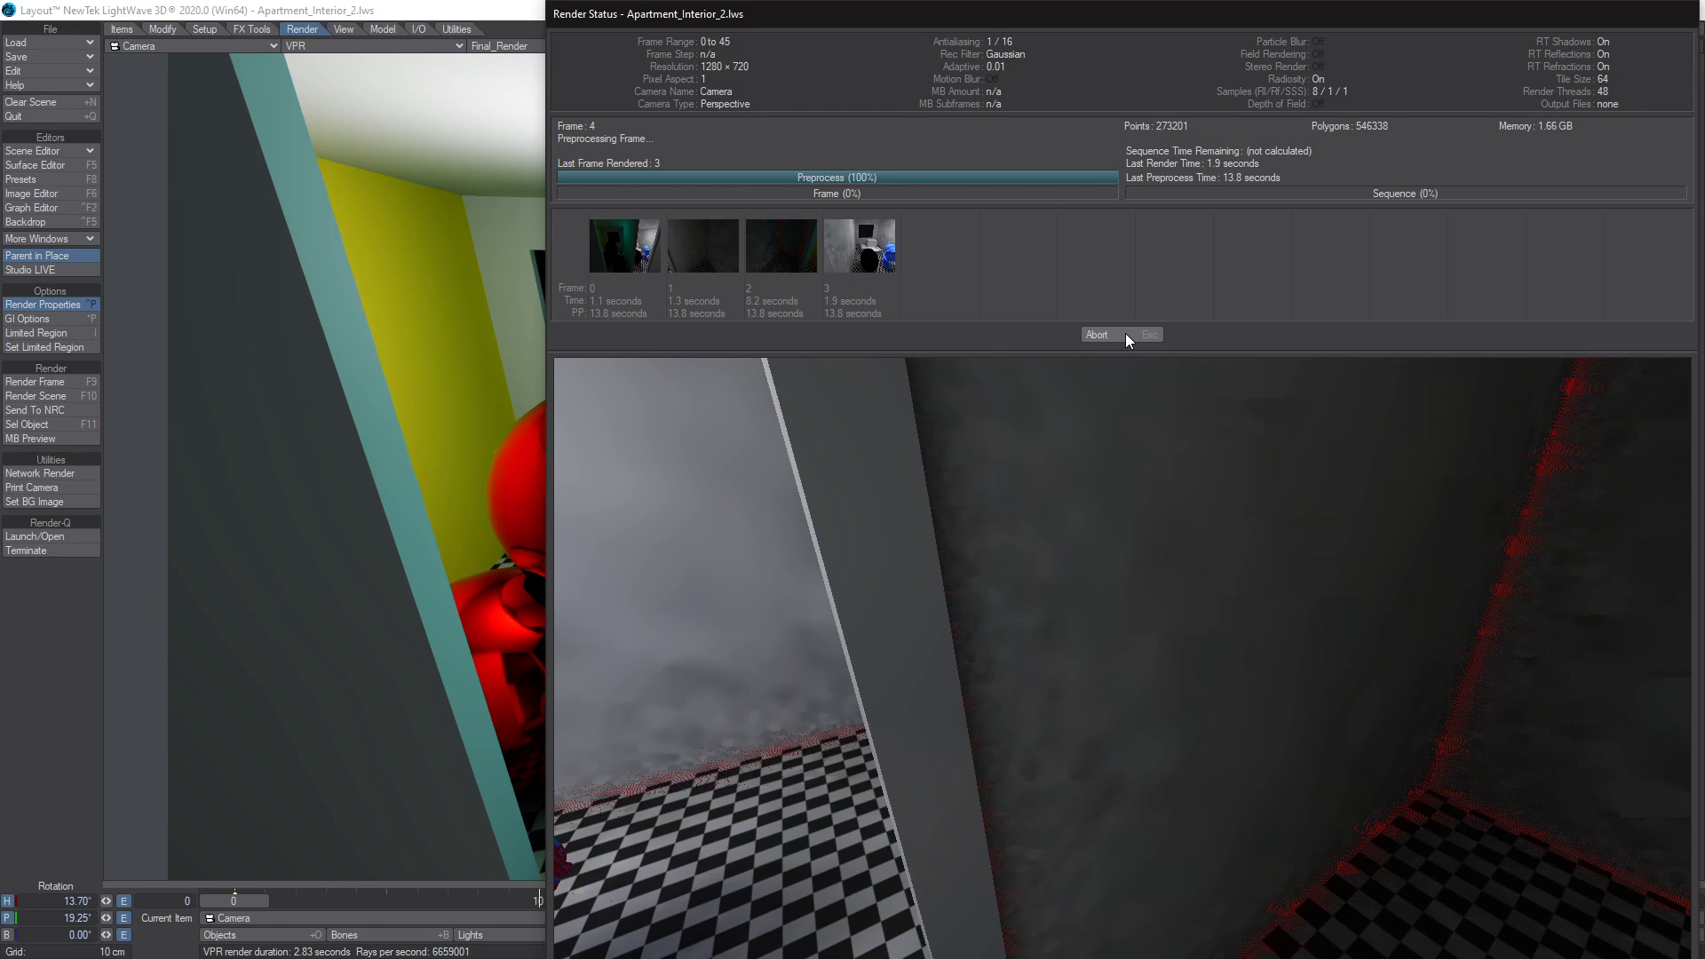
pyautogui.press('Escape')
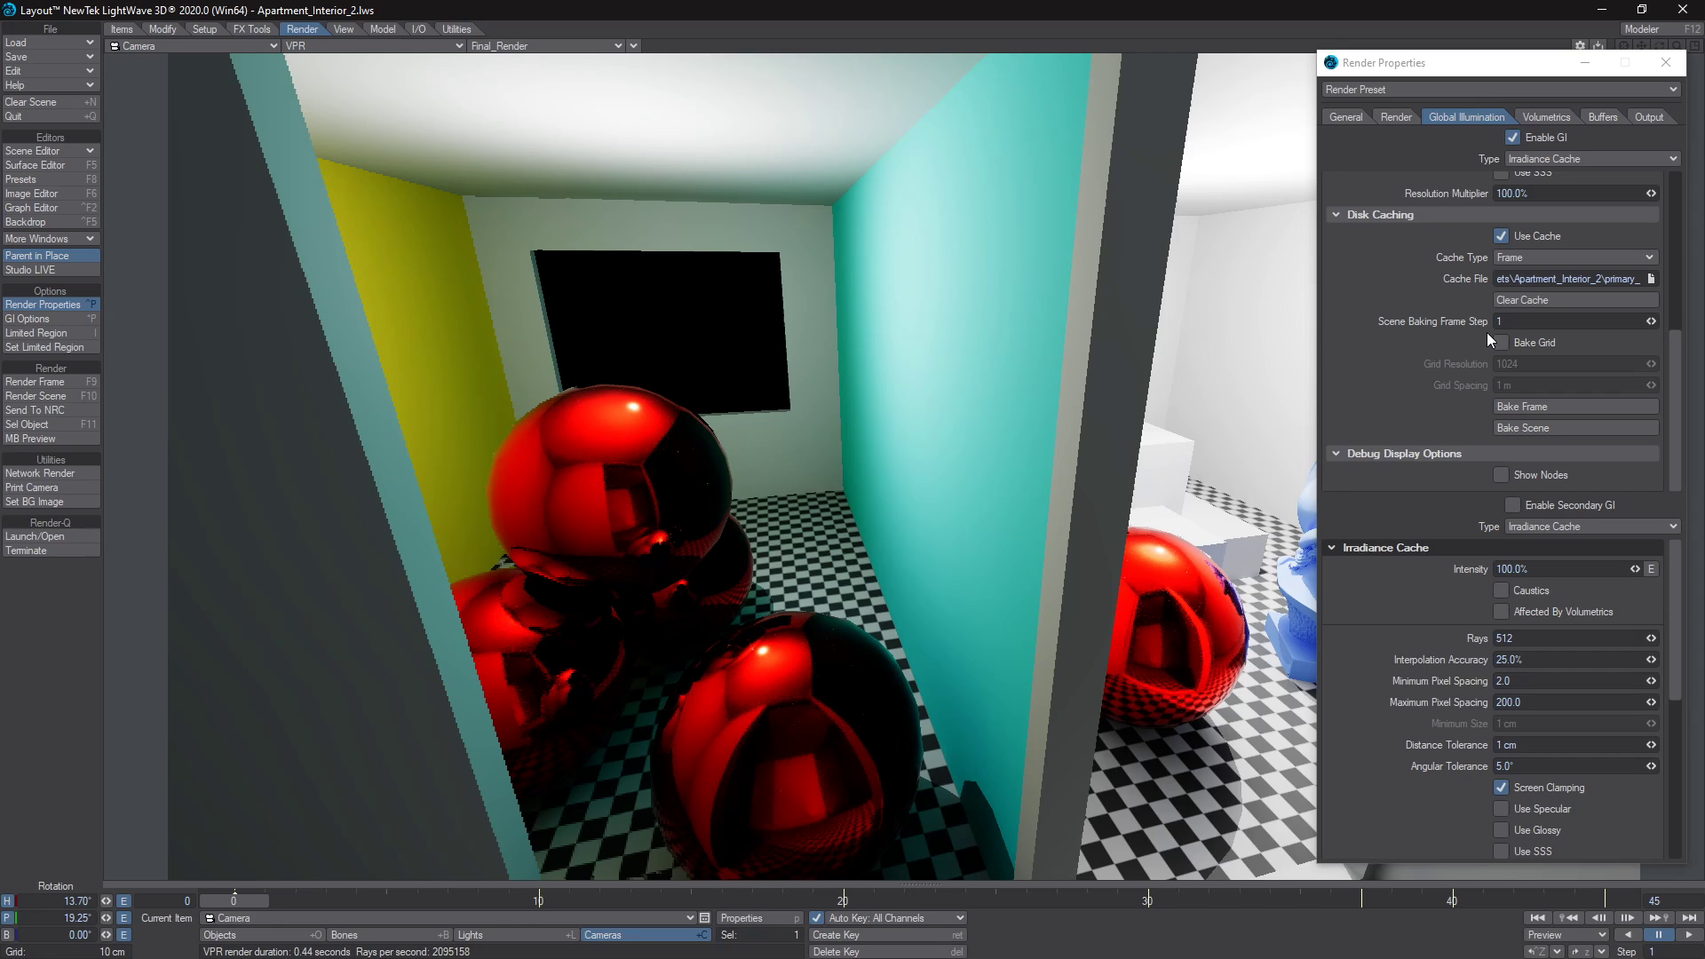
# Set the primary disk cache's Cache Type to Scene and bake the irradiance cache for frame 0.
pyautogui.click(1515, 257)
pyautogui.click(1514, 266)
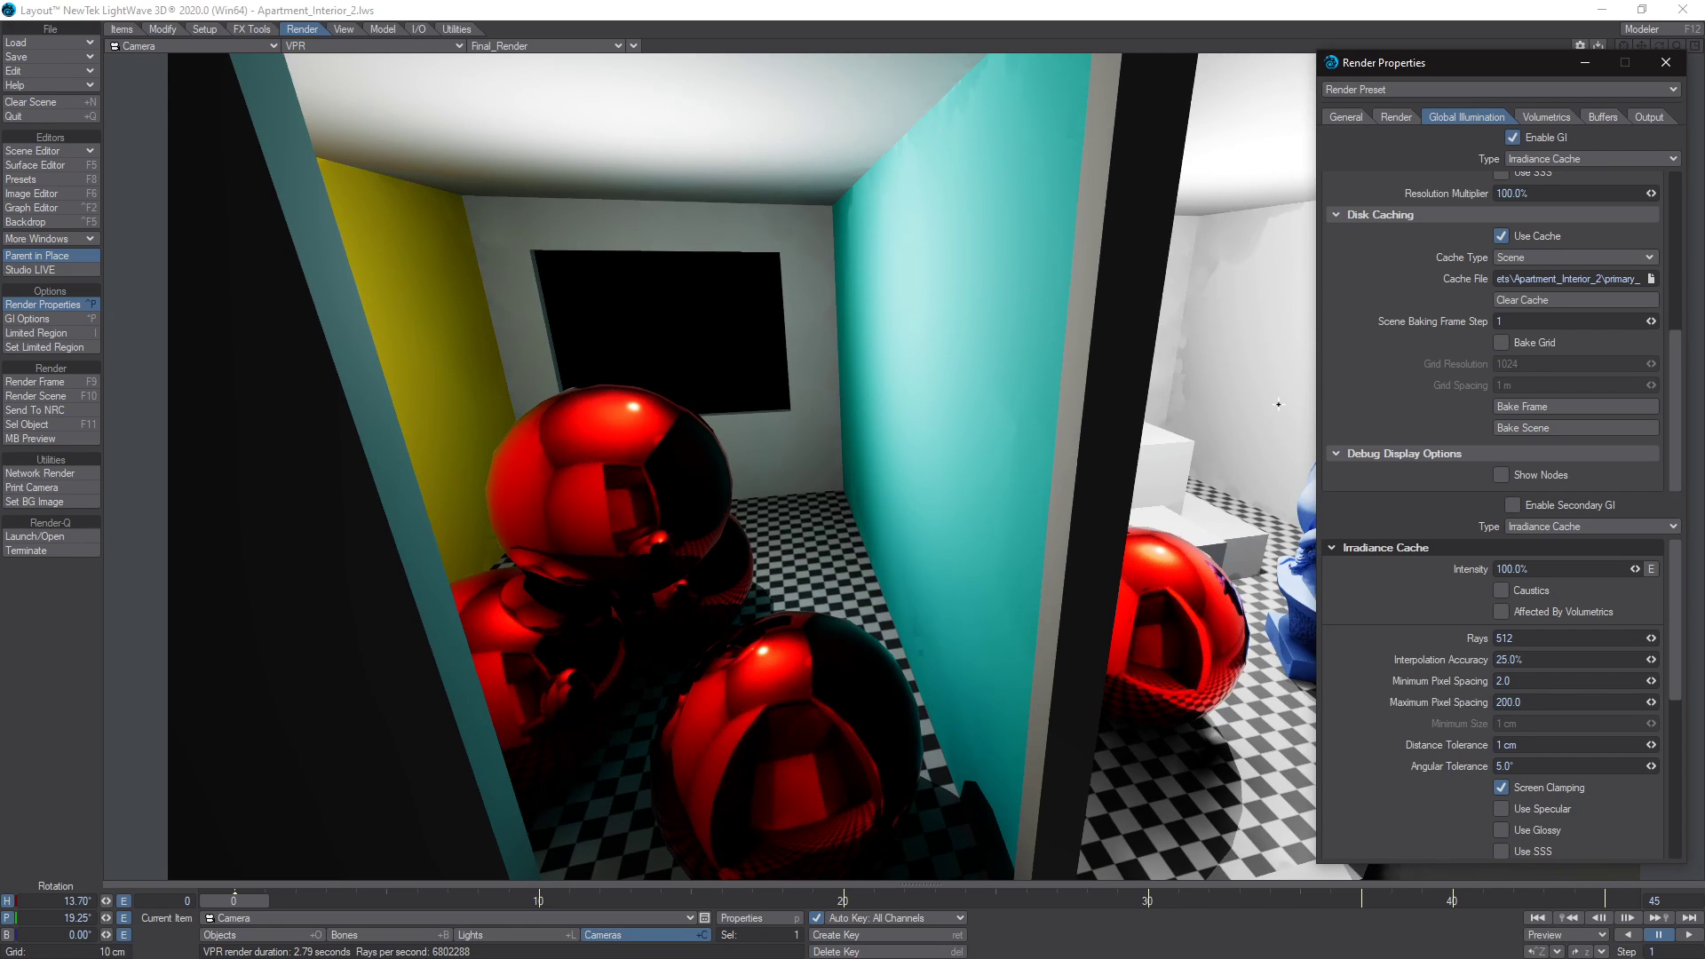
pyautogui.click(1522, 406)
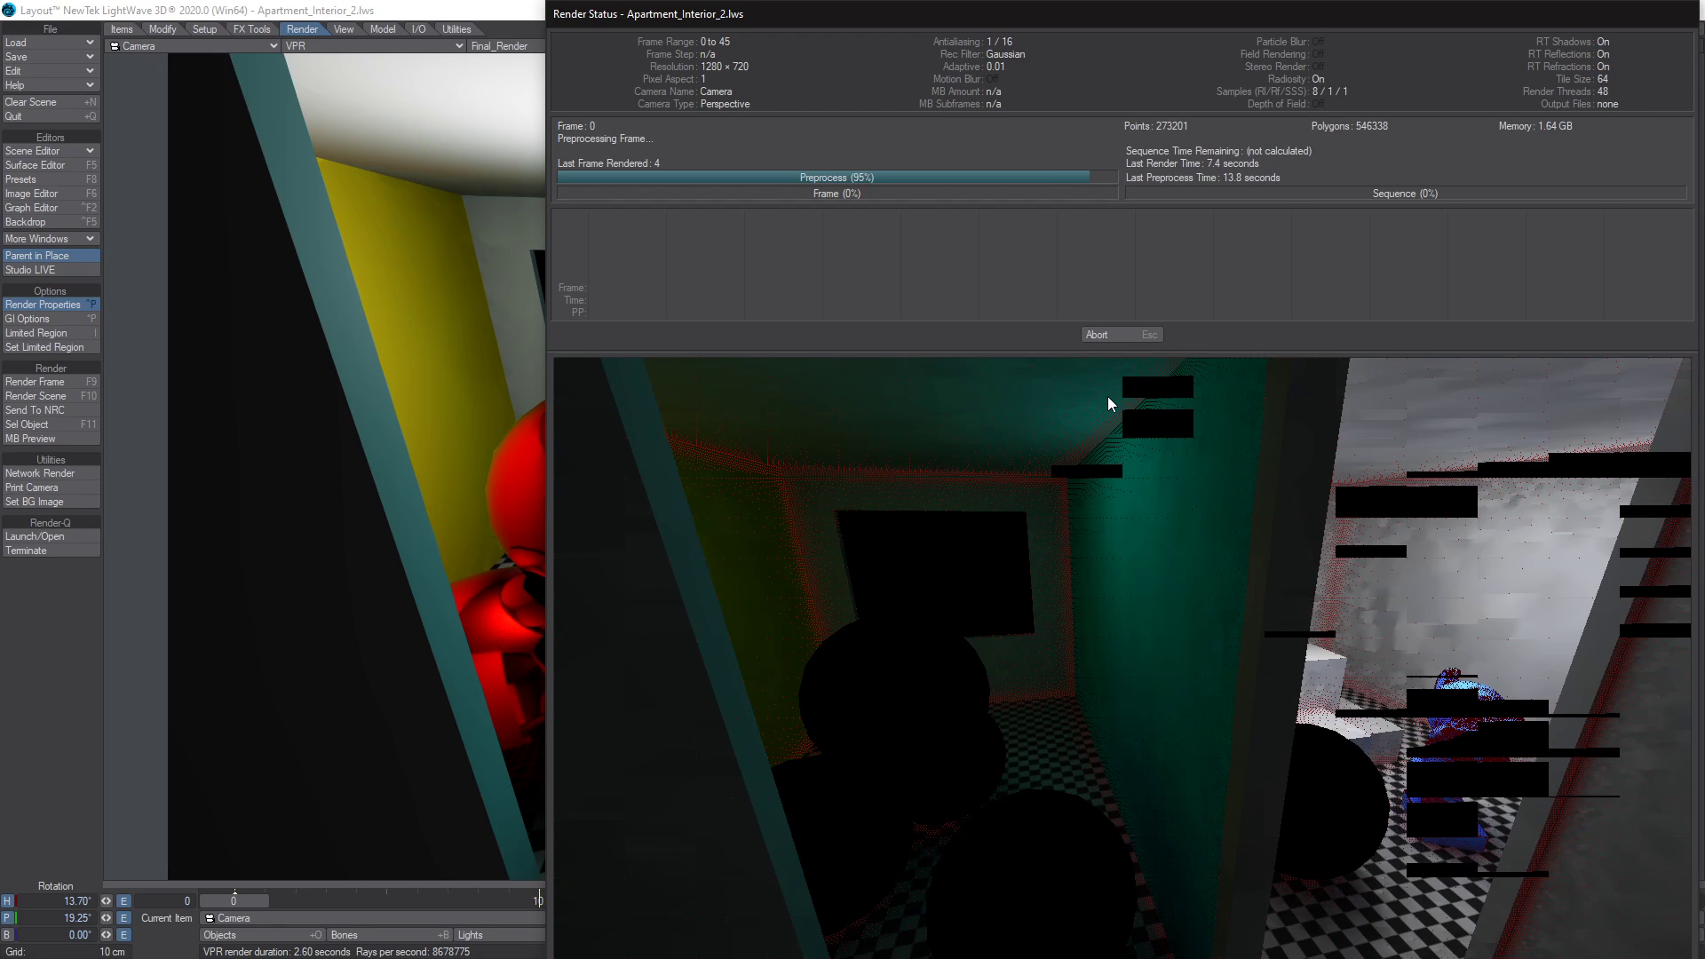
pyautogui.click(1144, 335)
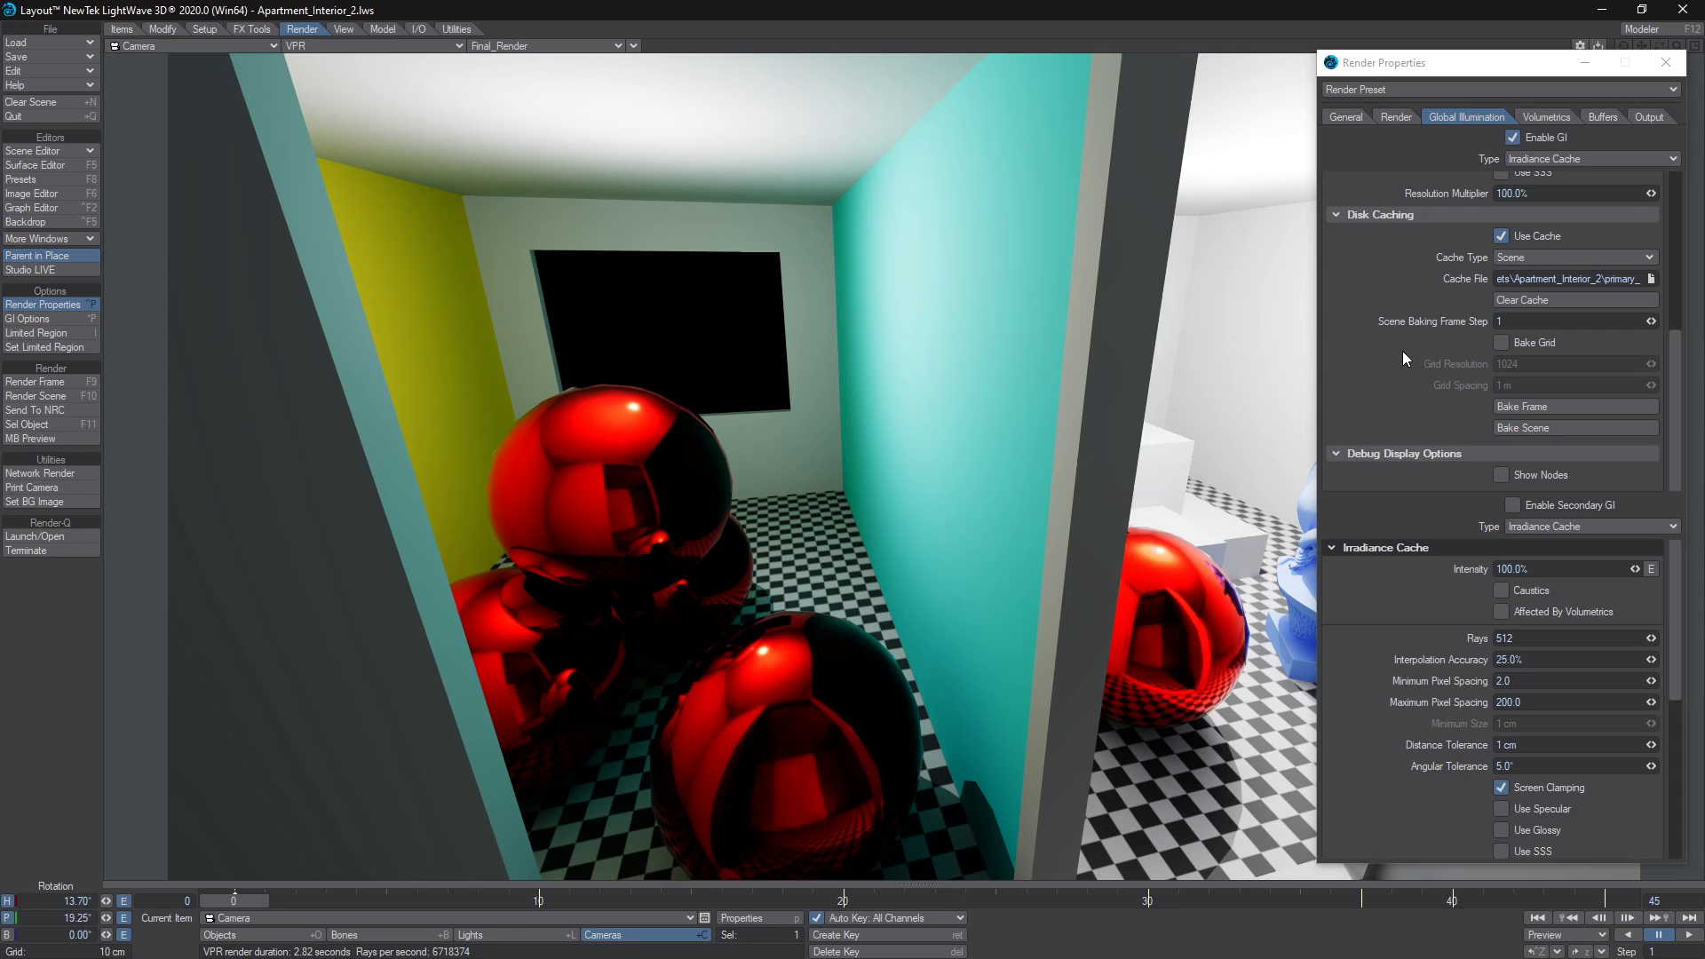
# Check the size of the baked primary_.lwics scene cache file, leaving the cache file selection as it is.
pyautogui.click(1651, 277)
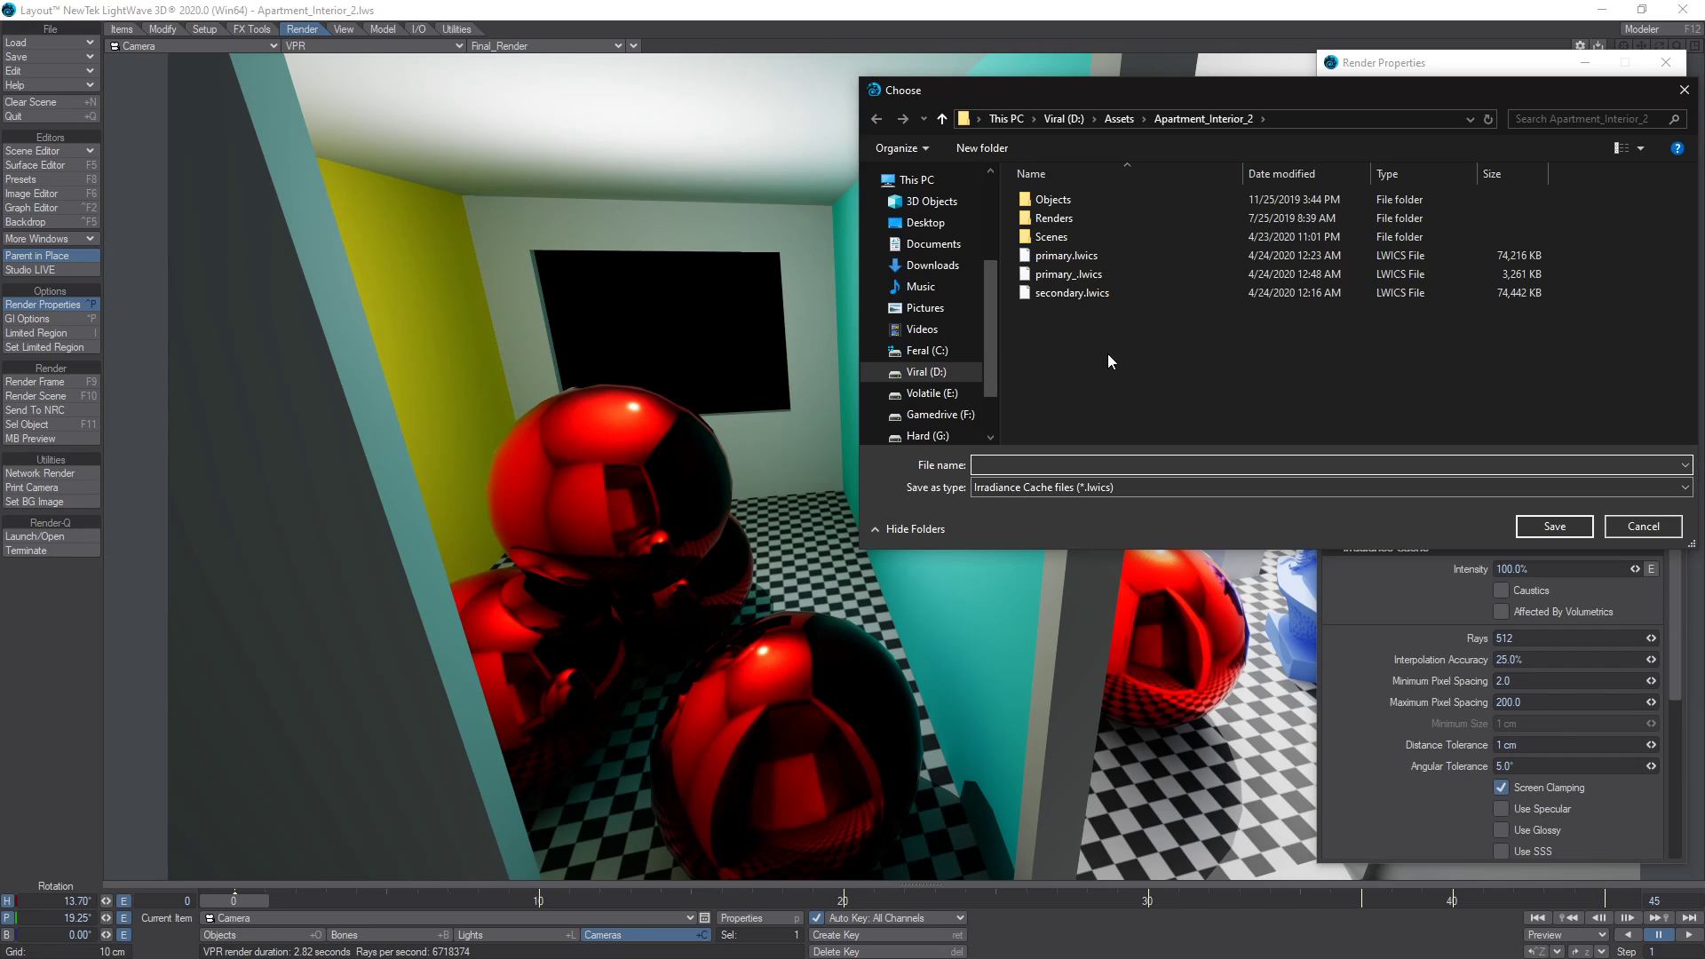
pyautogui.click(1092, 275)
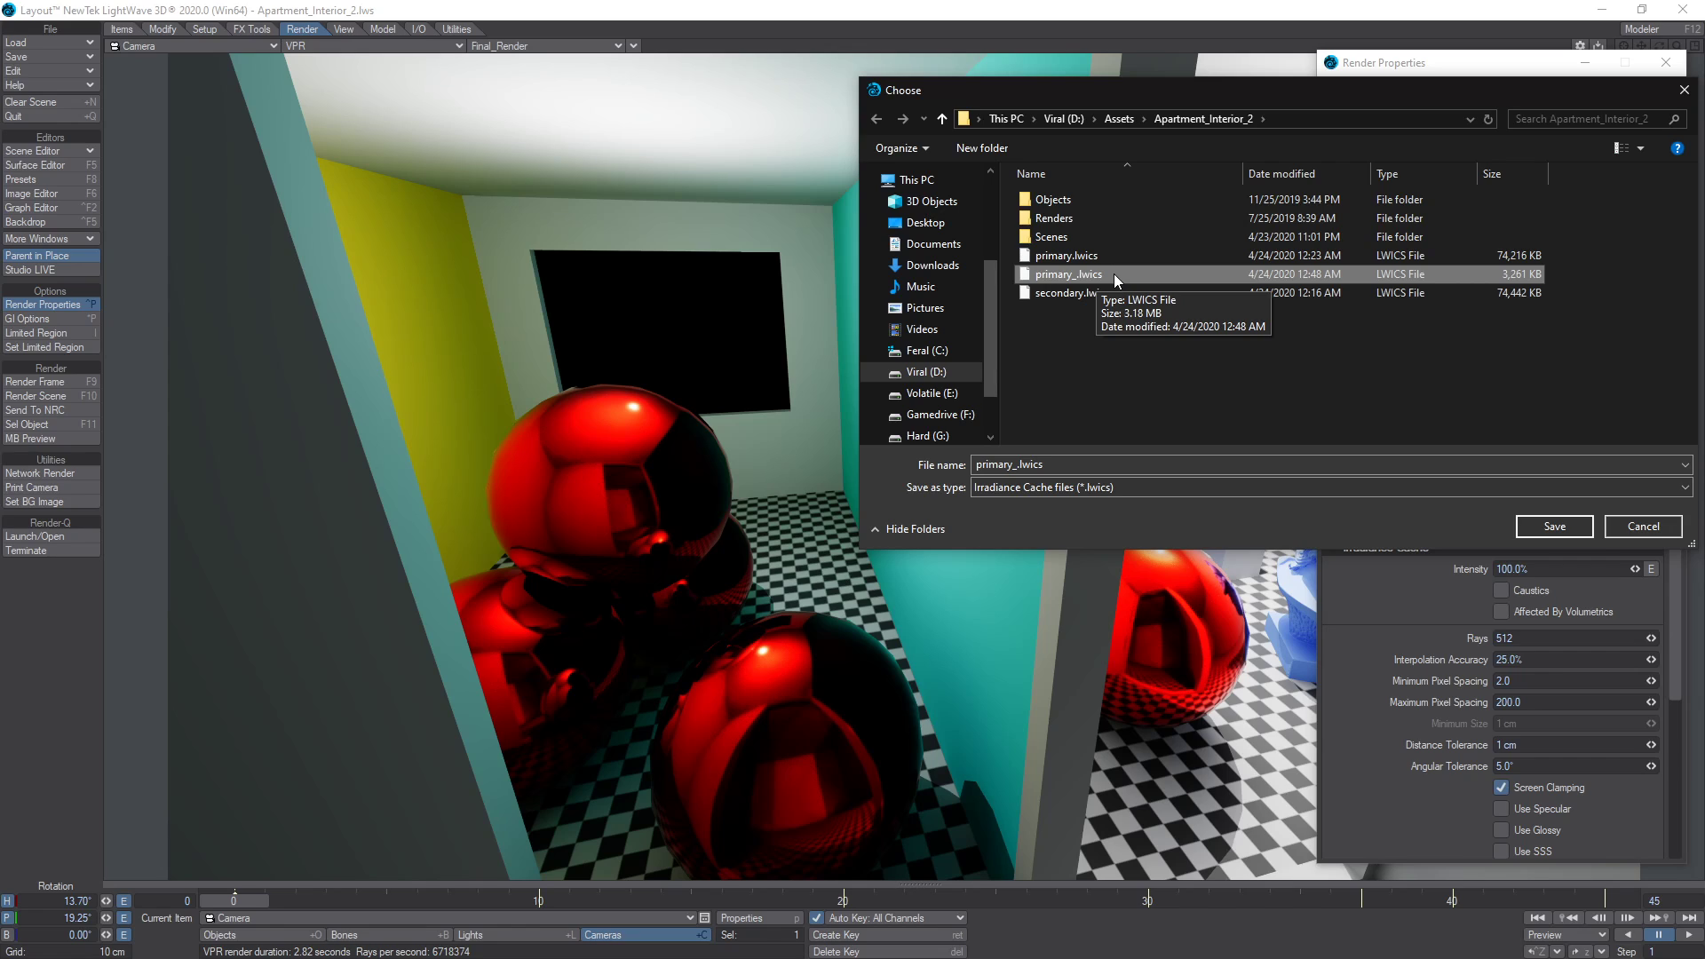
pyautogui.click(1643, 526)
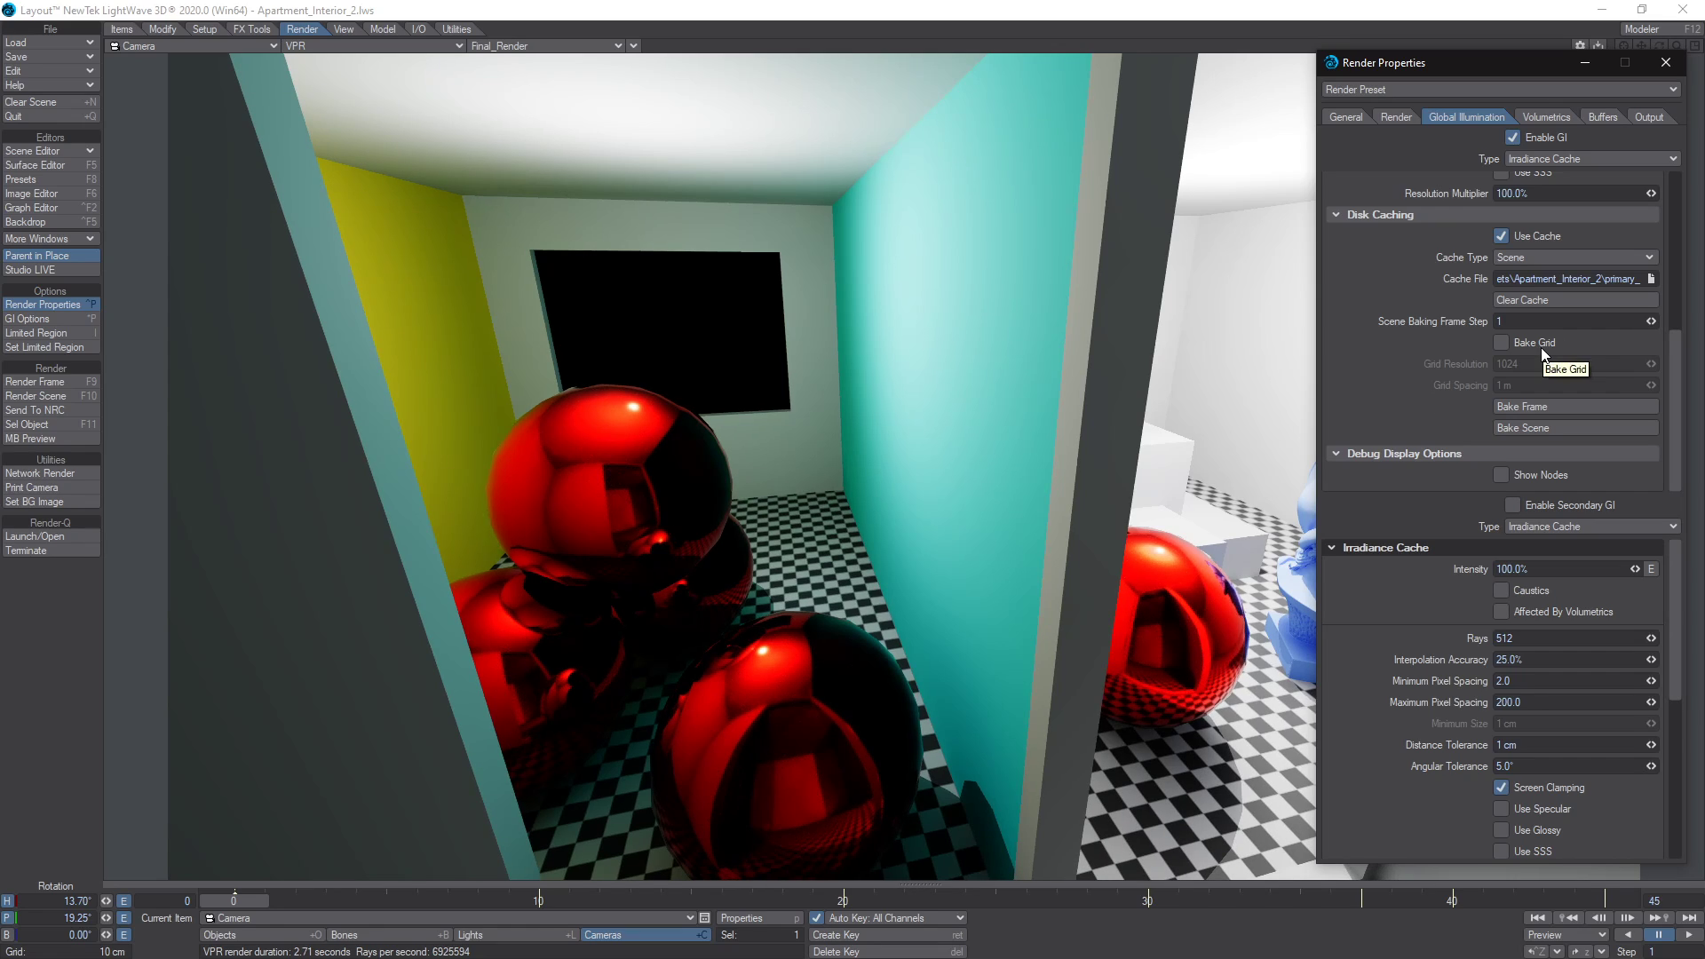
# Bake the primary scene cache twice over the frame range into primary_.lwics, checking the file between the two bakes.
pyautogui.click(1520, 427)
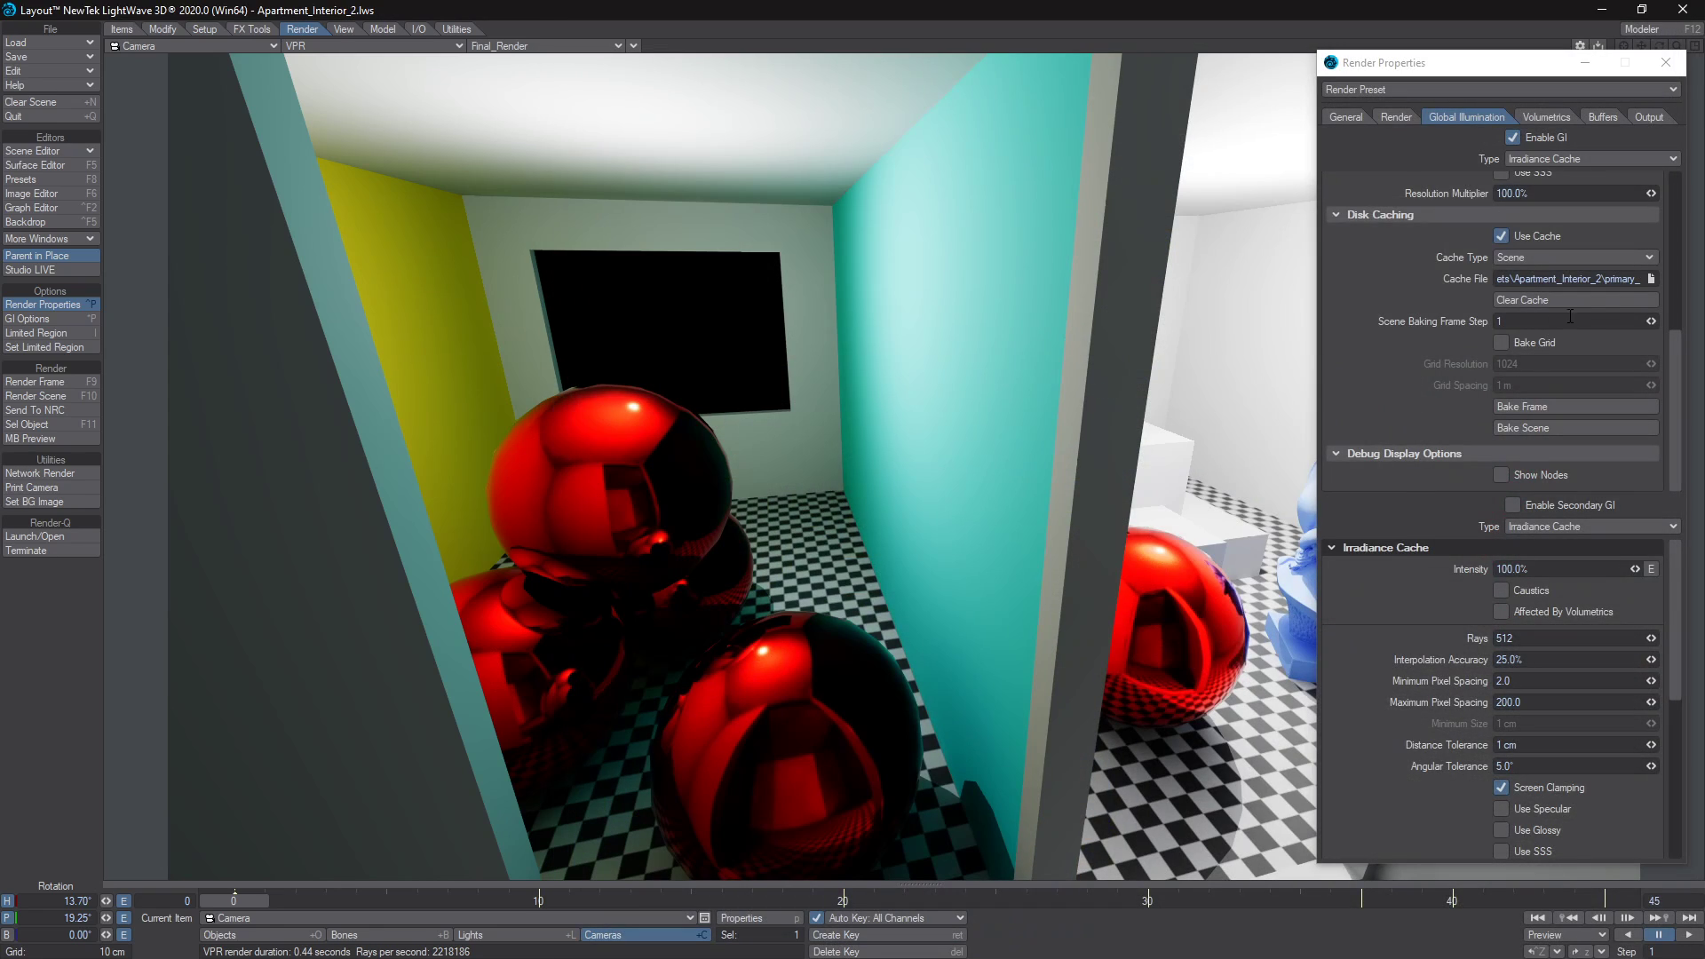
pyautogui.click(1651, 279)
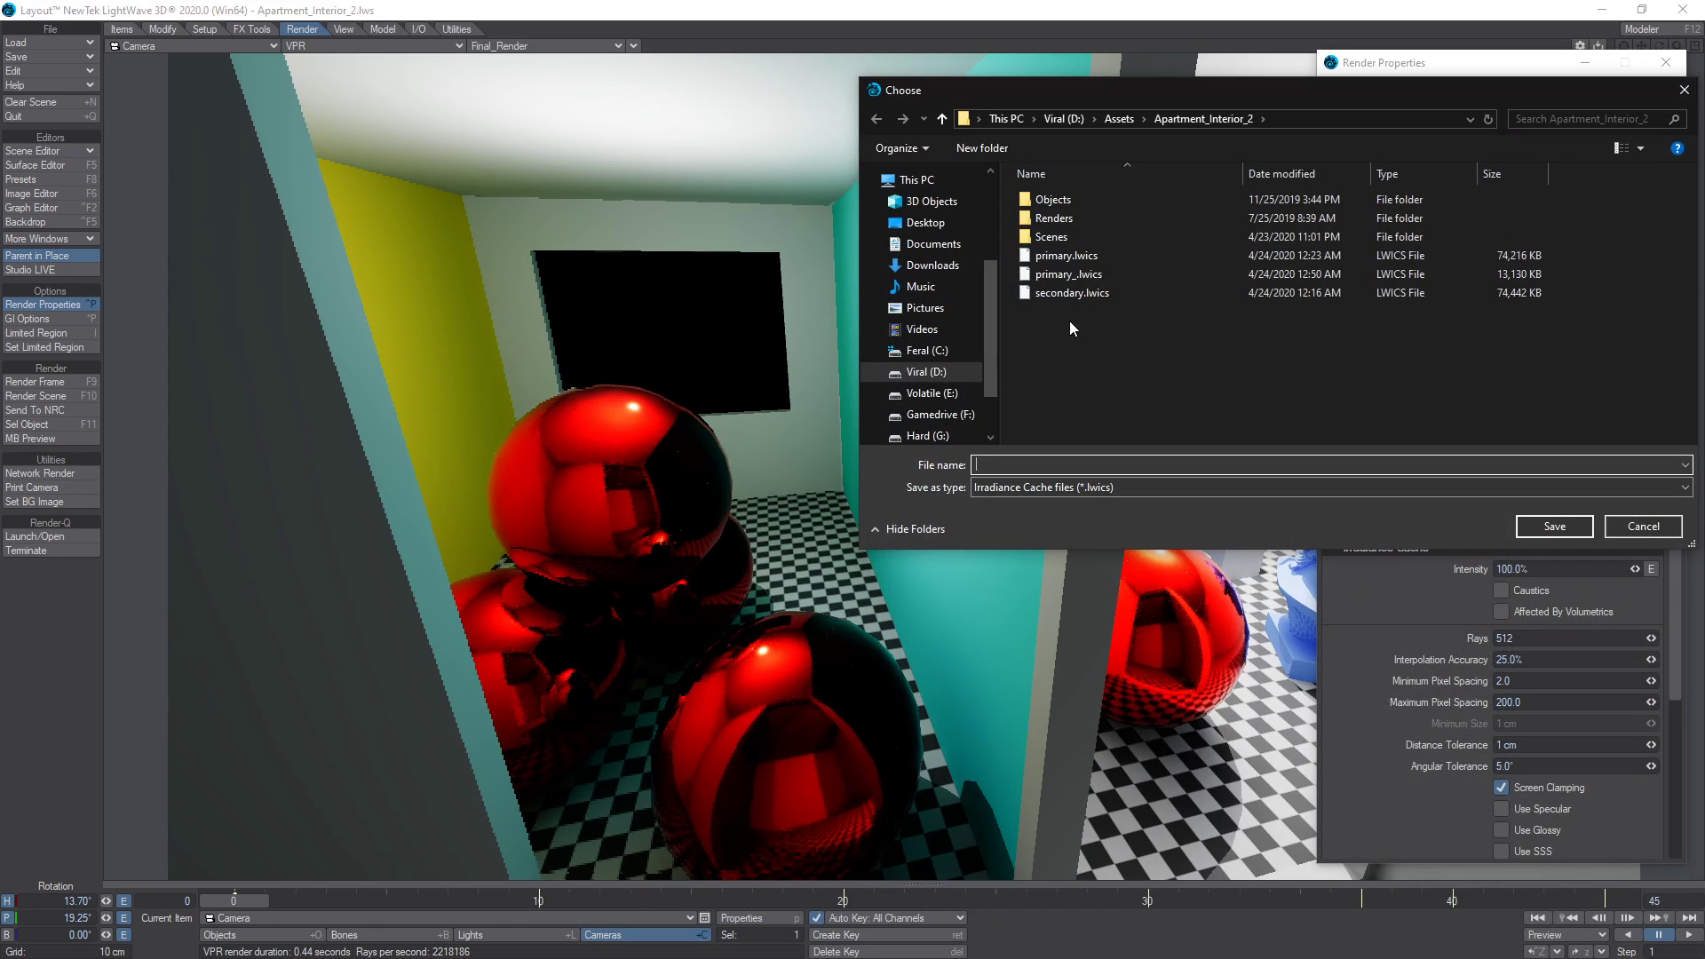
pyautogui.click(1096, 279)
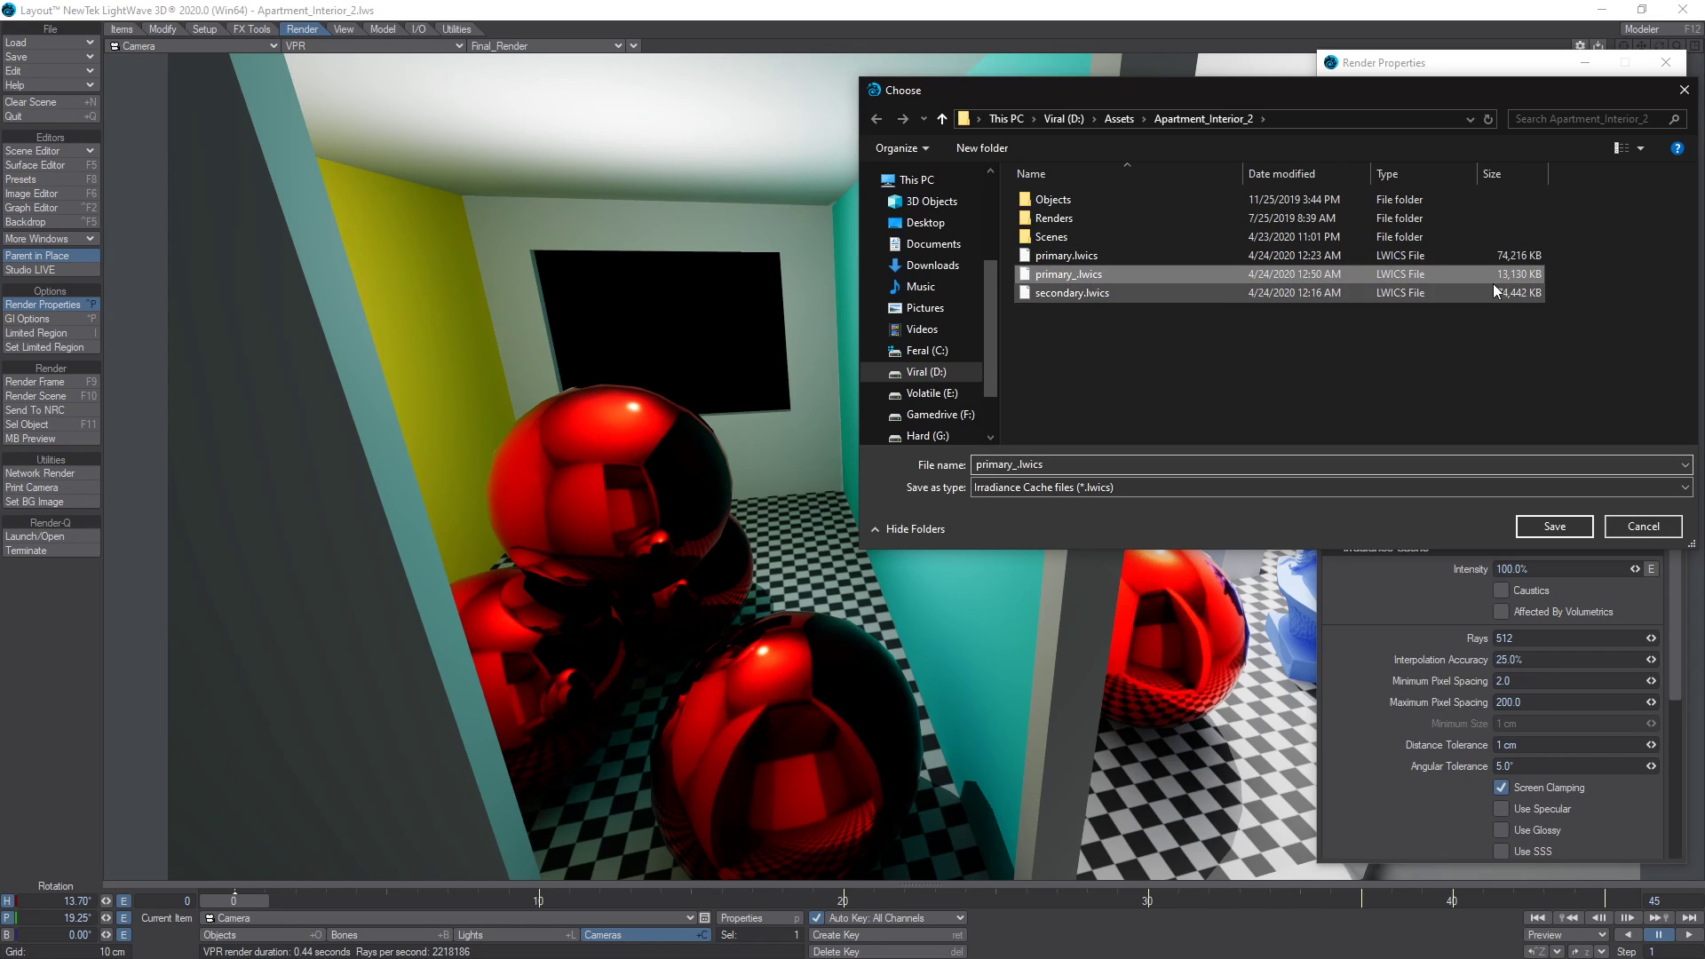
pyautogui.click(1643, 525)
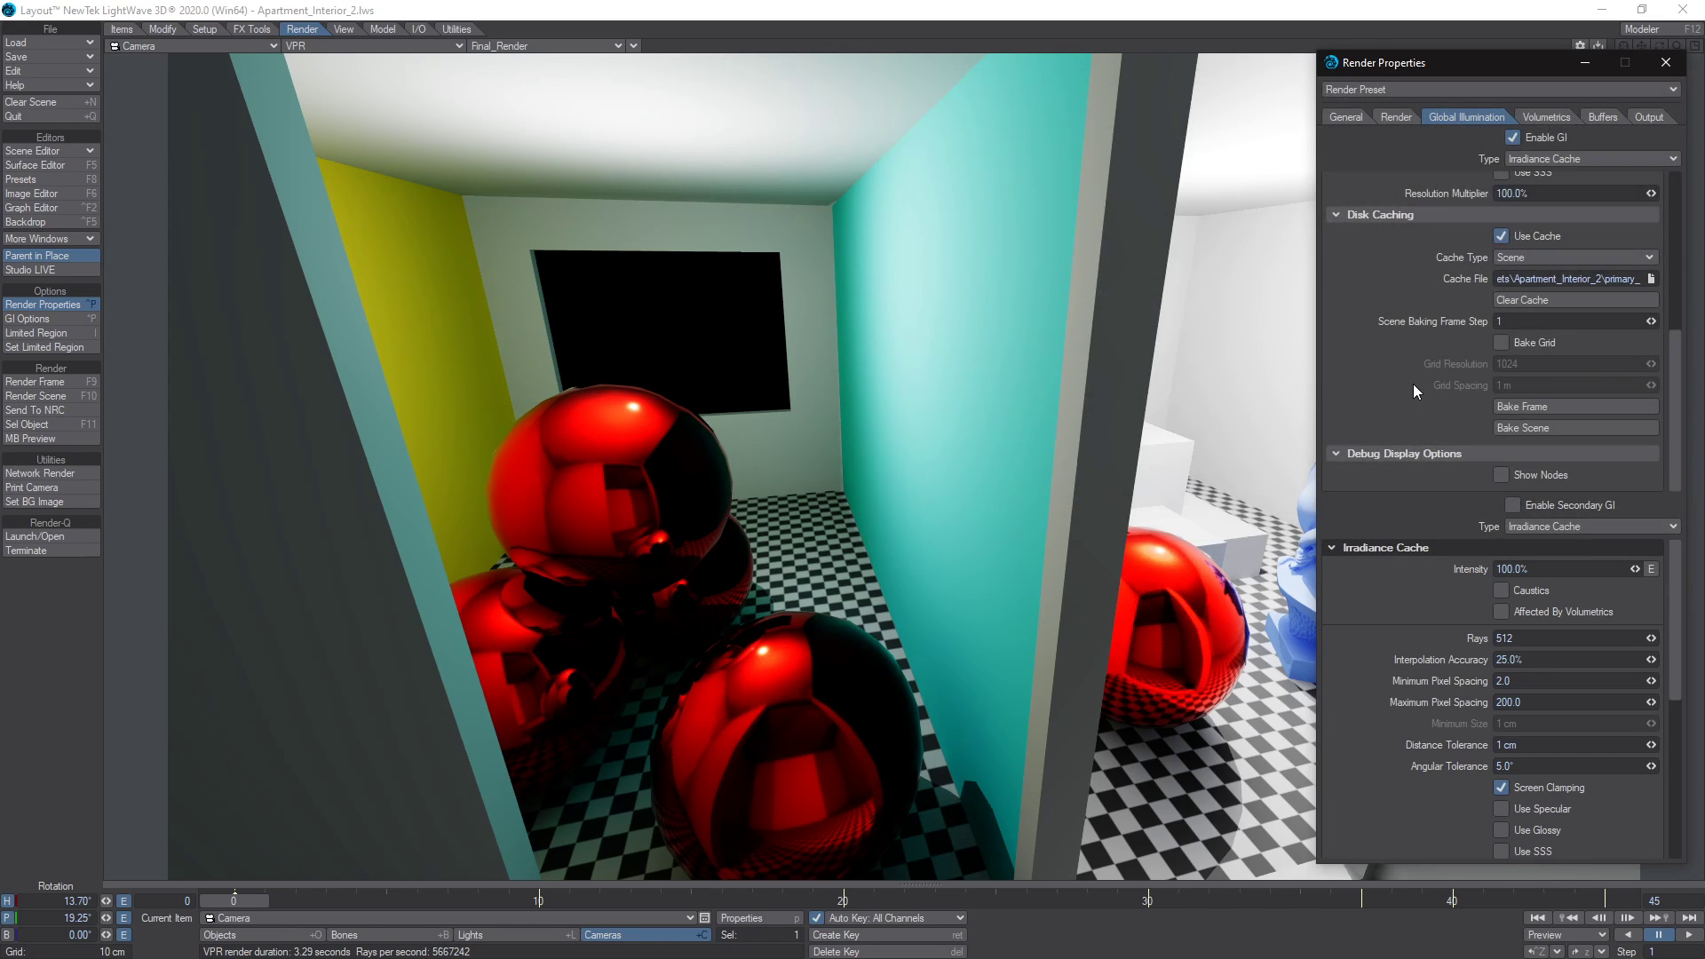
pyautogui.click(1532, 428)
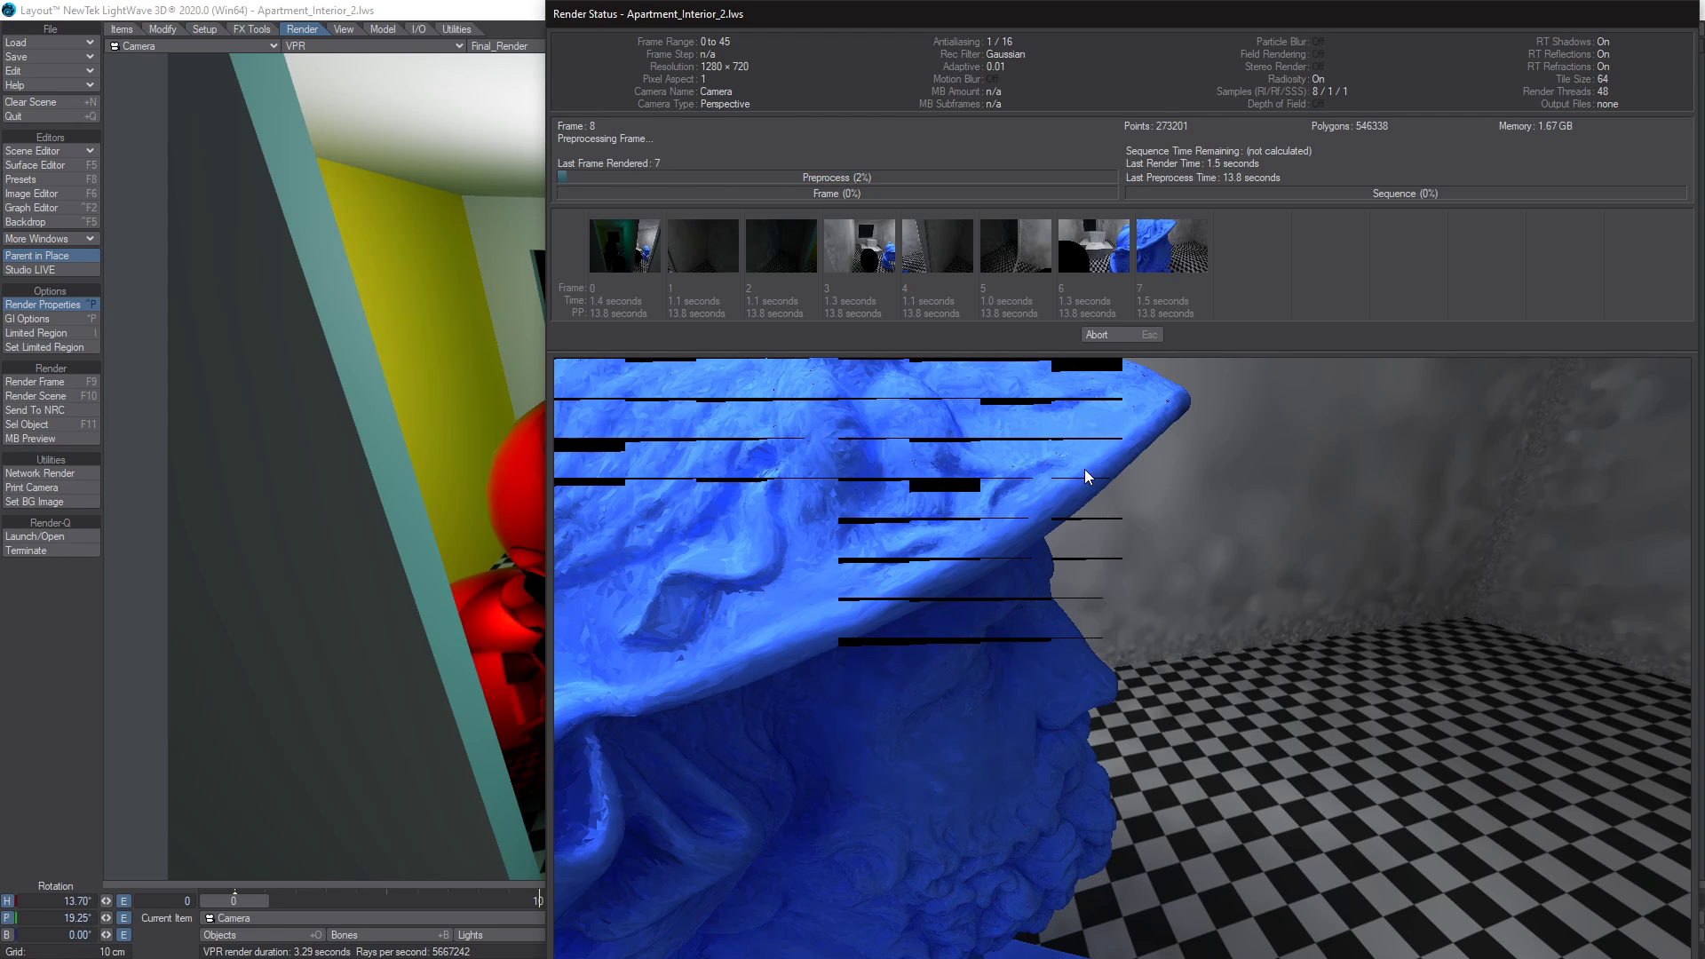
pyautogui.click(1114, 333)
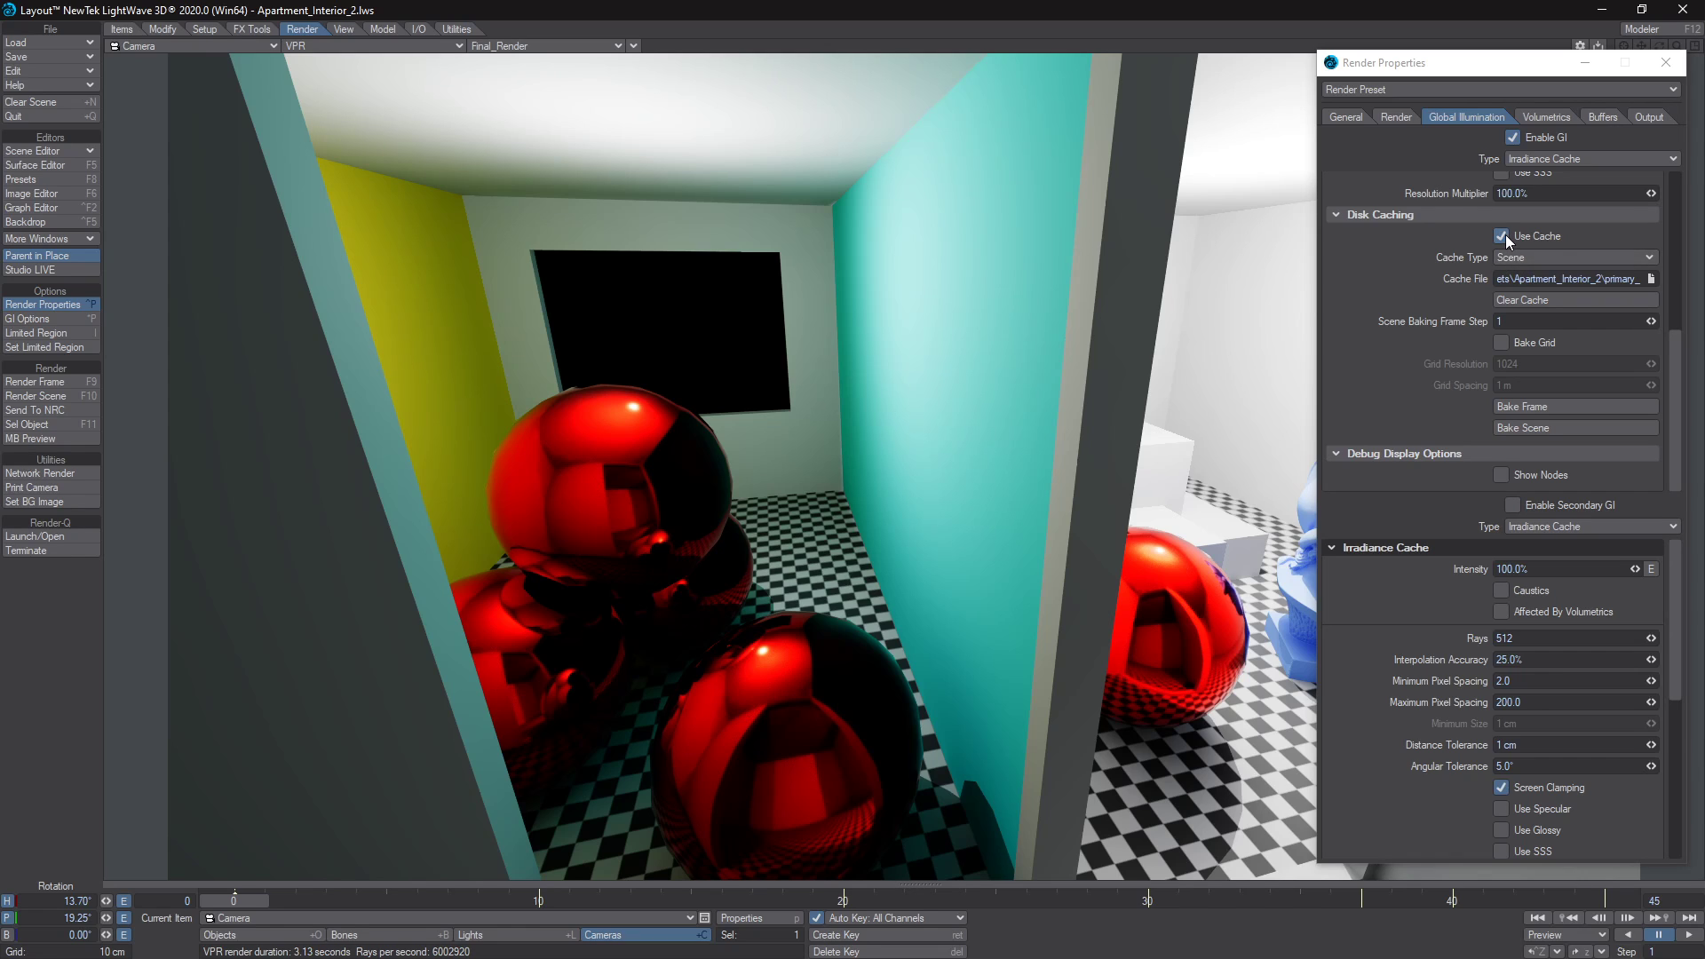
# Set the primary disk cache's Cache File to a new file named primary_grid_.
pyautogui.click(1652, 278)
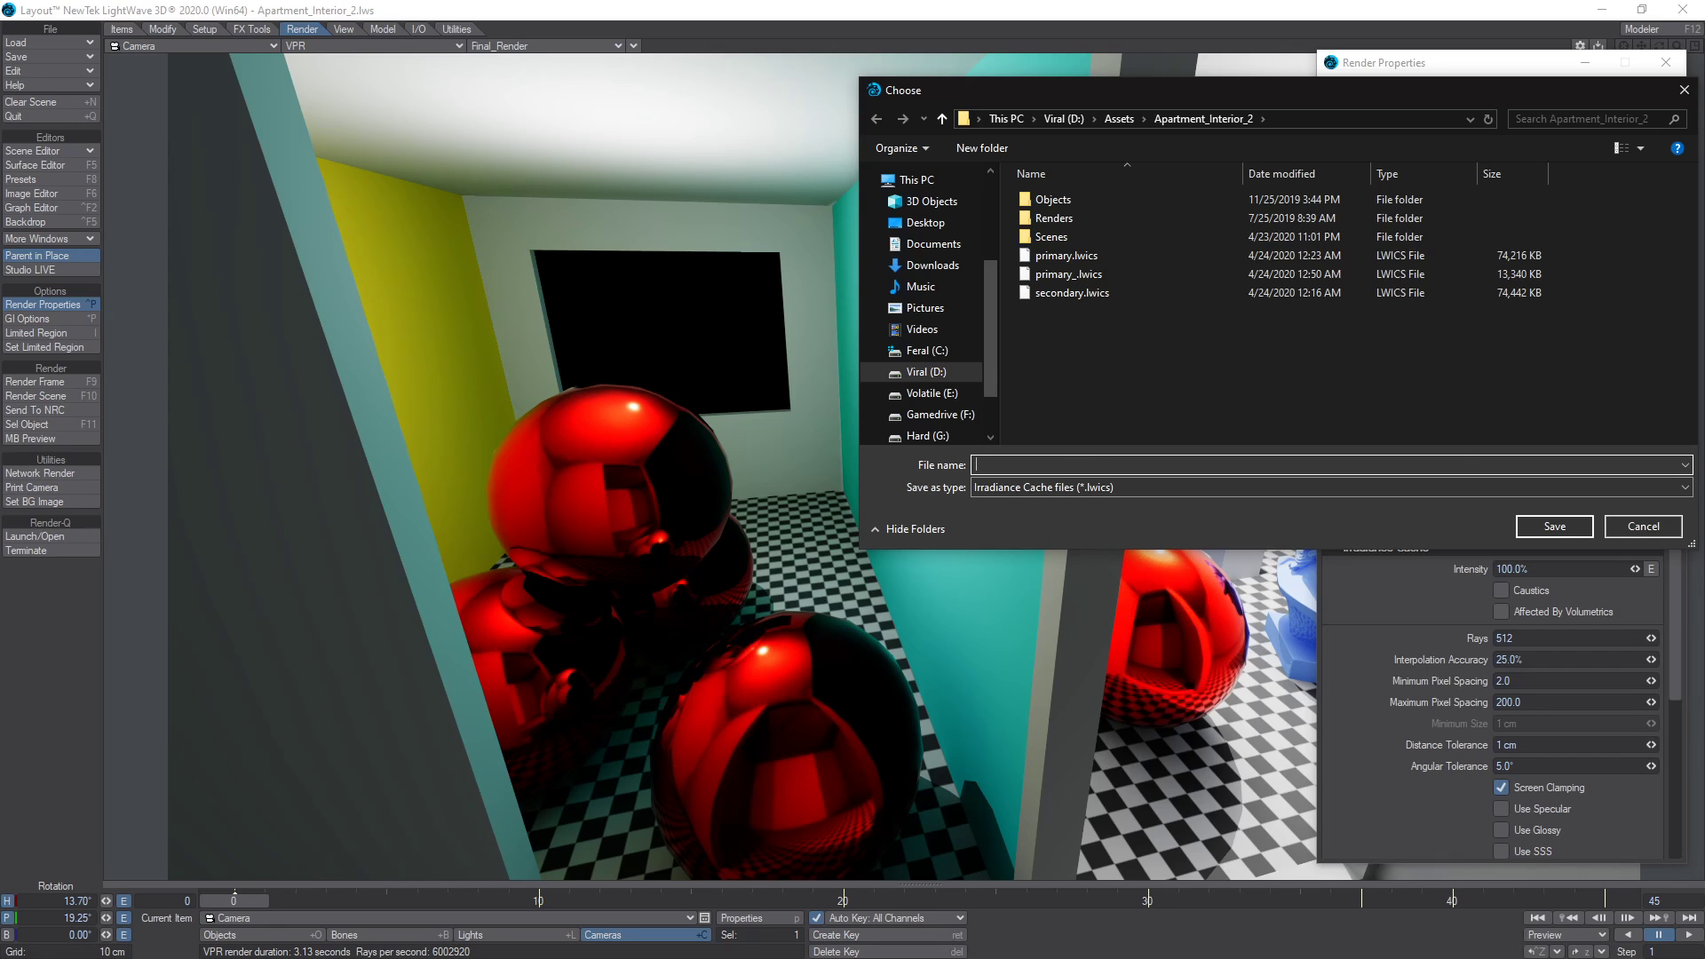
pyautogui.write('prima')
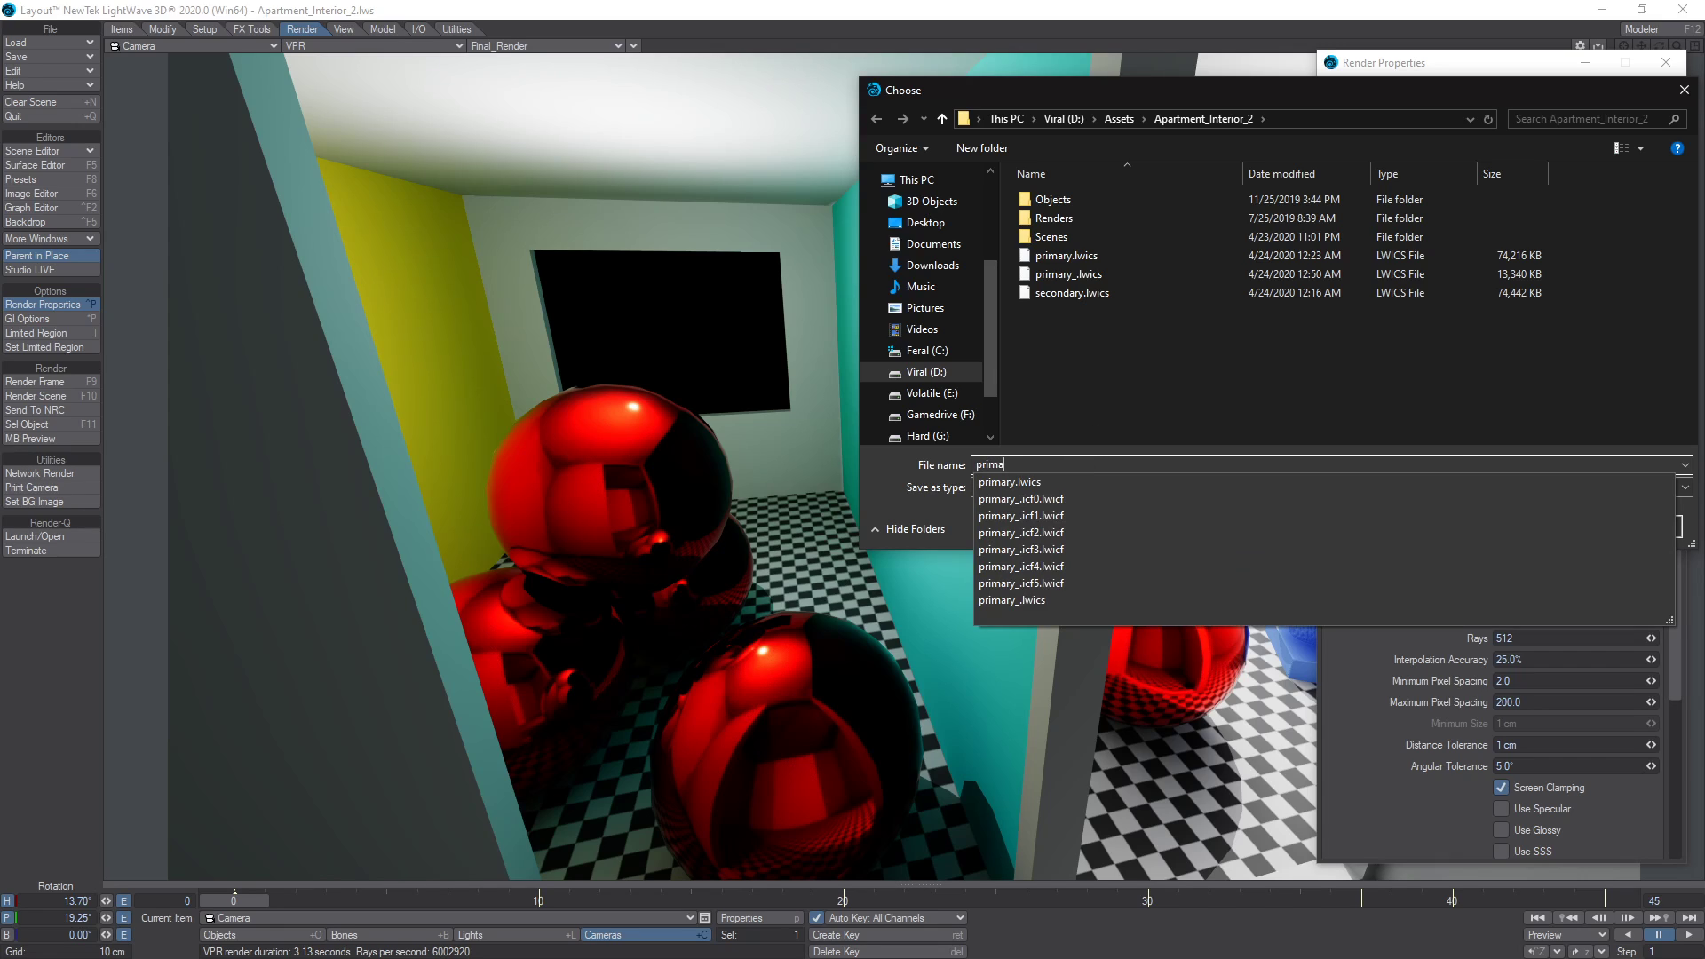
pyautogui.write('ry_grid_')
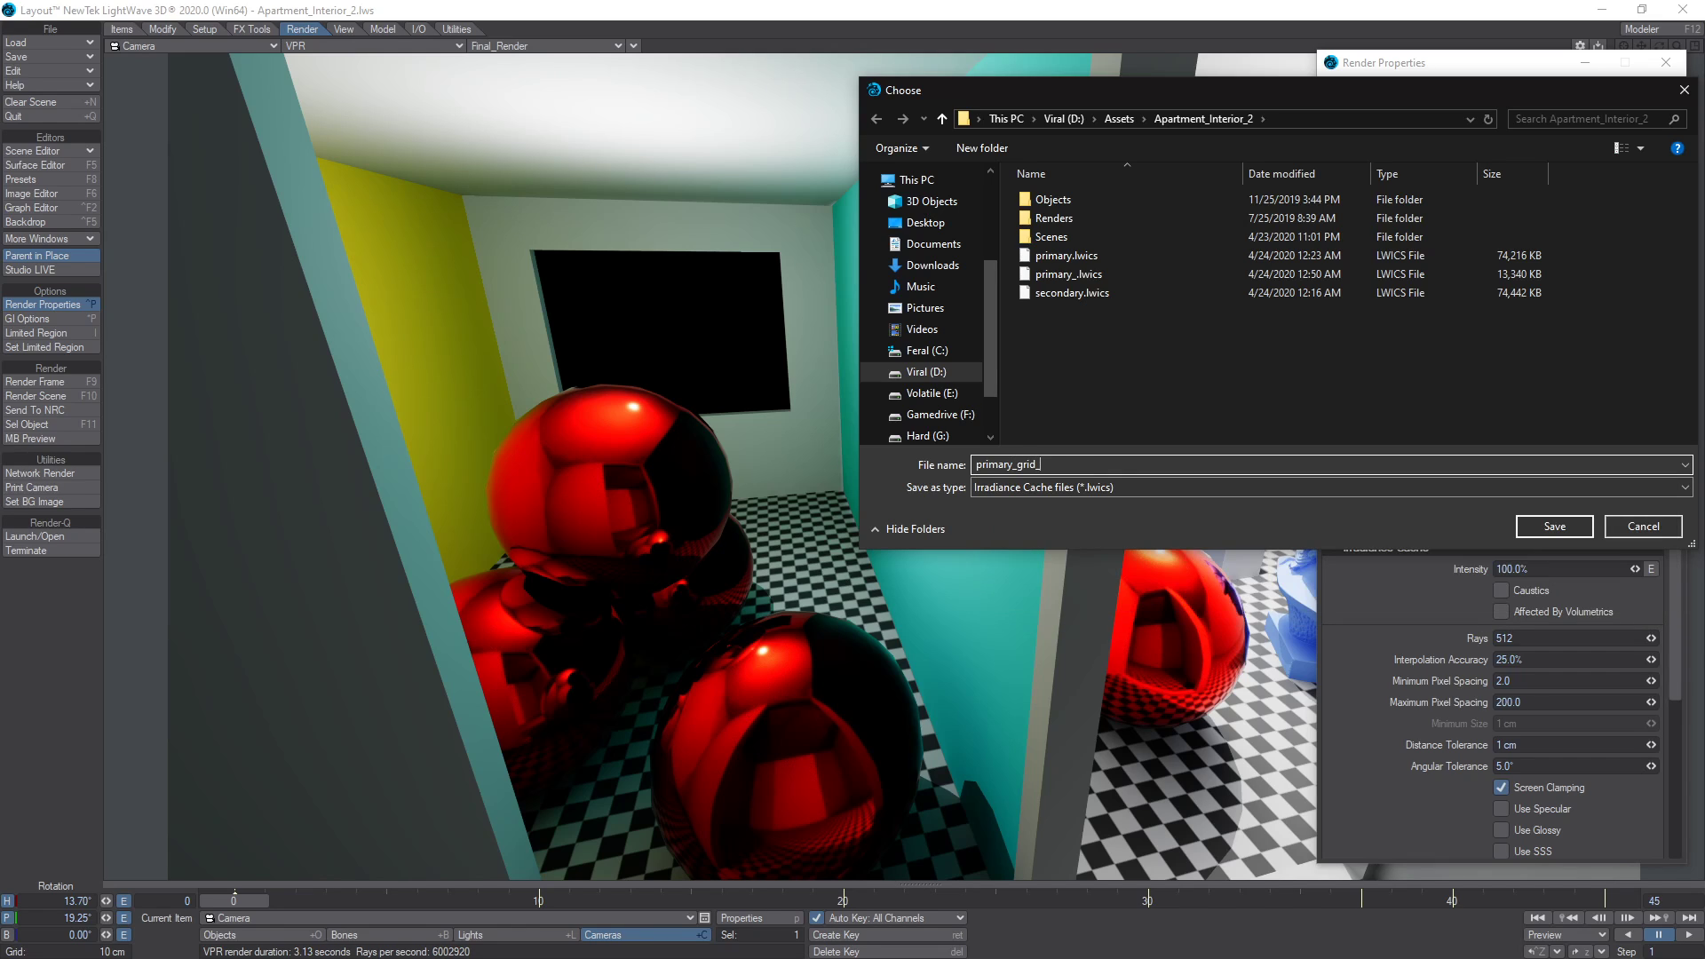
pyautogui.press('Return')
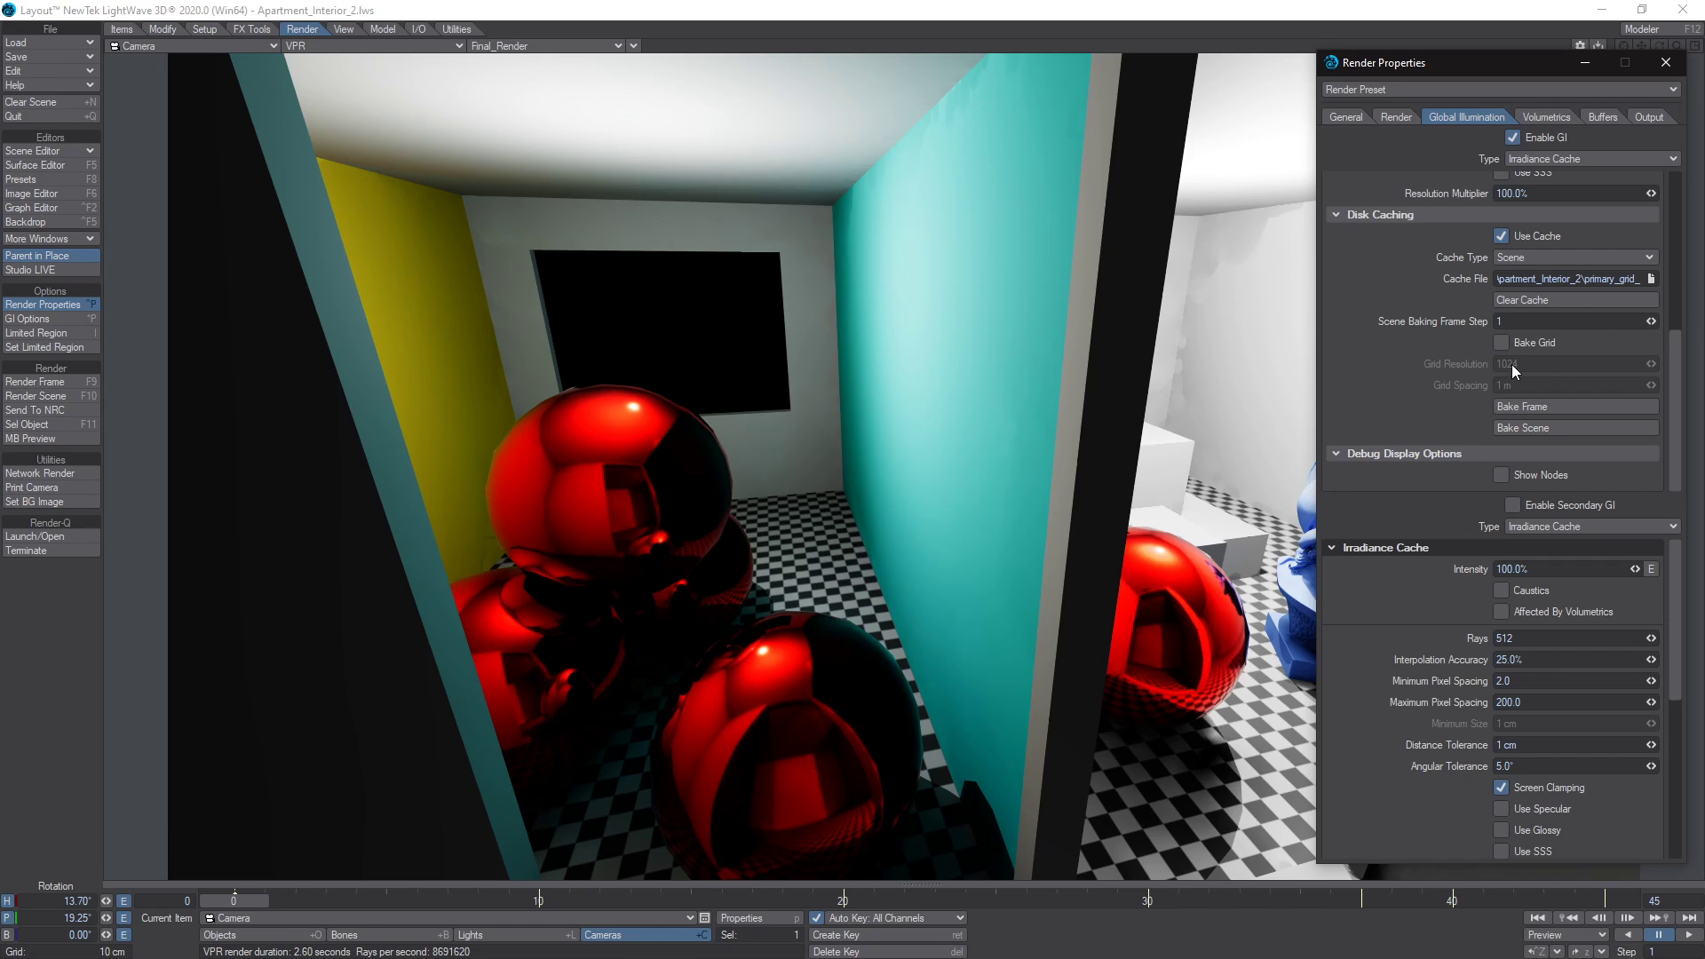
# Enable Bake Grid with a Grid Resolution of 512, and bake the primary cache for frame 0.
pyautogui.click(1502, 342)
pyautogui.write('512')
pyautogui.press('Return')
pyautogui.click(1524, 405)
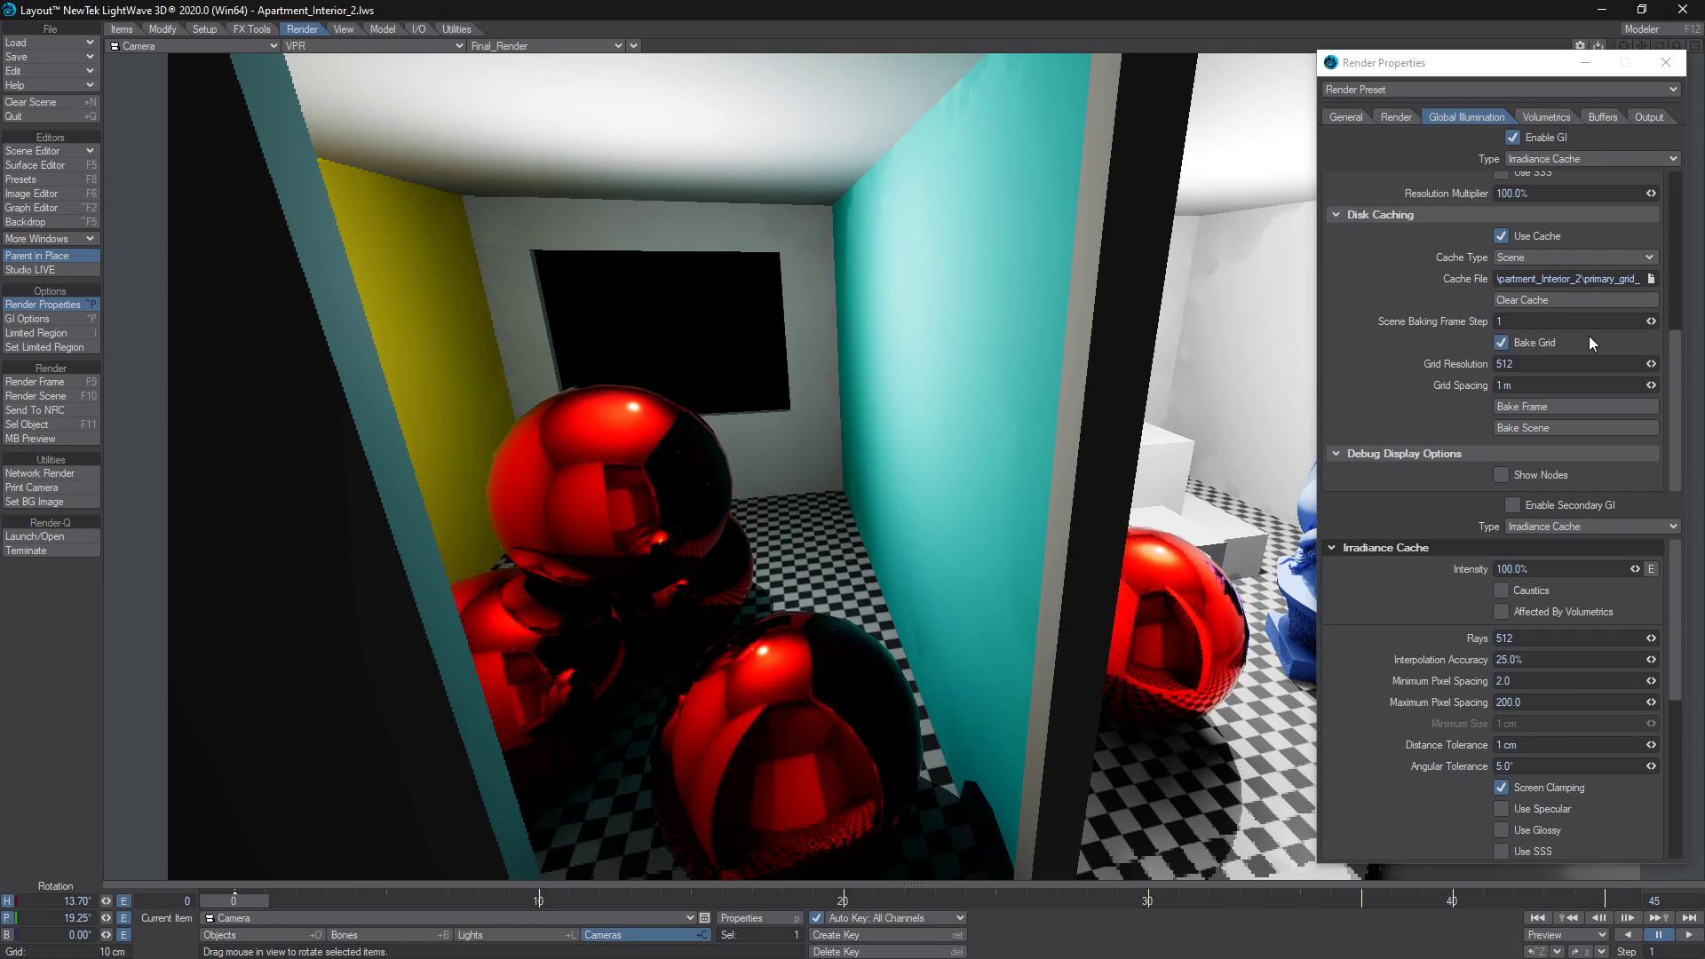
# Switch the primary disk cache's Cache File to the existing primary.lwics, accepting the replacement.
pyautogui.click(1651, 279)
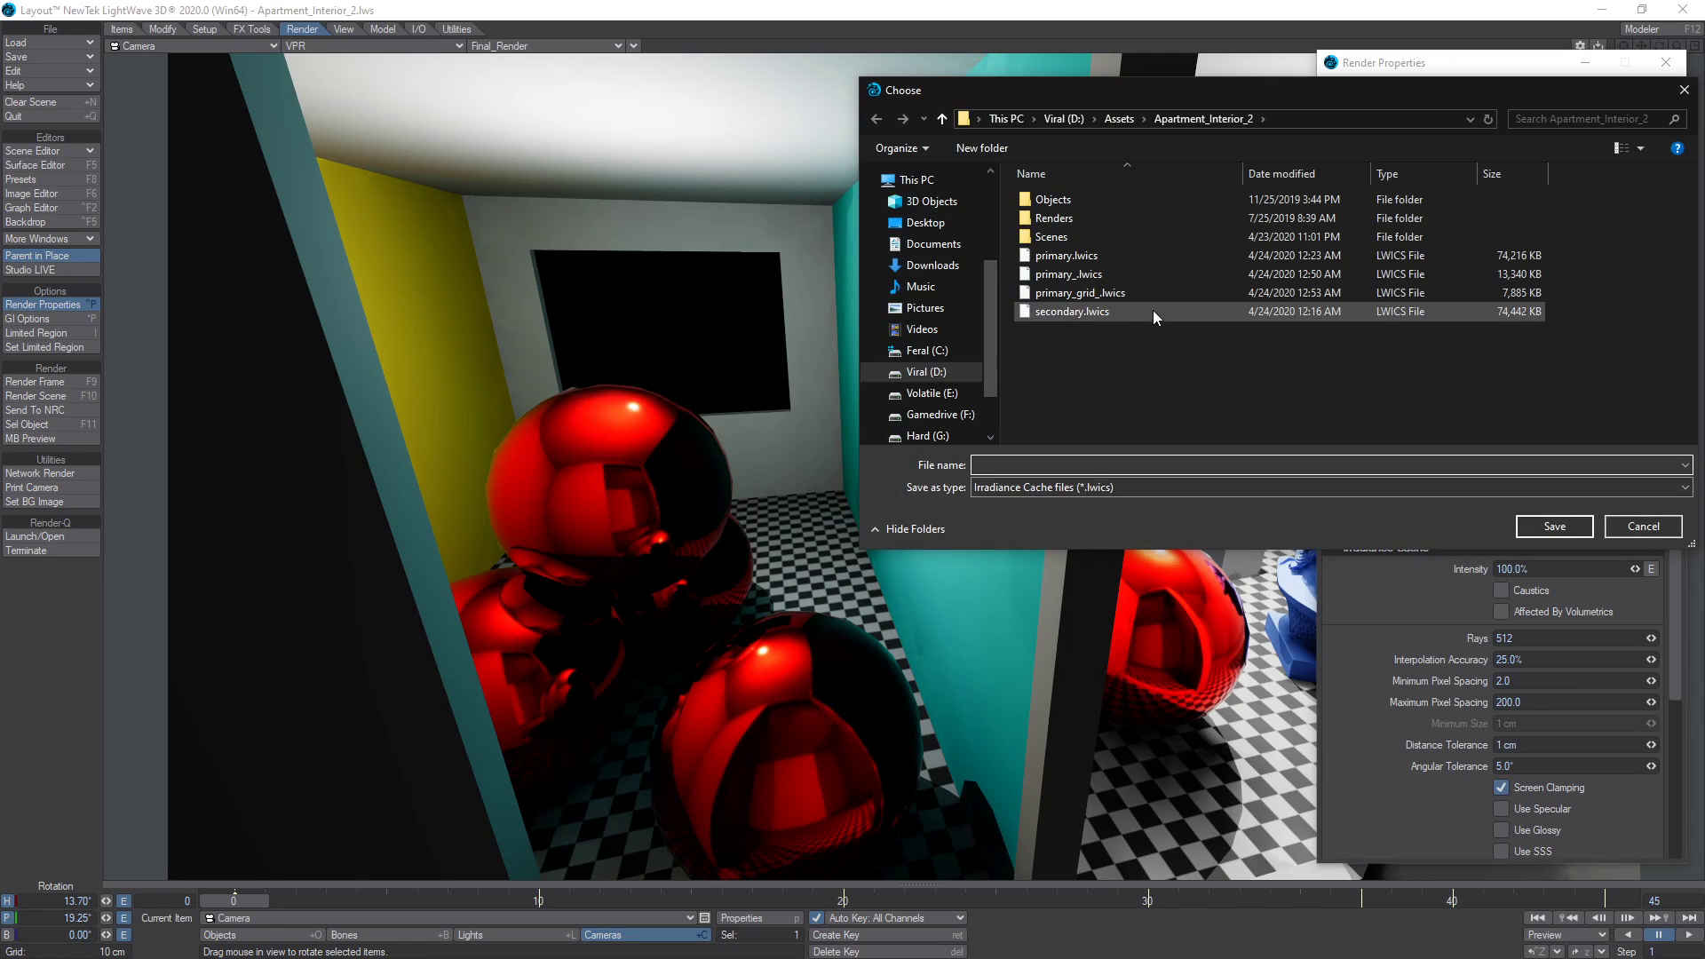
pyautogui.click(1045, 257)
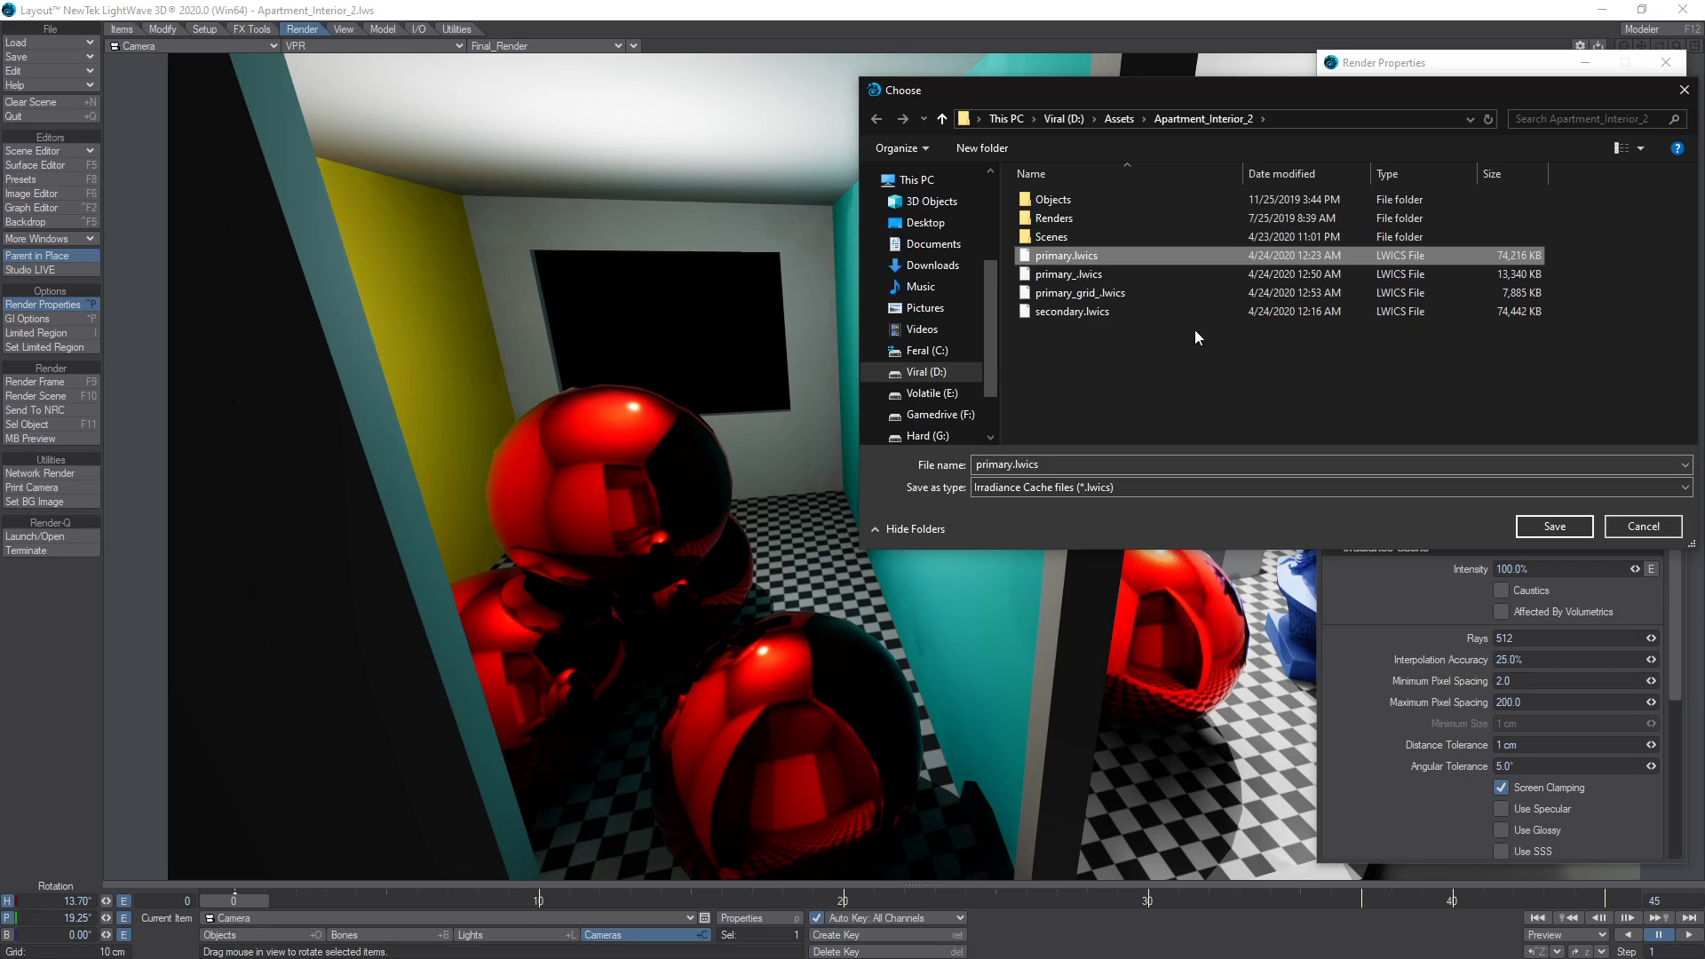
pyautogui.click(1558, 524)
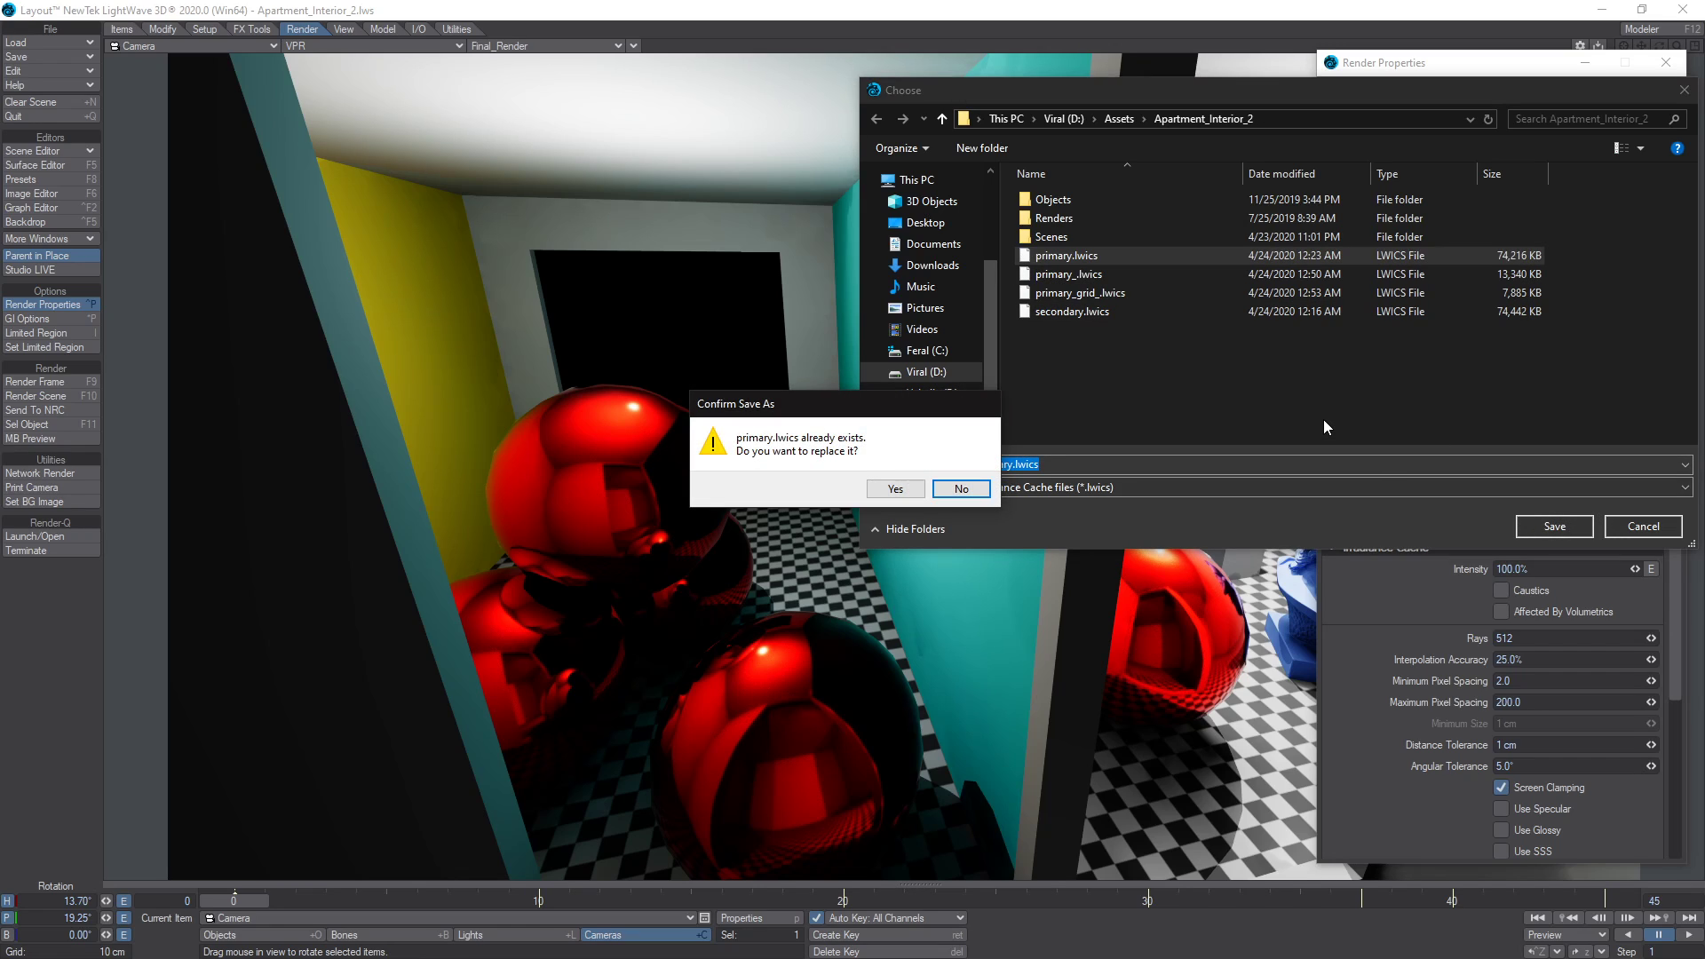
pyautogui.click(895, 491)
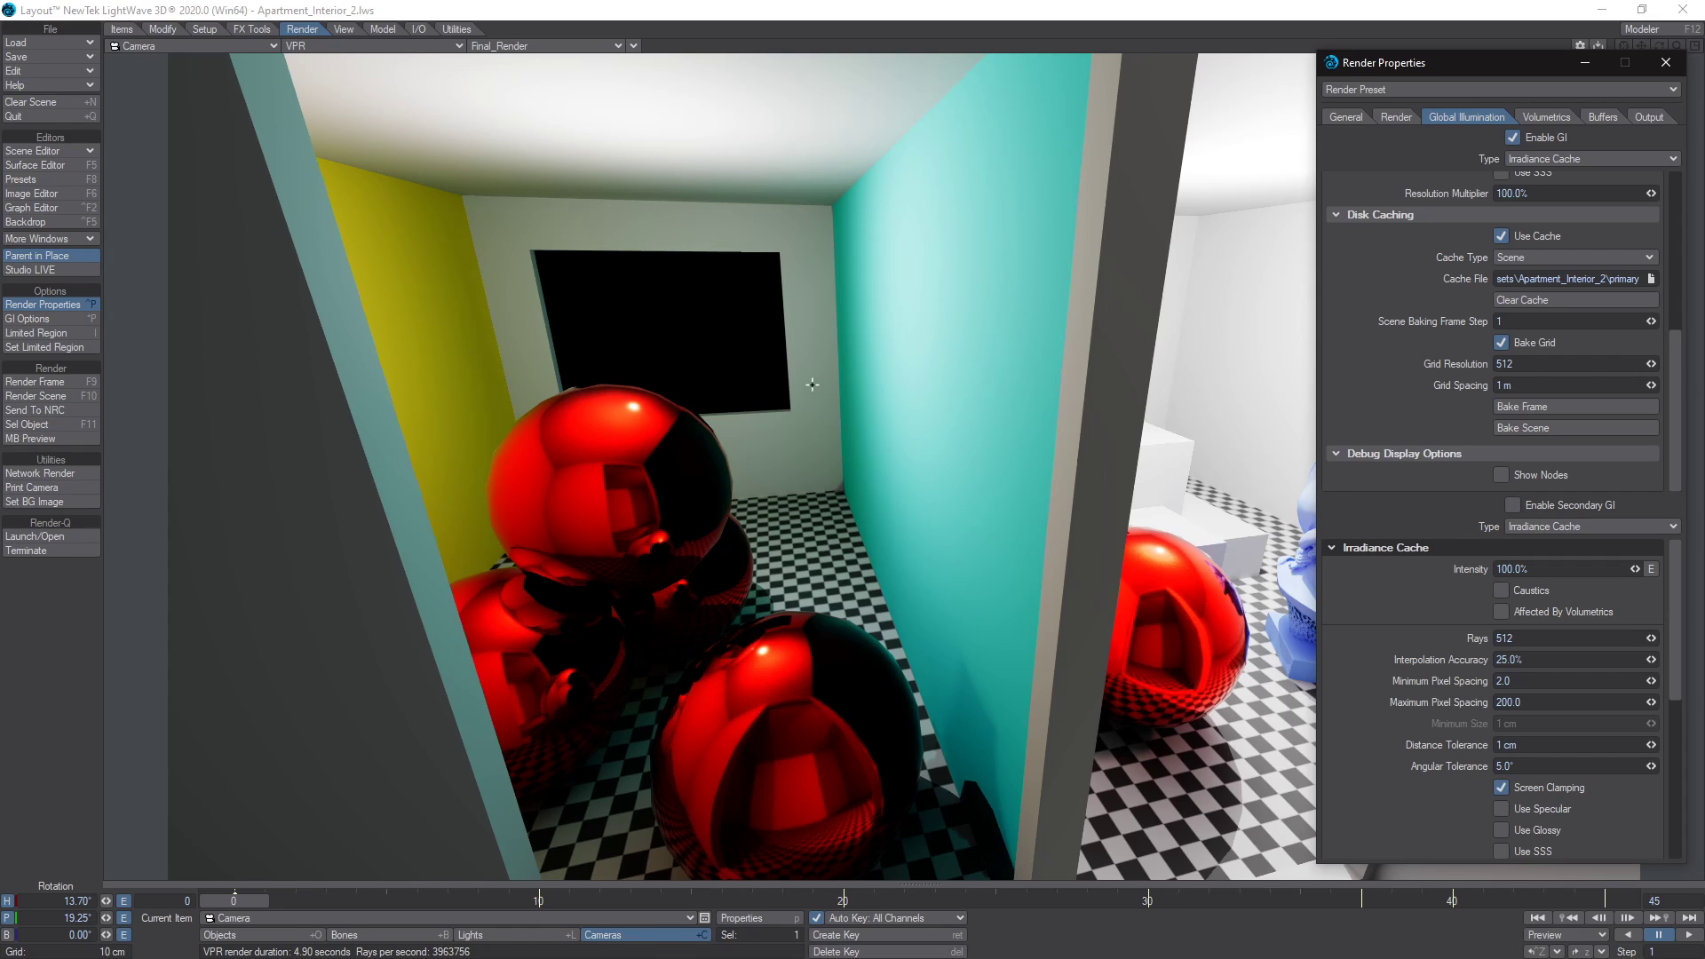
# Move and rotate the camera through the apartment to examine the walls, ceiling and floor with the primary.lwics cache.
pyautogui.moveTo(835, 386); pyautogui.dragTo(267, 225)
pyautogui.press('t')
pyautogui.press('y')
pyautogui.moveTo(1244, 577); pyautogui.dragTo(1081, 506)
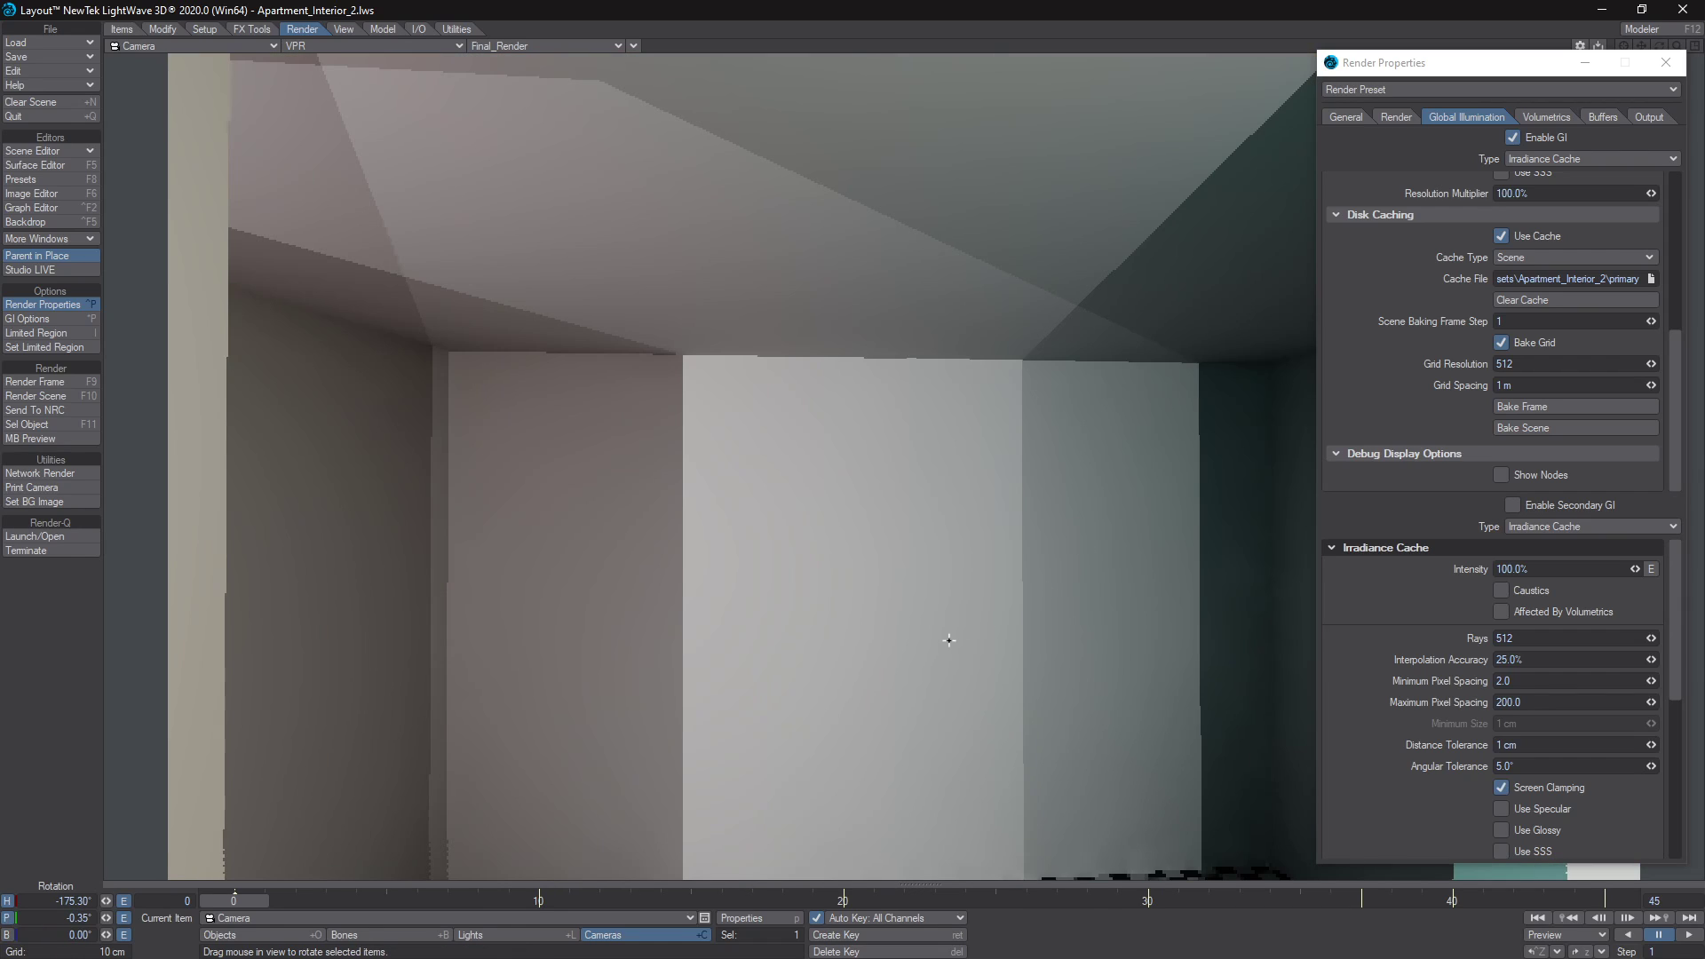
pyautogui.press('t')
pyautogui.moveTo(728, 405); pyautogui.dragTo(718, 494)
pyautogui.press('y')
pyautogui.moveTo(948, 643); pyautogui.dragTo(745, 831)
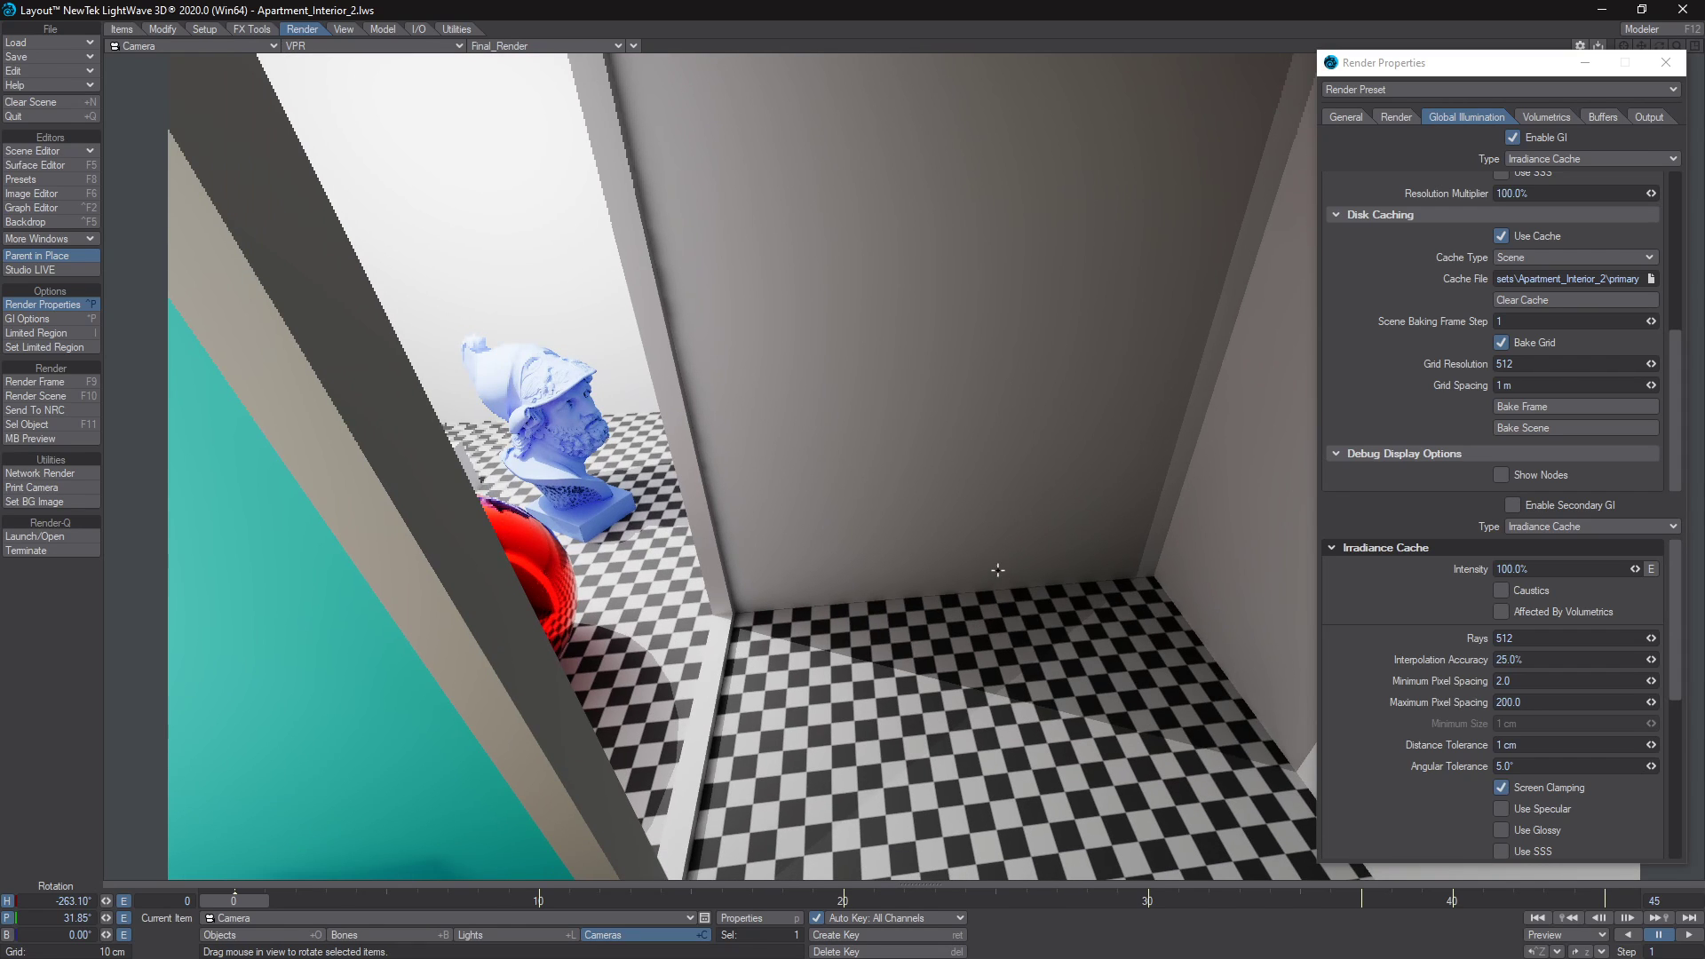